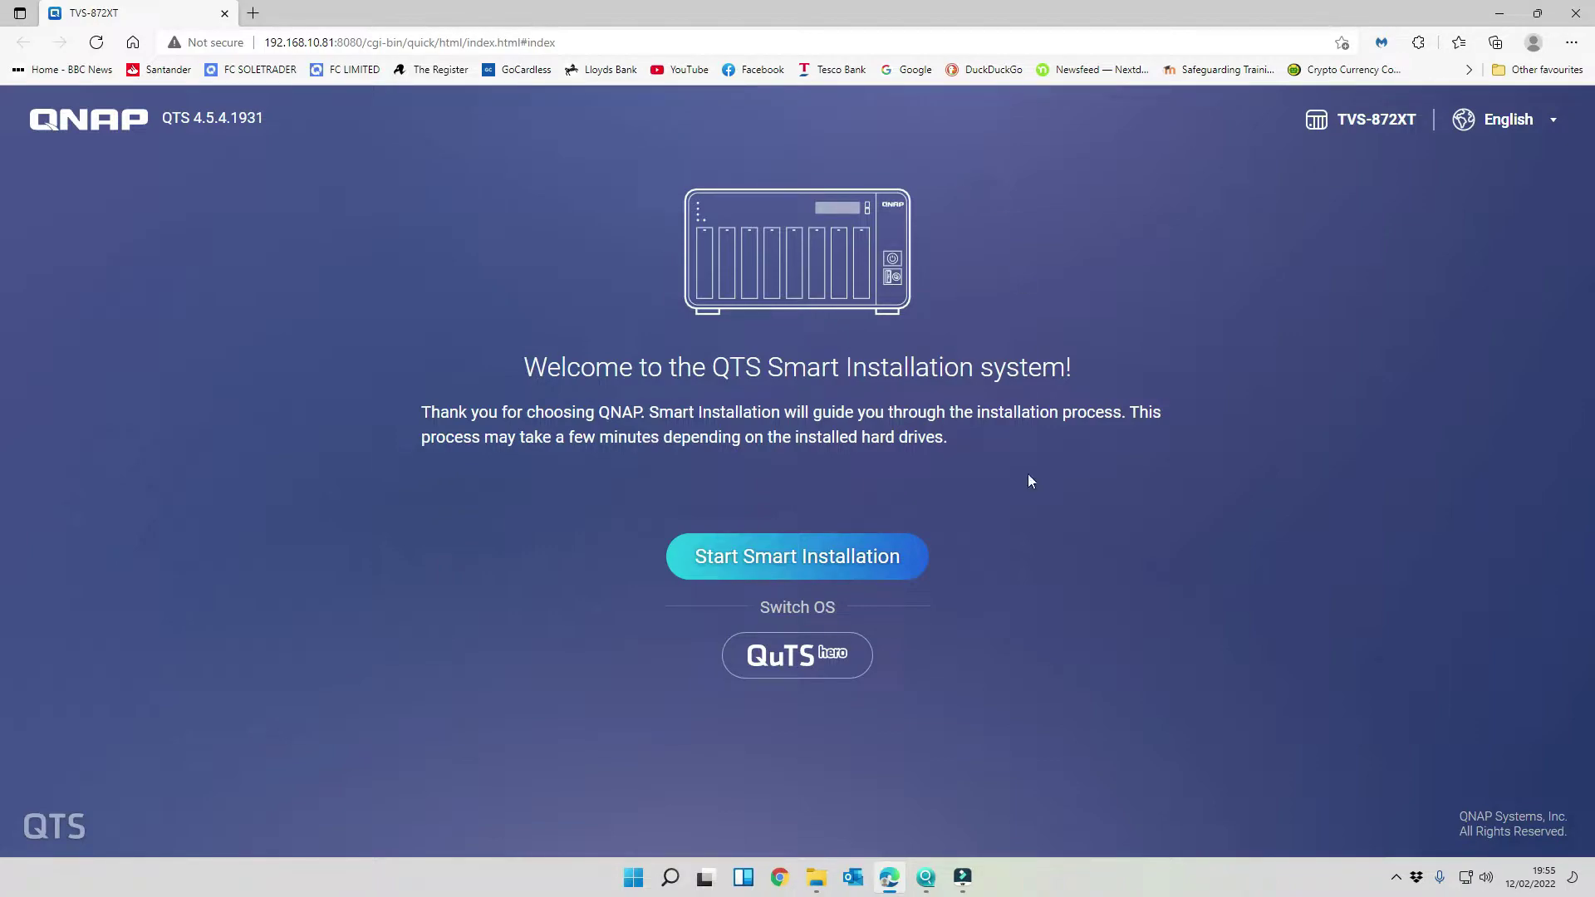
- Start Smart Installation, confirm firmware 4.5.4.1931 is up to date, and continue past the firmware step
{"action": "left_click", "coordinate": [767, 564]}
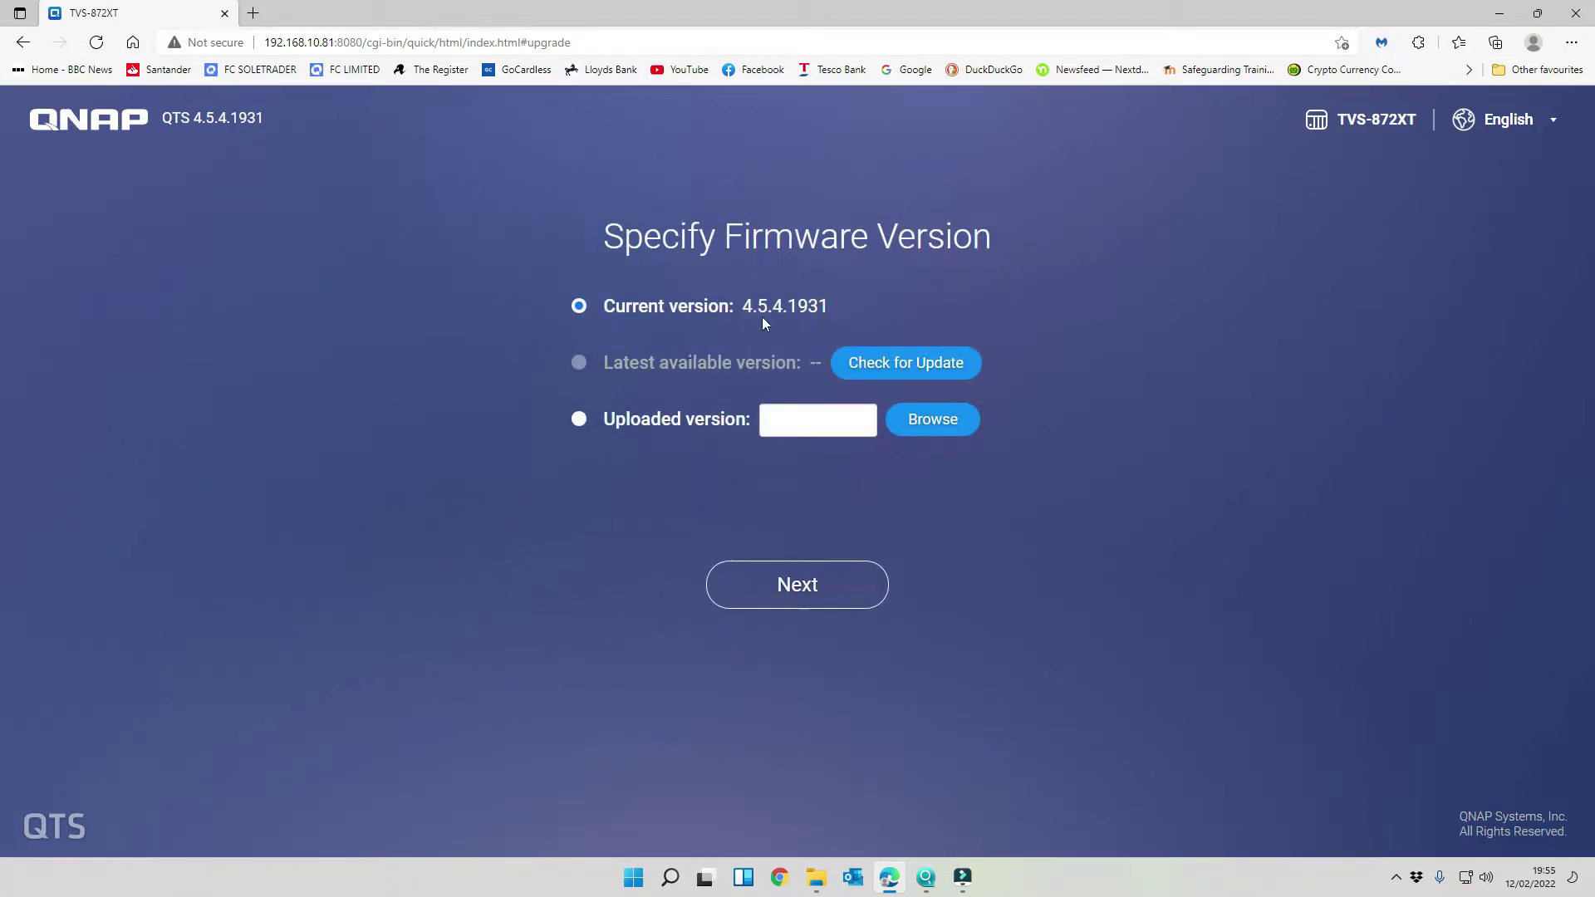
{"action": "left_click", "coordinate": [909, 367]}
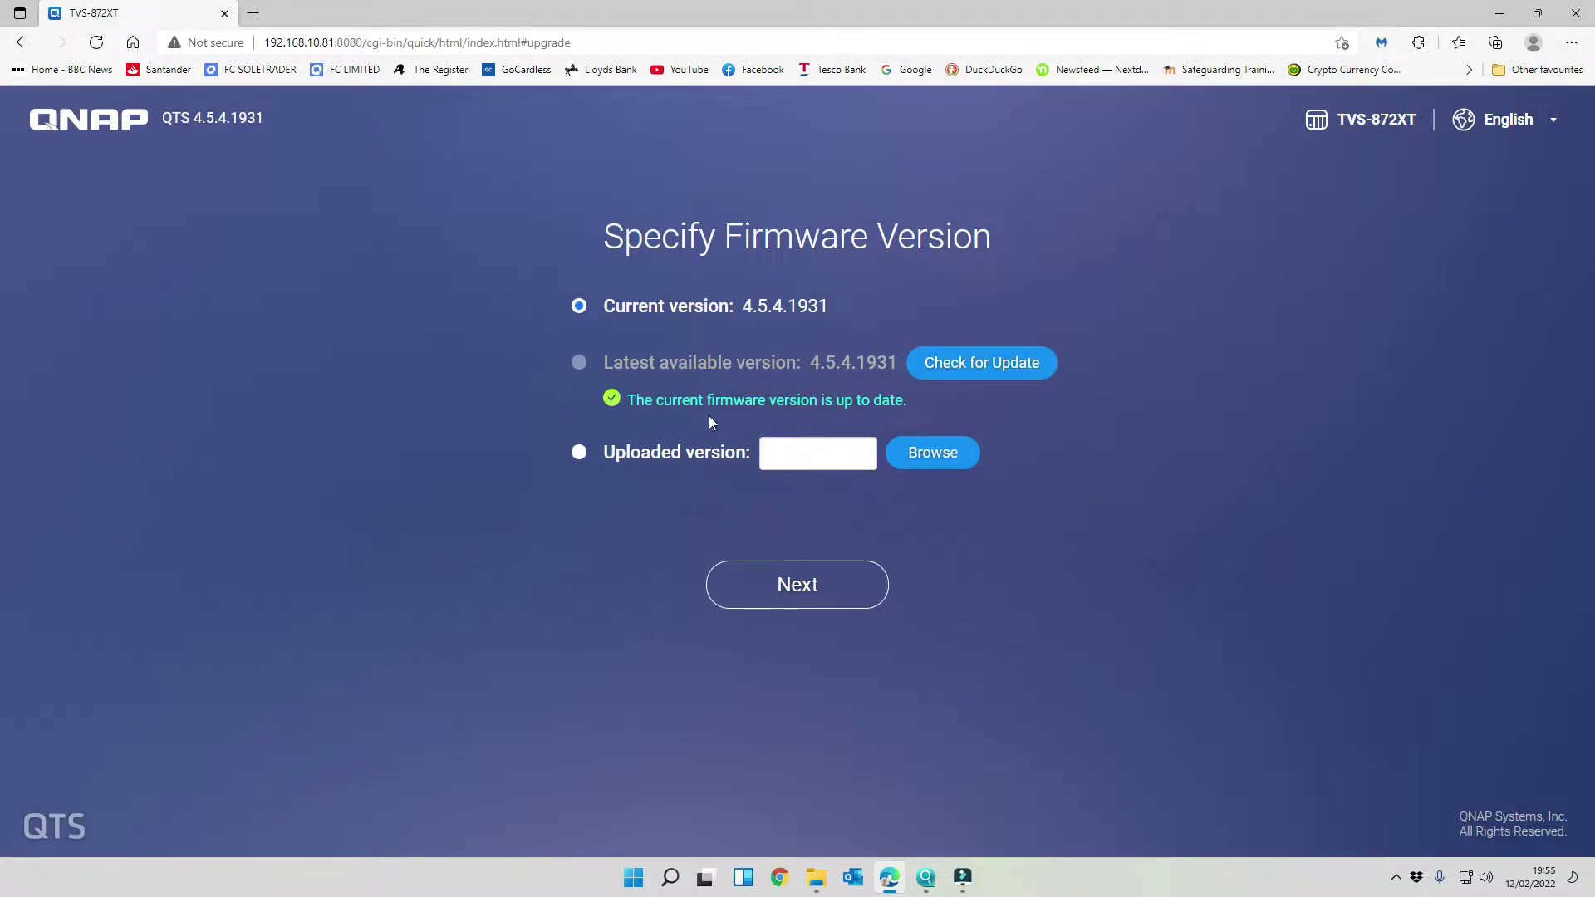
{"action": "left_click", "coordinate": [812, 600]}
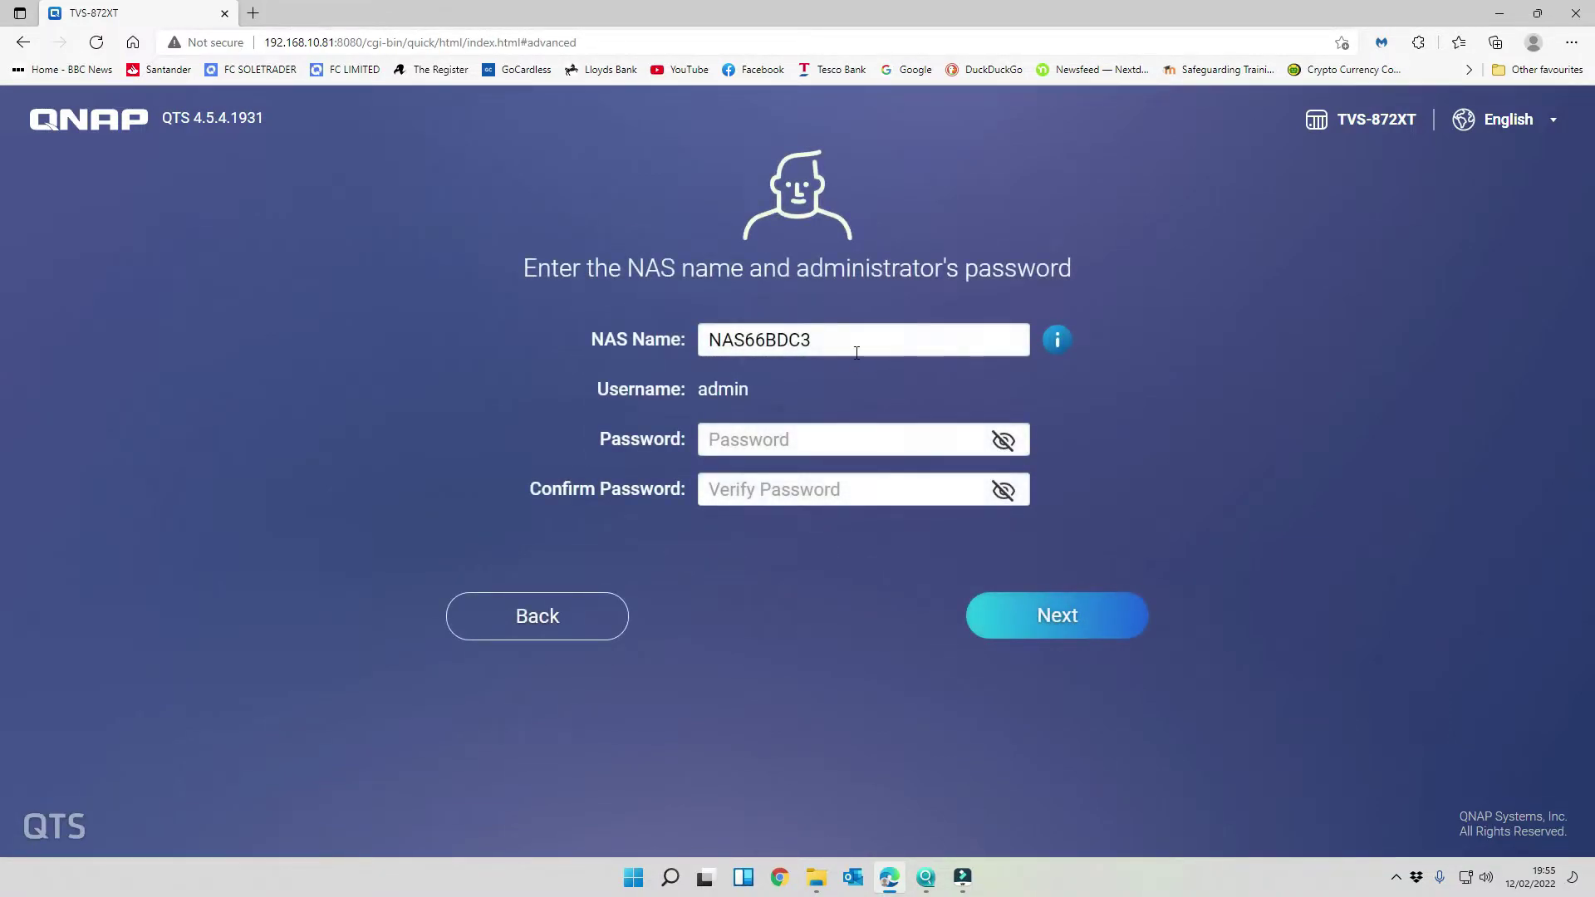
- Rename the NAS to FRIMLEY-BACKUP and enter the admin password in both password fields
{"action": "double_click", "coordinate": [846, 336]}
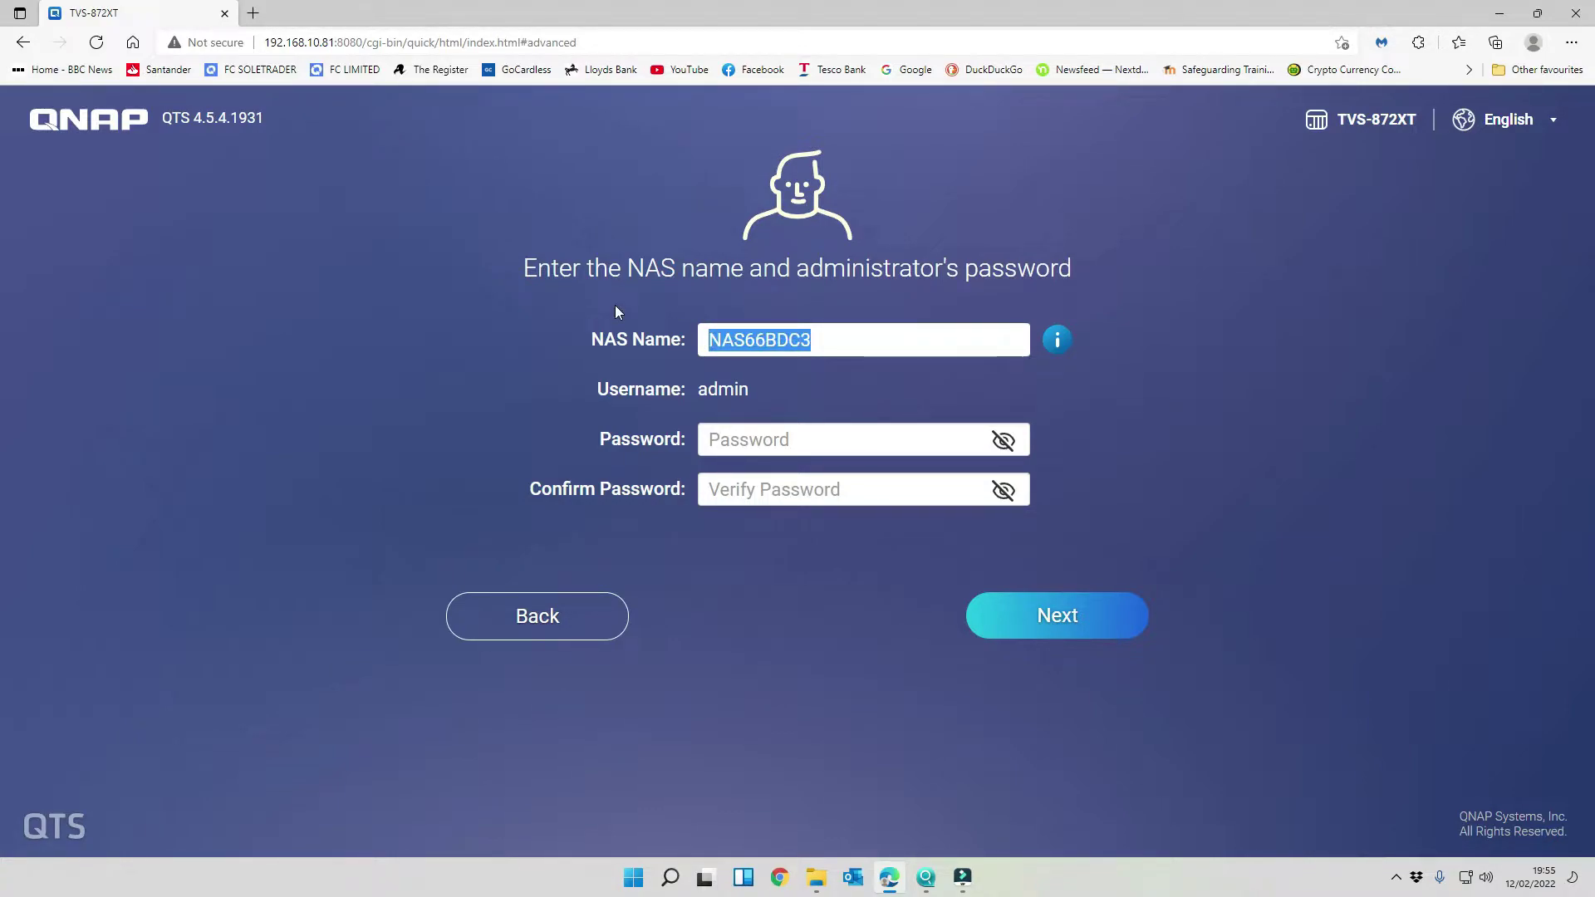
{"action": "type", "text": "FRIMLEY-"}
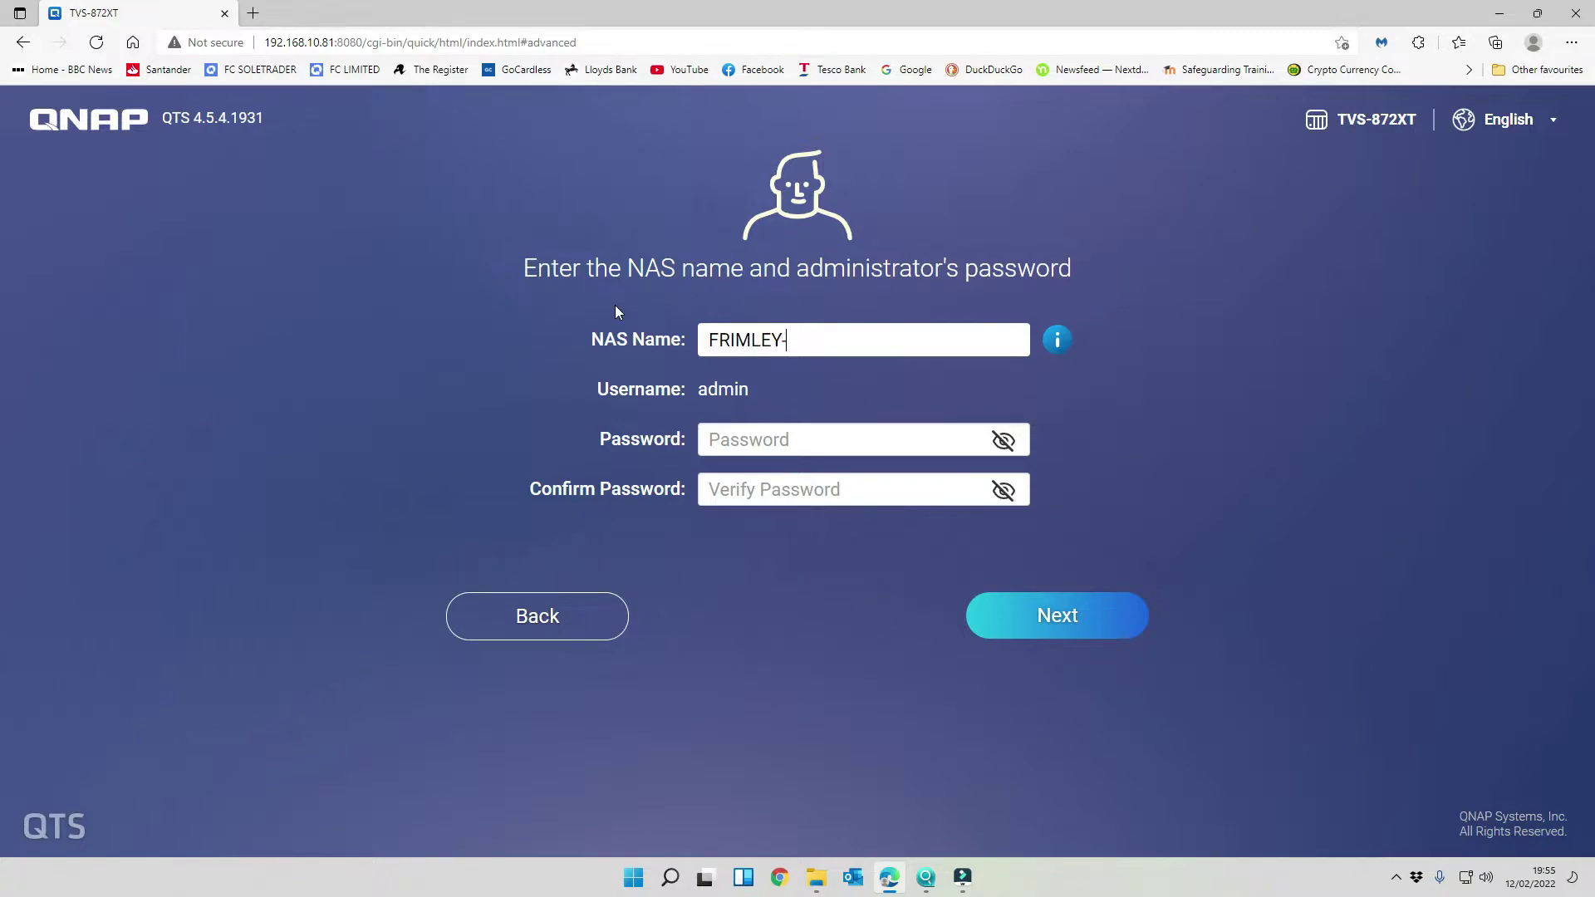
{"action": "type", "text": "BACKUP"}
{"action": "left_click", "coordinate": [760, 440]}
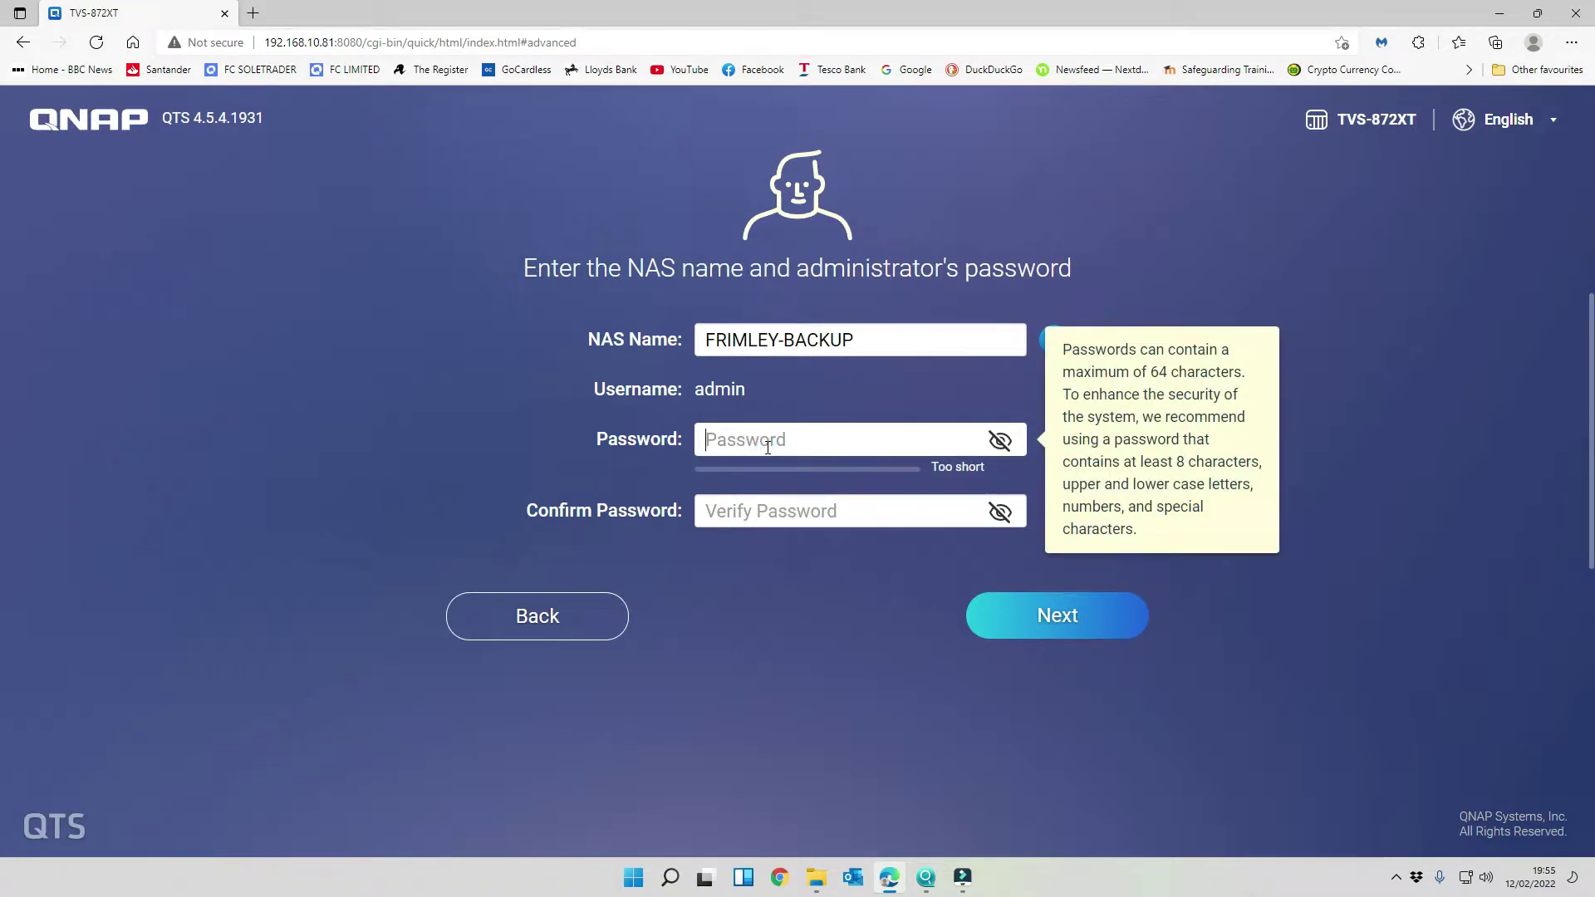
{"action": "type", "text": "*********"}
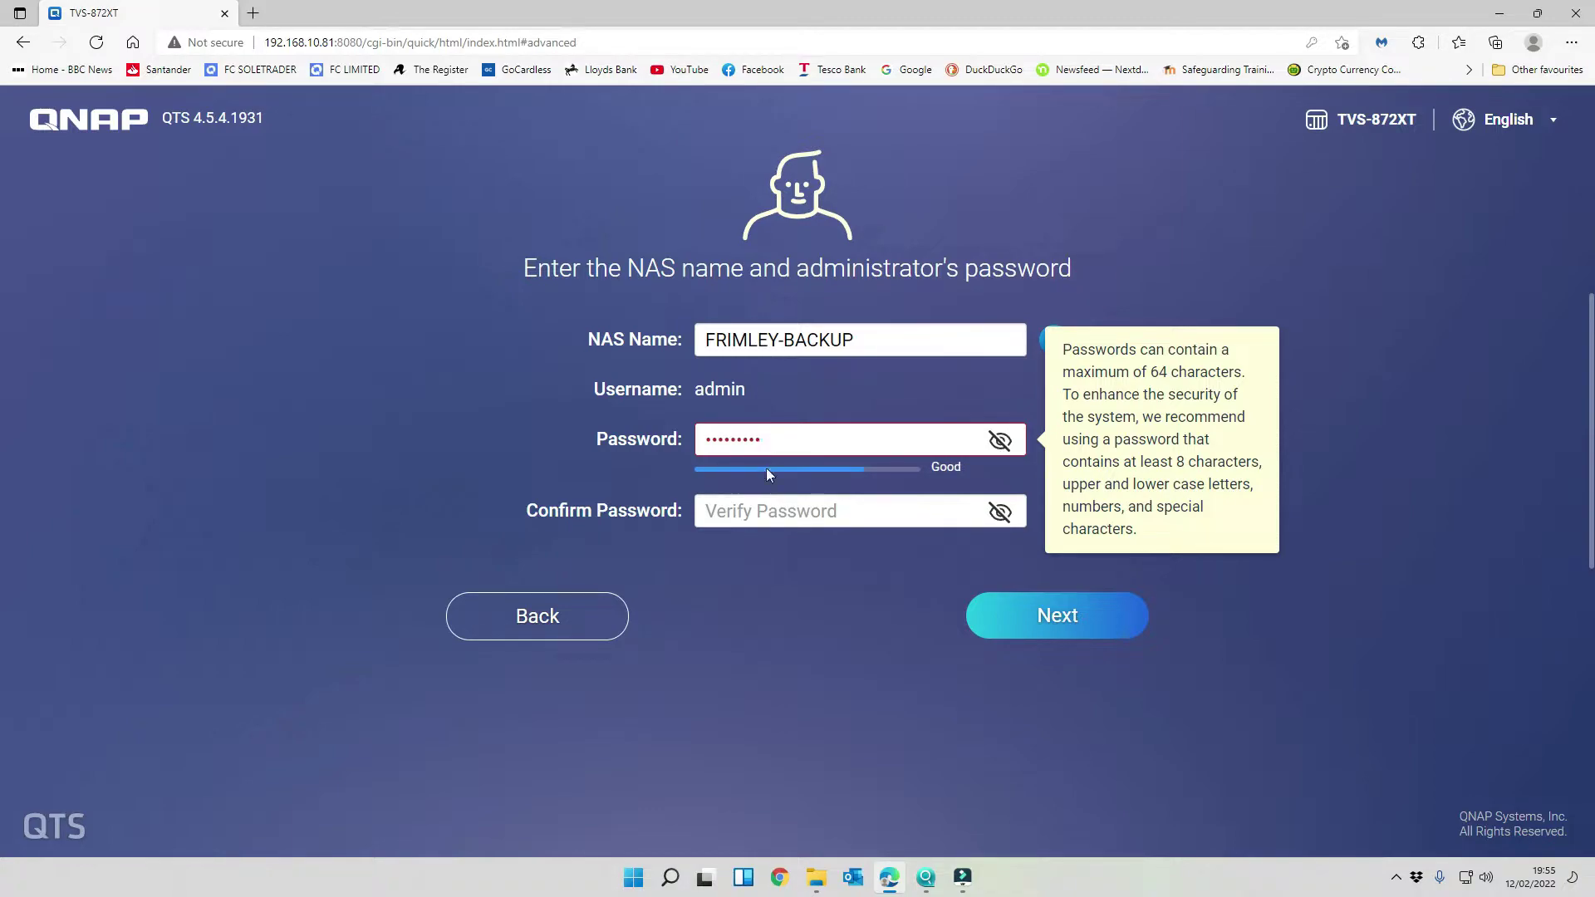
{"action": "double_click", "coordinate": [777, 432]}
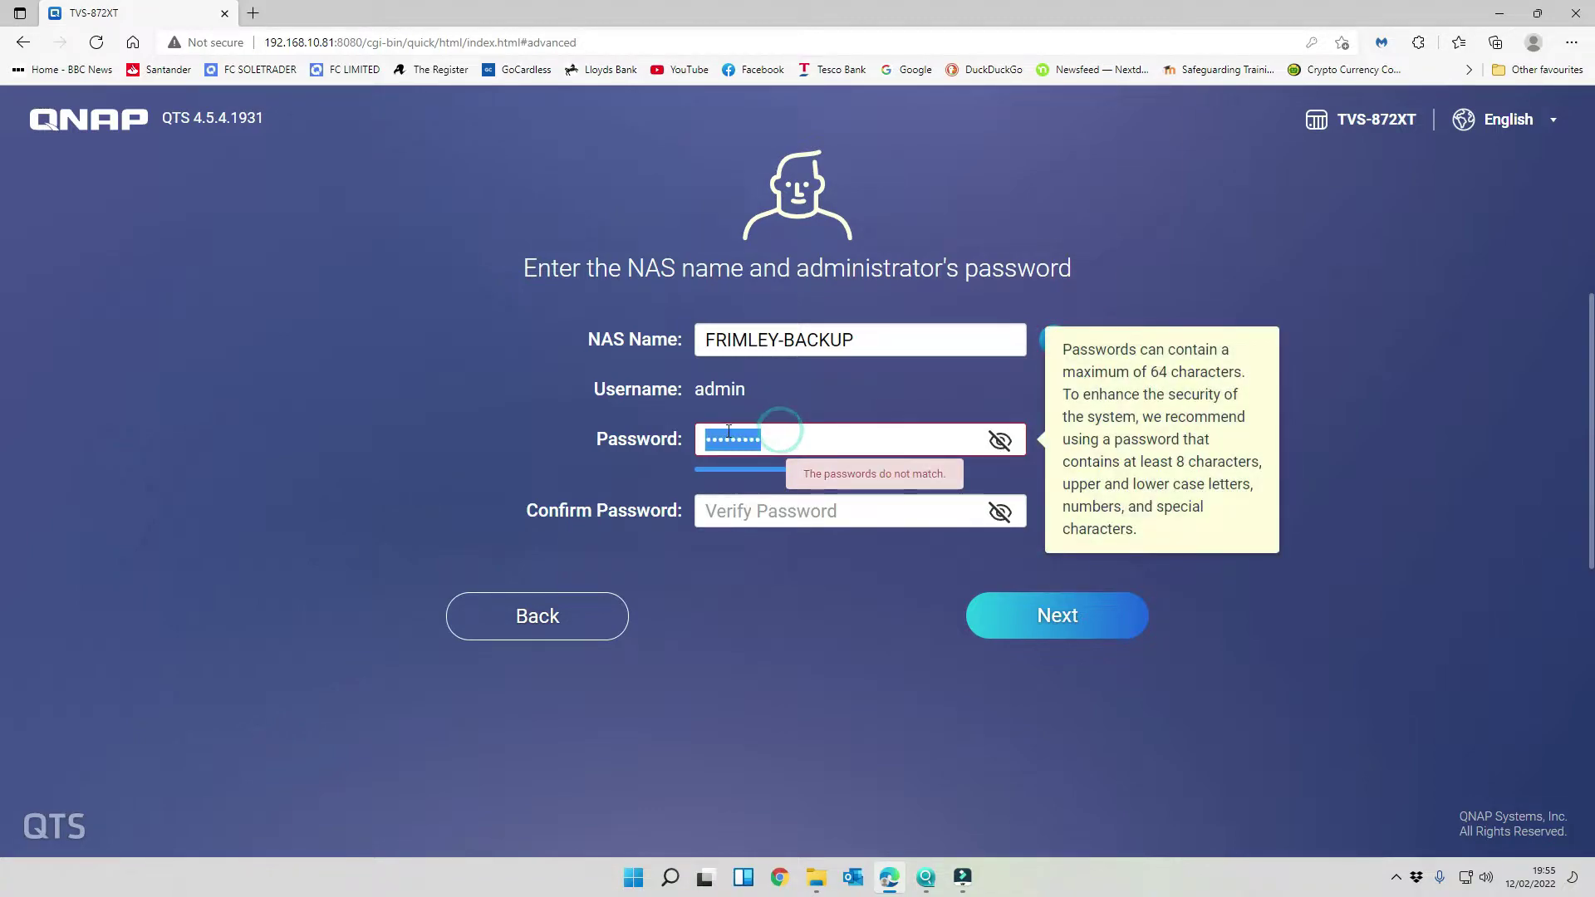
{"action": "type", "text": "********"}
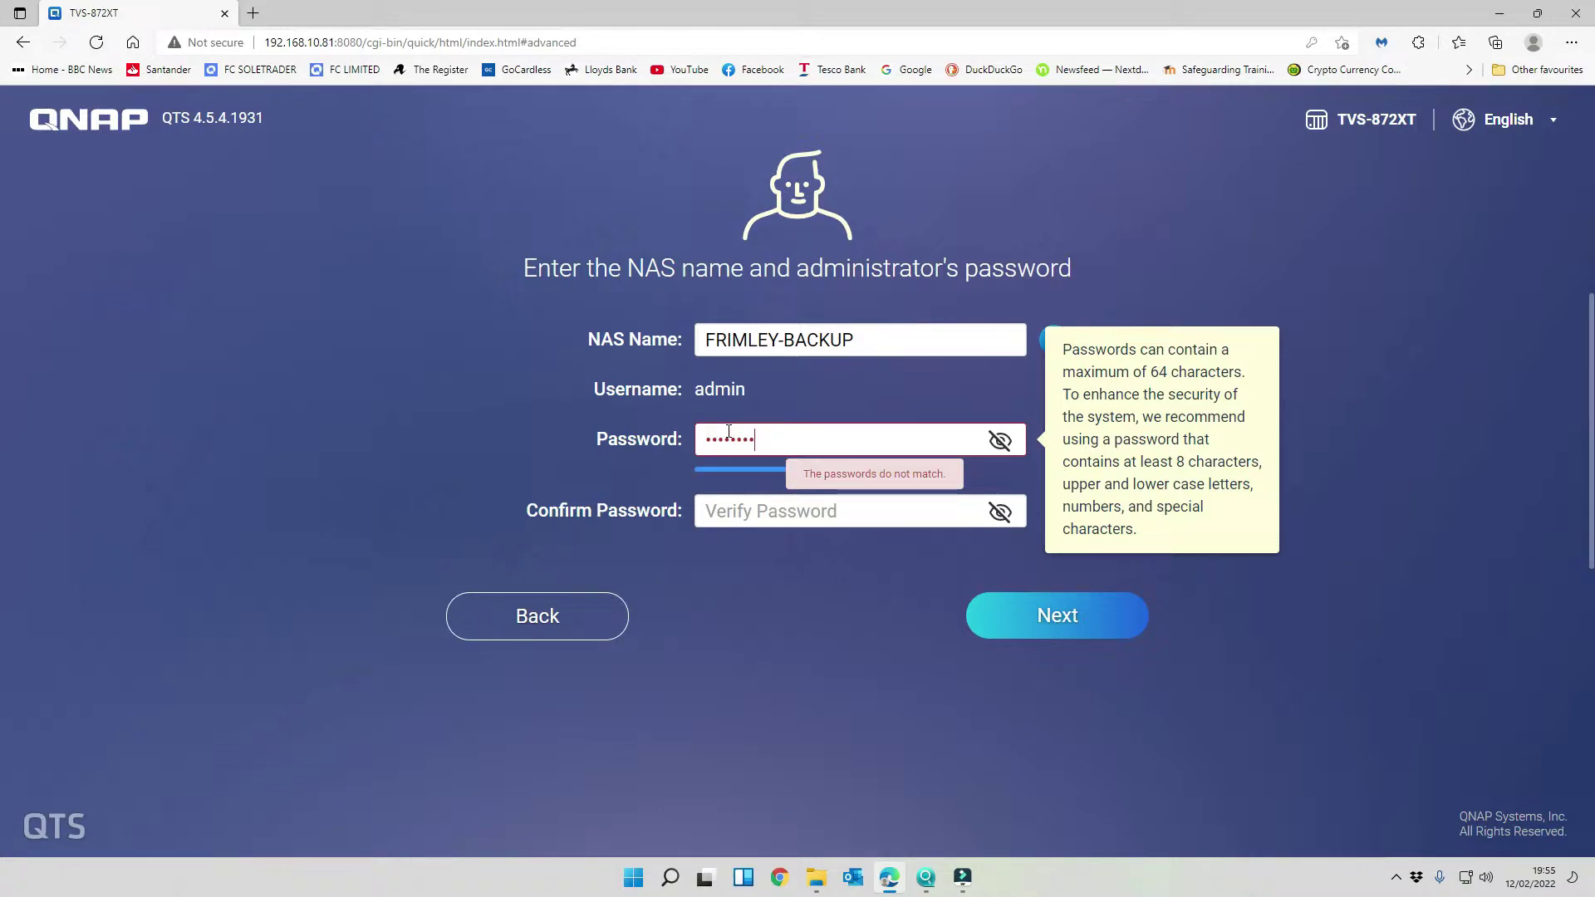
{"action": "key", "text": "Tab"}
{"action": "type", "text": "*********"}
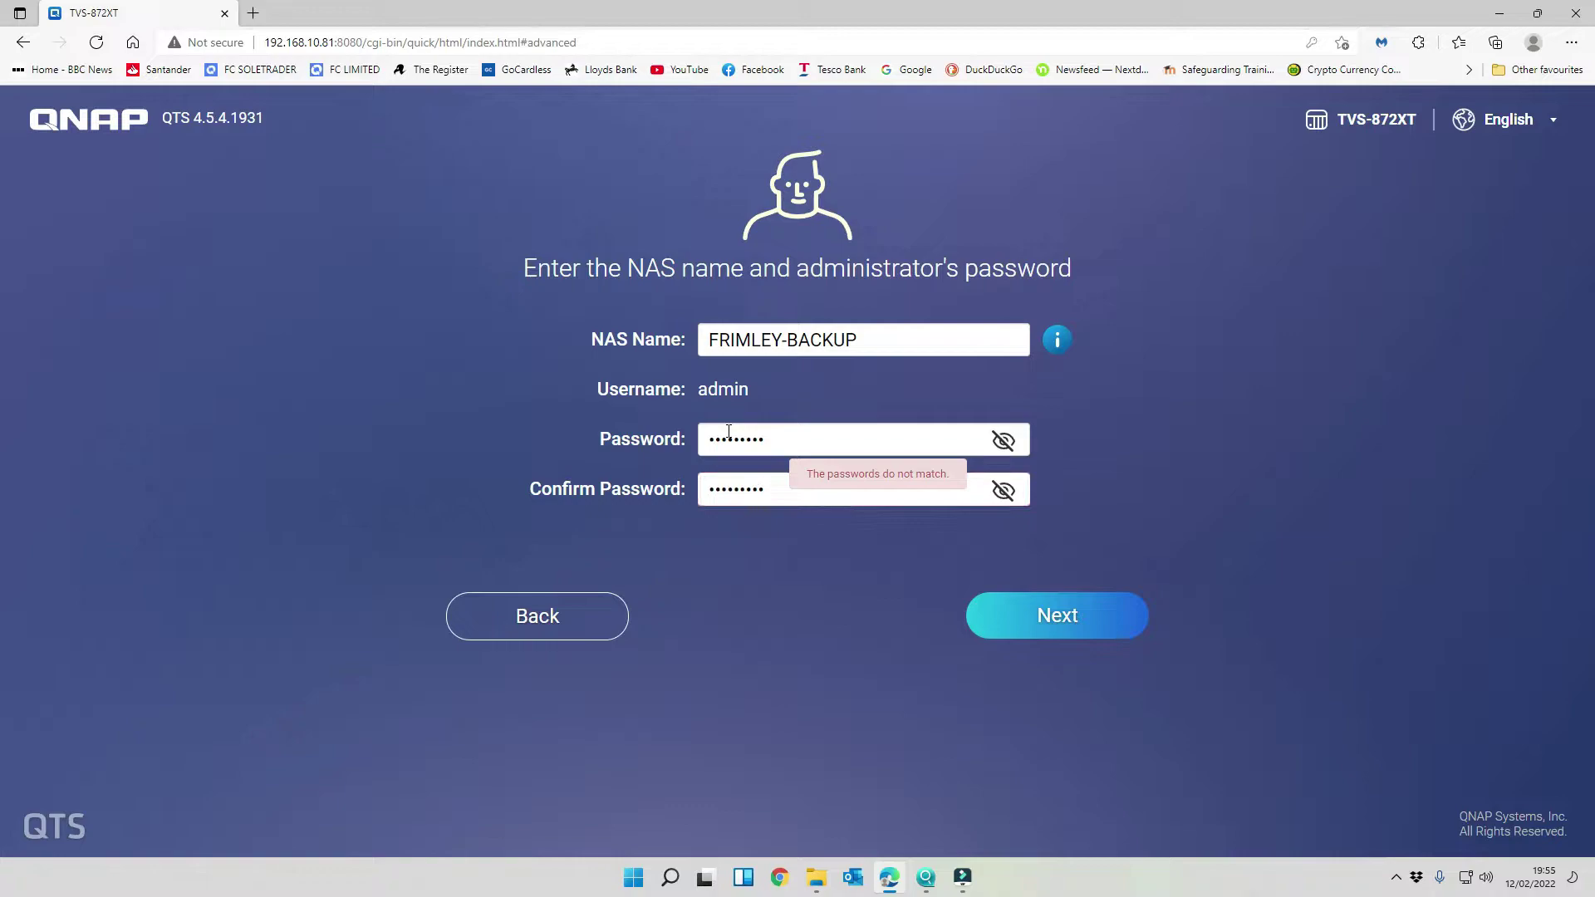
- On the date and time step, keep the time zone at GMT London
{"action": "left_click", "coordinate": [1052, 630]}
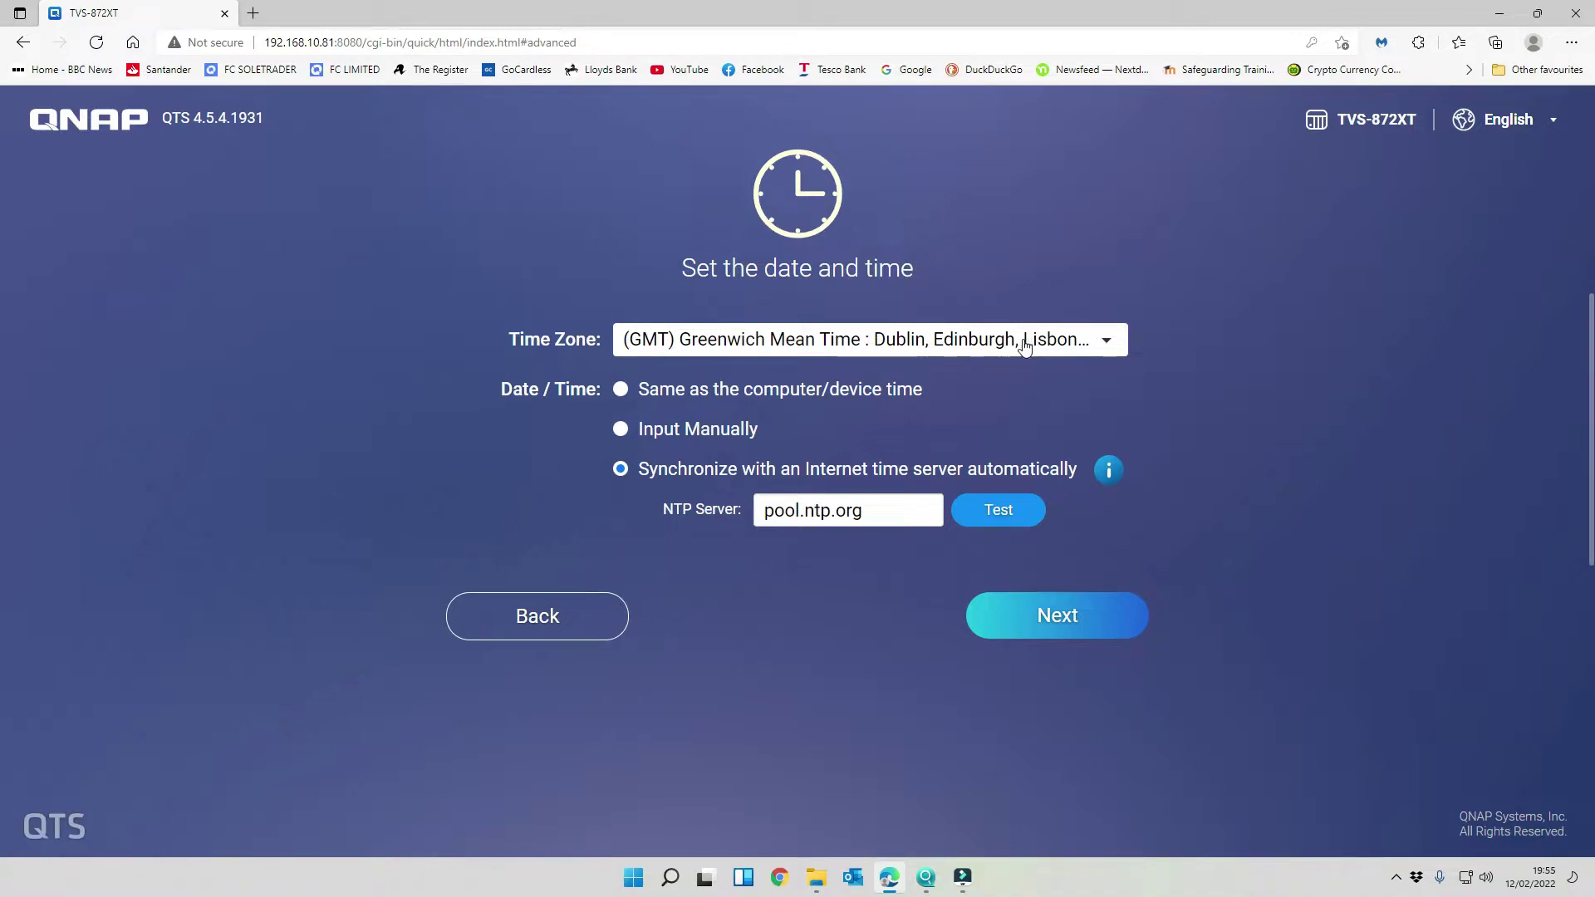
{"action": "left_click", "coordinate": [1069, 347]}
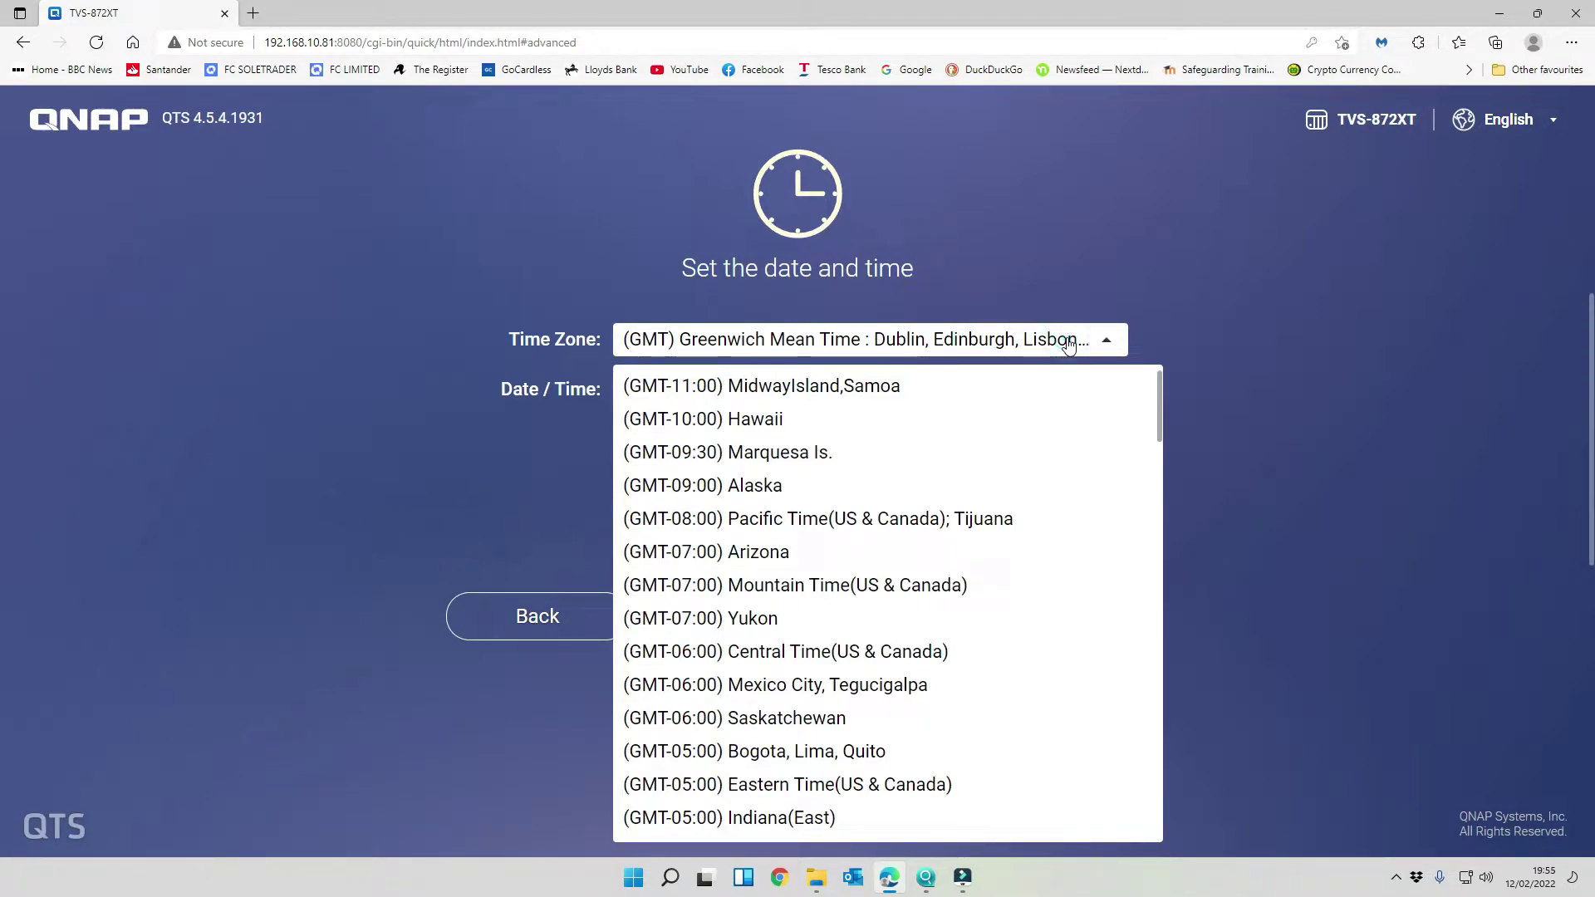
{"action": "scroll", "coordinate": [962, 823], "scroll_direction": "down", "scroll_amount": 12}
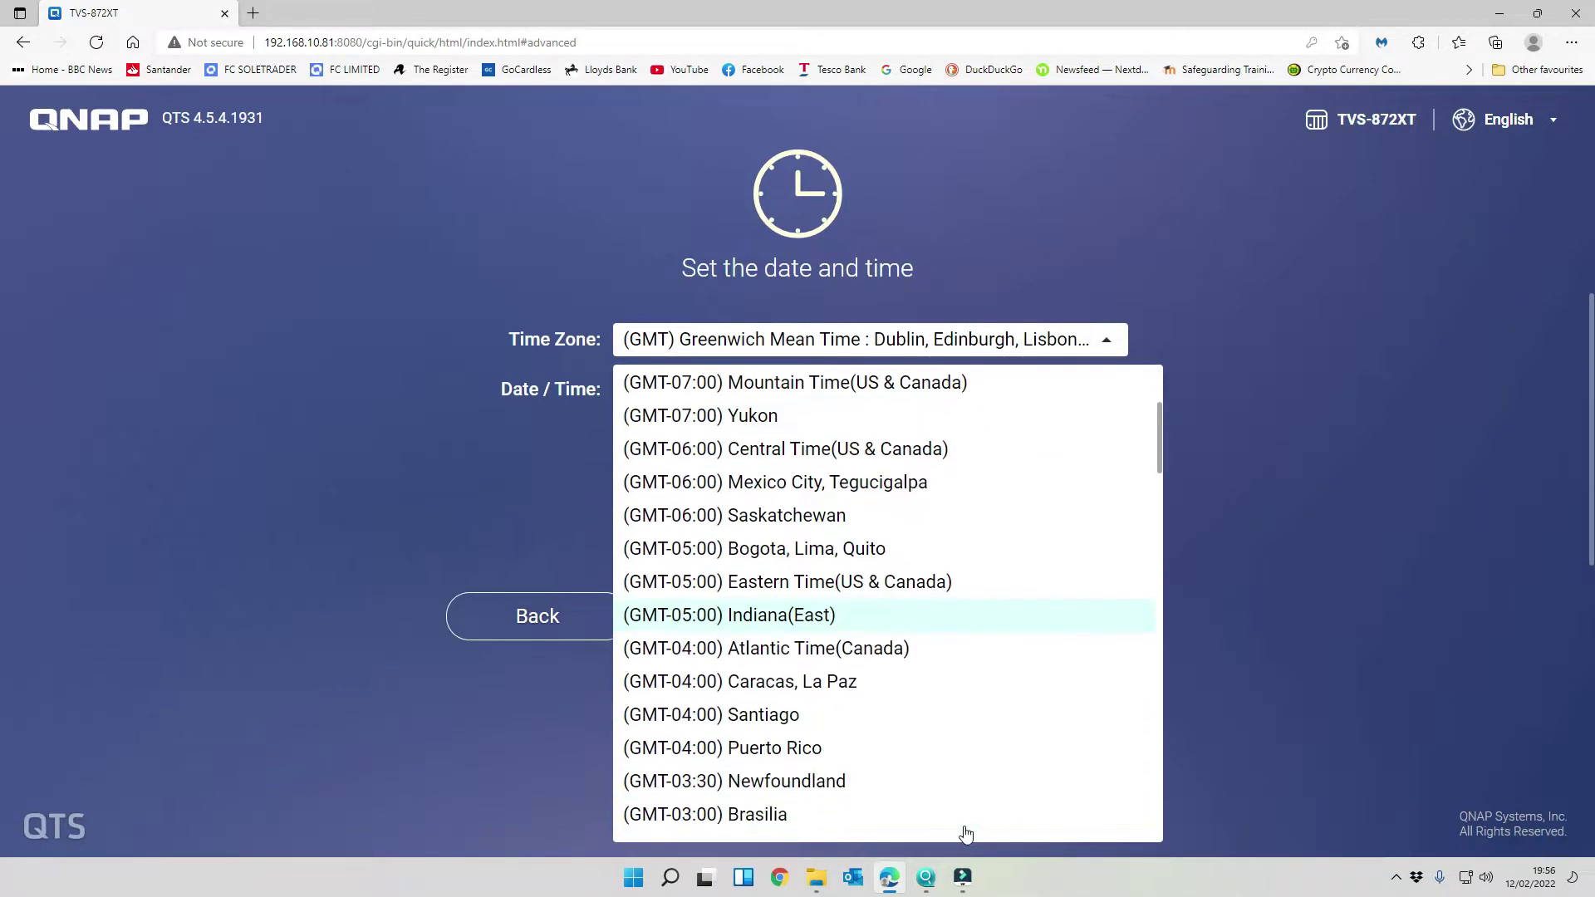
{"action": "scroll", "coordinate": [962, 814], "scroll_direction": "up", "scroll_amount": 2}
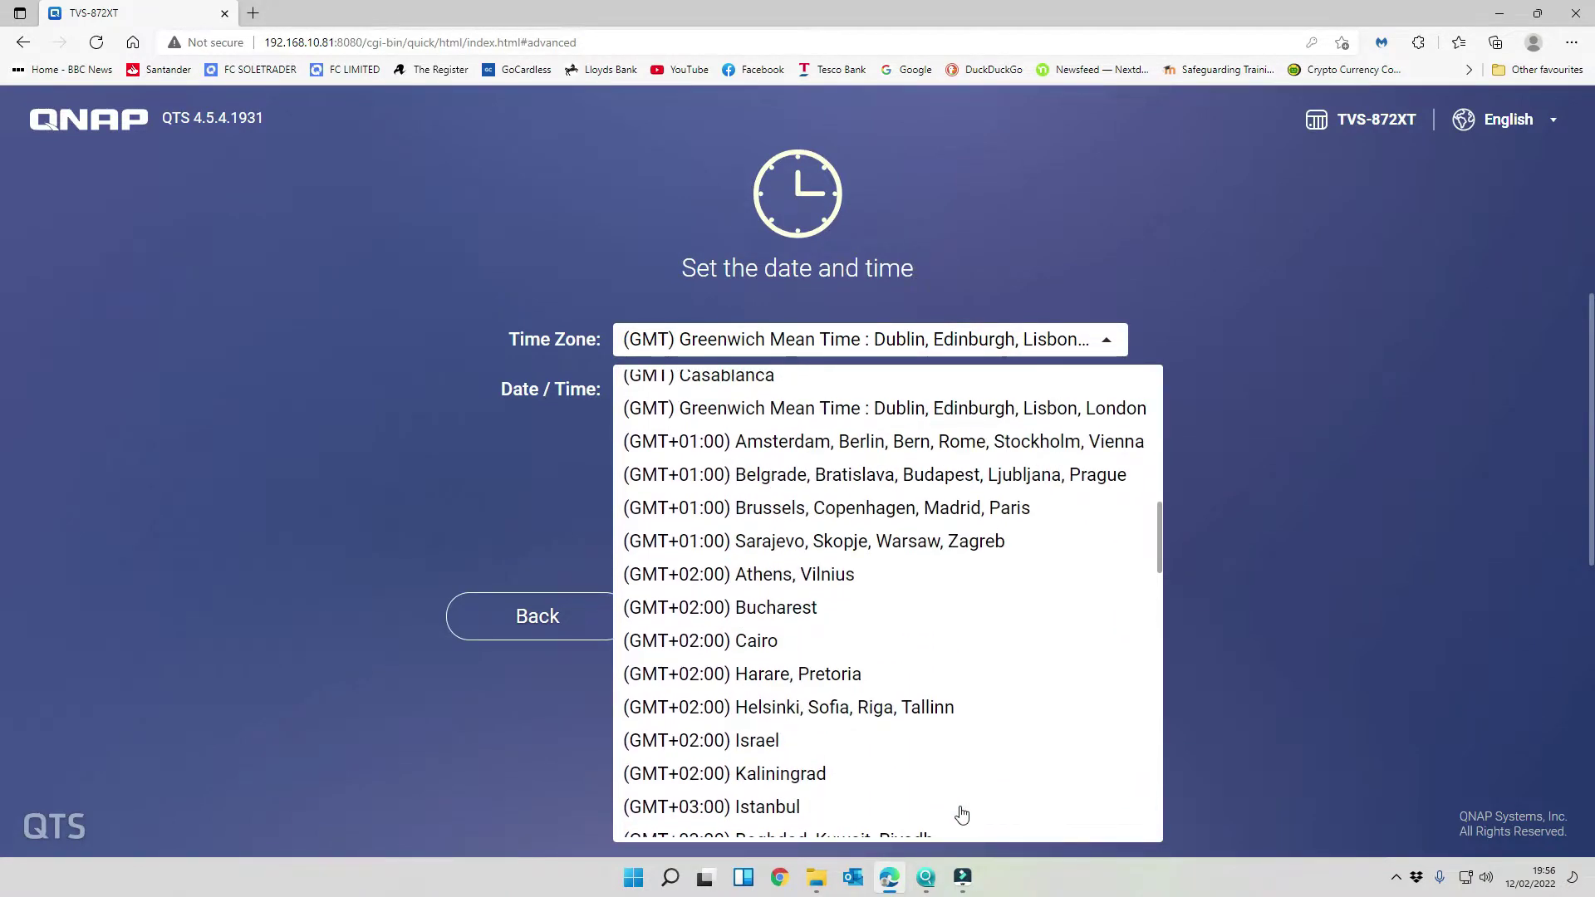
{"action": "left_click", "coordinate": [969, 417]}
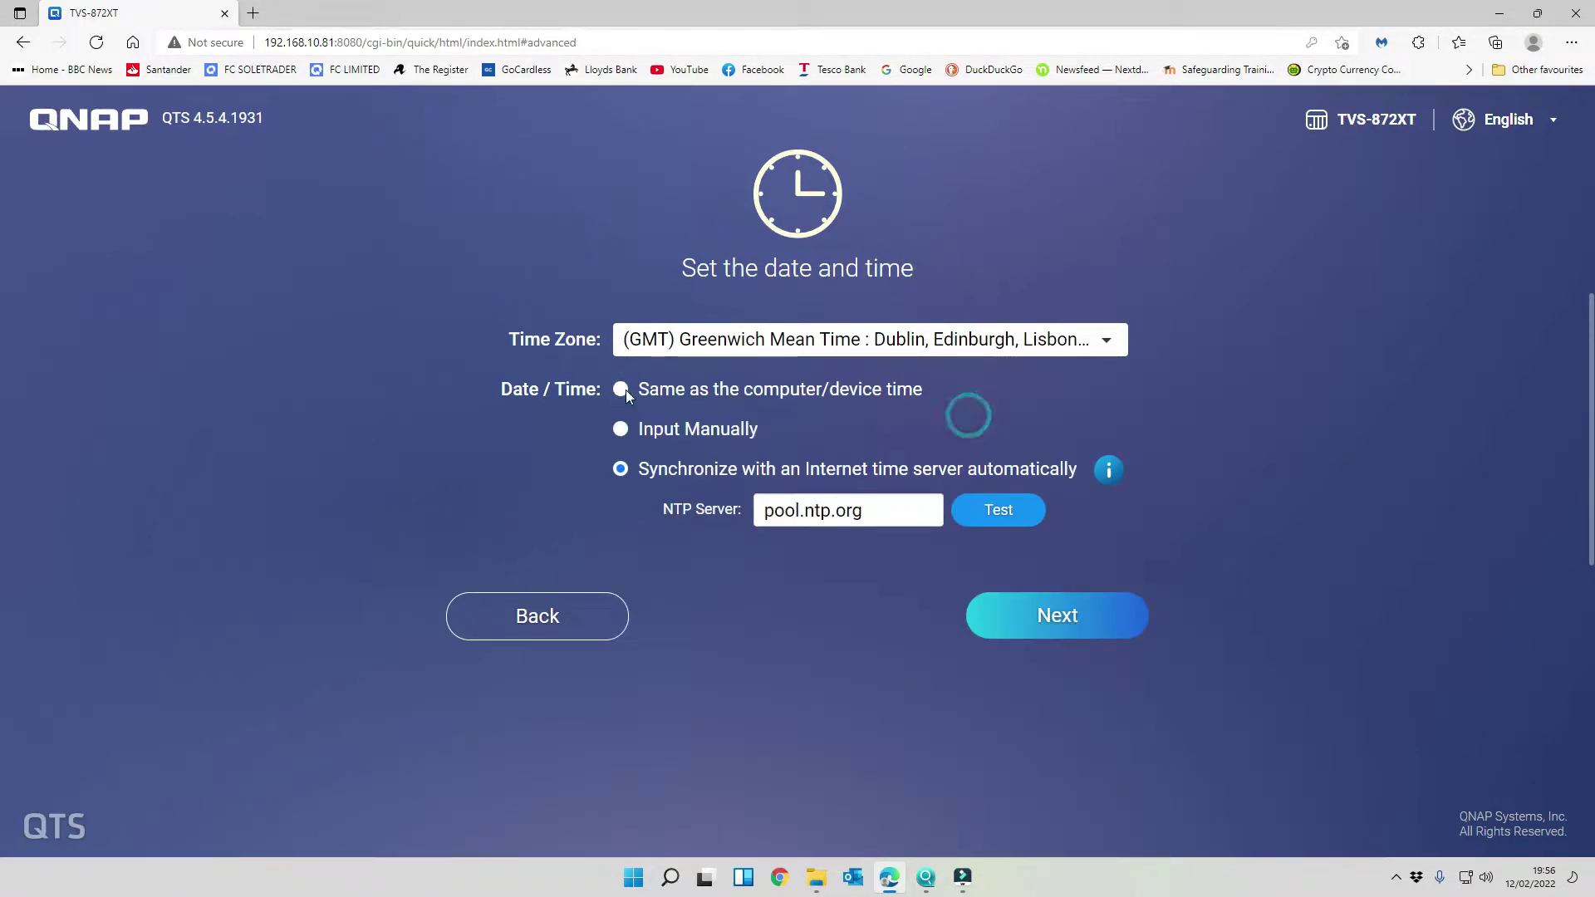
- Set the NTP server to uk.pool.ntp.org and test it successfully
{"action": "left_click", "coordinate": [766, 511]}
{"action": "type", "text": "UK"}
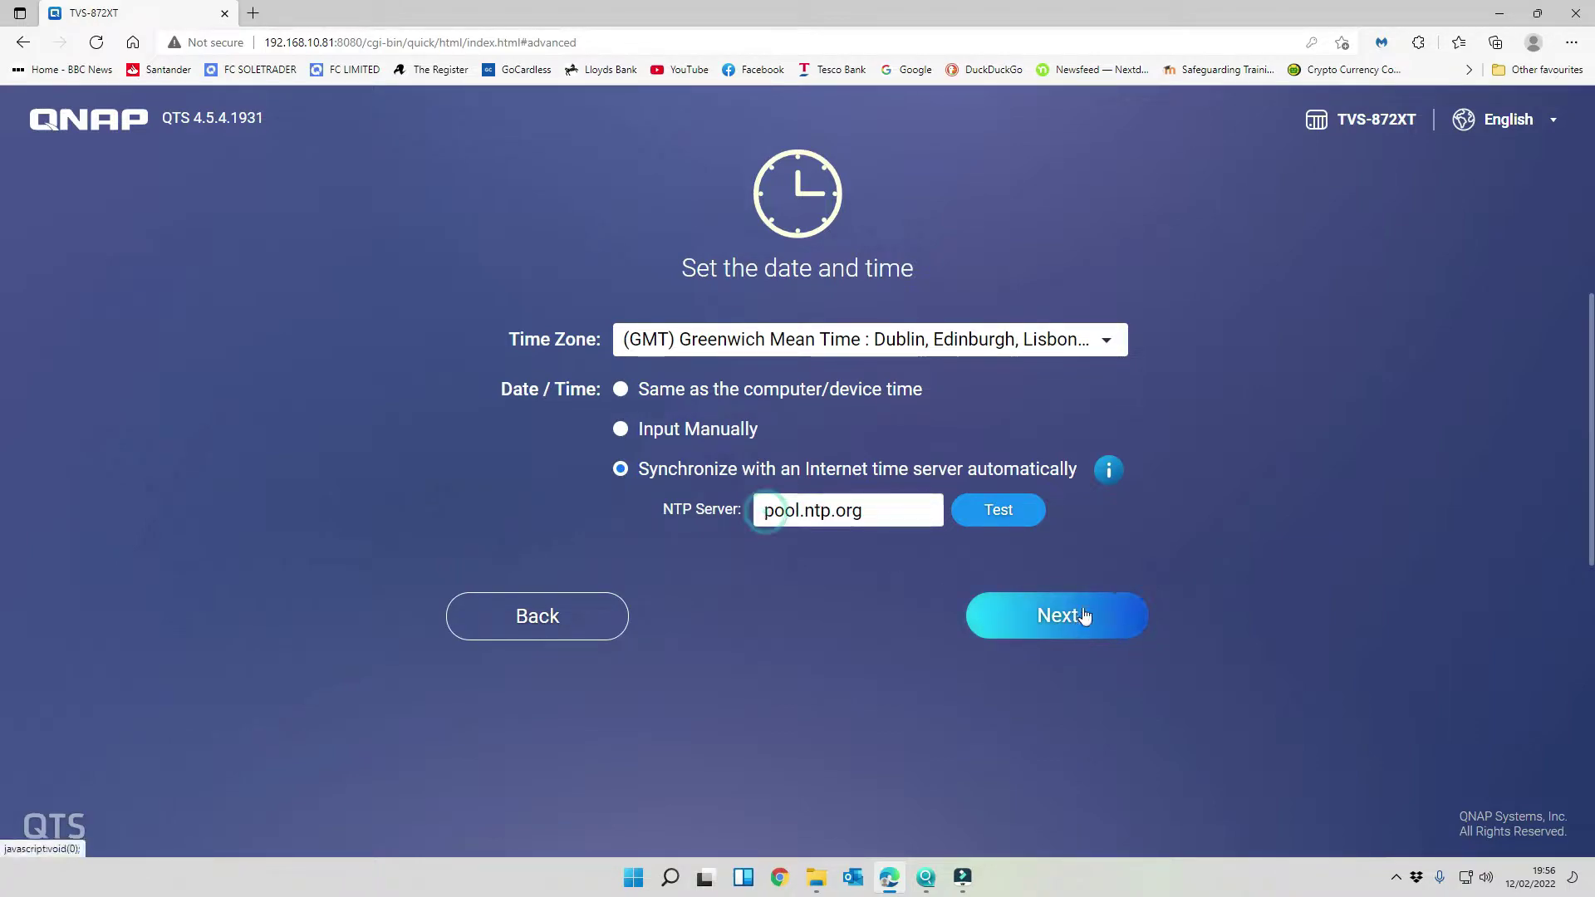
{"action": "key", "text": "BackSpace"}
{"action": "key", "text": "BackSpace"}
{"action": "type", "text": "uk."}
{"action": "left_click", "coordinate": [1005, 510]}
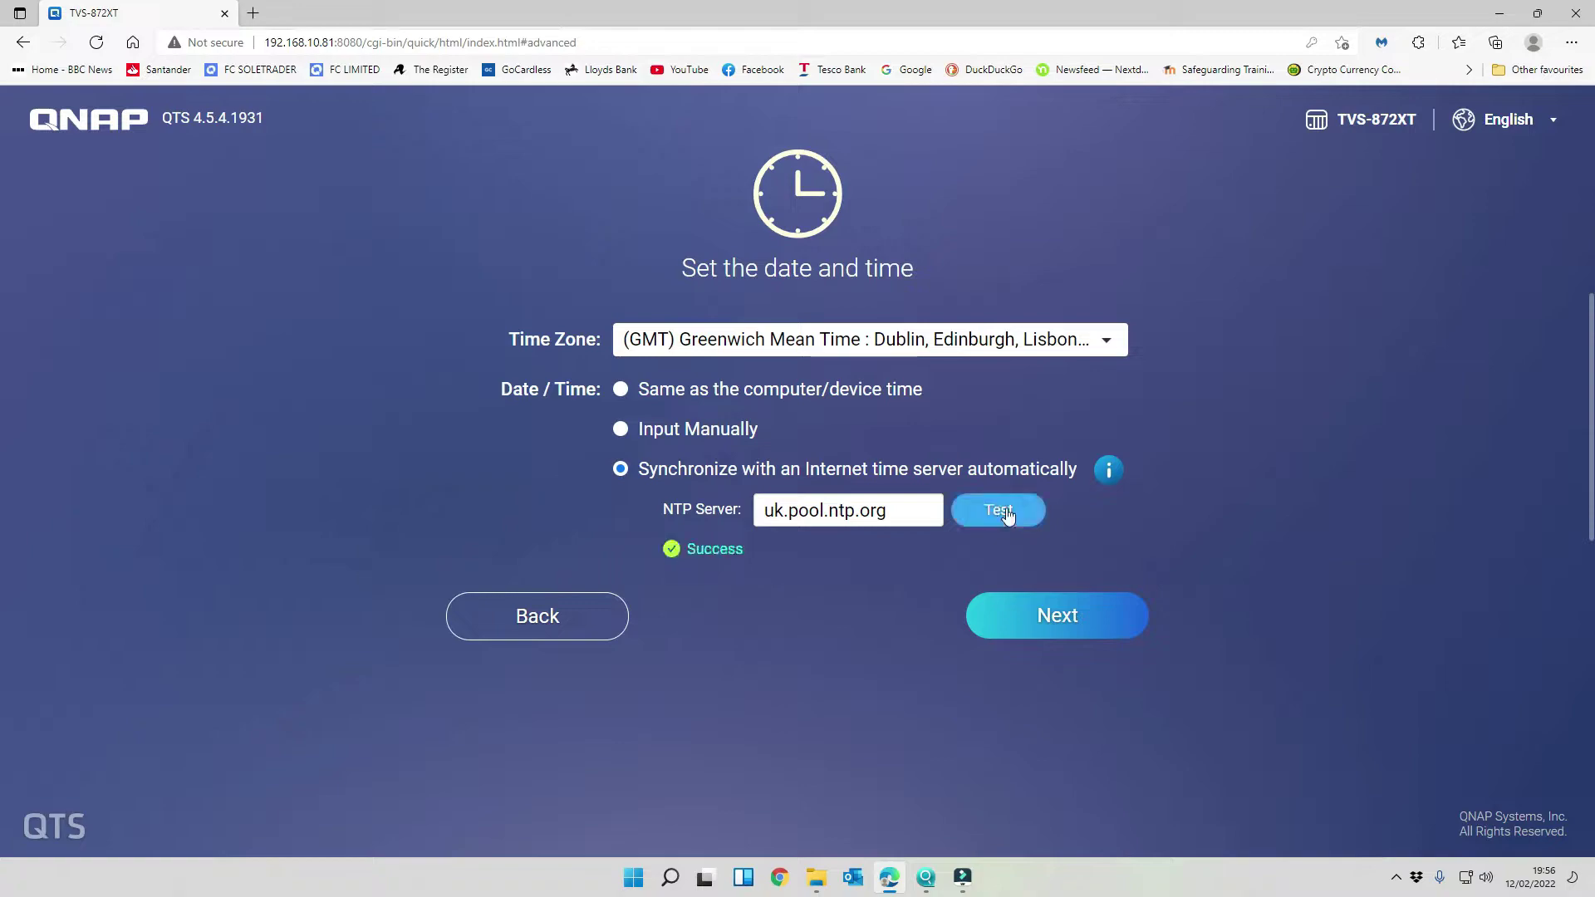
- Switch to a static IP address on the Ethernet 2 interface
{"action": "left_click", "coordinate": [1045, 625]}
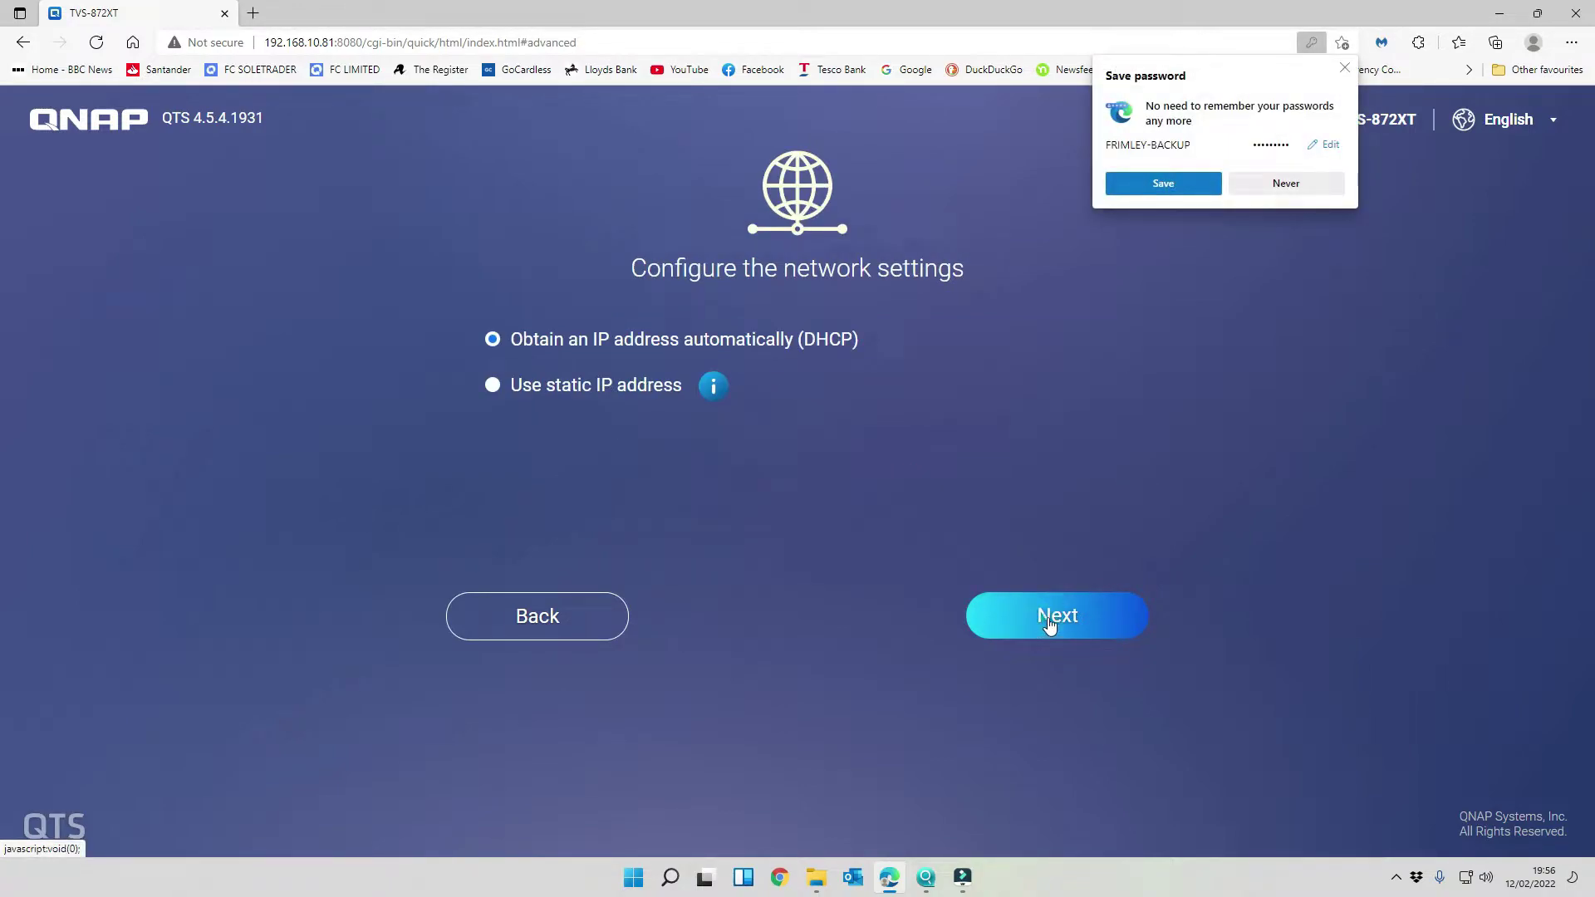
{"action": "left_click", "coordinate": [1344, 68]}
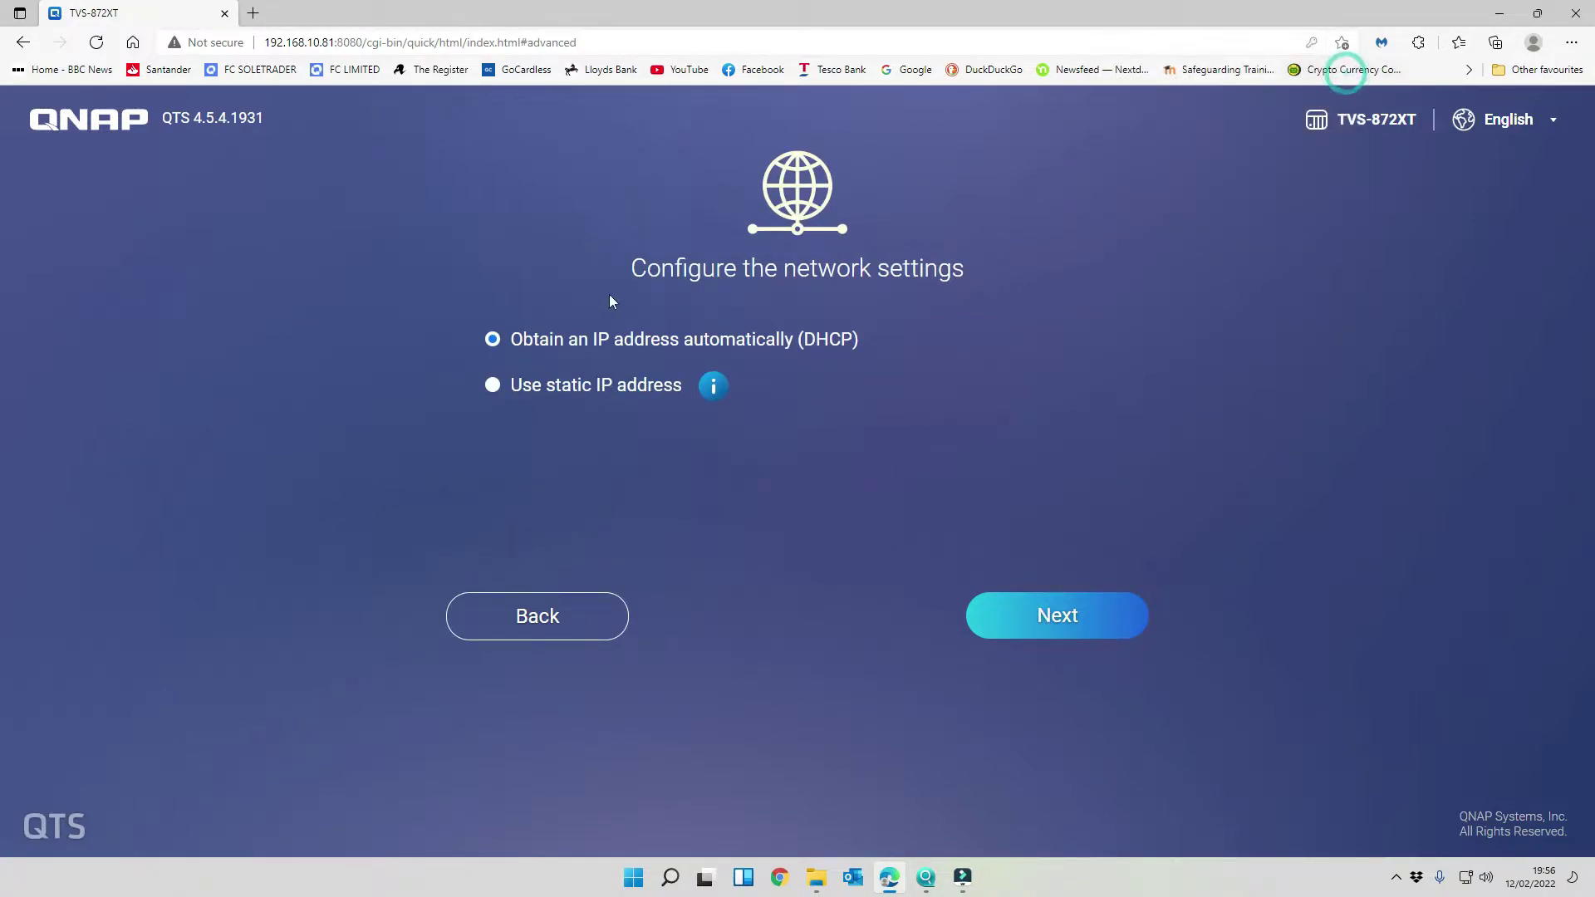
{"action": "left_click", "coordinate": [491, 387]}
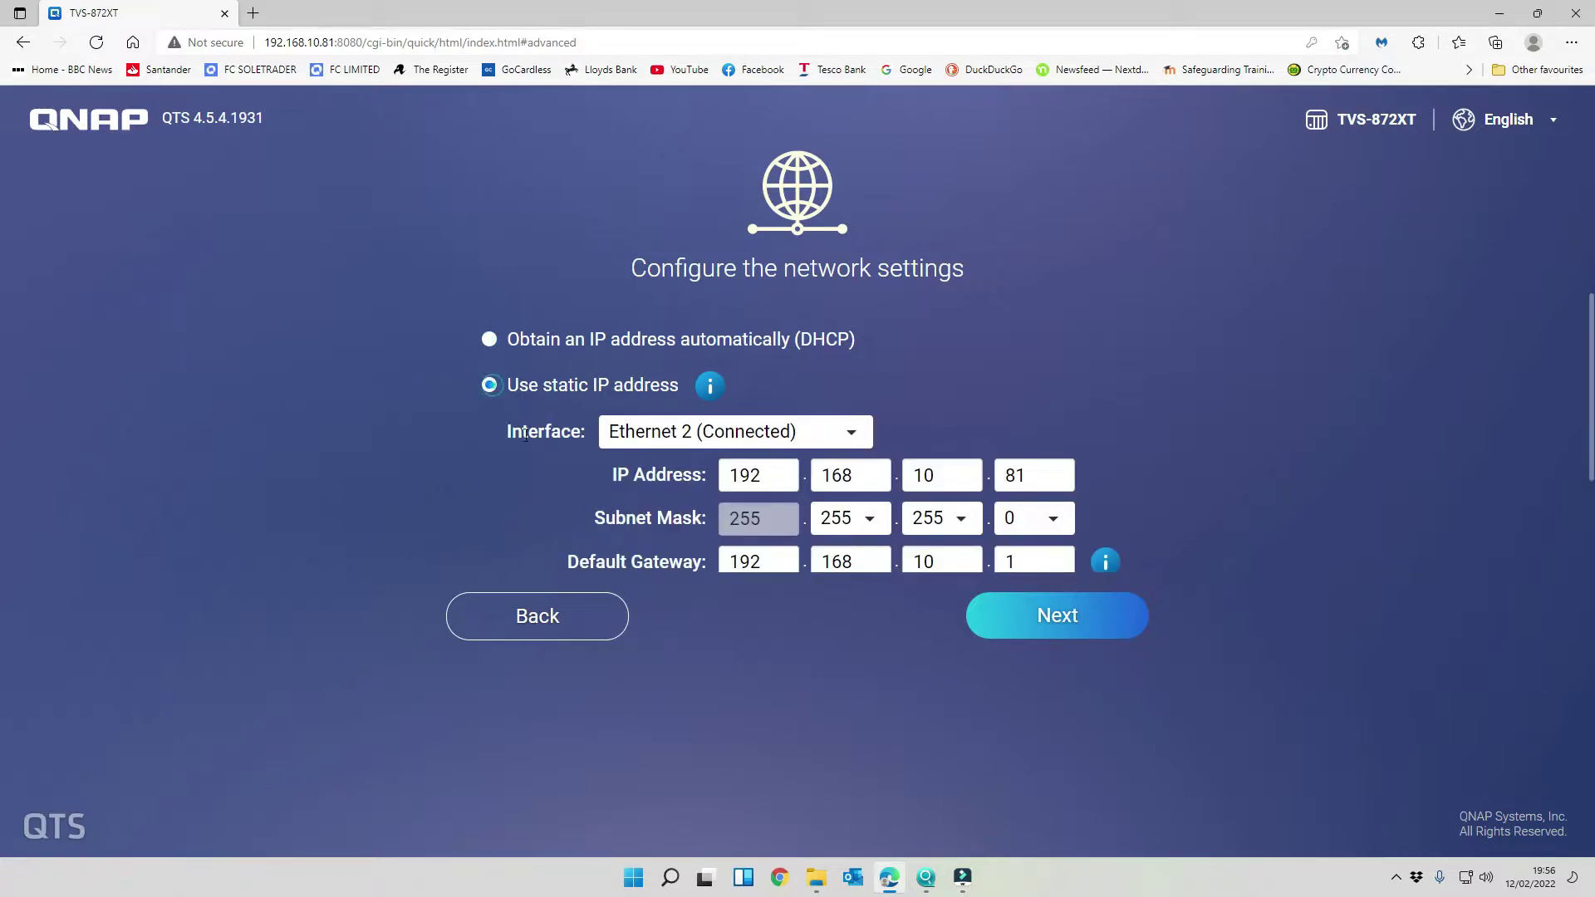
{"action": "left_click", "coordinate": [810, 436]}
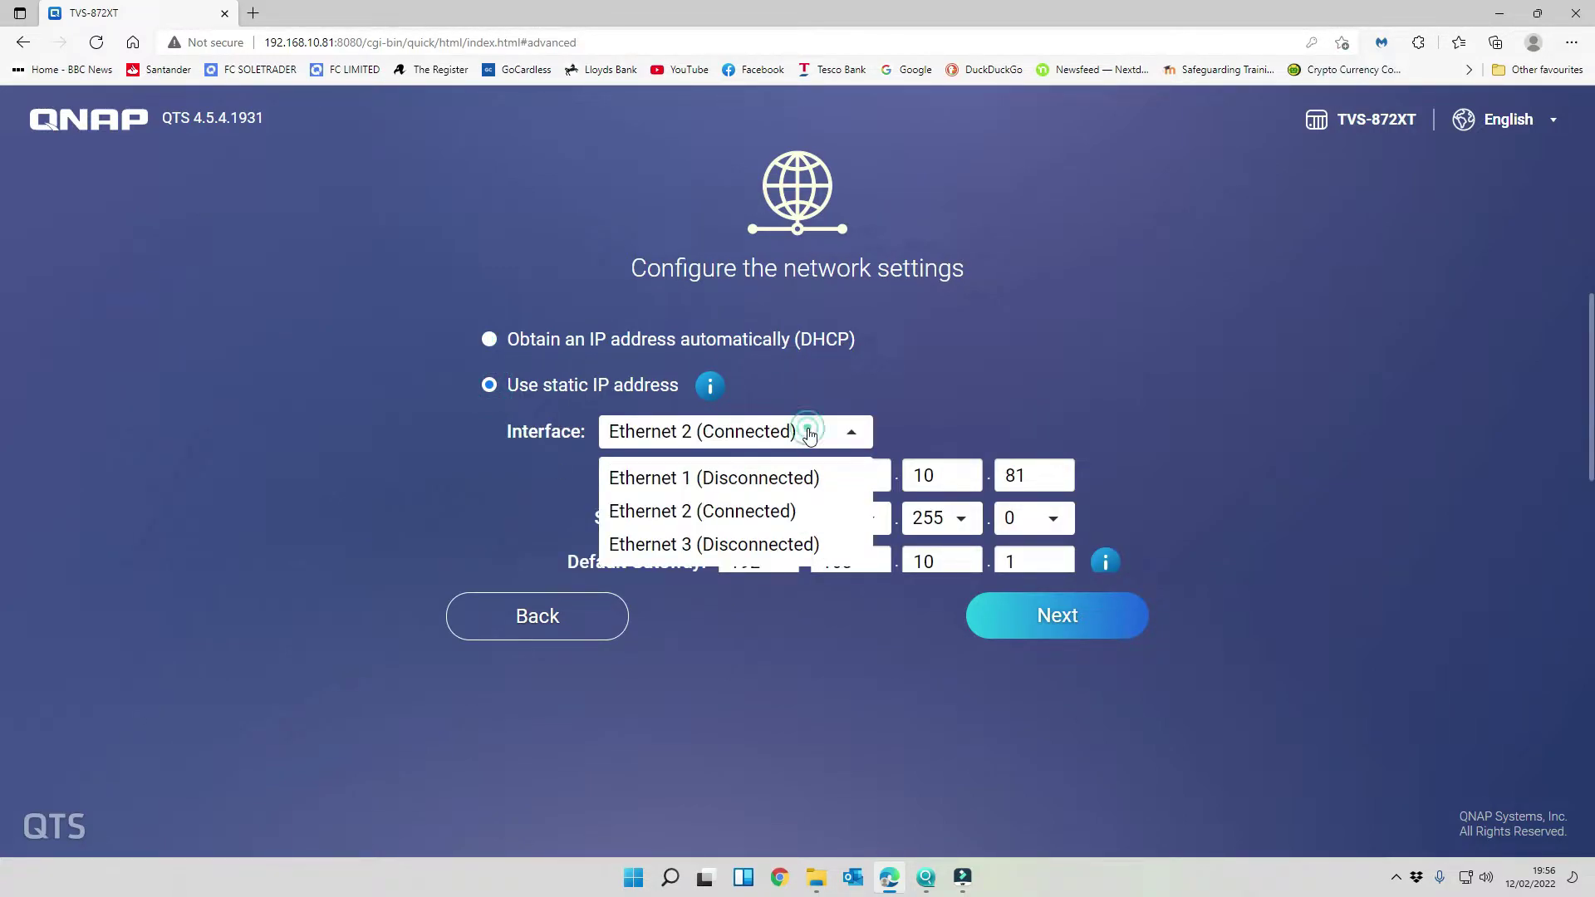
{"action": "left_click", "coordinate": [1209, 335]}
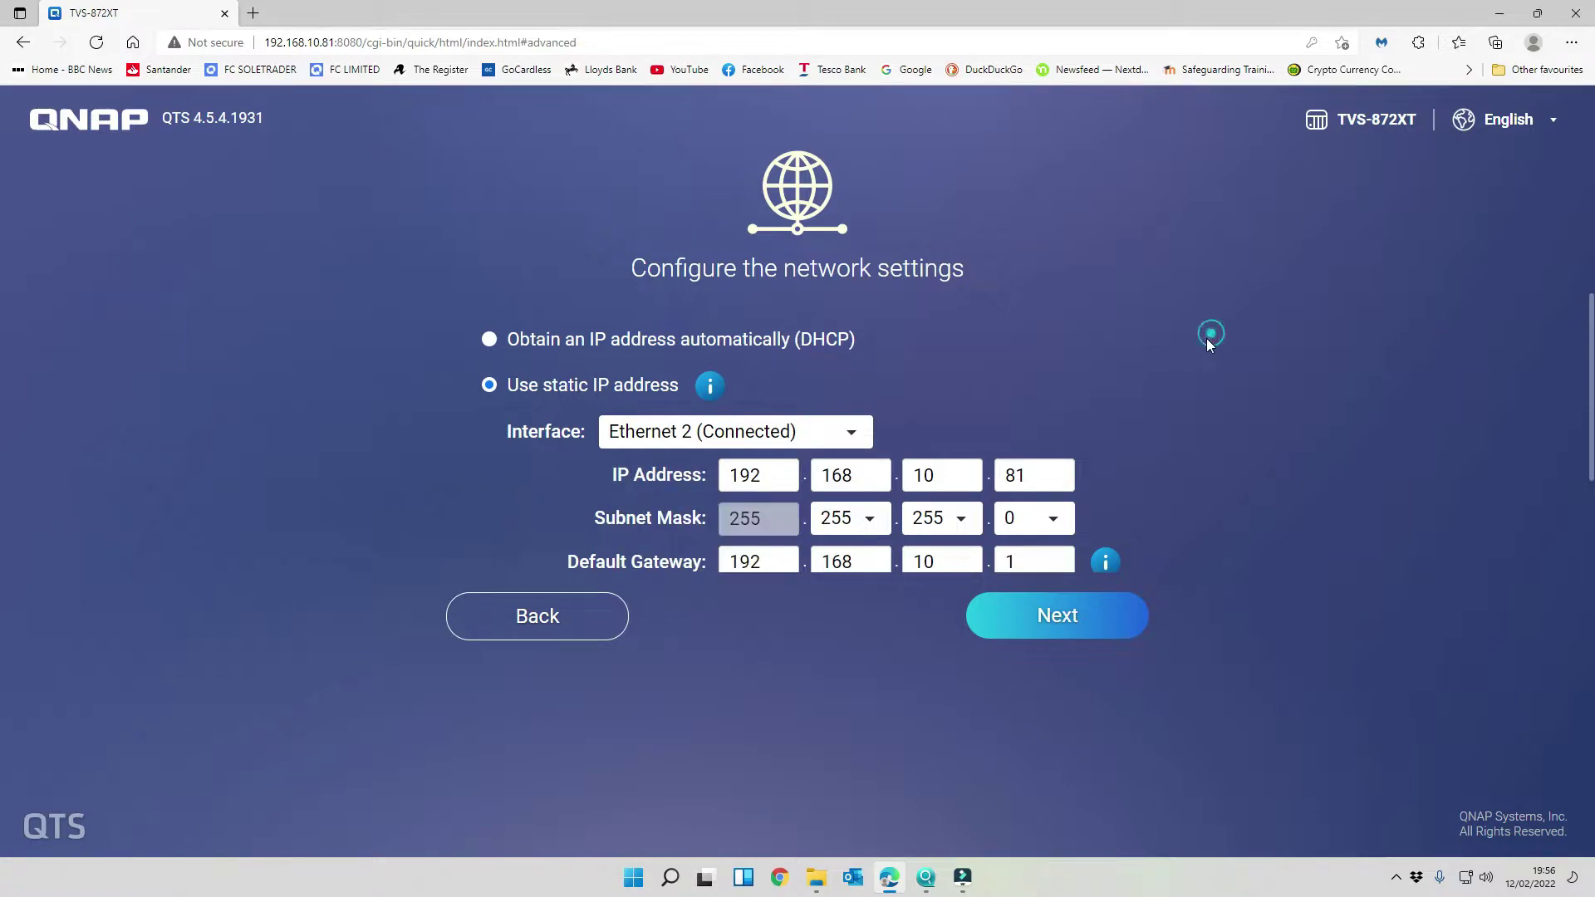
- Set the static IP address to 192.168.10.242
{"action": "double_click", "coordinate": [1030, 471]}
{"action": "type", "text": "242"}
{"action": "left_click", "coordinate": [1026, 453]}
{"action": "scroll", "coordinate": [1008, 522], "scroll_direction": "down", "scroll_amount": 2}
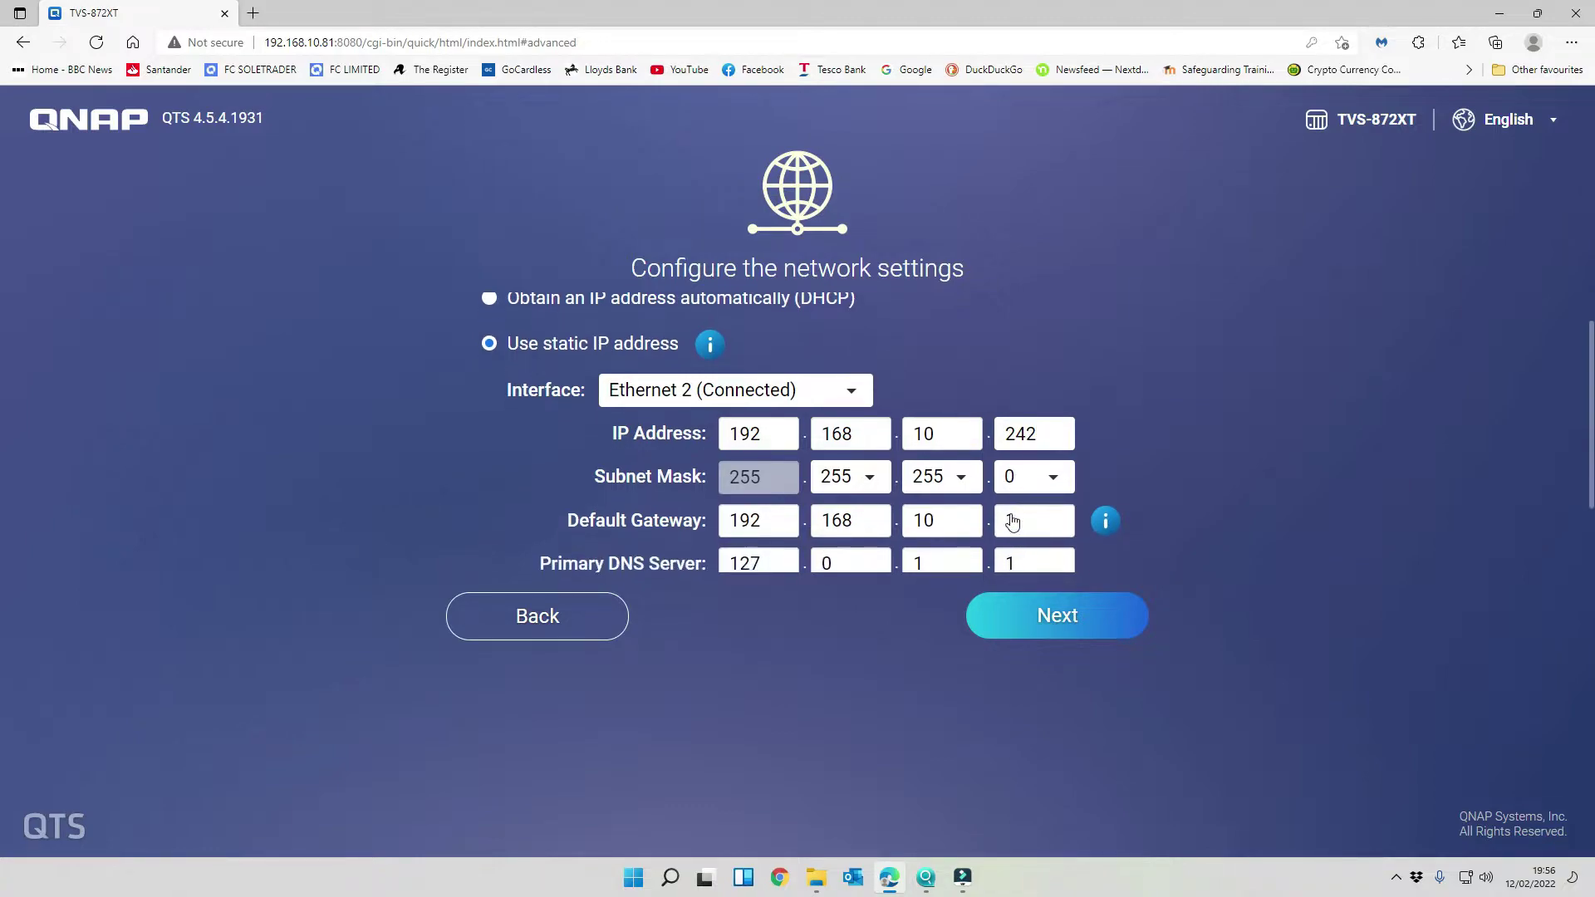
{"action": "scroll", "coordinate": [1011, 514], "scroll_direction": "down", "scroll_amount": 1}
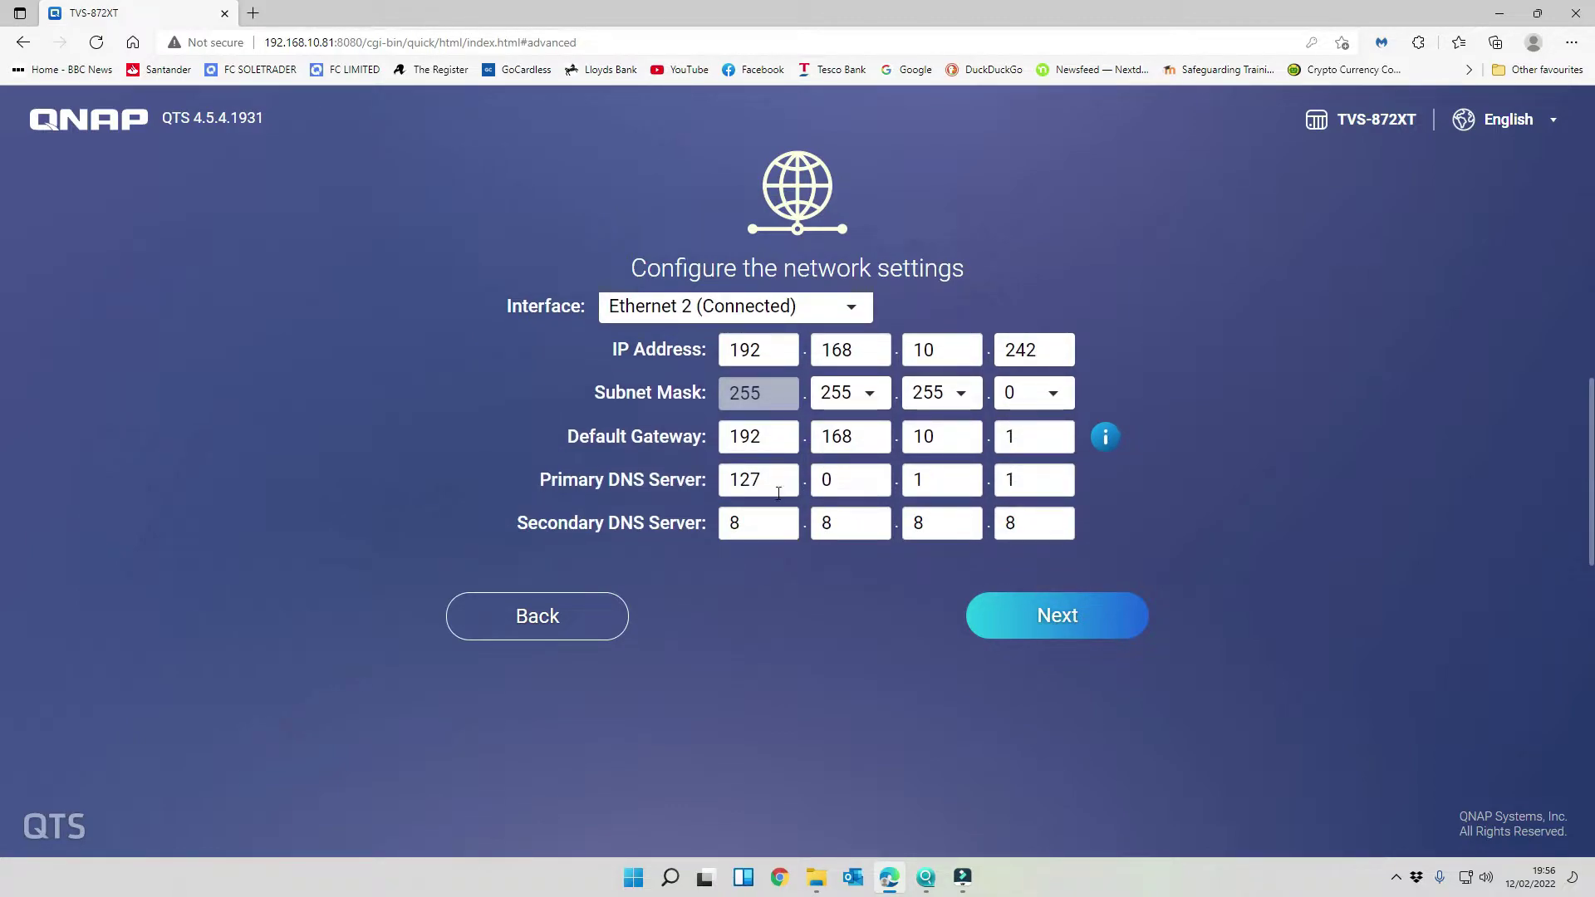
- Set the primary DNS to 192.168.10.1 and continue to the Thunderbolt step
{"action": "left_click_drag", "start_coordinate": [774, 479], "coordinate": [615, 460]}
{"action": "type", "text": "192.168."}
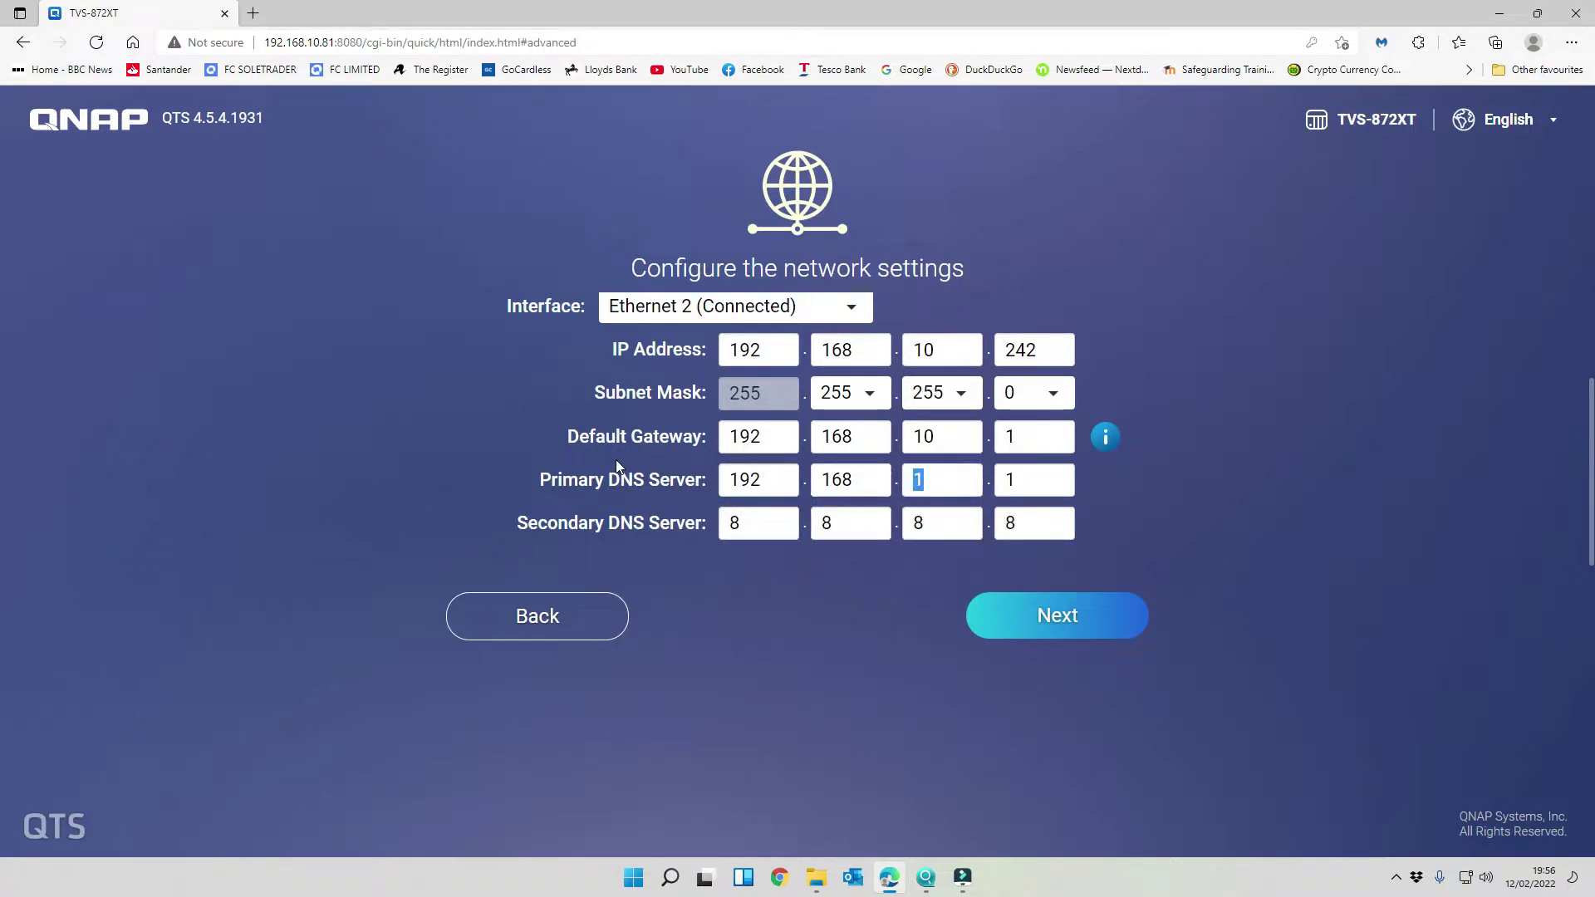
{"action": "type", "text": "10"}
{"action": "key", "text": "Tab"}
{"action": "type", "text": "1"}
{"action": "scroll", "coordinate": [1059, 525], "scroll_direction": "down", "scroll_amount": 1}
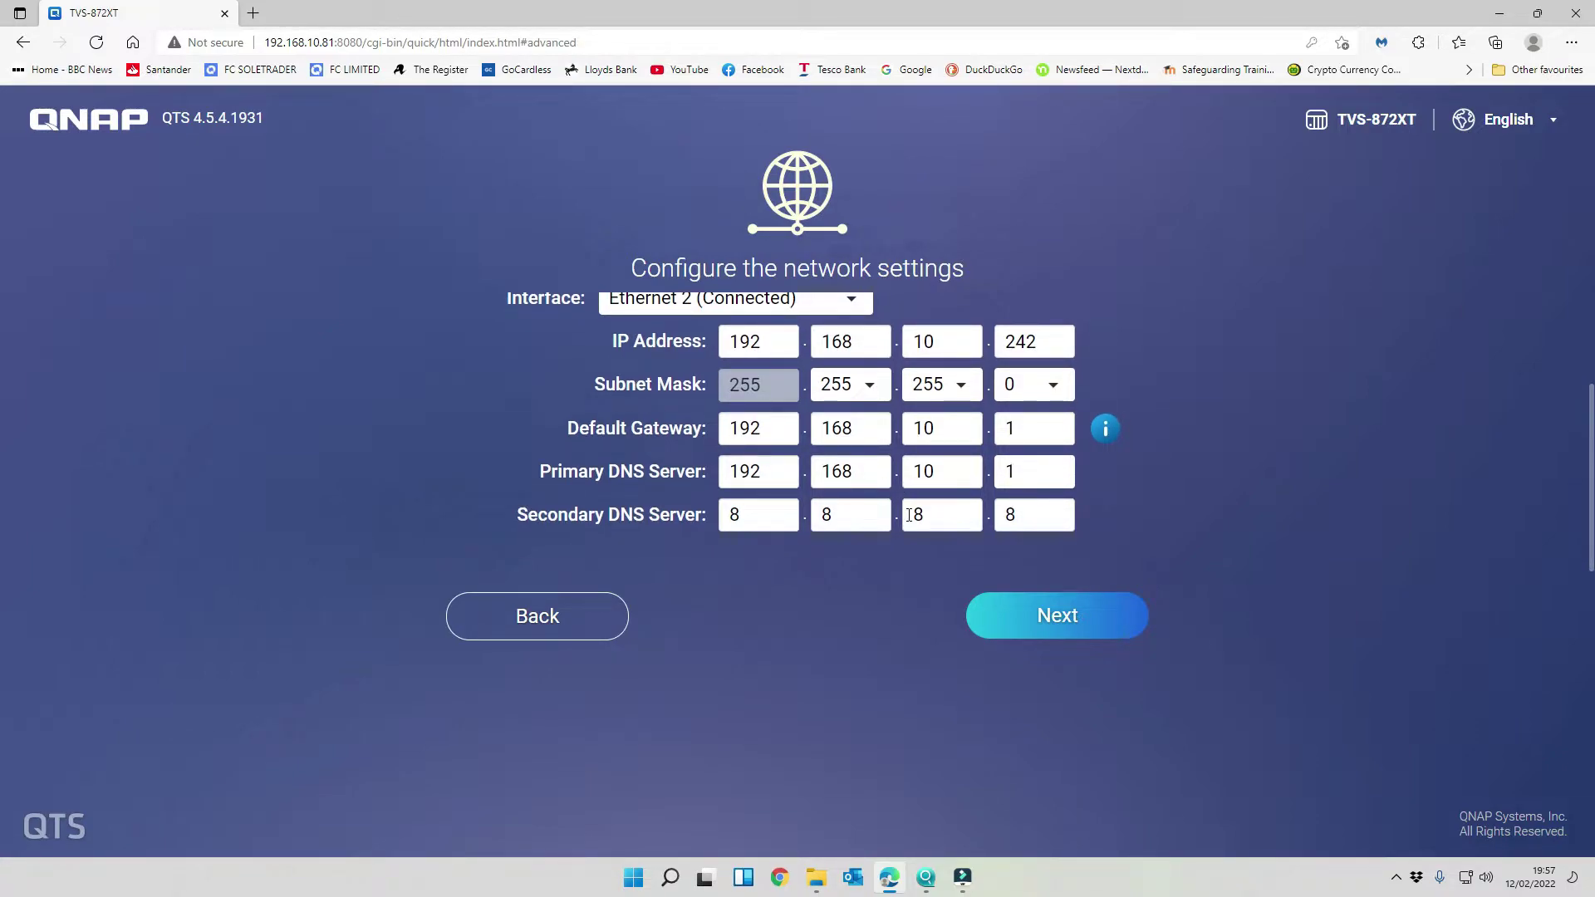
{"action": "scroll", "coordinate": [909, 514], "scroll_direction": "up", "scroll_amount": 2}
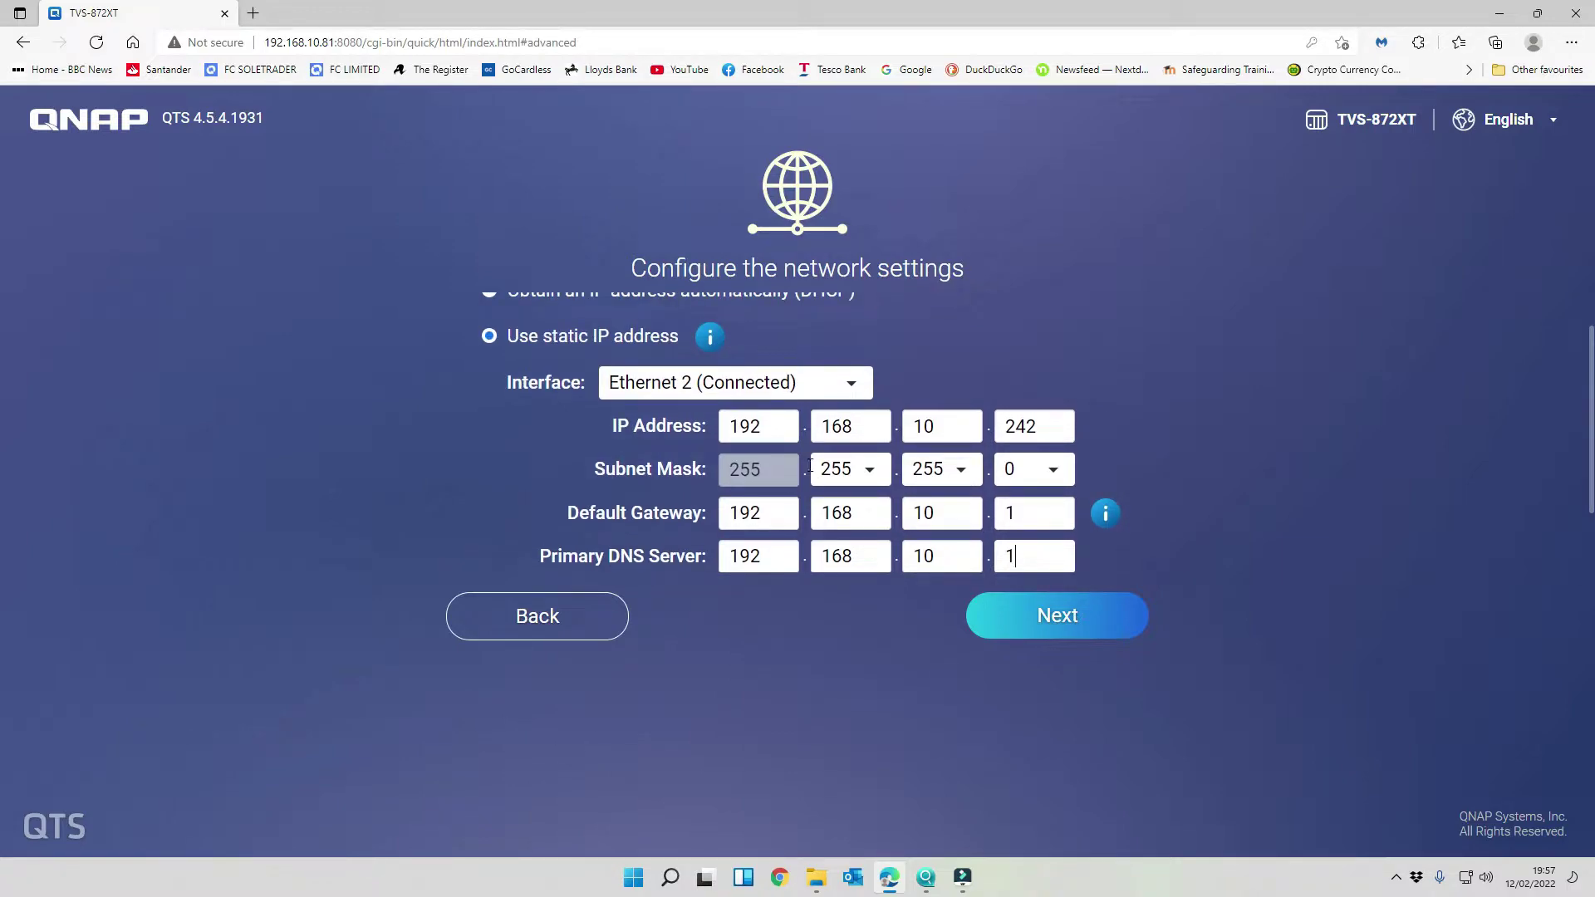
{"action": "scroll", "coordinate": [810, 465], "scroll_direction": "down", "scroll_amount": 2}
{"action": "left_click", "coordinate": [1056, 616]}
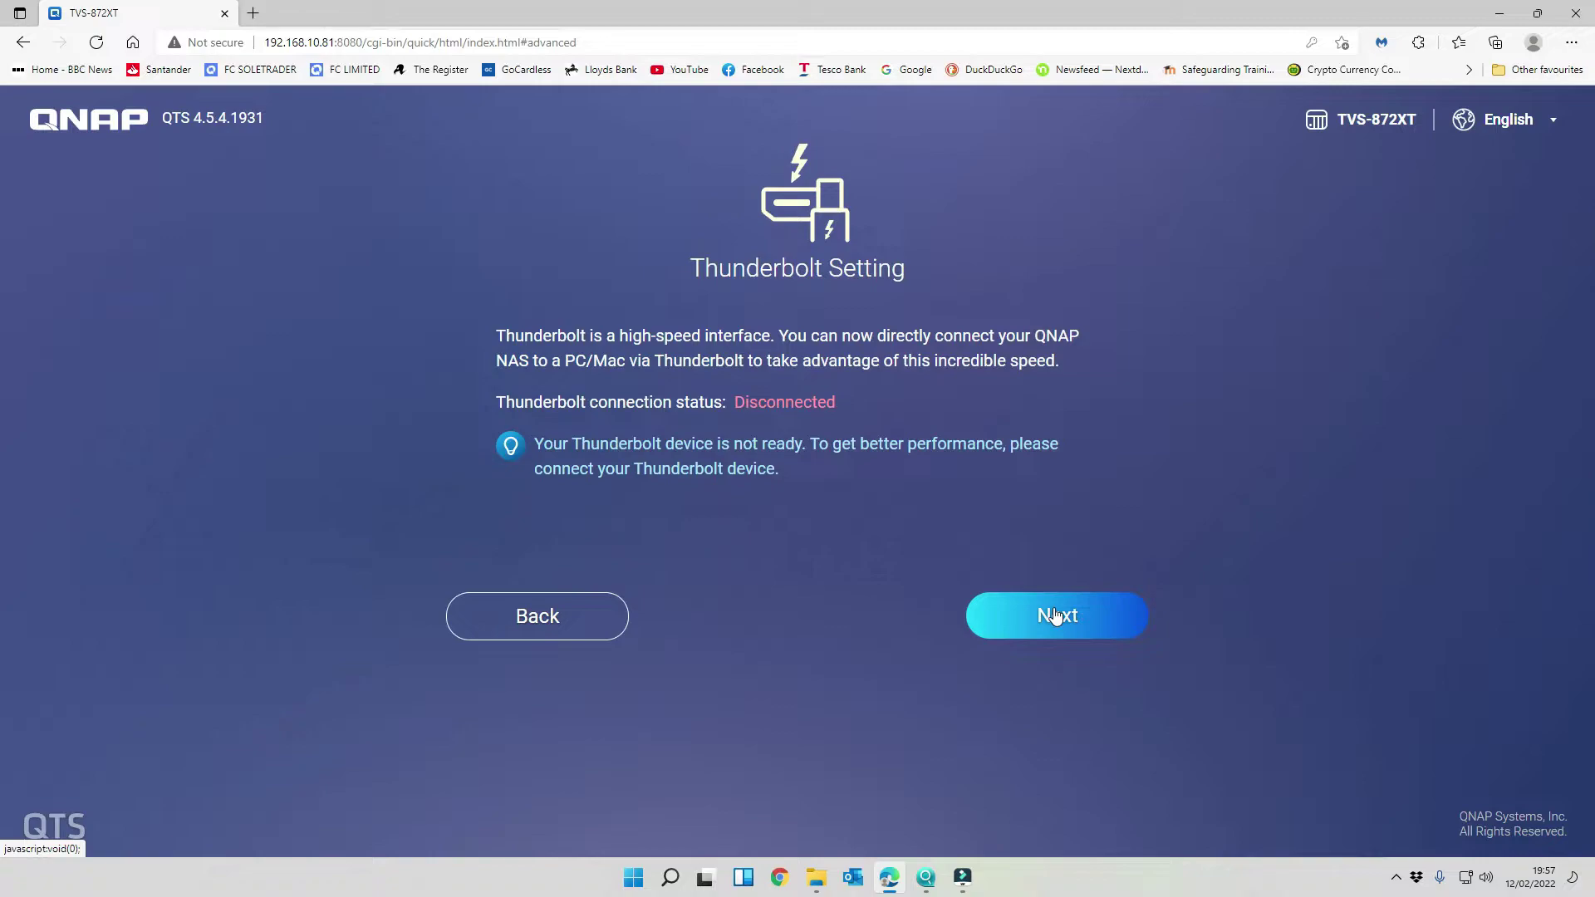
- Skip the Thunderbolt page and enable the Windows and Mac file transfer services
{"action": "left_click", "coordinate": [1040, 625]}
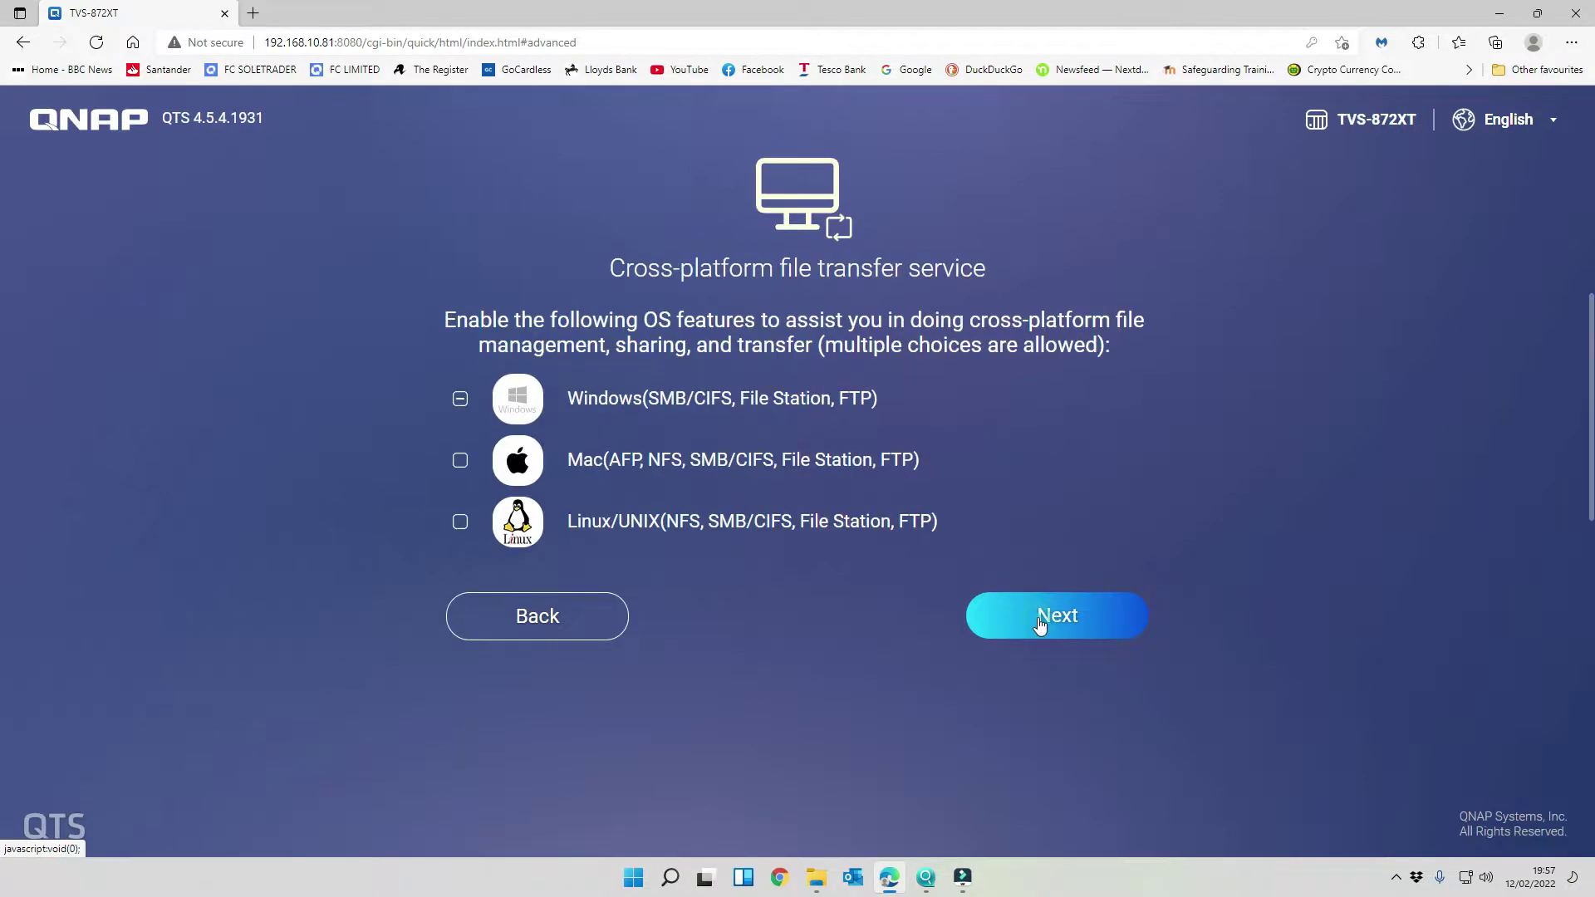
{"action": "left_click", "coordinate": [460, 399]}
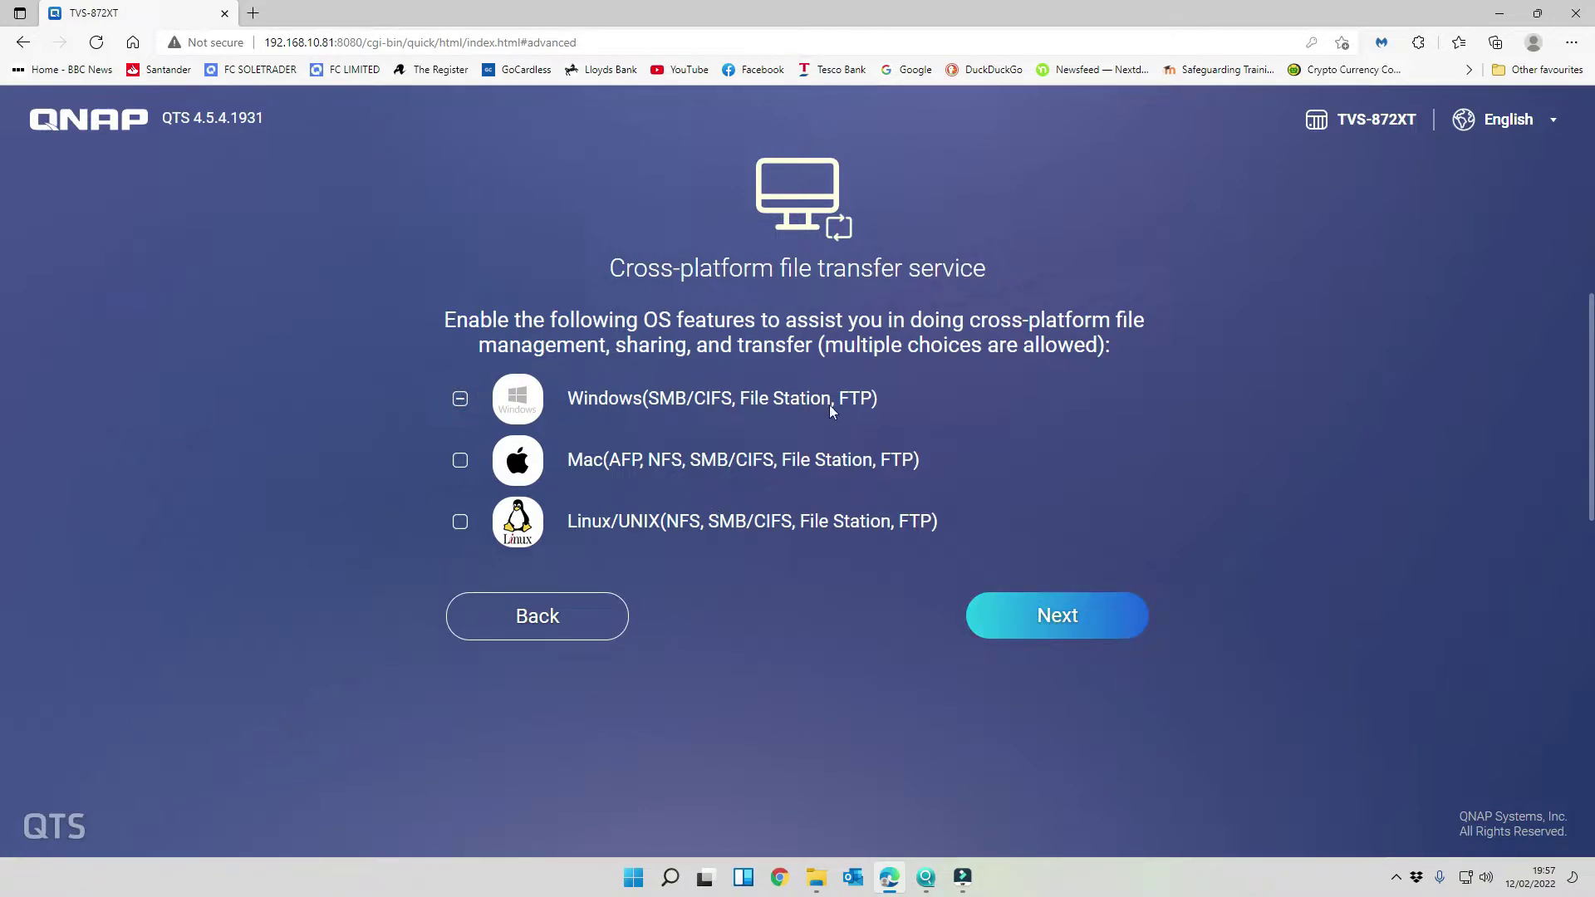
{"action": "left_click", "coordinate": [461, 463]}
- Apply the summarized settings and confirm initializing the NAS drives
{"action": "left_click", "coordinate": [1053, 614]}
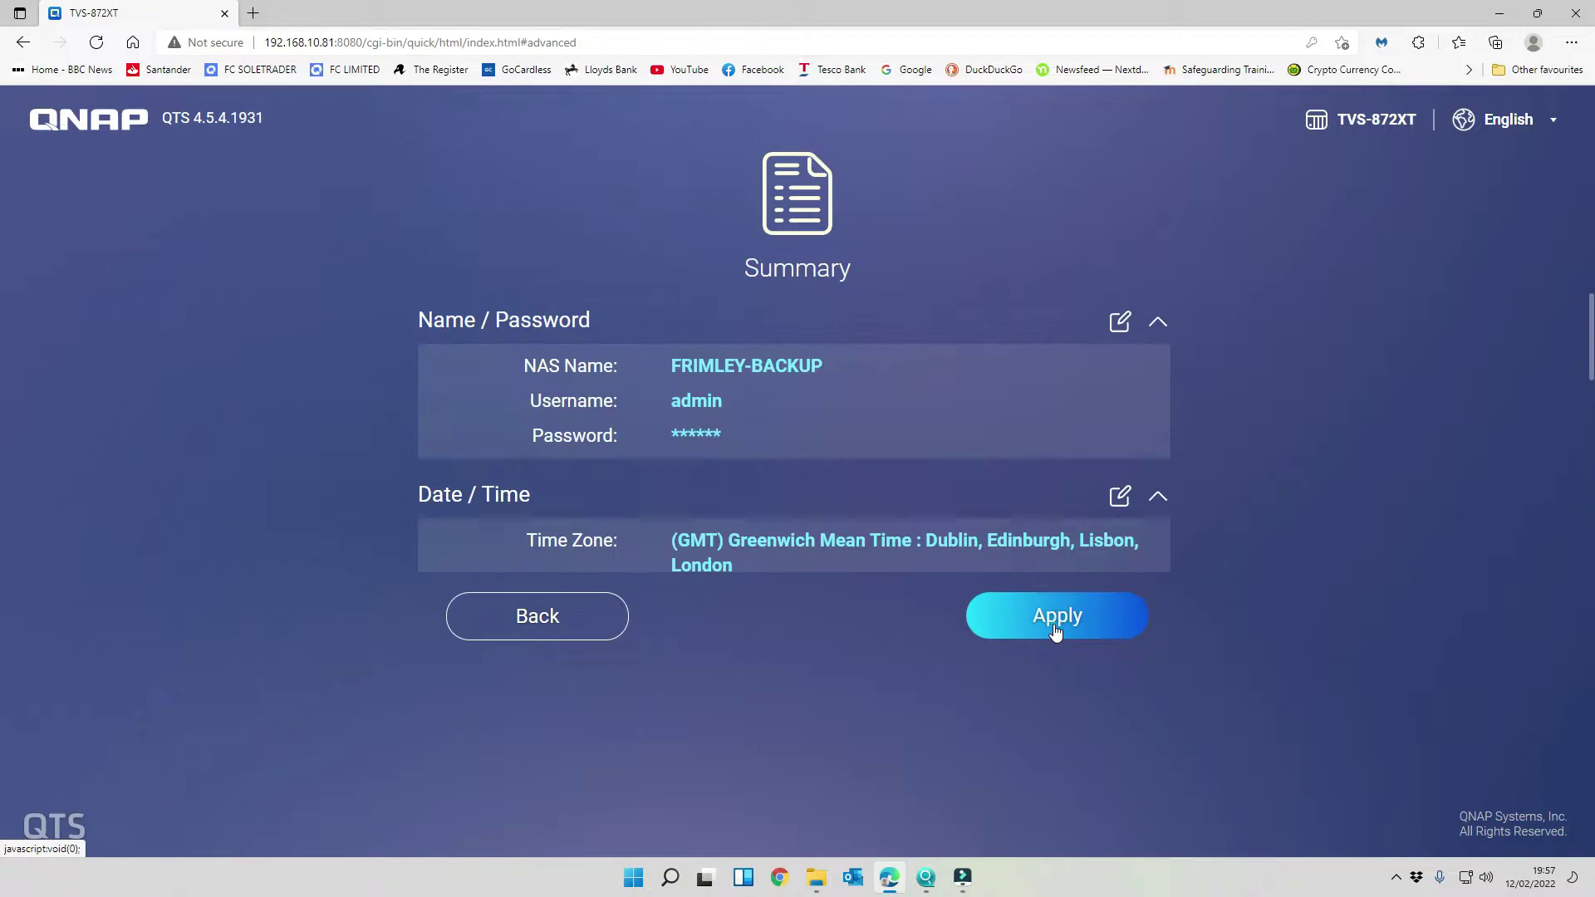
{"action": "left_click", "coordinate": [1067, 623]}
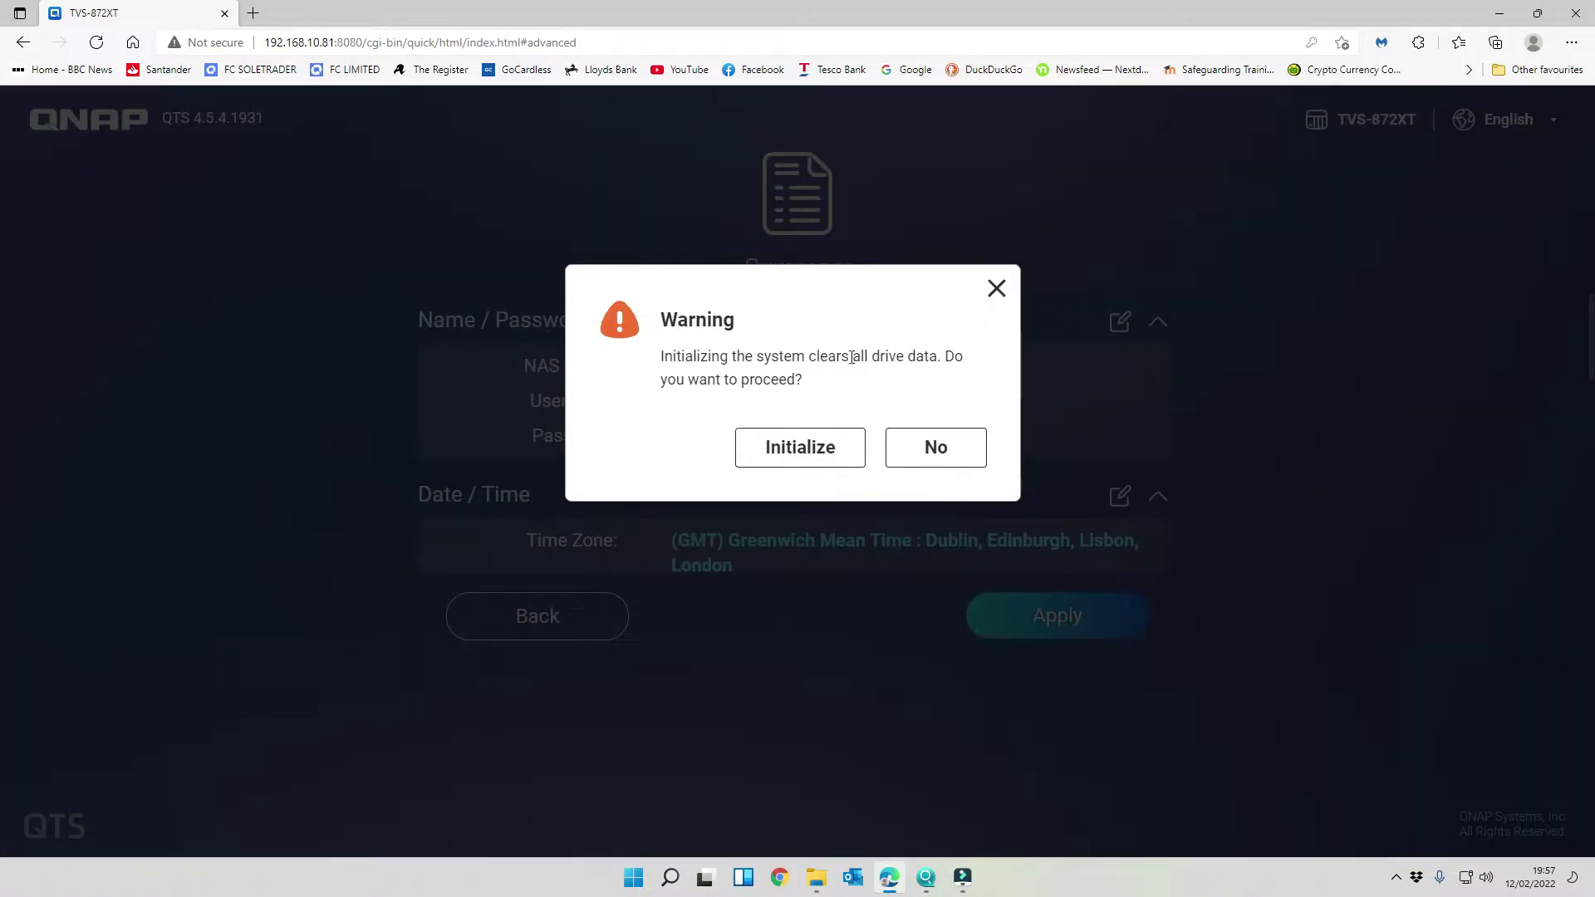
{"action": "left_click", "coordinate": [831, 446]}
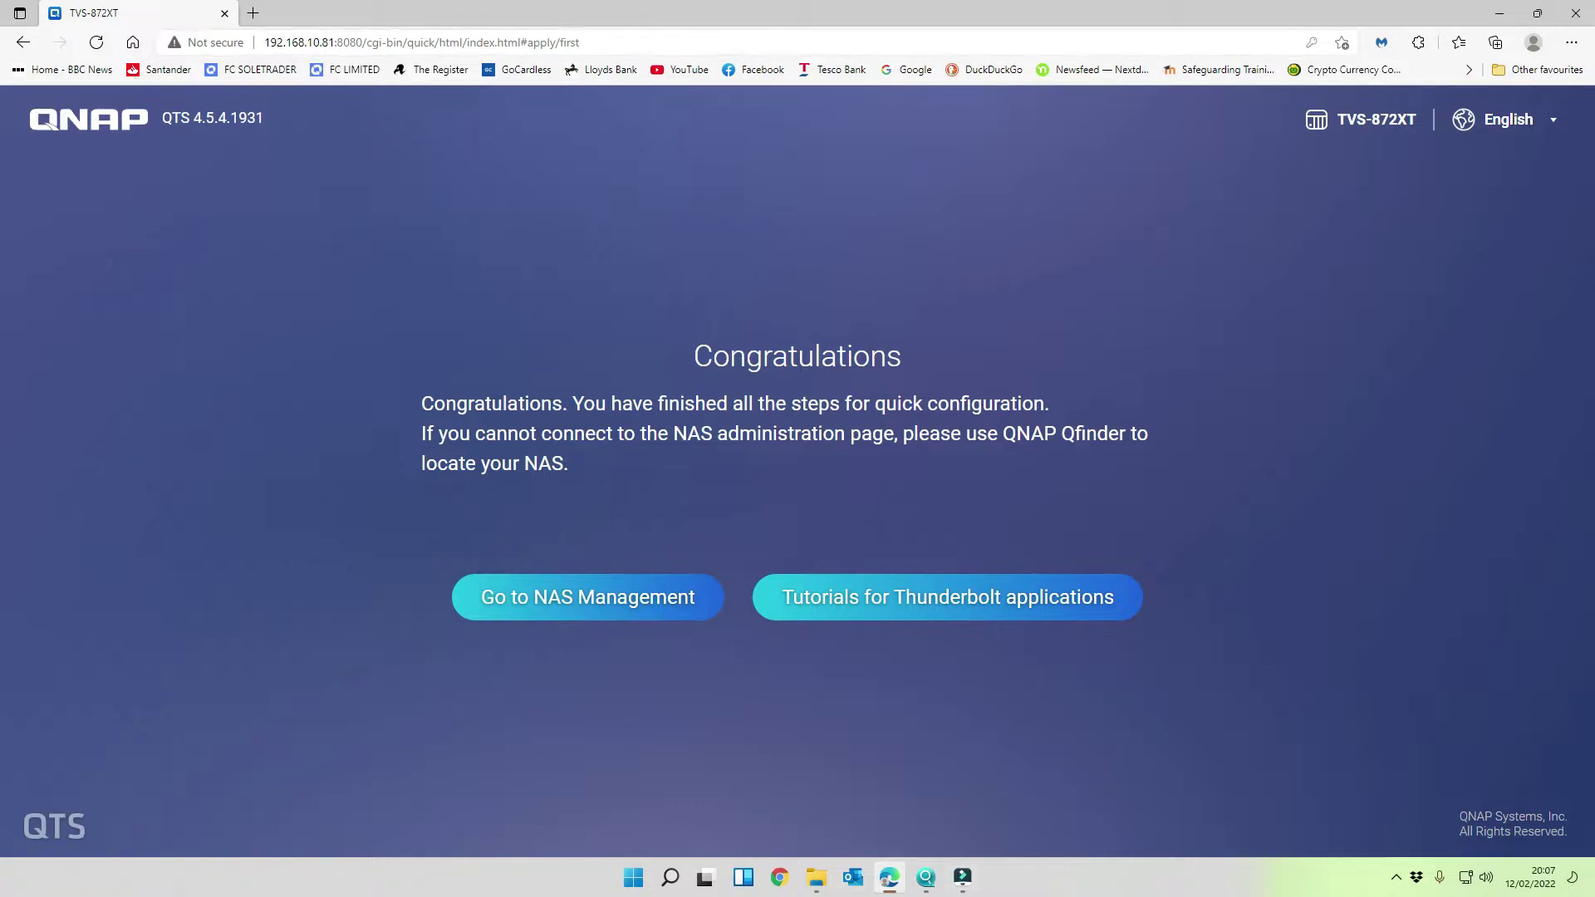
- In Qfinder Pro, decline SMTP setup, refresh the NAS list, and open FRIMLEY-BACKUP's actions
{"action": "left_click", "coordinate": [926, 877]}
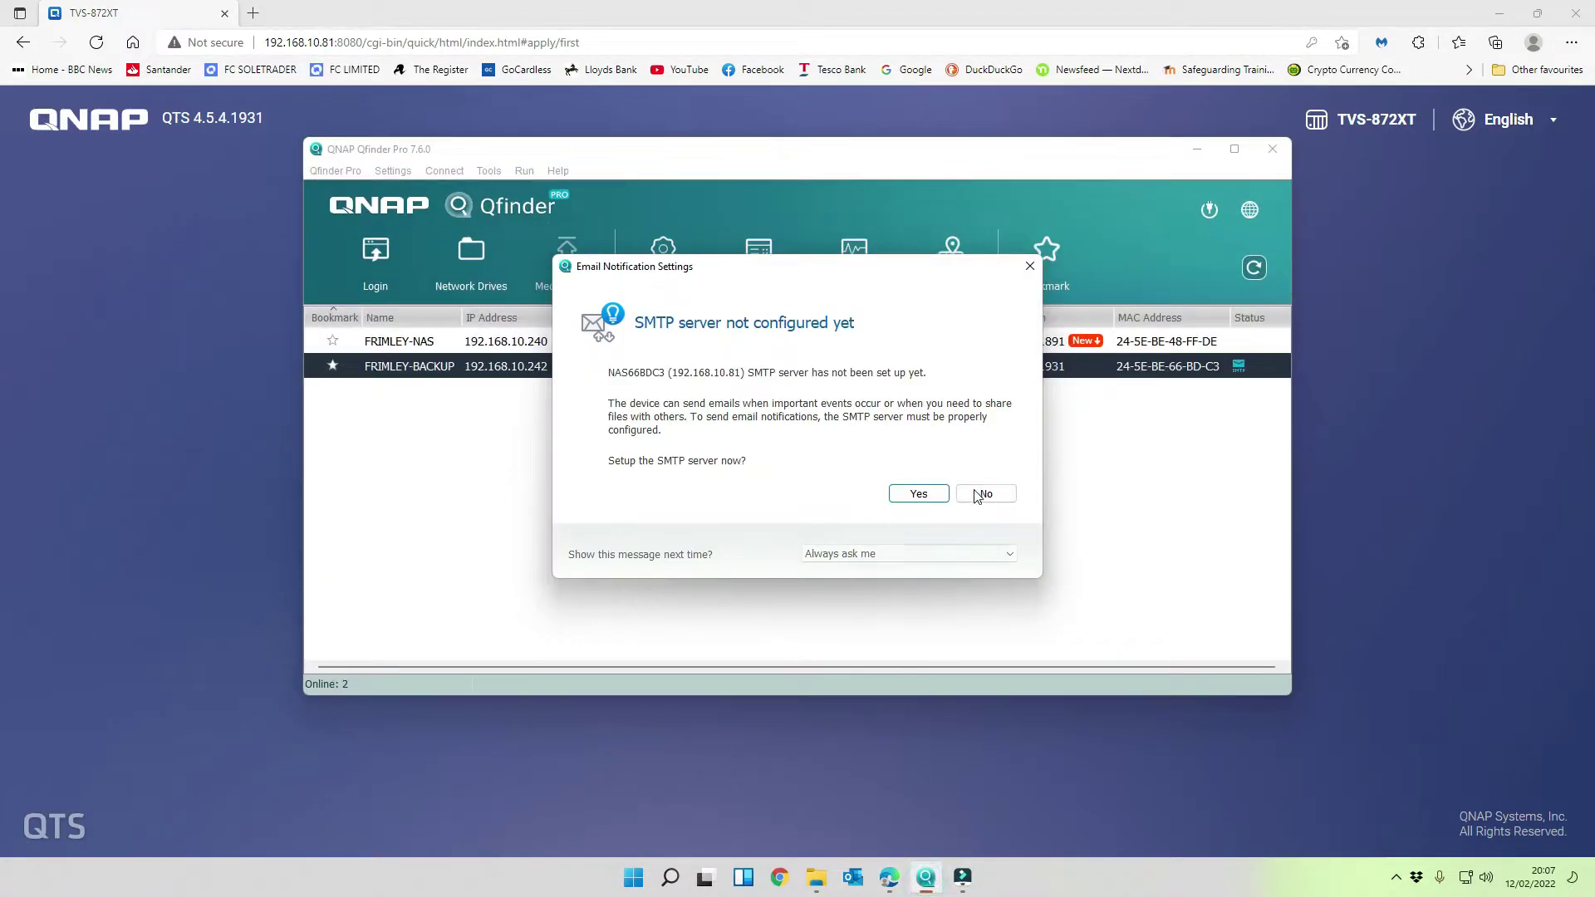
{"action": "left_click", "coordinate": [1000, 493]}
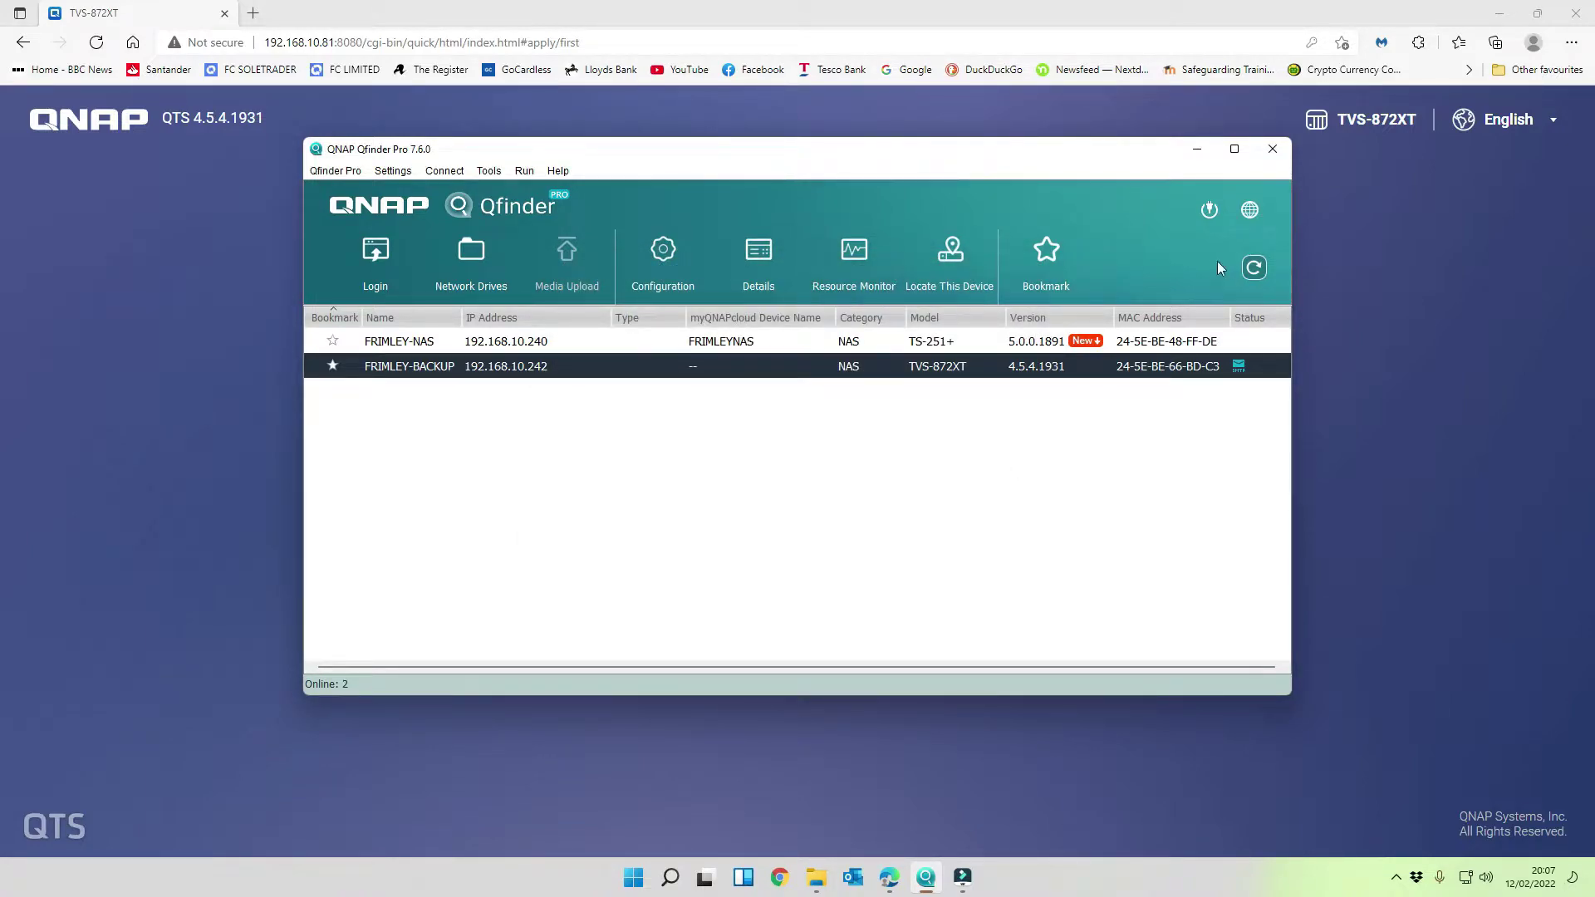
{"action": "left_click", "coordinate": [1253, 267]}
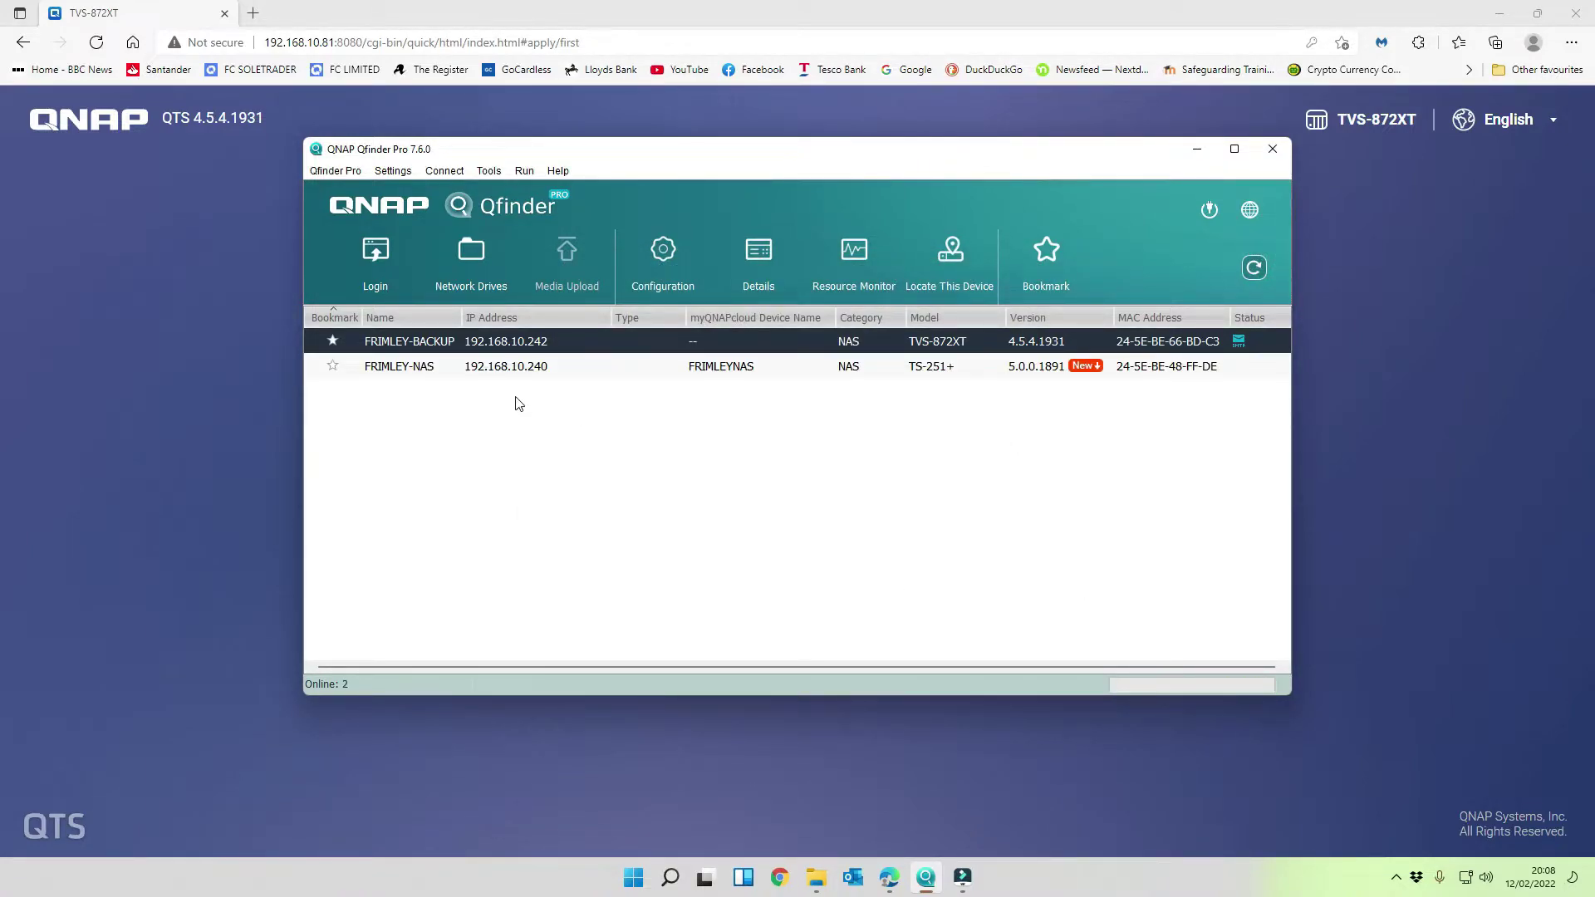
{"action": "right_click", "coordinate": [559, 343]}
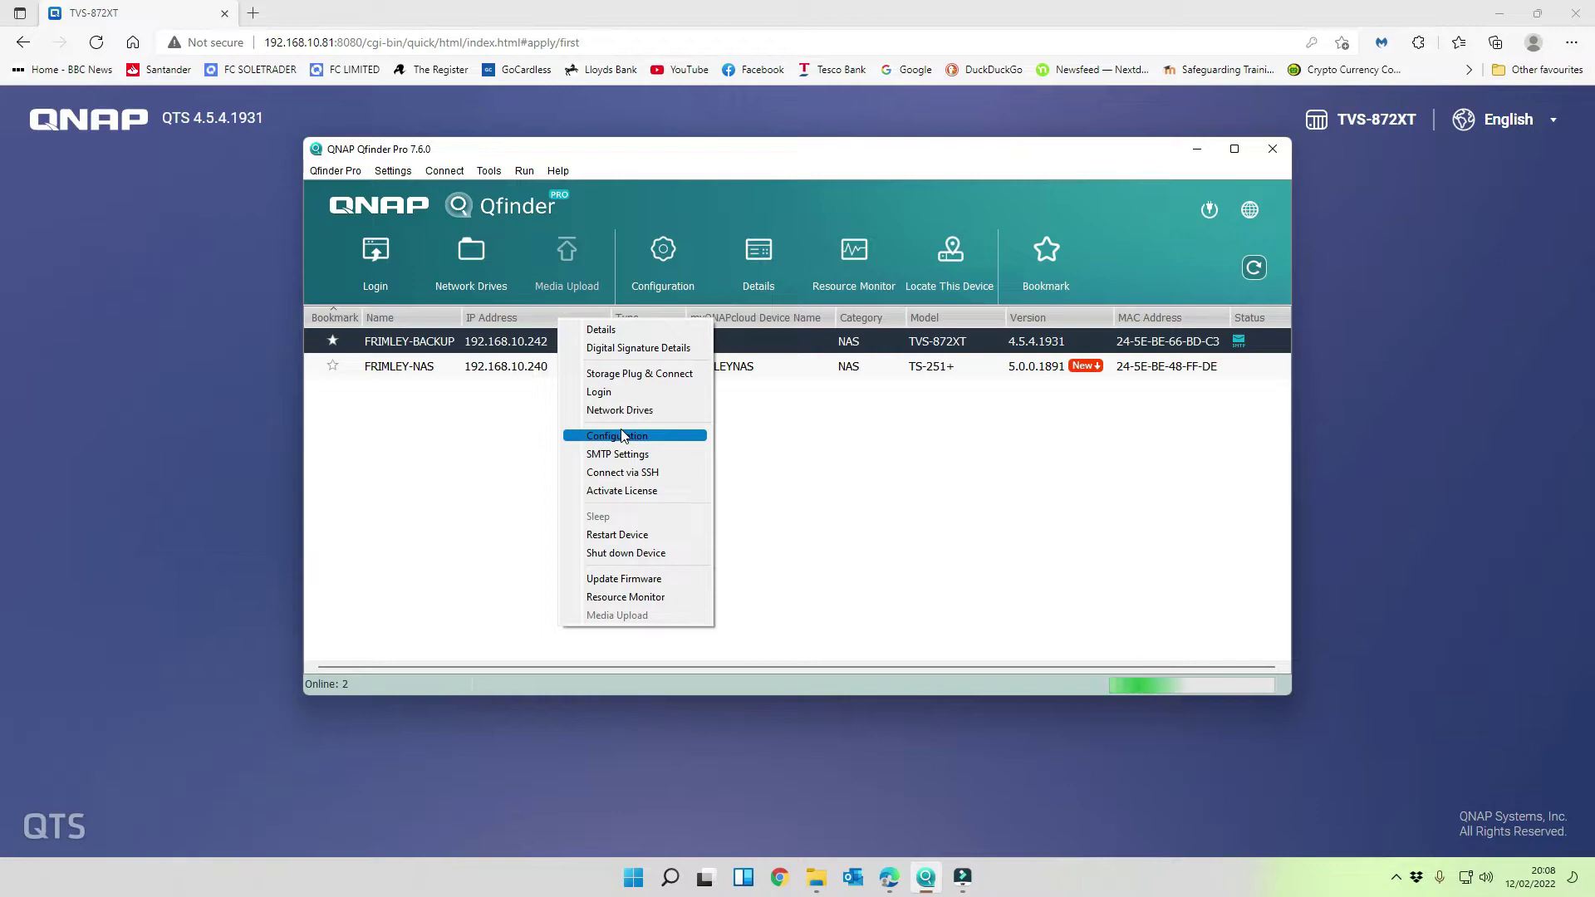
- Open FRIMLEY-BACKUP's login page, close the old setup tab, and sign in as admin
{"action": "left_click", "coordinate": [619, 397]}
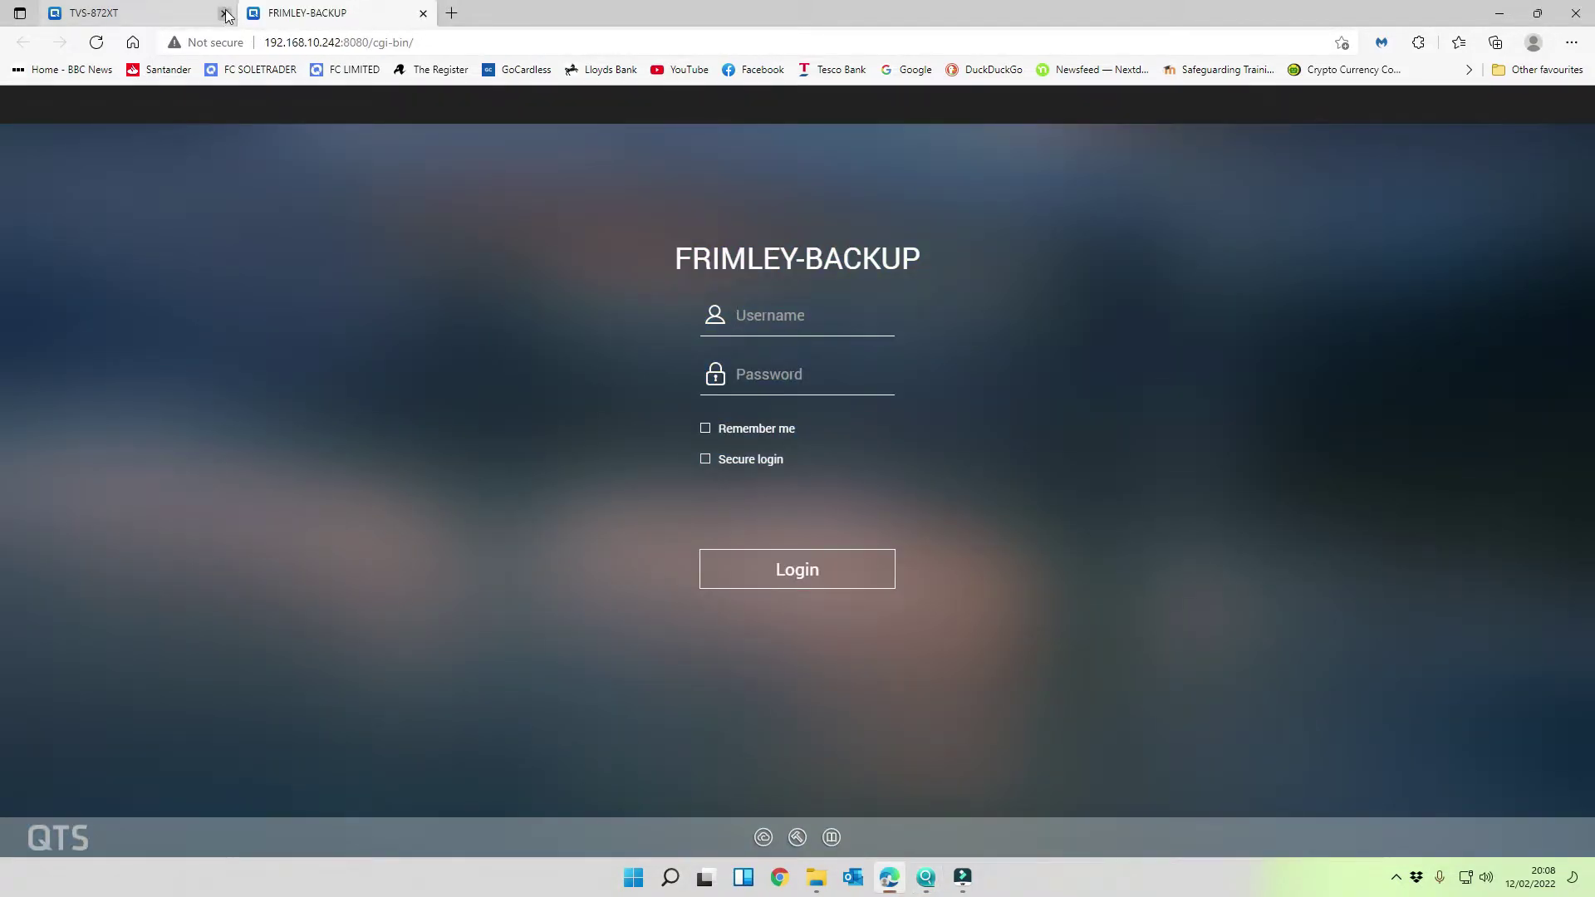
{"action": "left_click", "coordinate": [224, 13]}
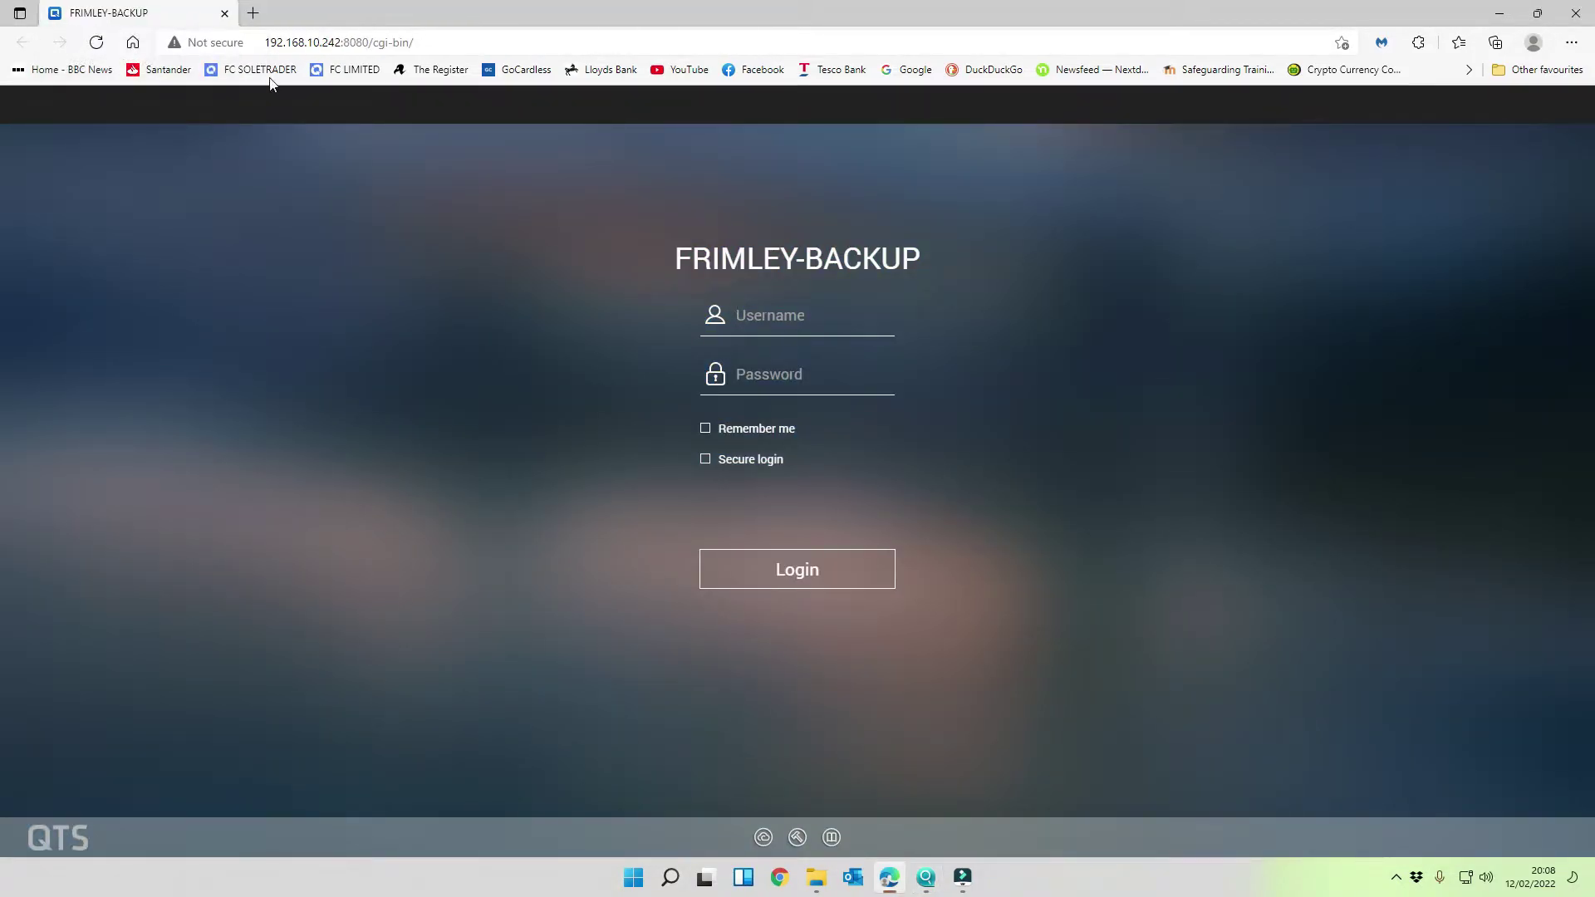
{"action": "type", "text": "admin"}
{"action": "key", "text": "Tab"}
{"action": "type", "text": "•••••••••"}
{"action": "key", "text": "Return"}
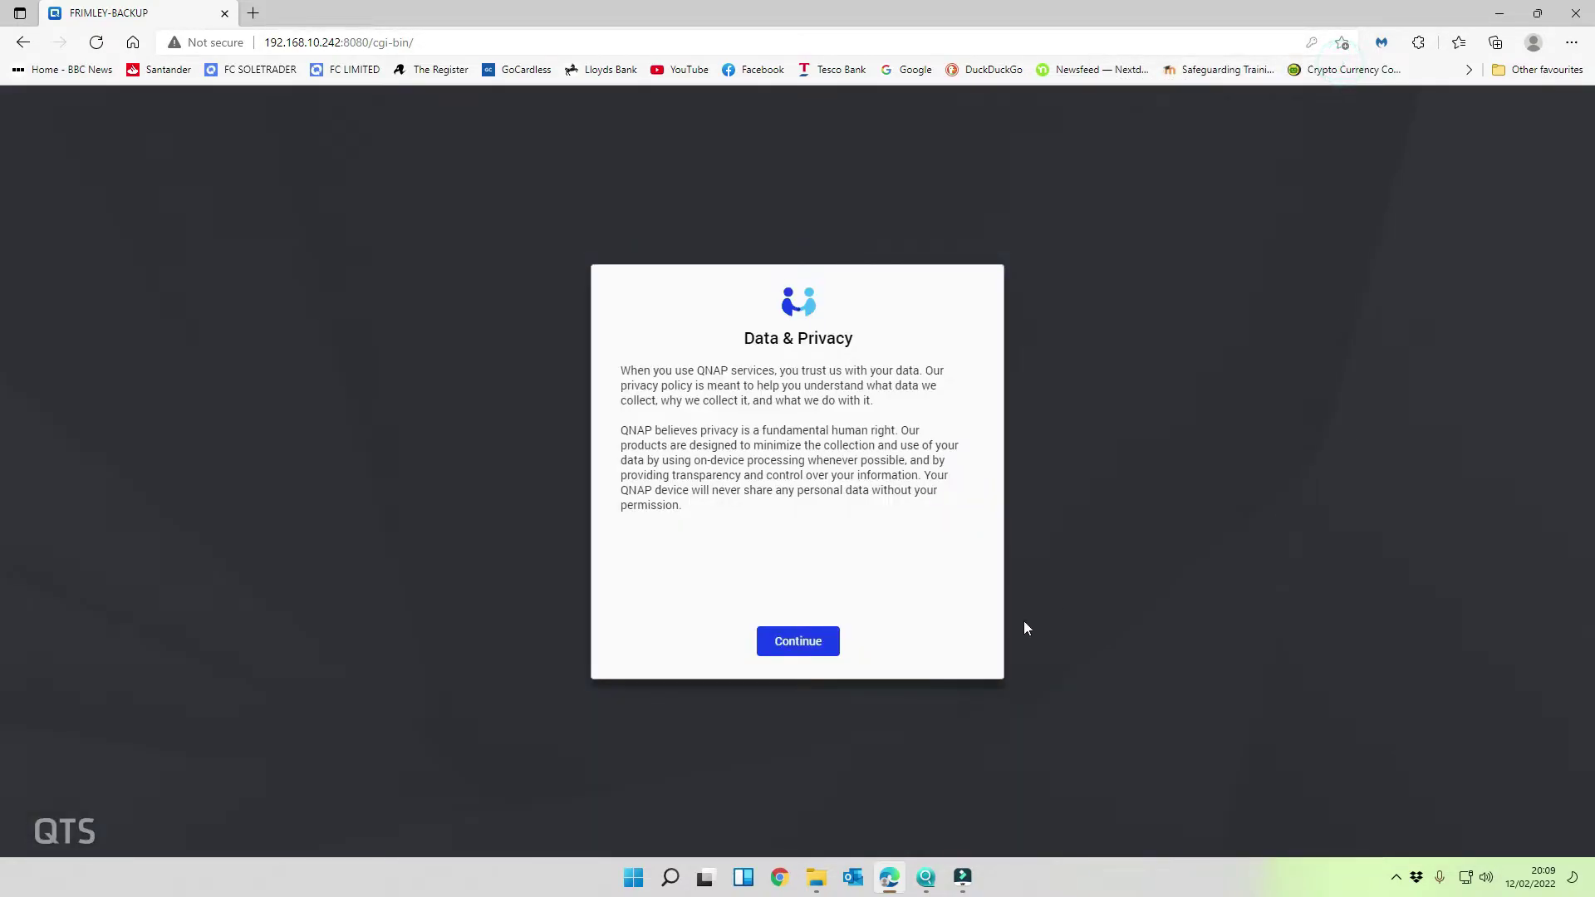
- Accept the Data & Privacy notice
{"action": "left_click", "coordinate": [814, 641]}
{"action": "left_click_drag", "start_coordinate": [969, 411], "coordinate": [973, 549]}
{"action": "left_click", "coordinate": [806, 646]}
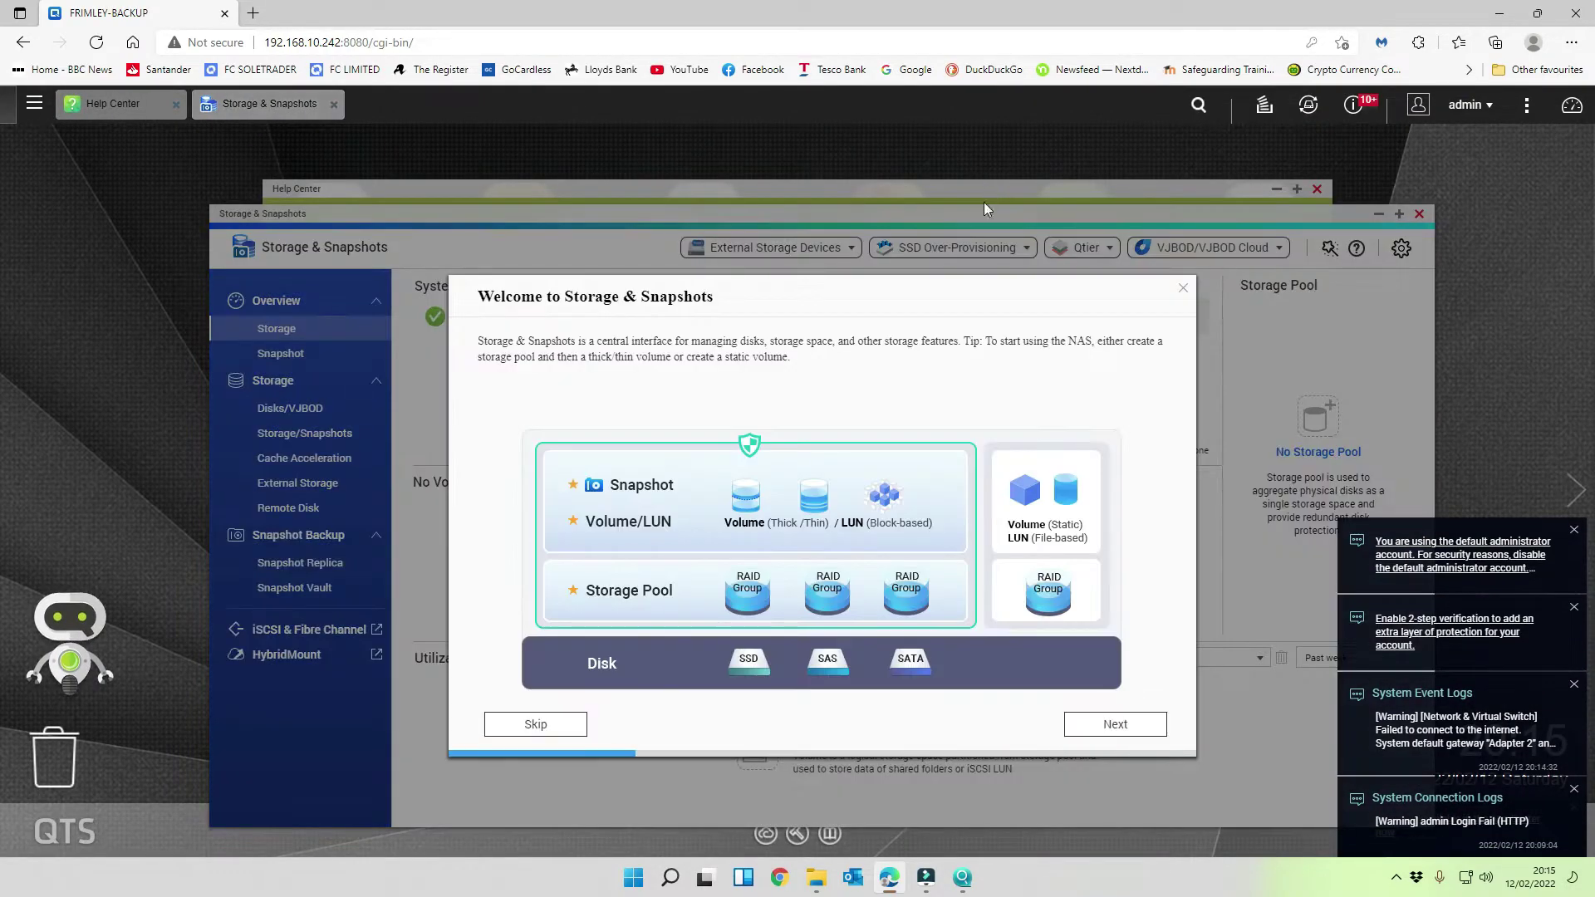
- Skip the welcome tour, decline data sharing, and close Storage & Snapshots and Help Center
{"action": "left_click", "coordinate": [570, 722]}
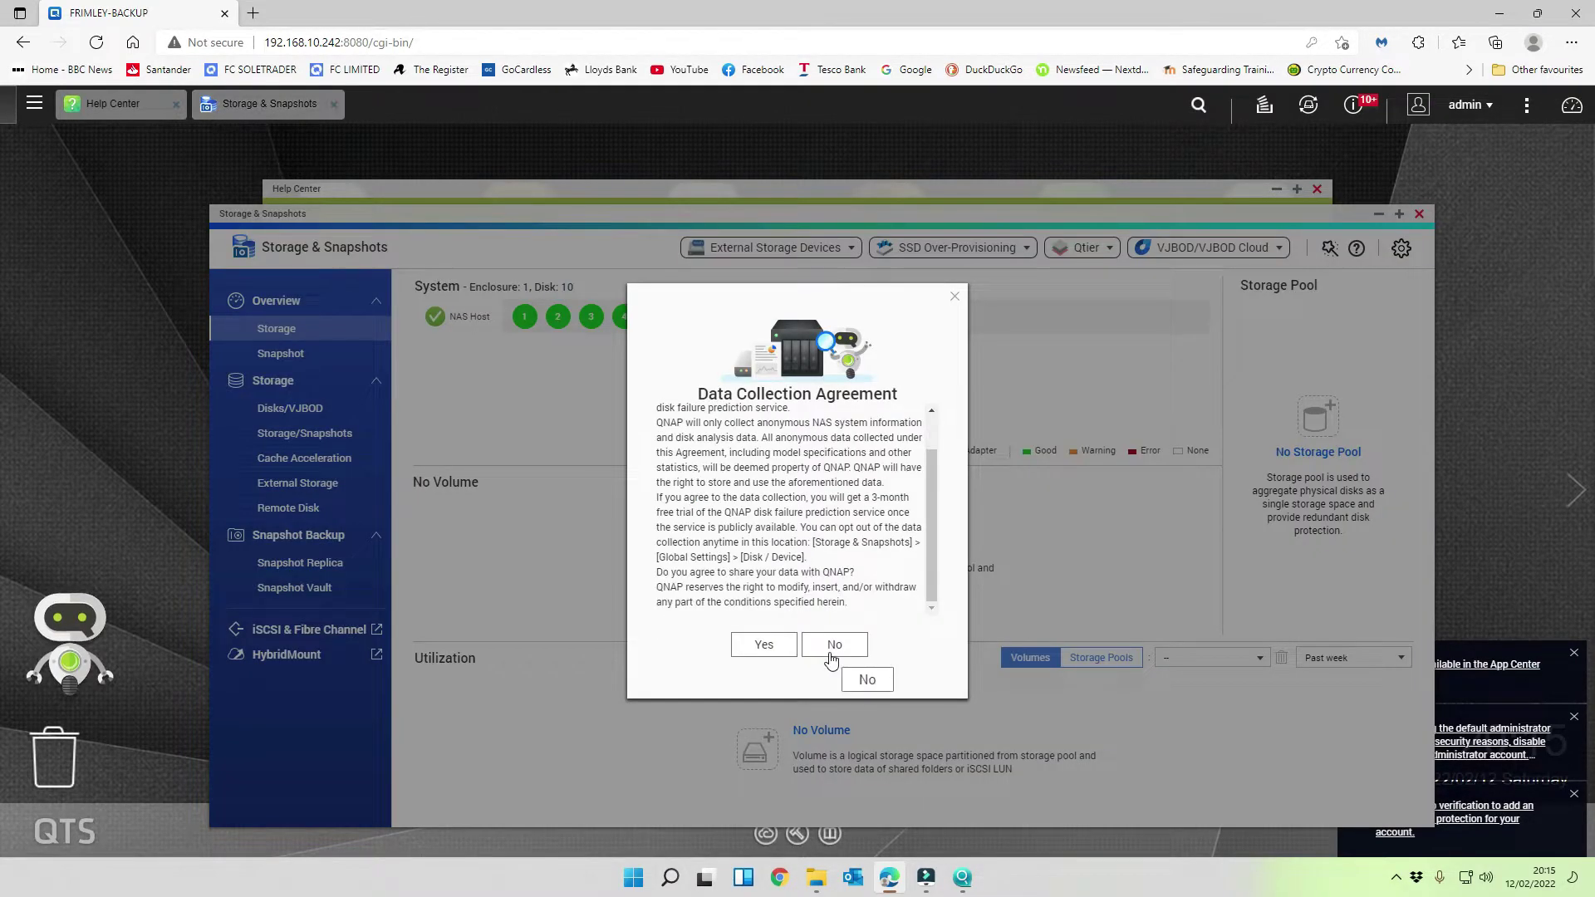
{"action": "left_click", "coordinate": [833, 645]}
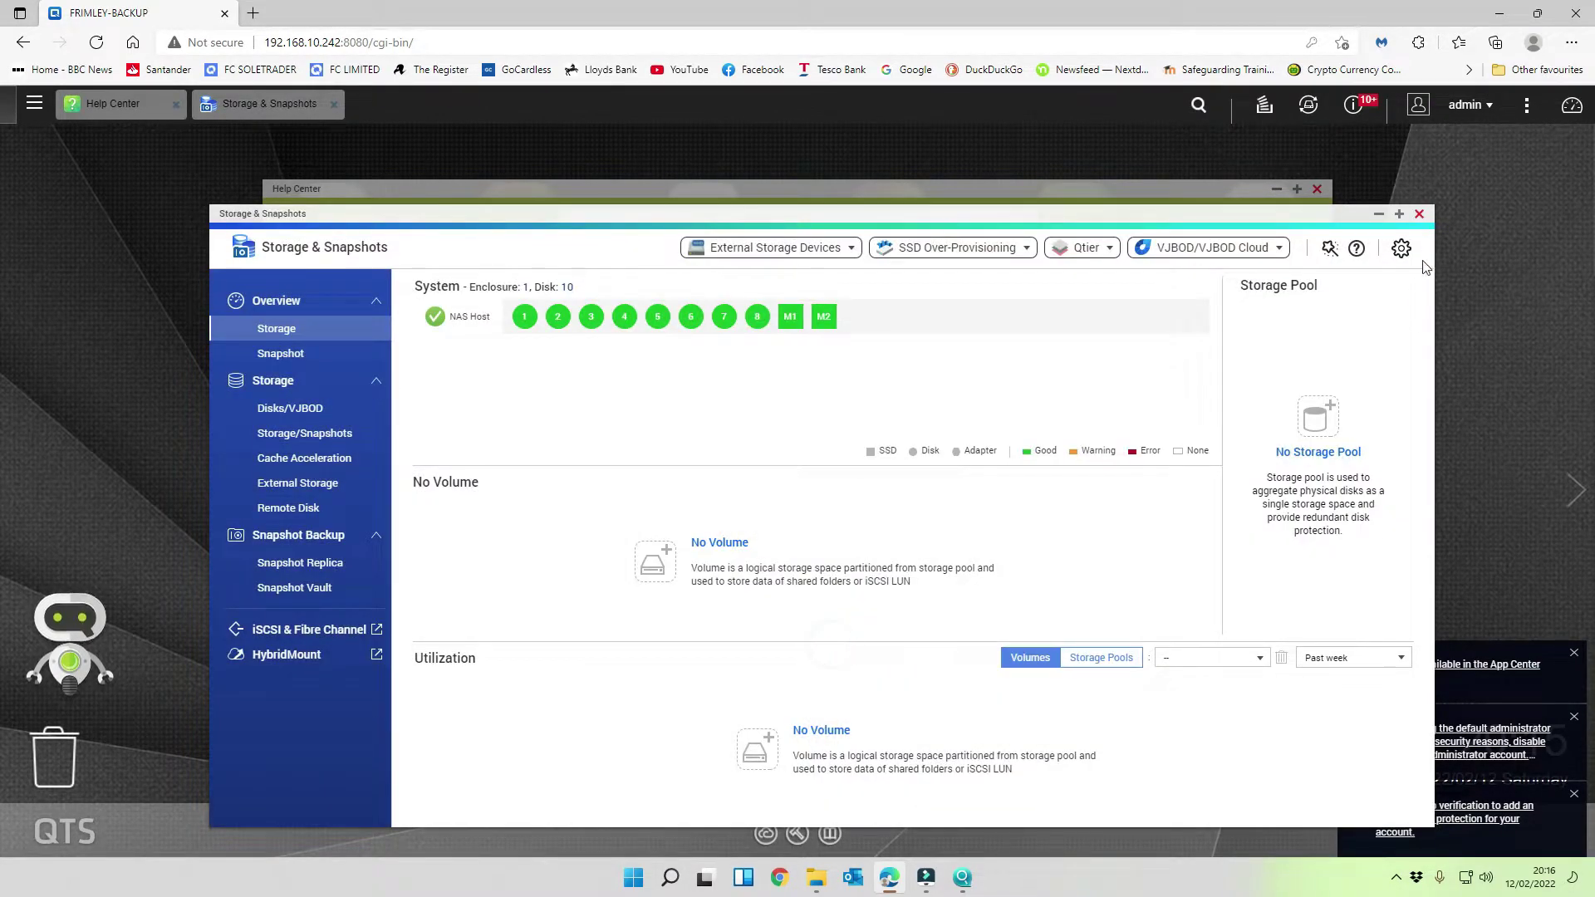
{"action": "left_click", "coordinate": [1418, 213]}
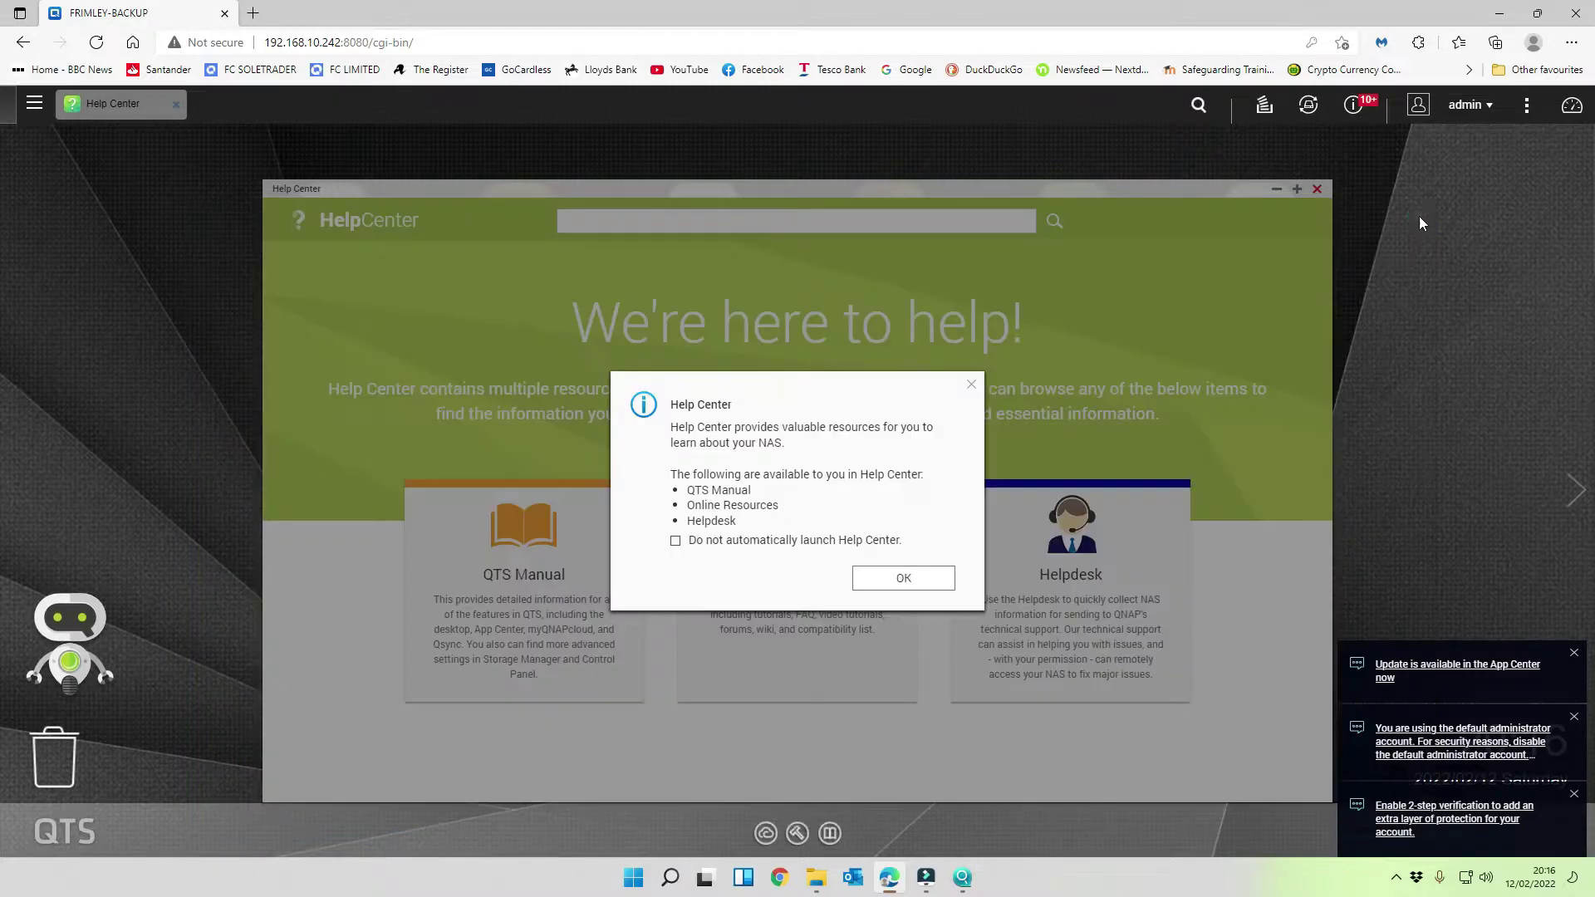
{"action": "left_click", "coordinate": [903, 577]}
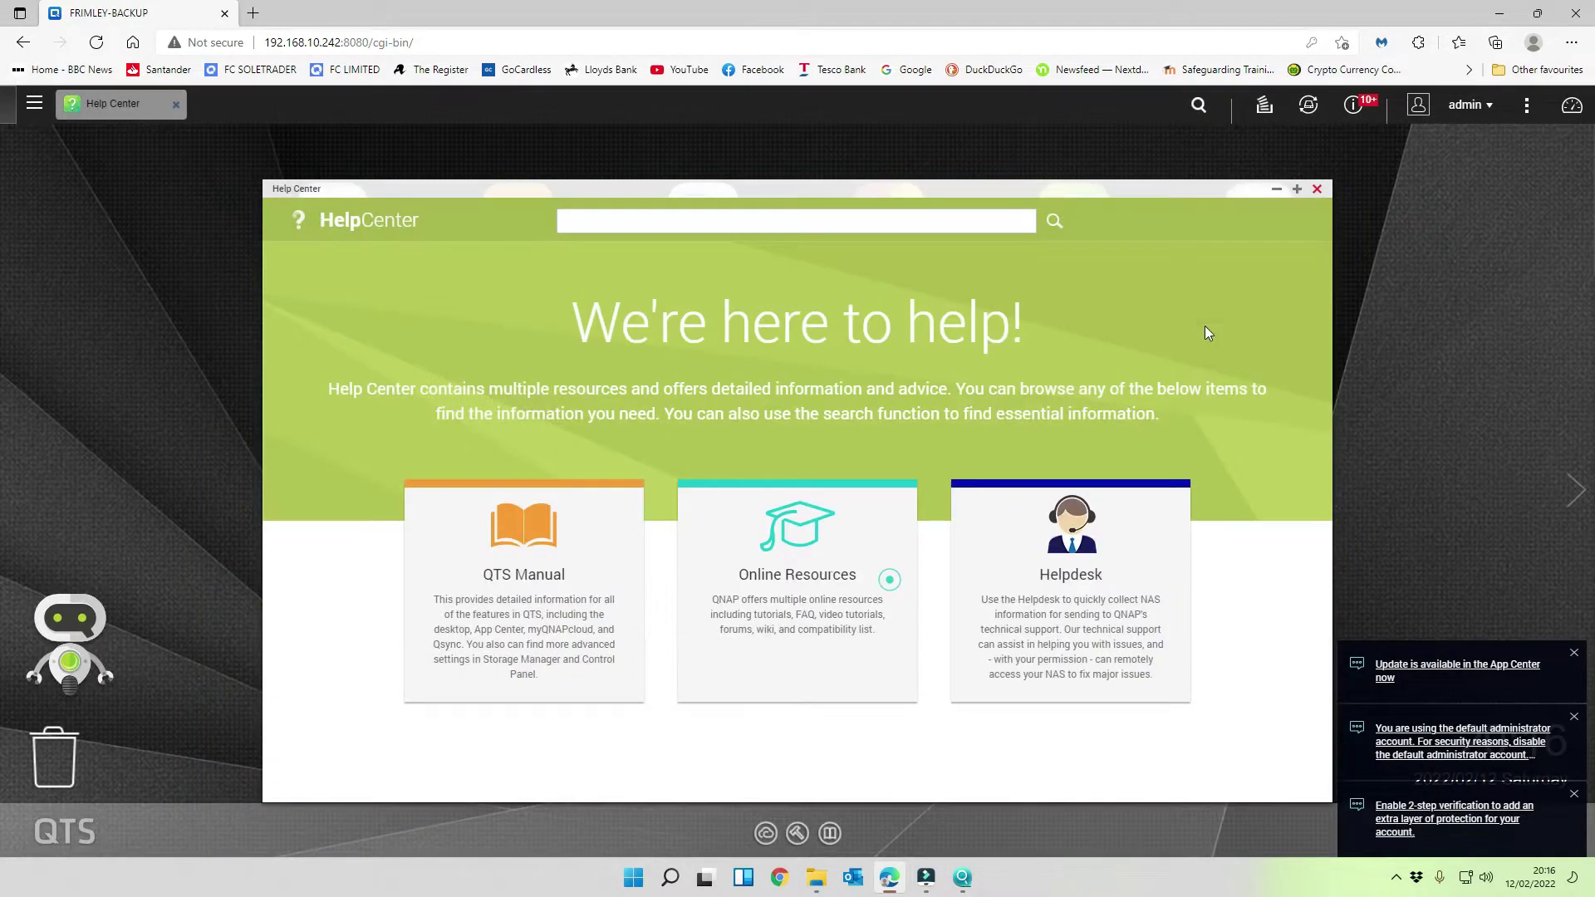
{"action": "left_click", "coordinate": [1317, 189]}
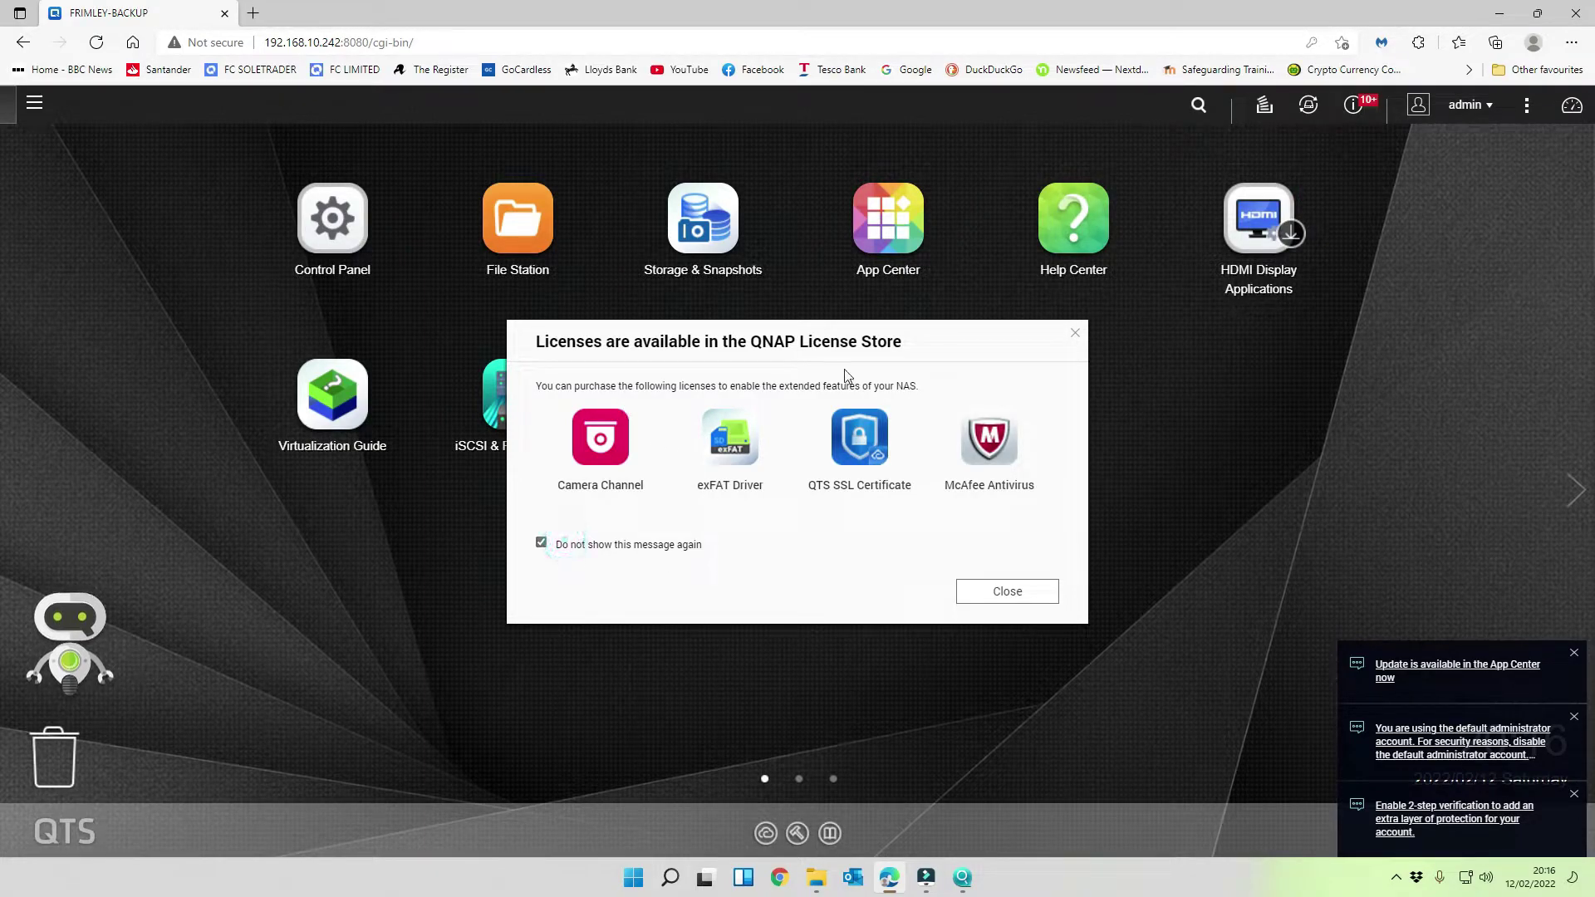
- Dismiss the License Store offer and the No System Volumes warning, stopping it recurring
{"action": "left_click", "coordinate": [1038, 599]}
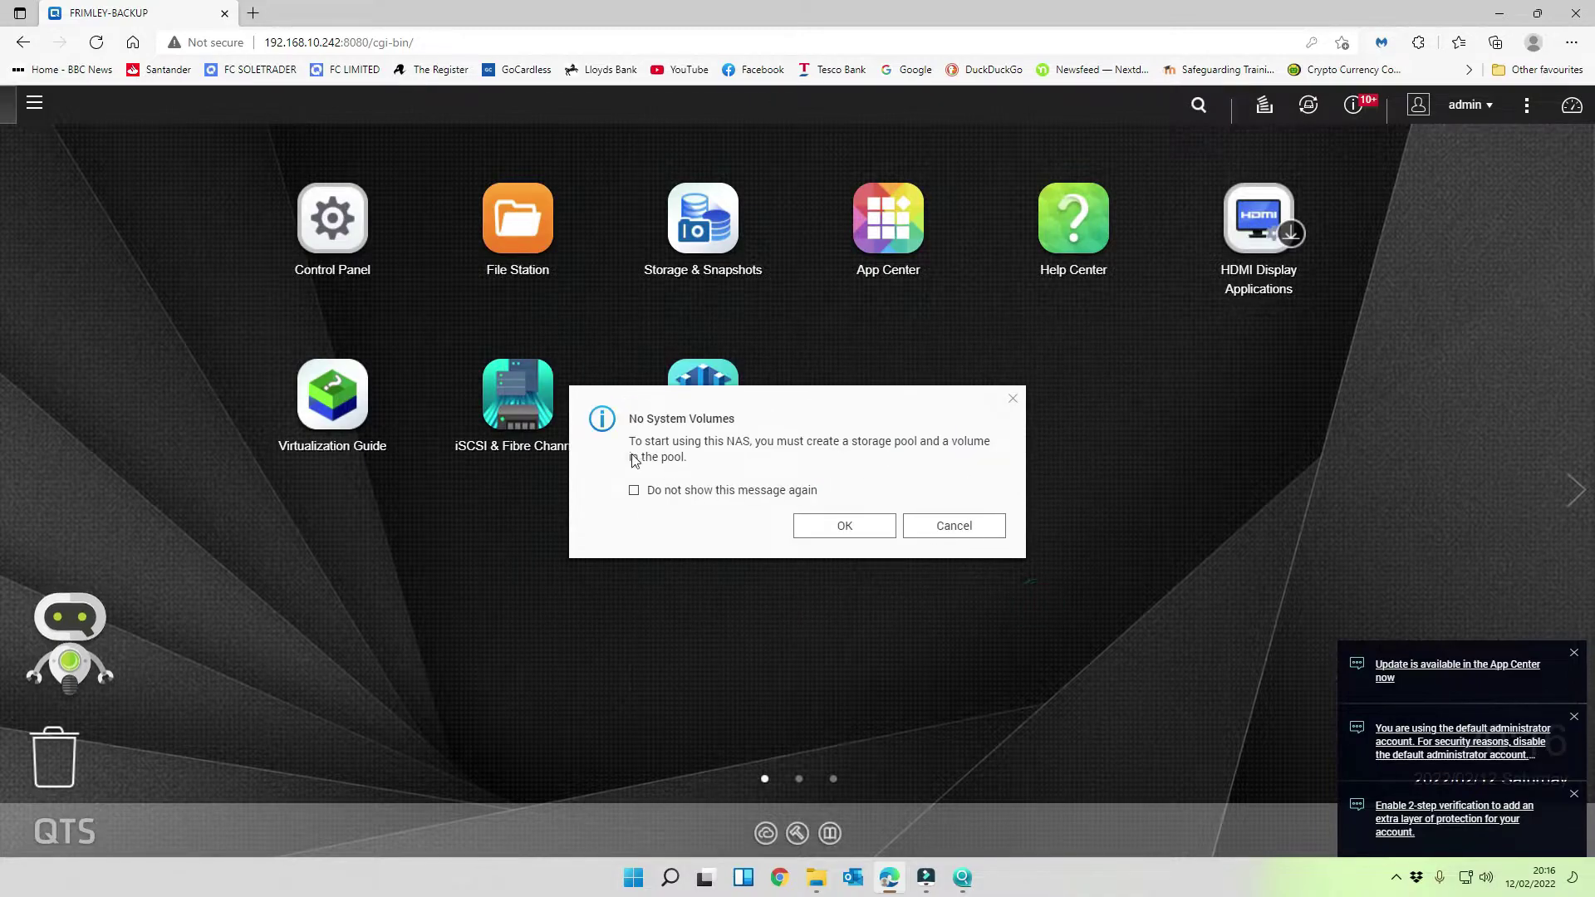
{"action": "left_click", "coordinate": [634, 492]}
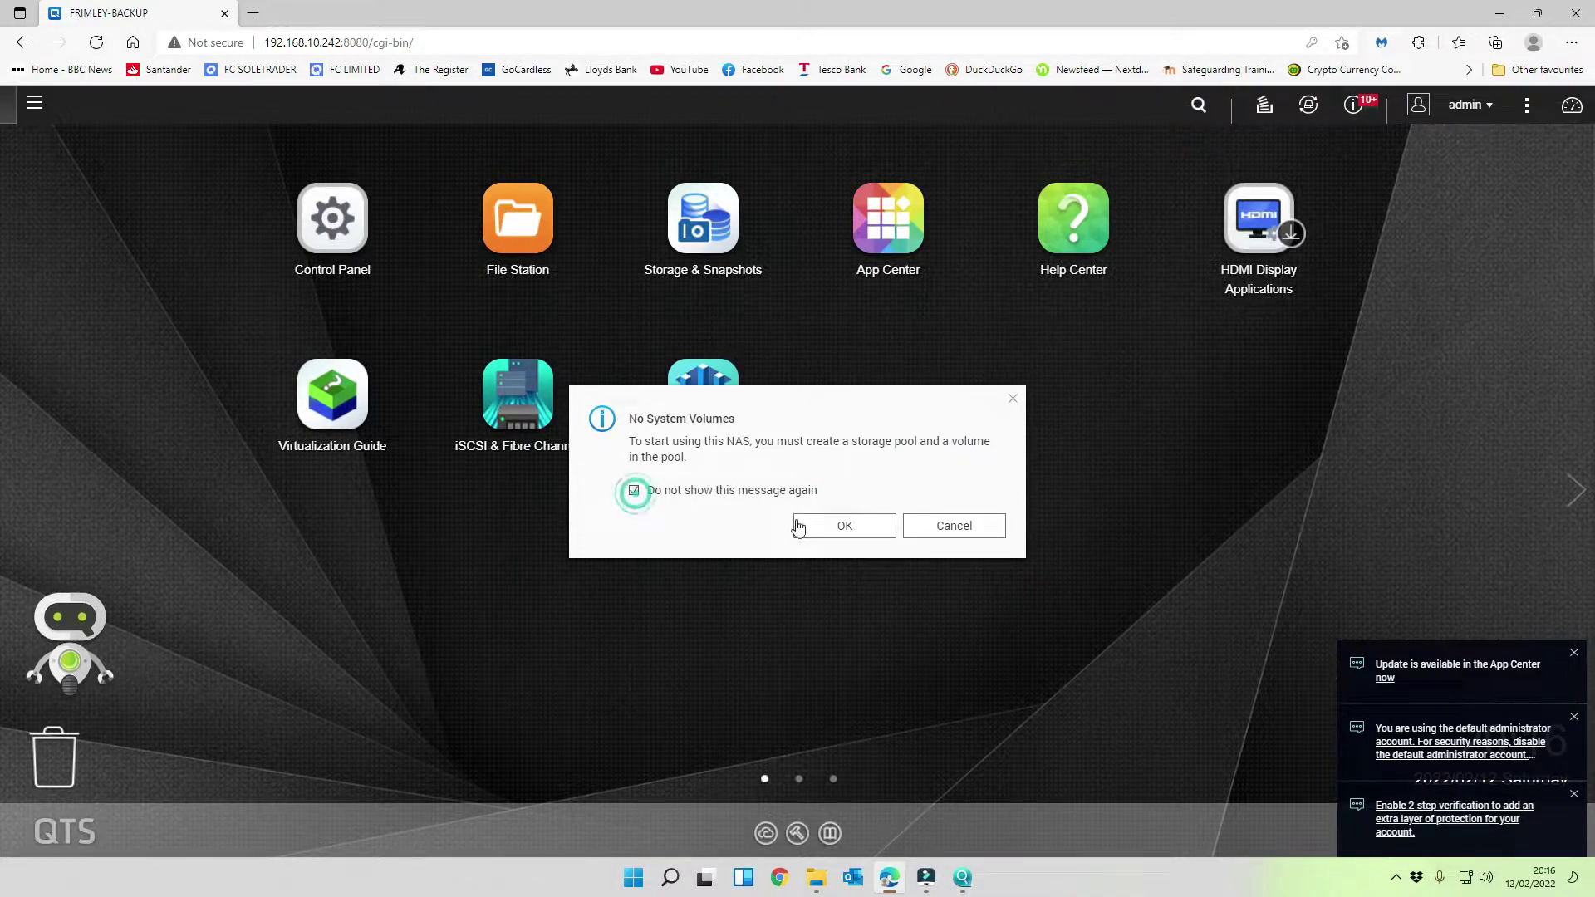
{"action": "left_click", "coordinate": [964, 530]}
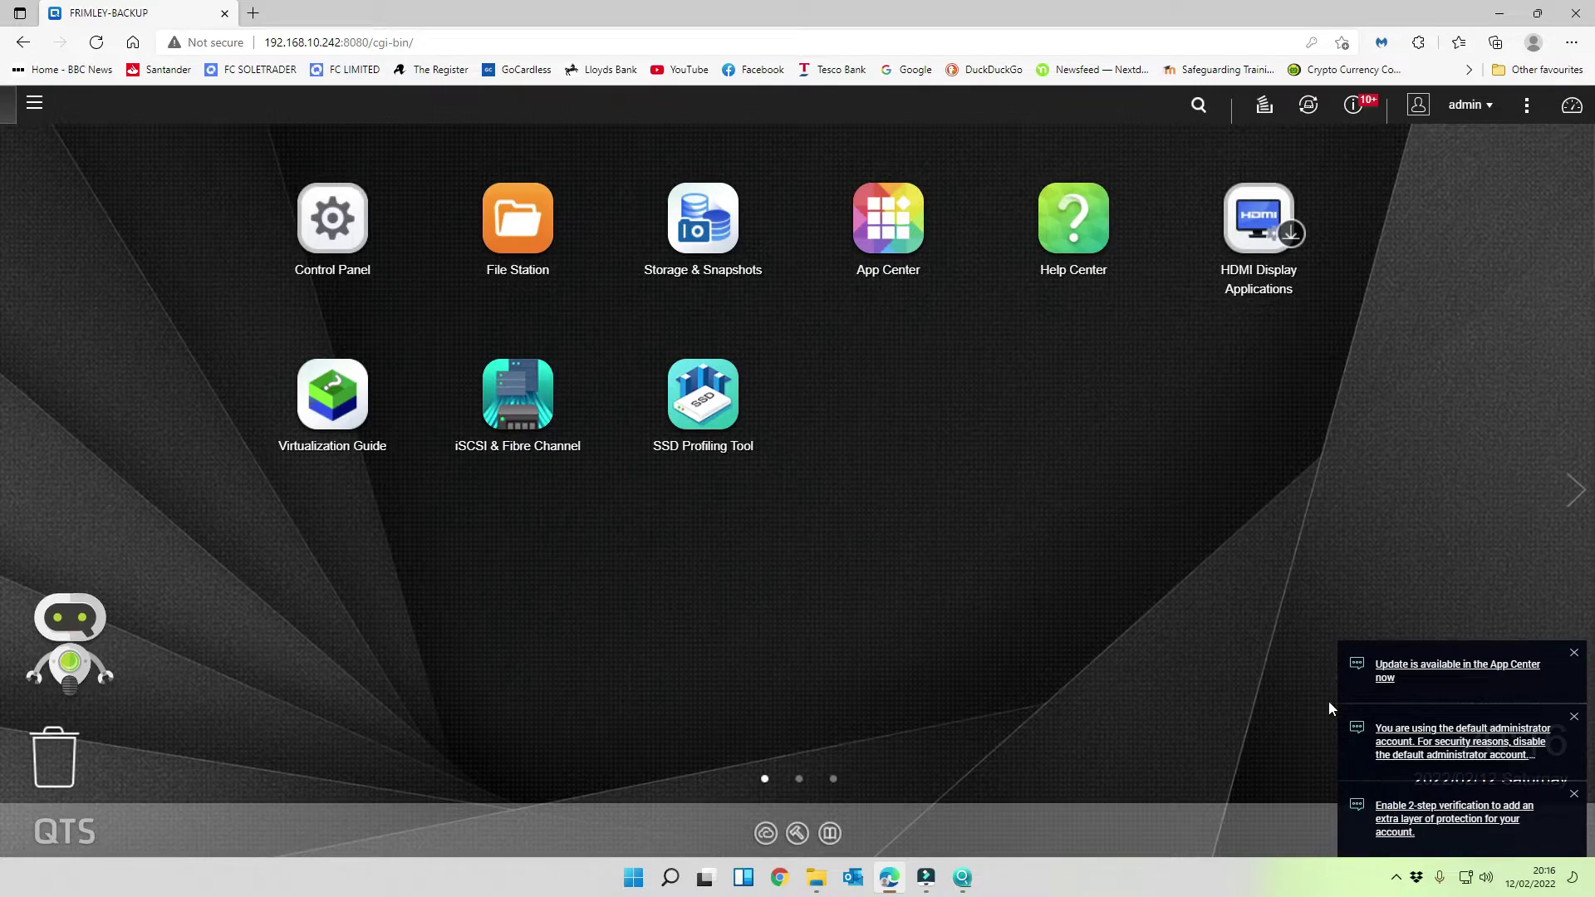
- Clear the App Center, default administrator and 2-step verification notifications, then open Control Panel
{"action": "left_click", "coordinate": [1574, 653]}
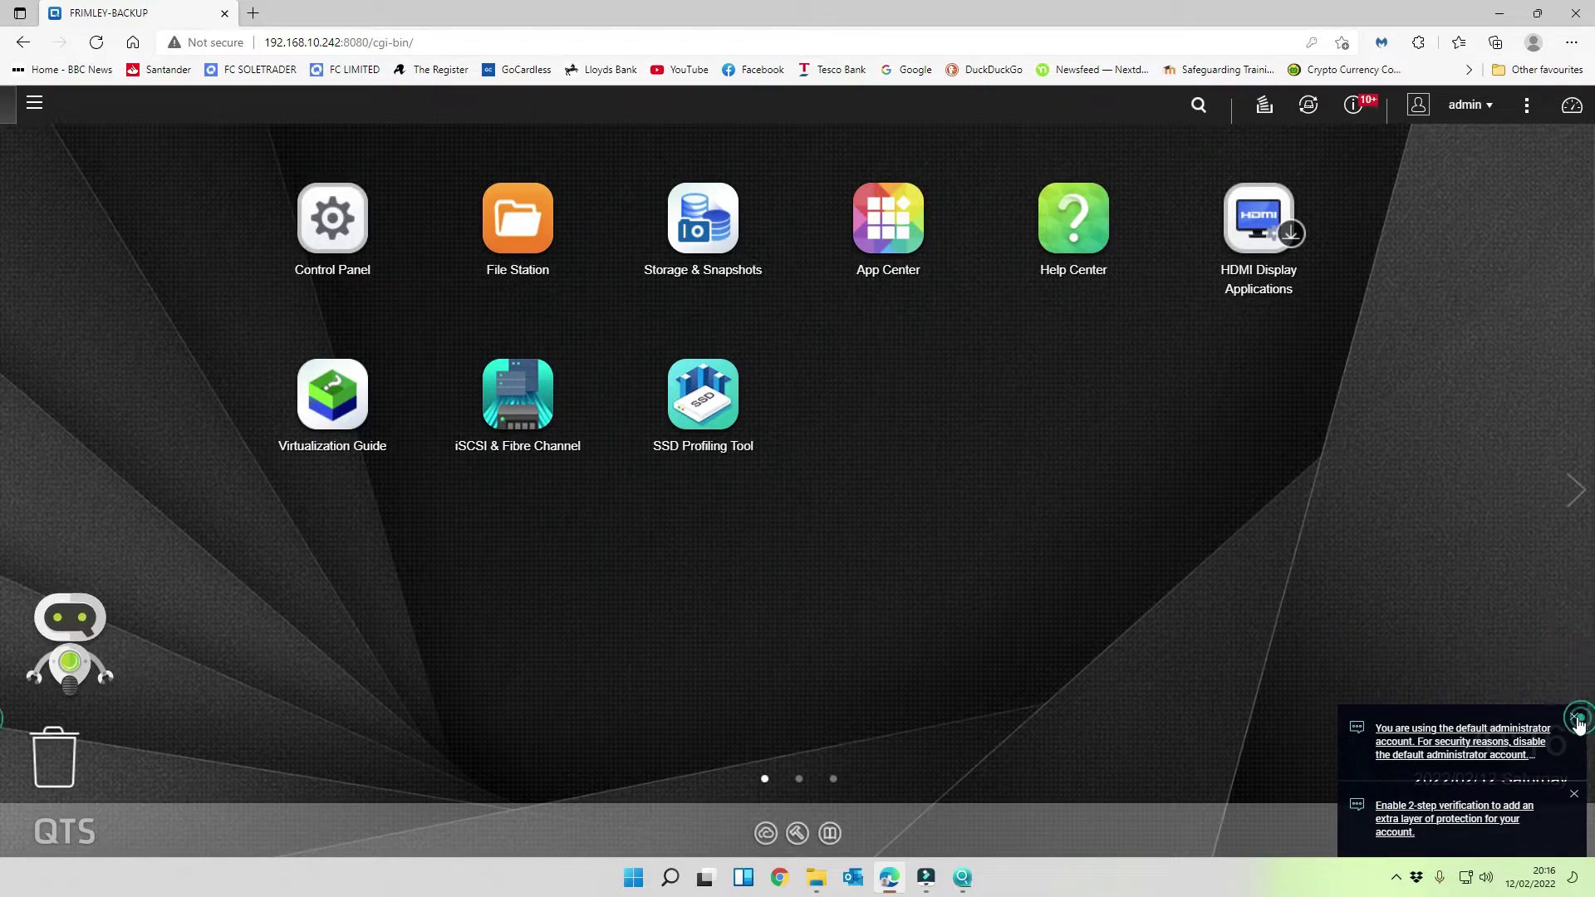
{"action": "left_click", "coordinate": [1574, 716]}
{"action": "left_click", "coordinate": [1574, 794]}
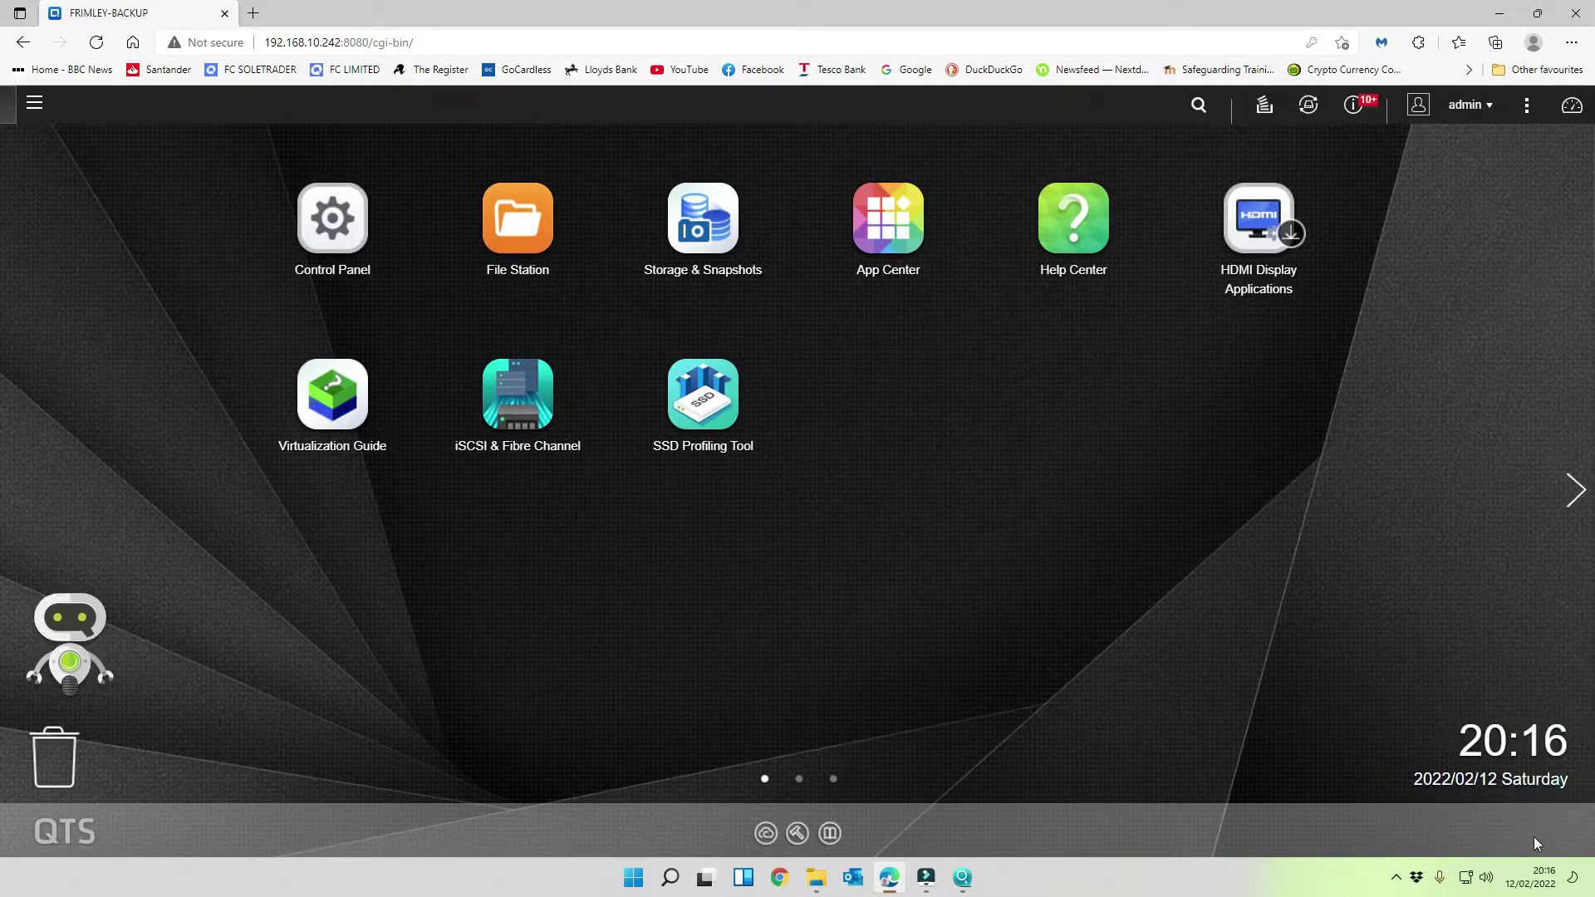
{"action": "left_click", "coordinate": [352, 214]}
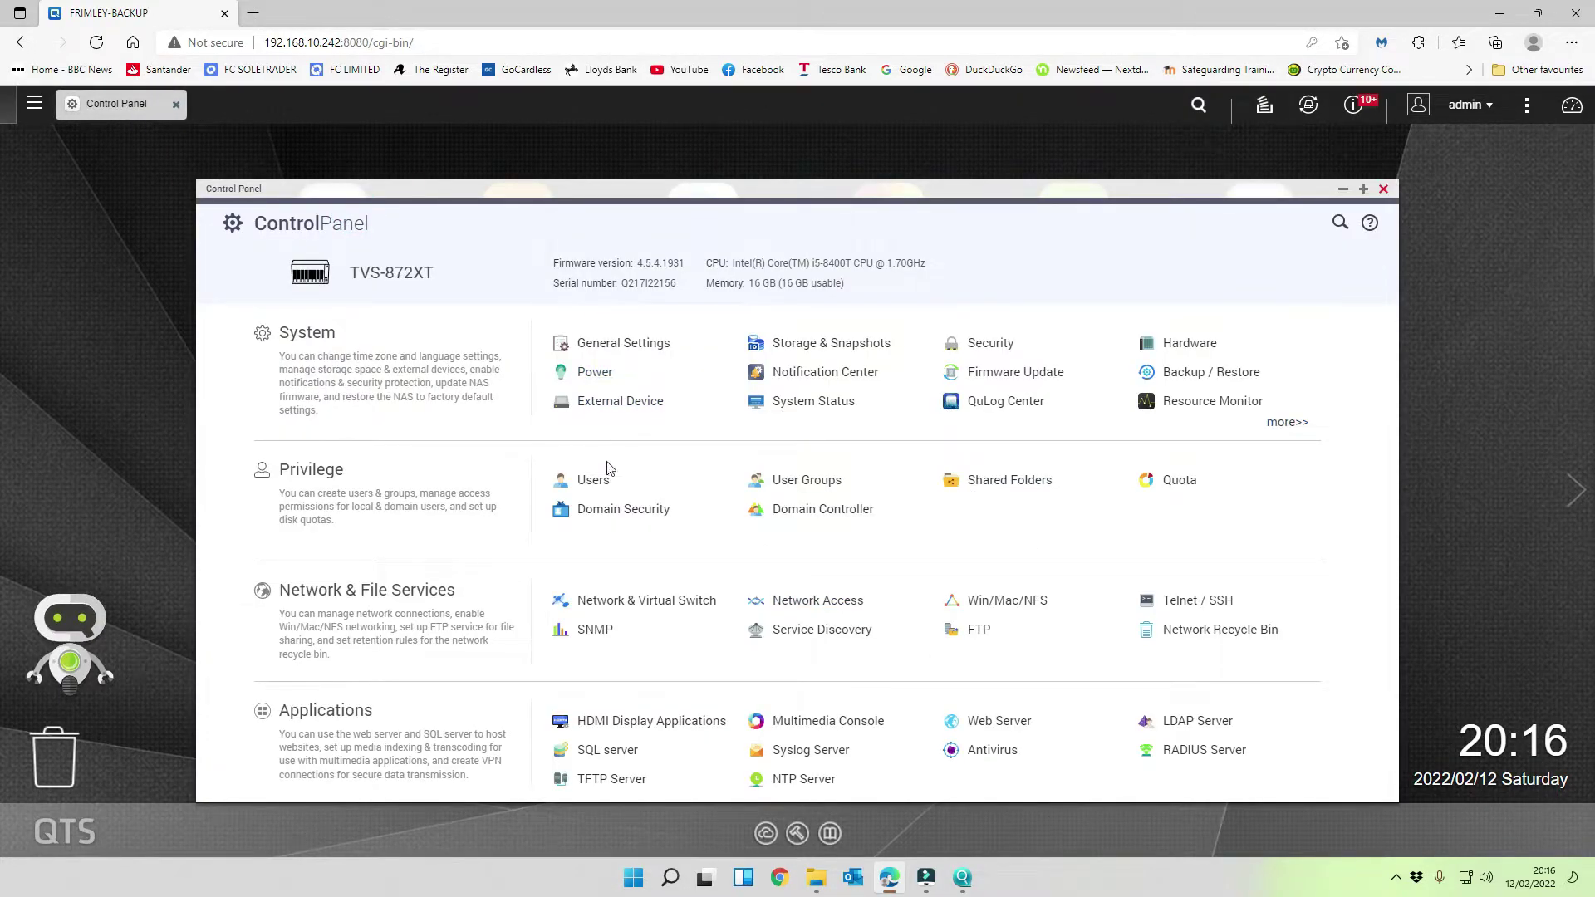
- Change the administrator's password in the Users list, entering the current and new passwords
{"action": "left_click", "coordinate": [593, 481]}
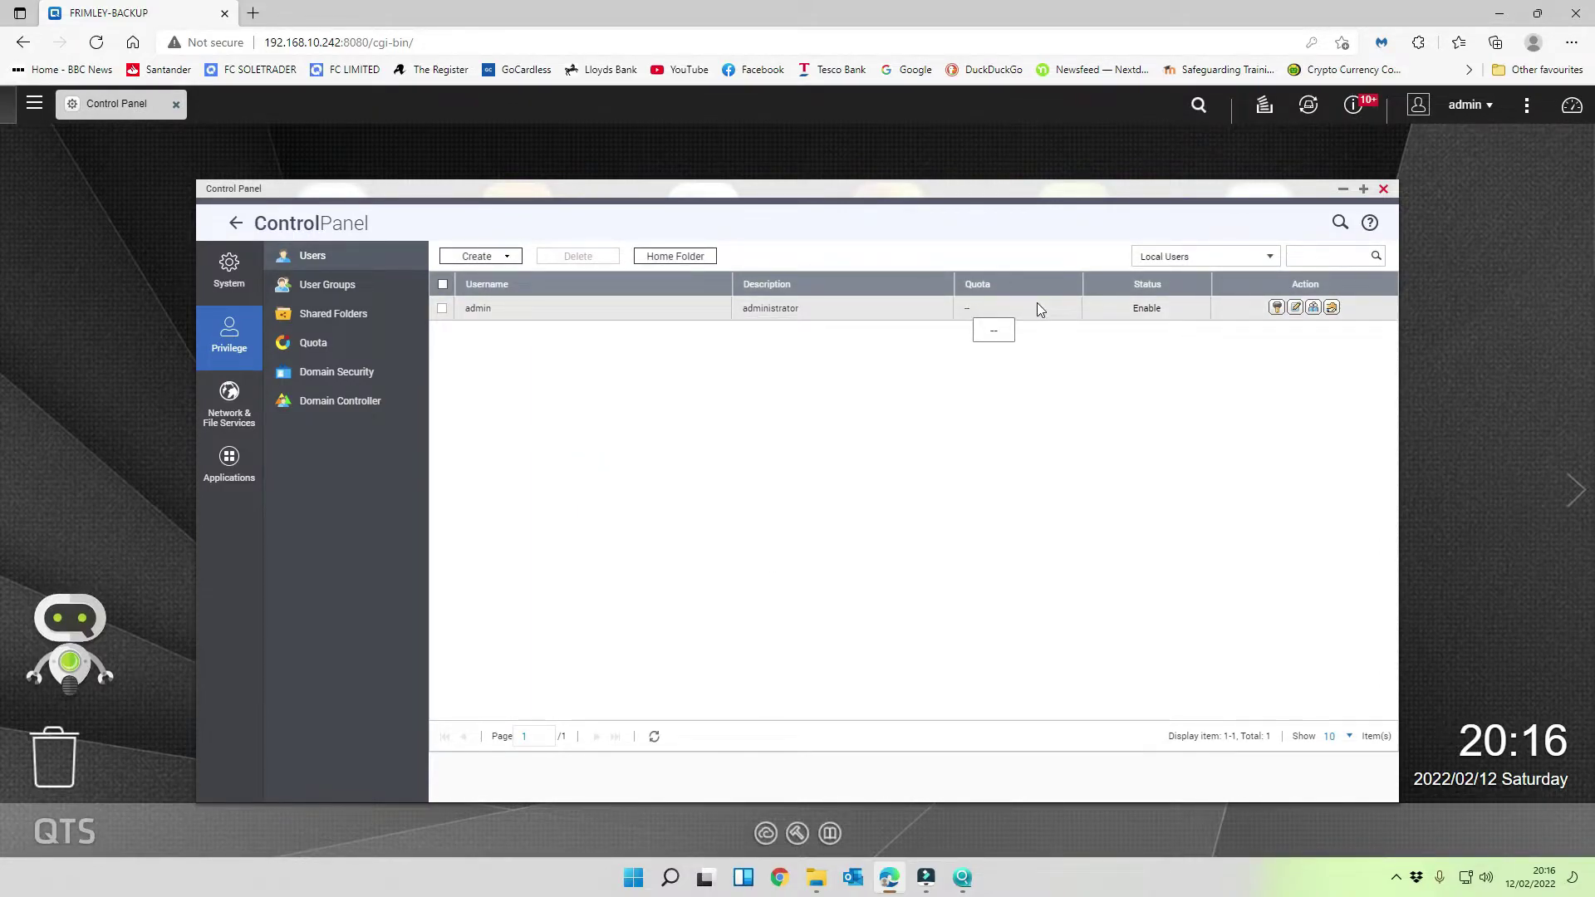
{"action": "left_click", "coordinate": [1278, 309]}
{"action": "left_click", "coordinate": [734, 411]}
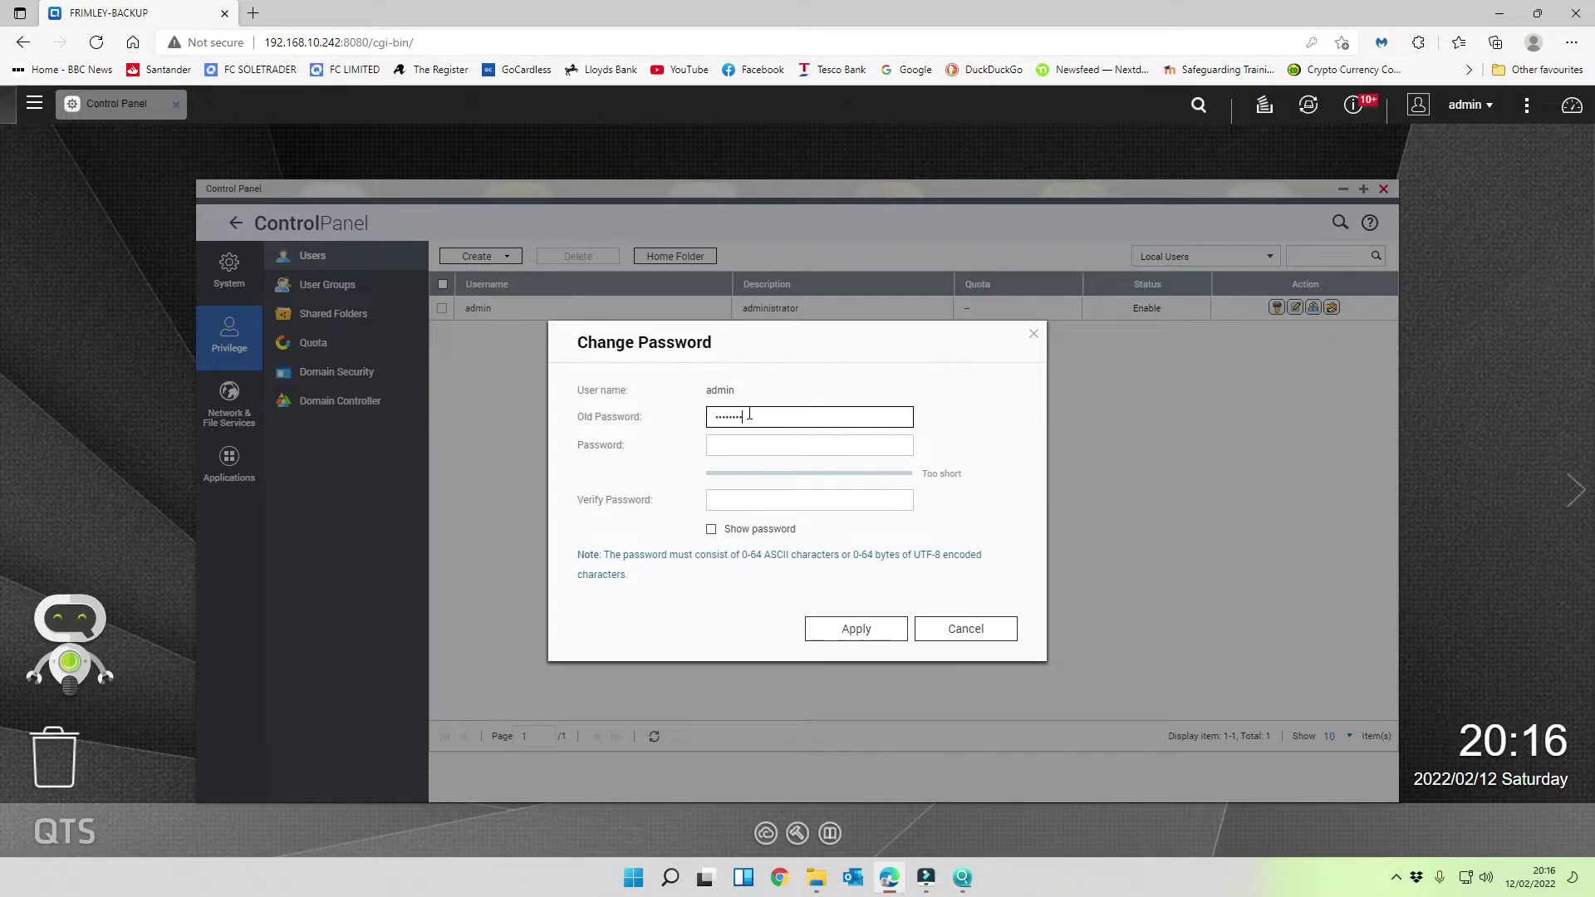
{"action": "key", "text": "Tab"}
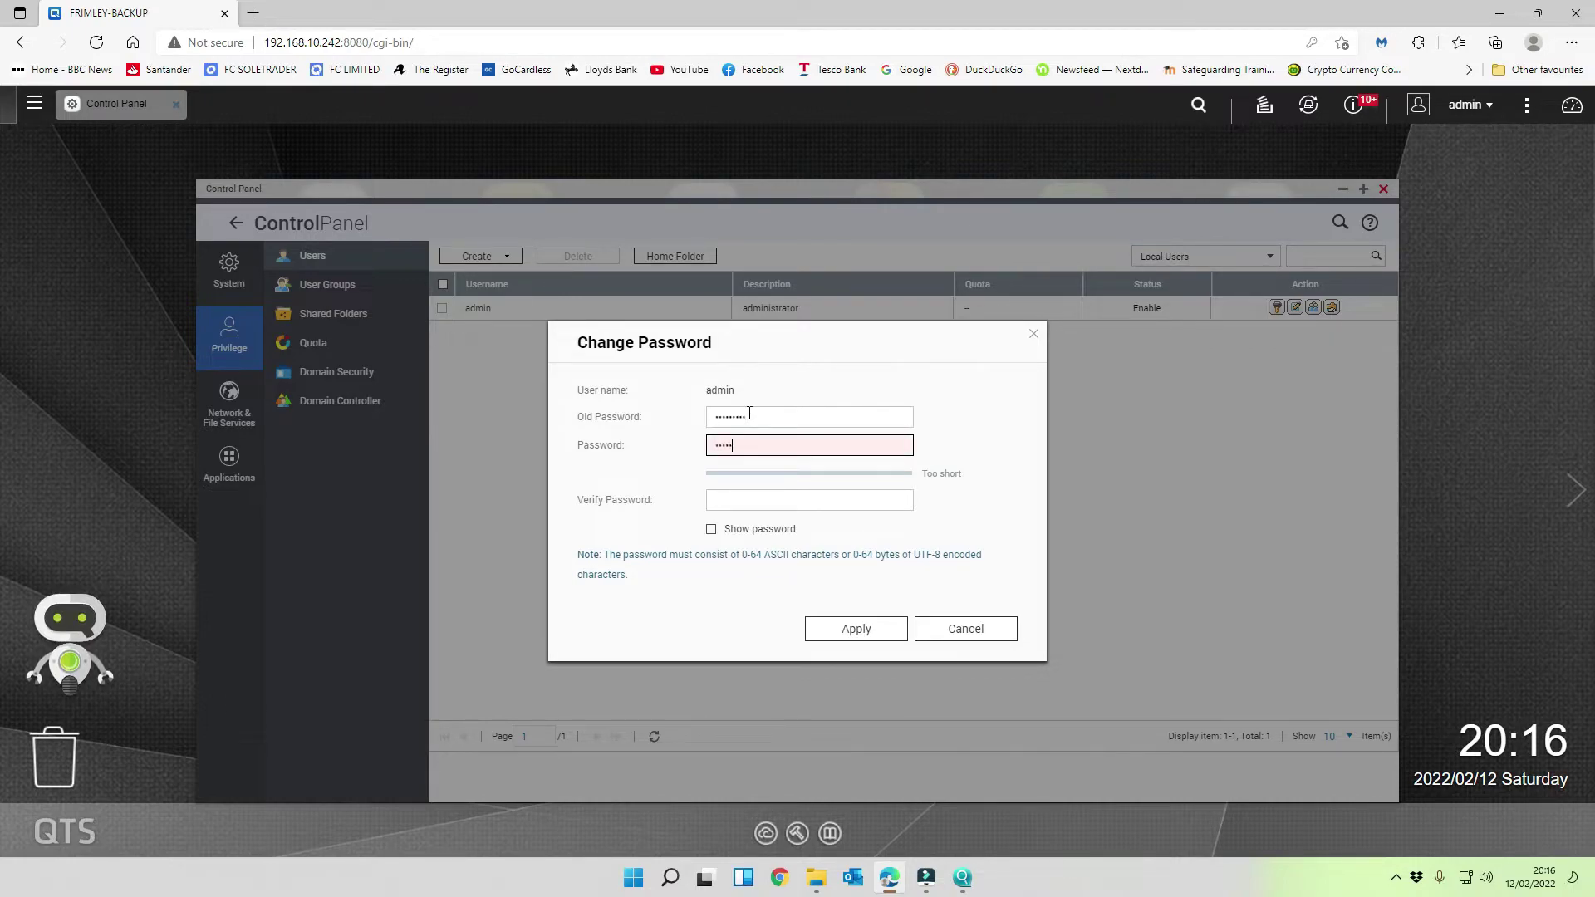
{"action": "type", "text": "•••••••••"}
{"action": "key", "text": "Tab"}
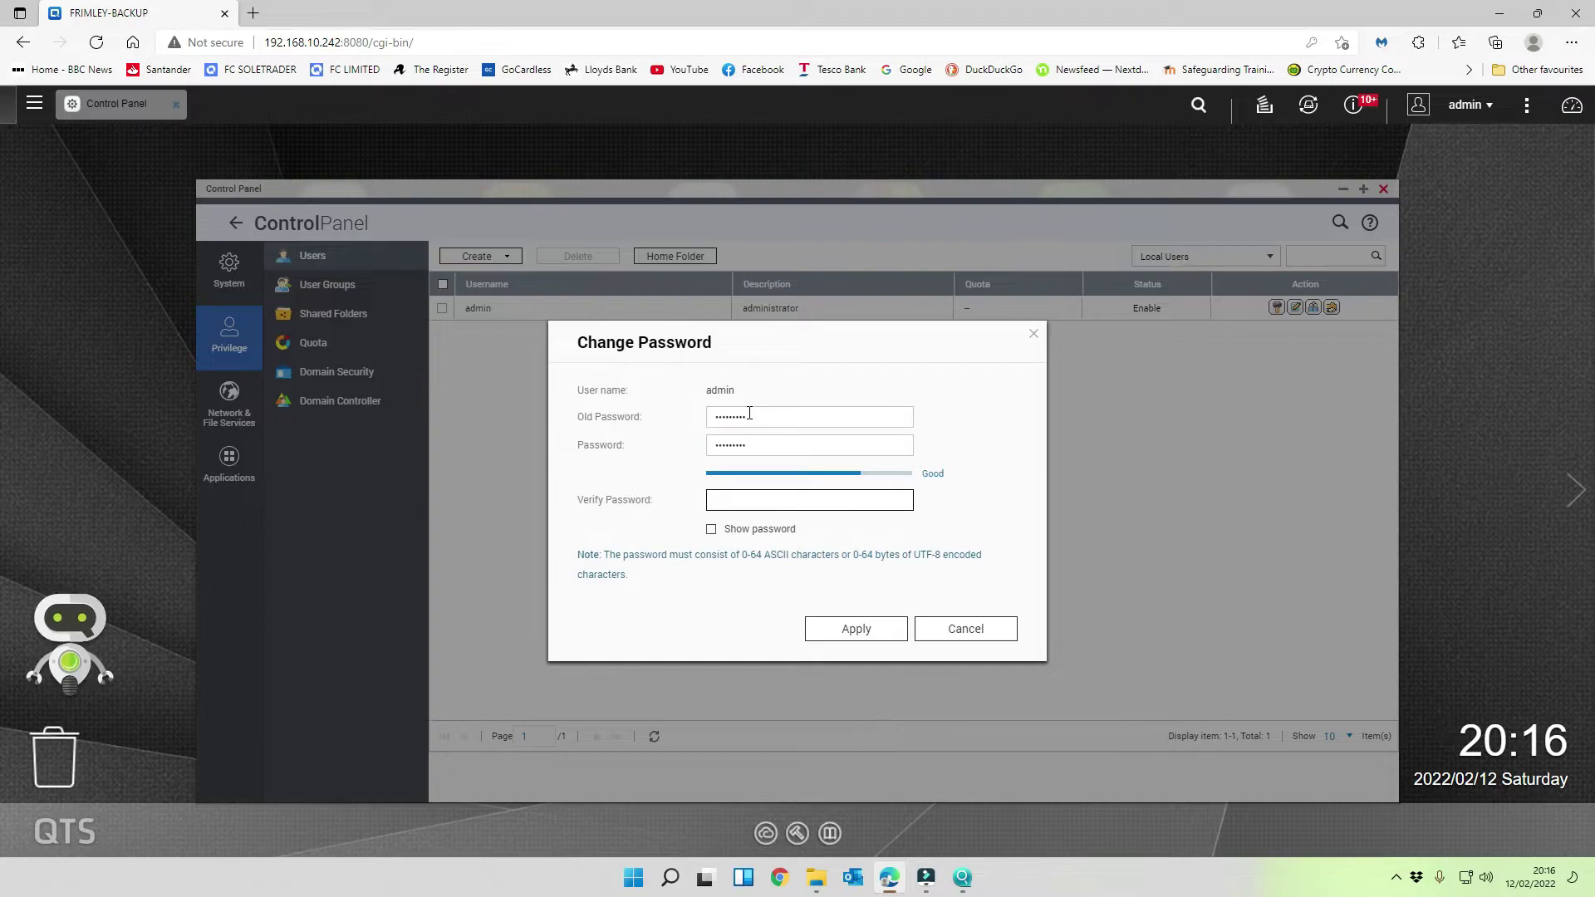
{"action": "type", "text": "•••••••"}
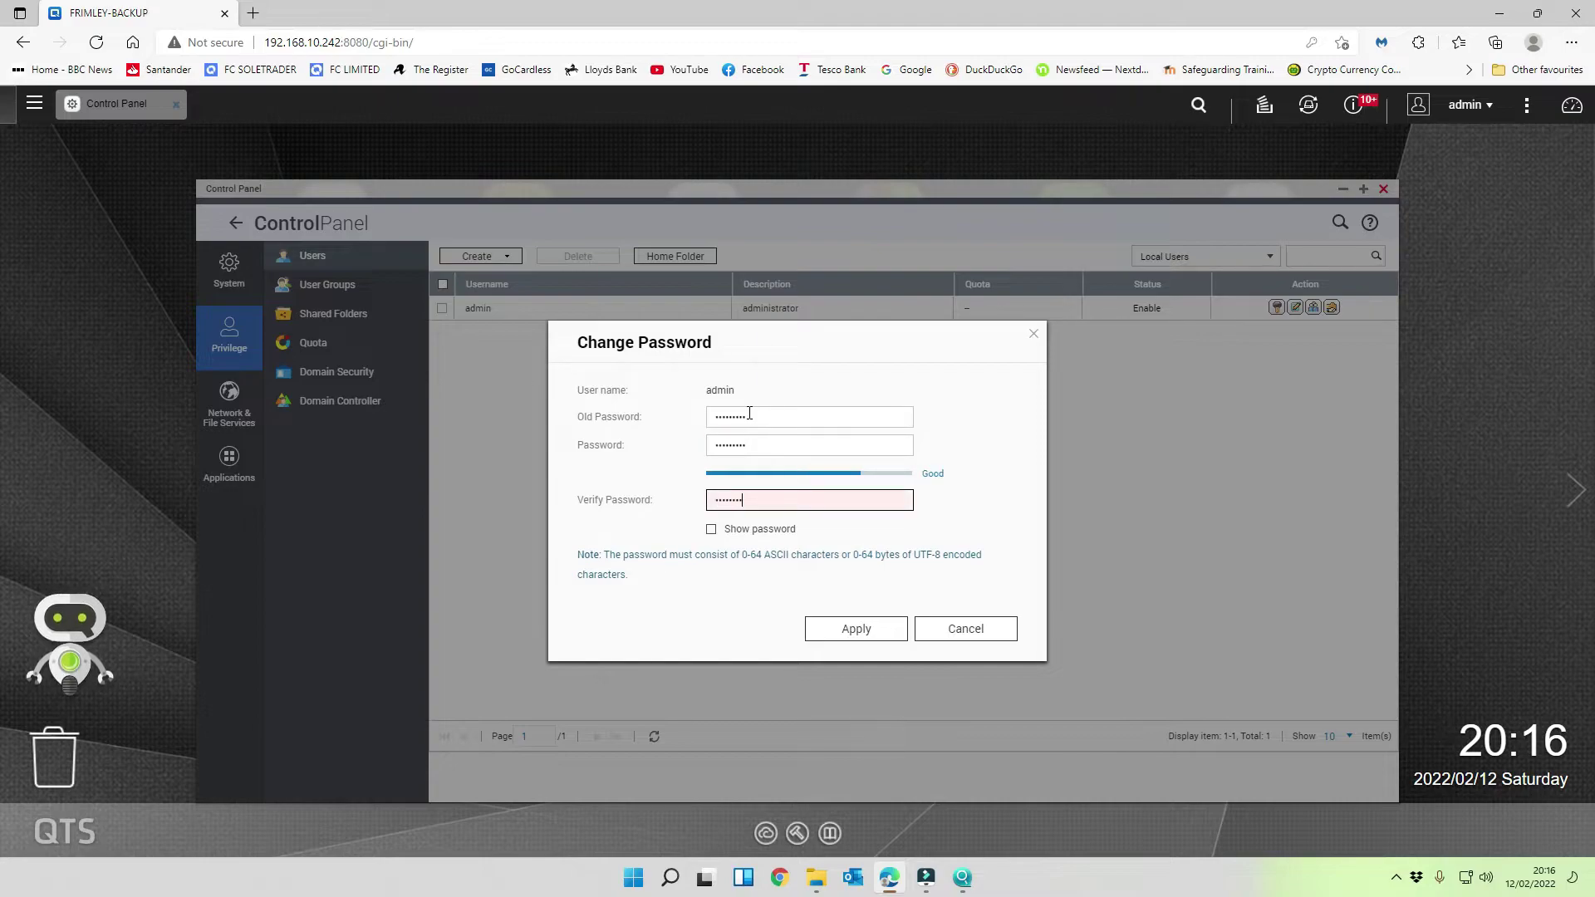
{"action": "type", "text": "•"}
{"action": "left_click", "coordinate": [869, 628]}
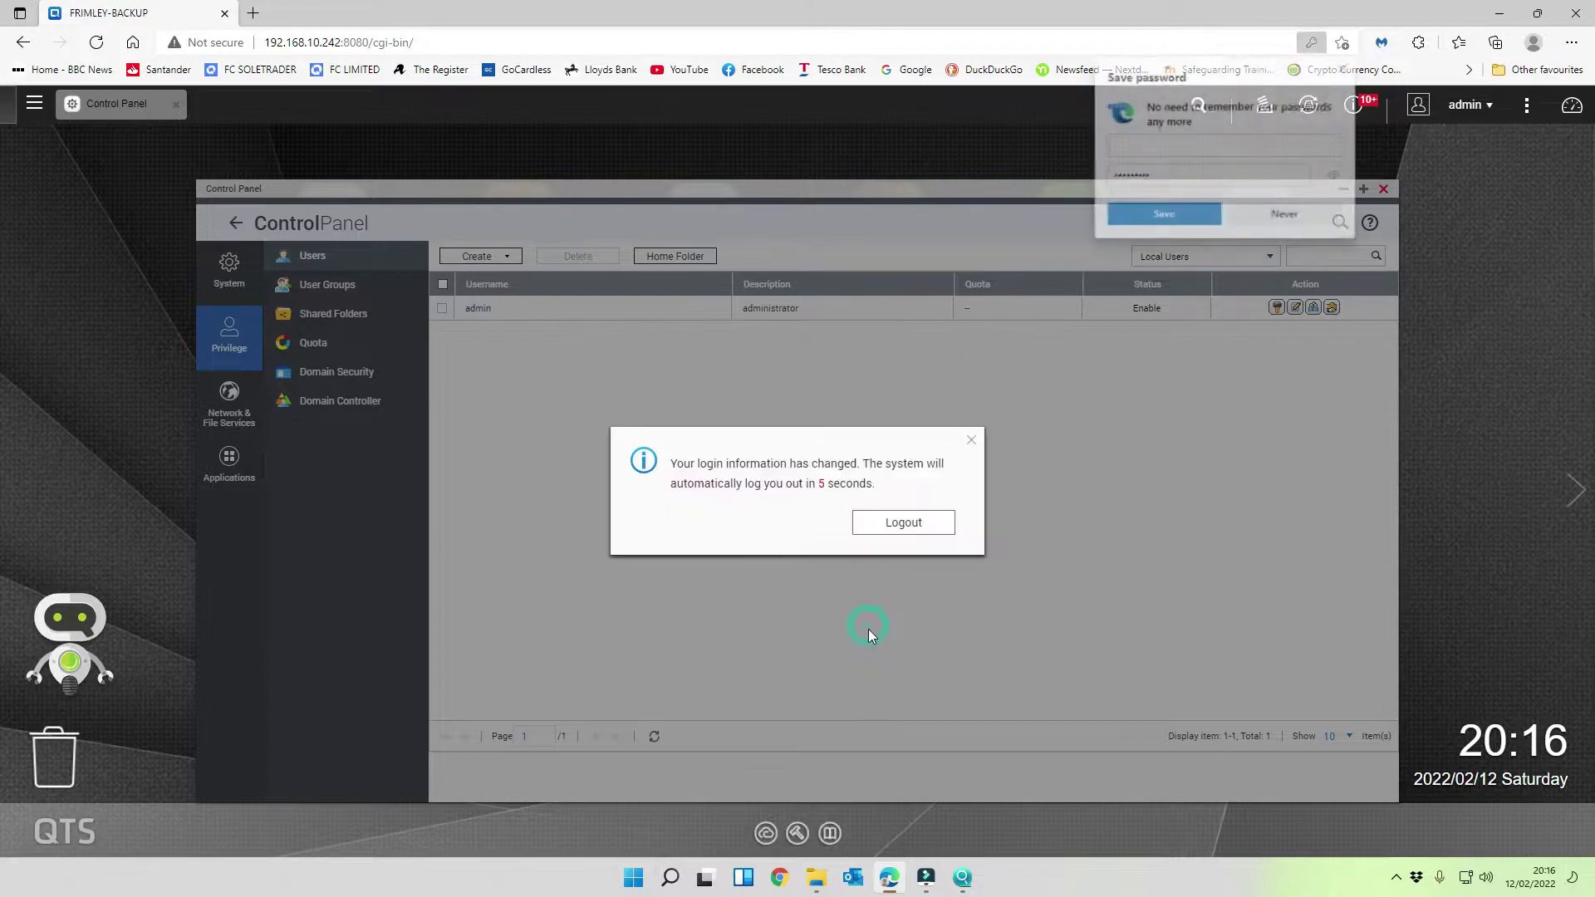
- Sign out and log back in as admin, declining the browser's offer to save the password
{"action": "left_click", "coordinate": [900, 528]}
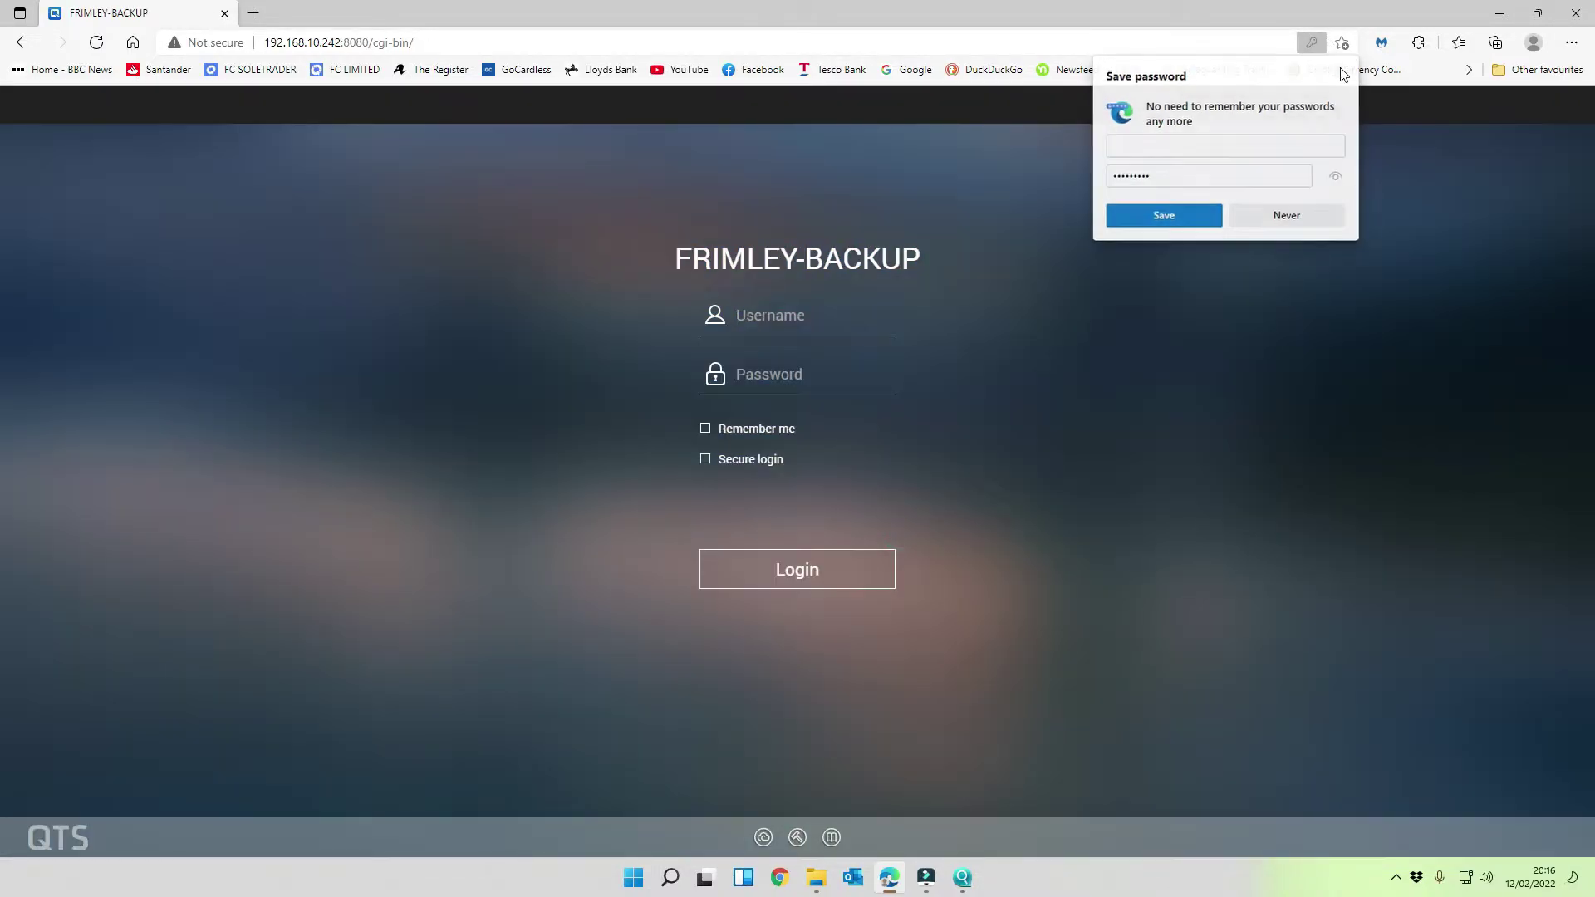
{"action": "left_click", "coordinate": [855, 326]}
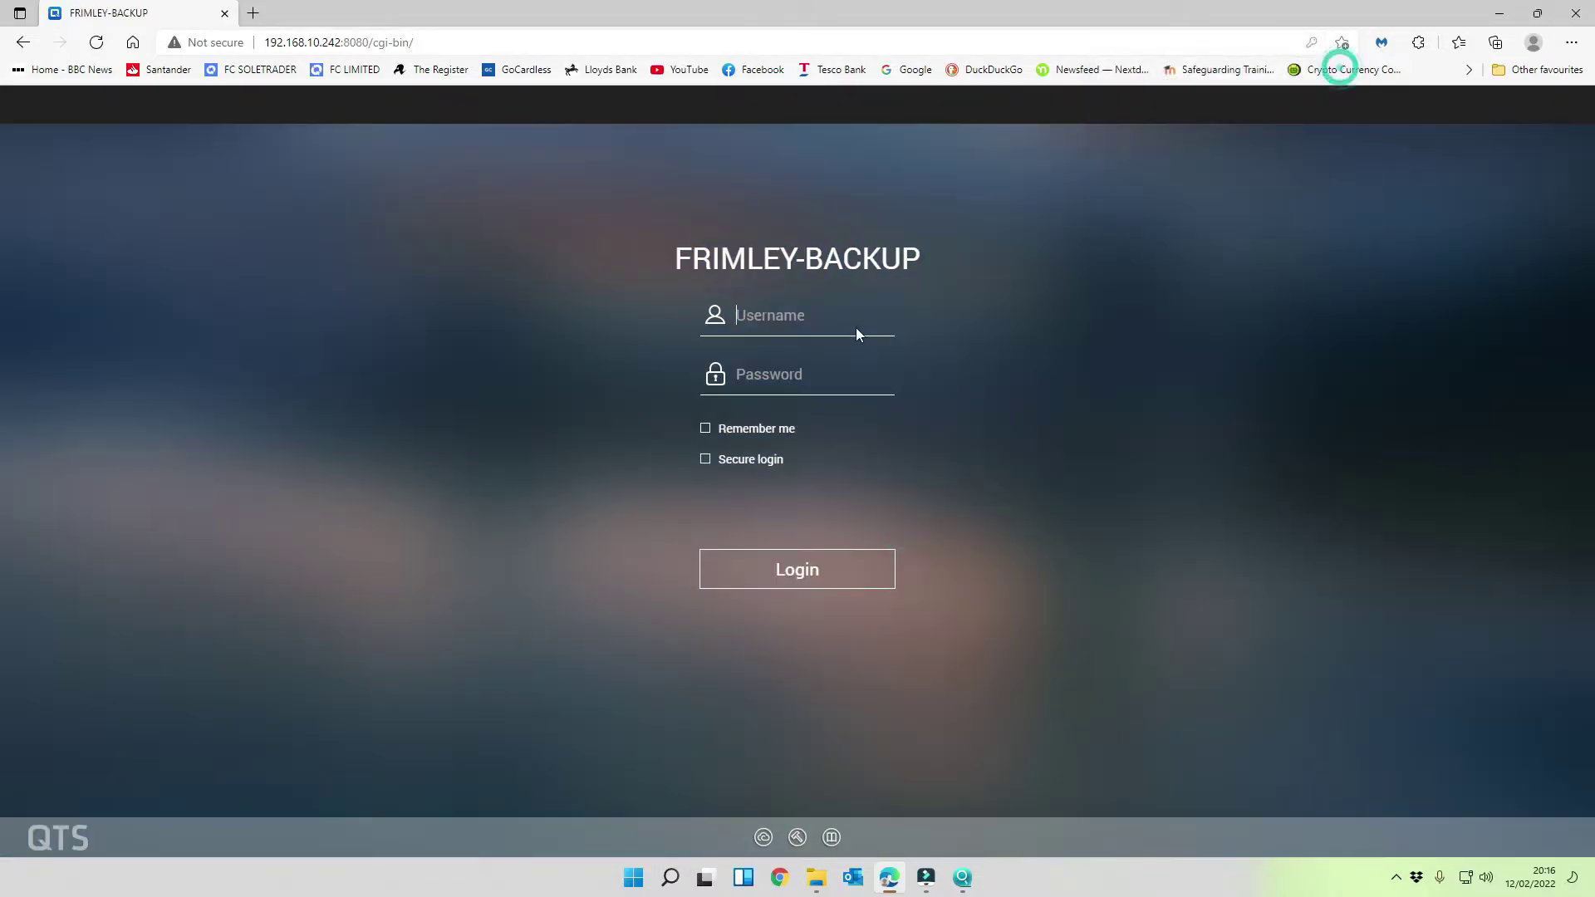
{"action": "type", "text": "admin"}
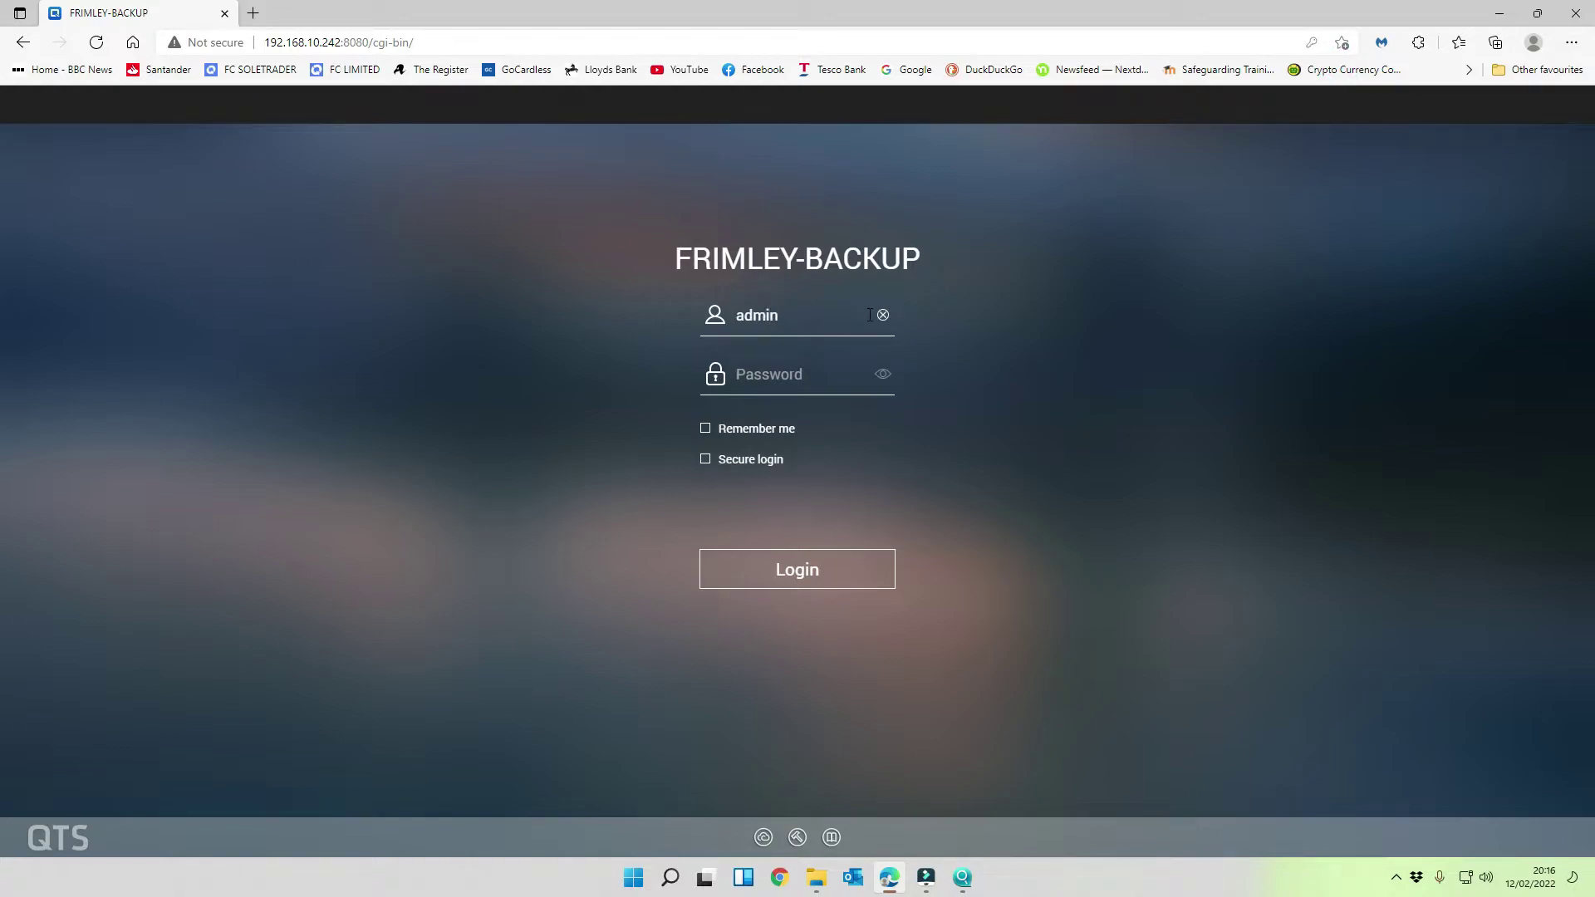
{"action": "key", "text": "Tab"}
{"action": "type", "text": "*********"}
{"action": "key", "text": "Return"}
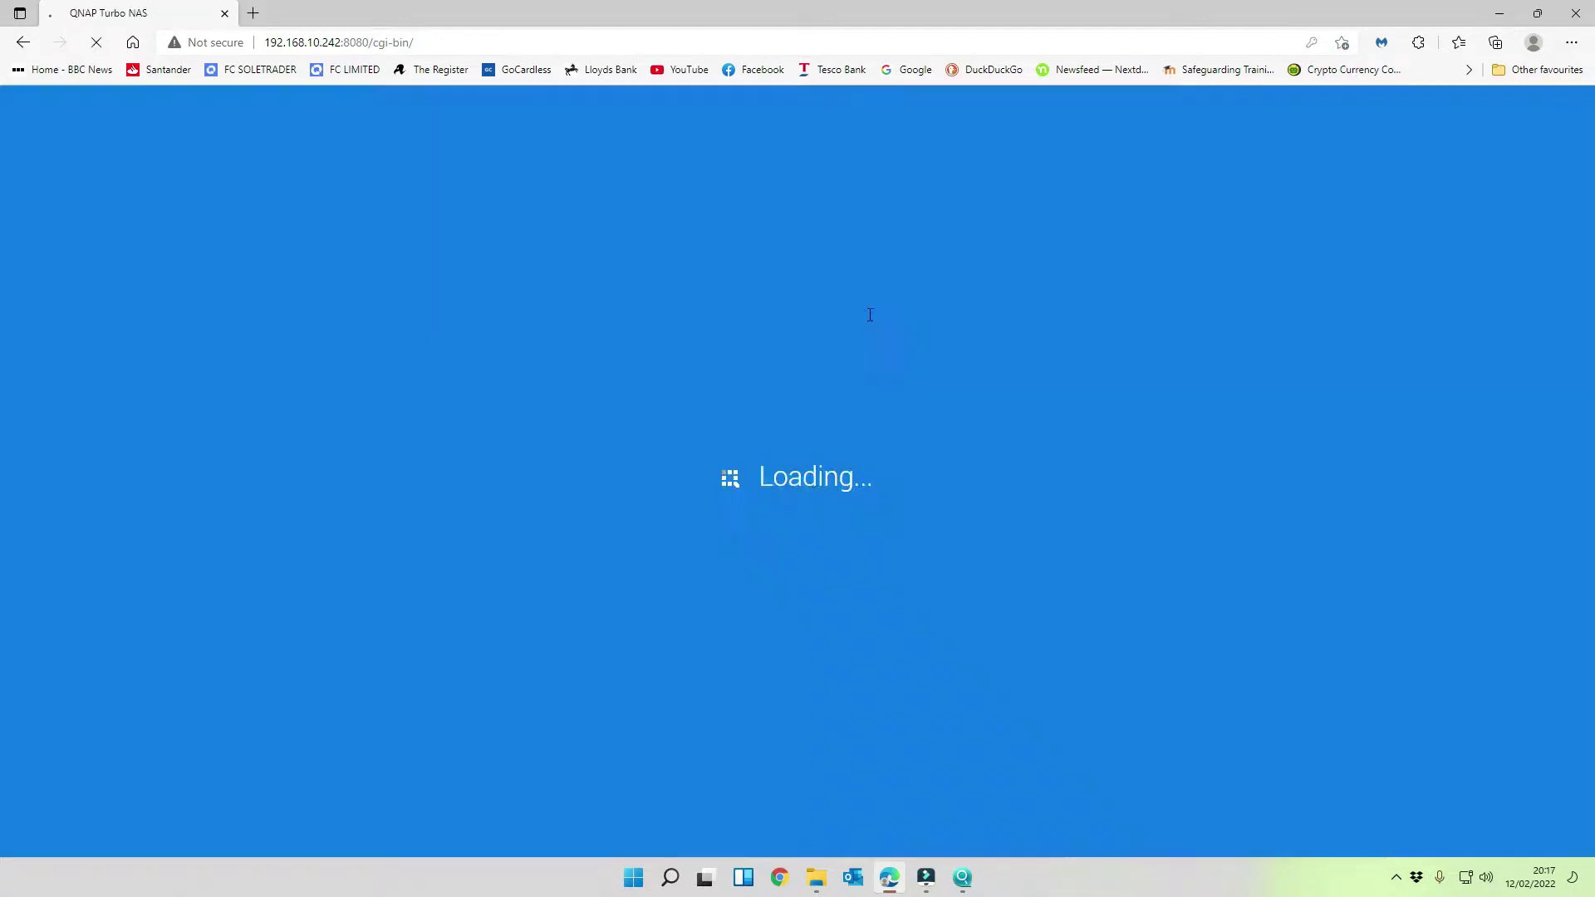
{"action": "left_click", "coordinate": [1344, 68]}
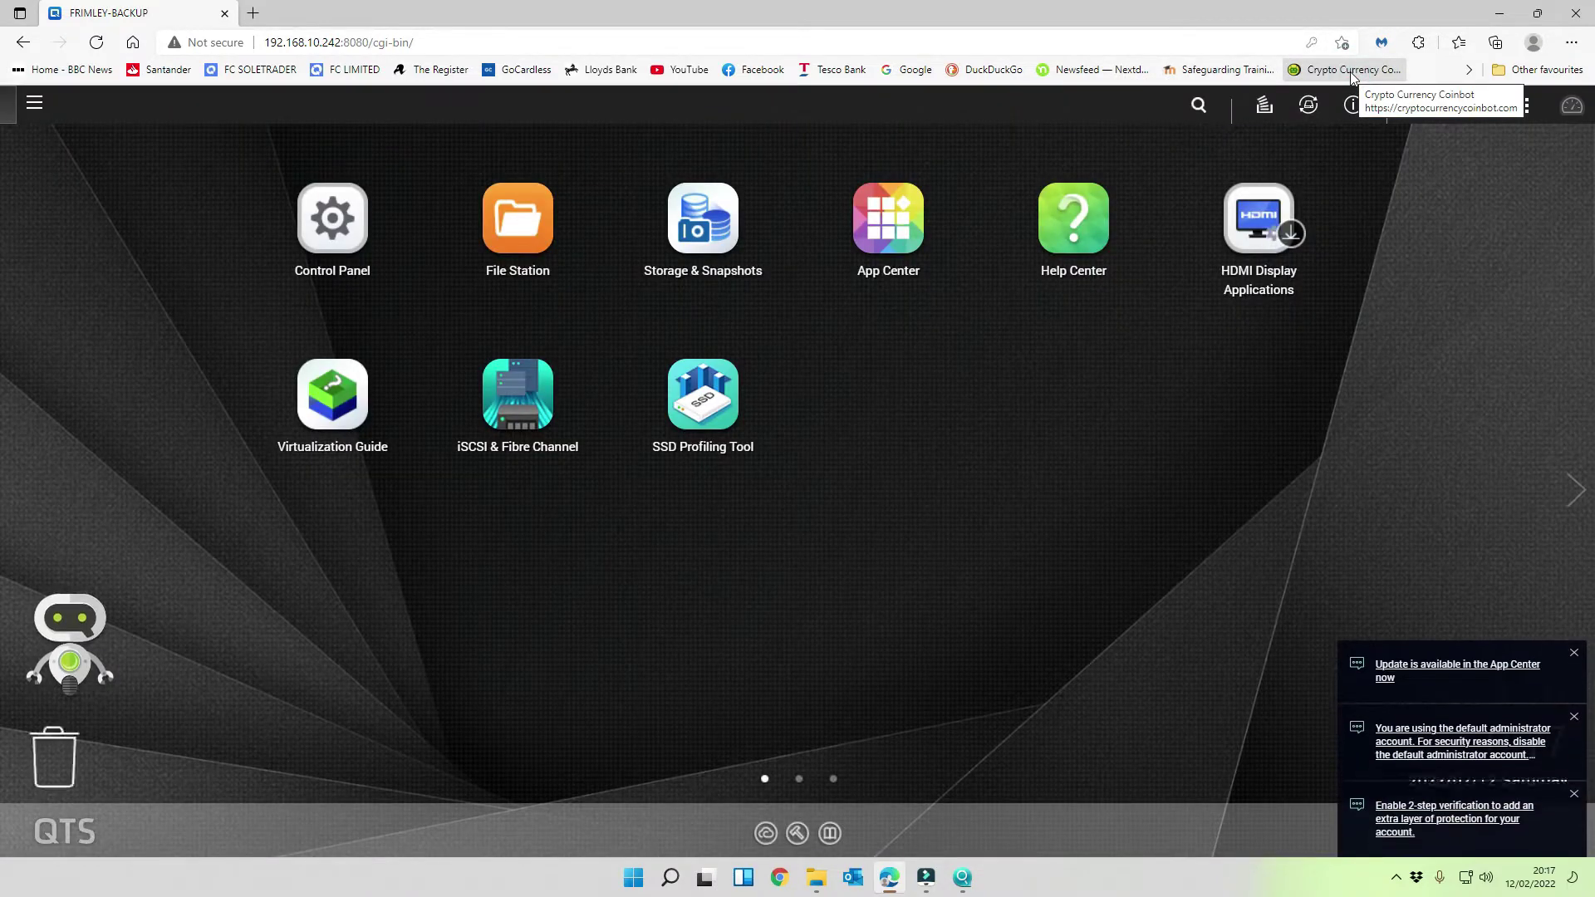
- Start a single new user from Control Panel's Users list and add it to the administrators group
{"action": "left_click", "coordinate": [332, 218]}
{"action": "left_click", "coordinate": [598, 483]}
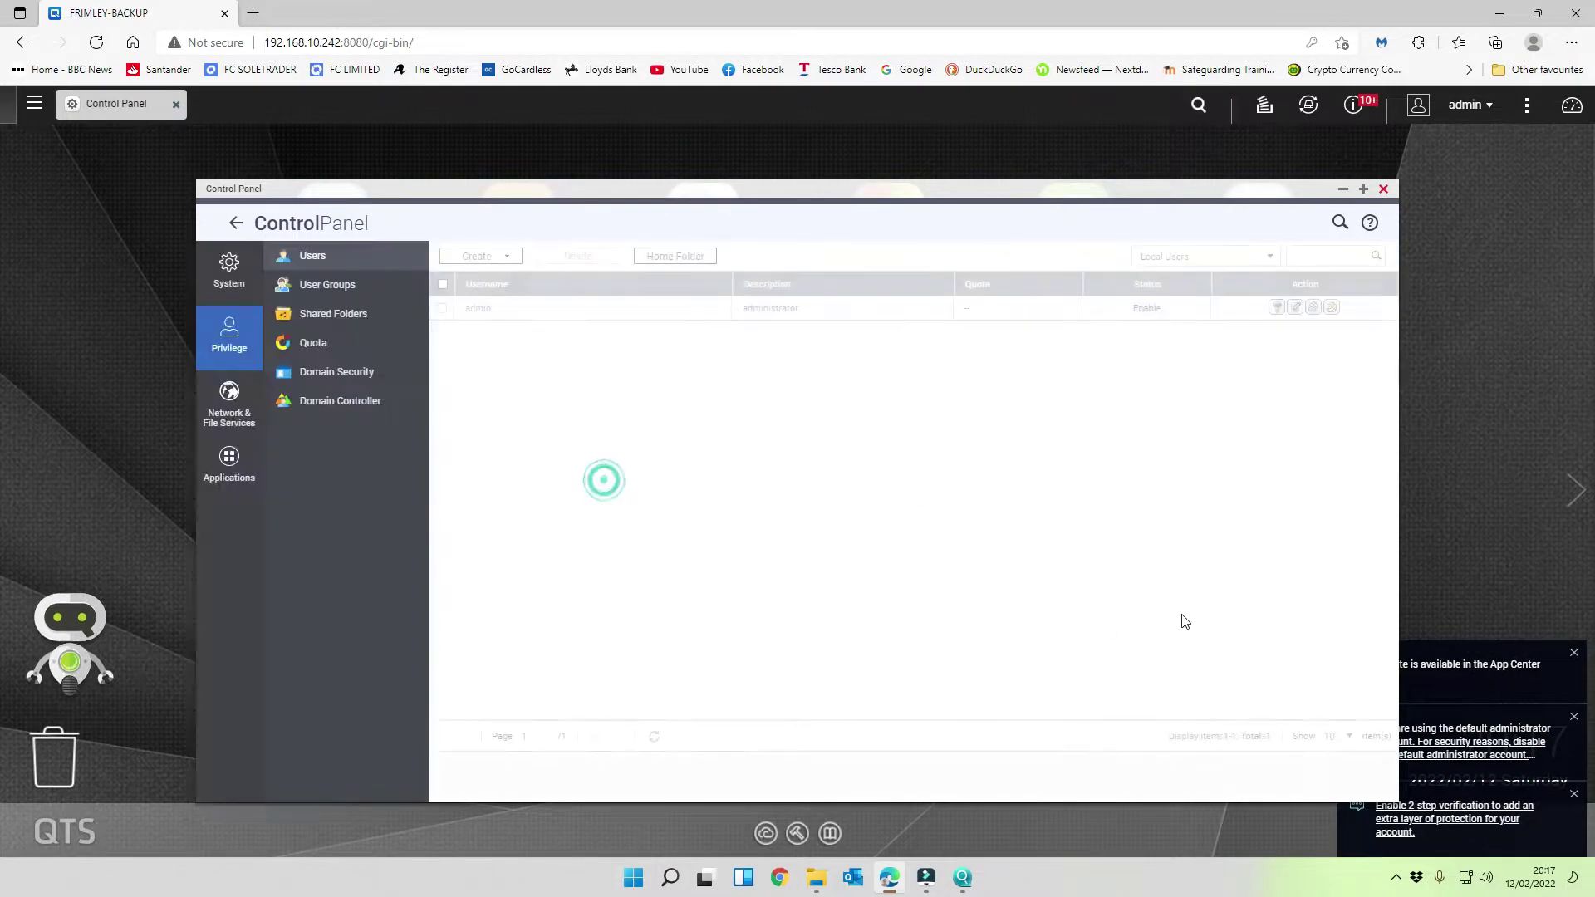
{"action": "left_click", "coordinate": [479, 257]}
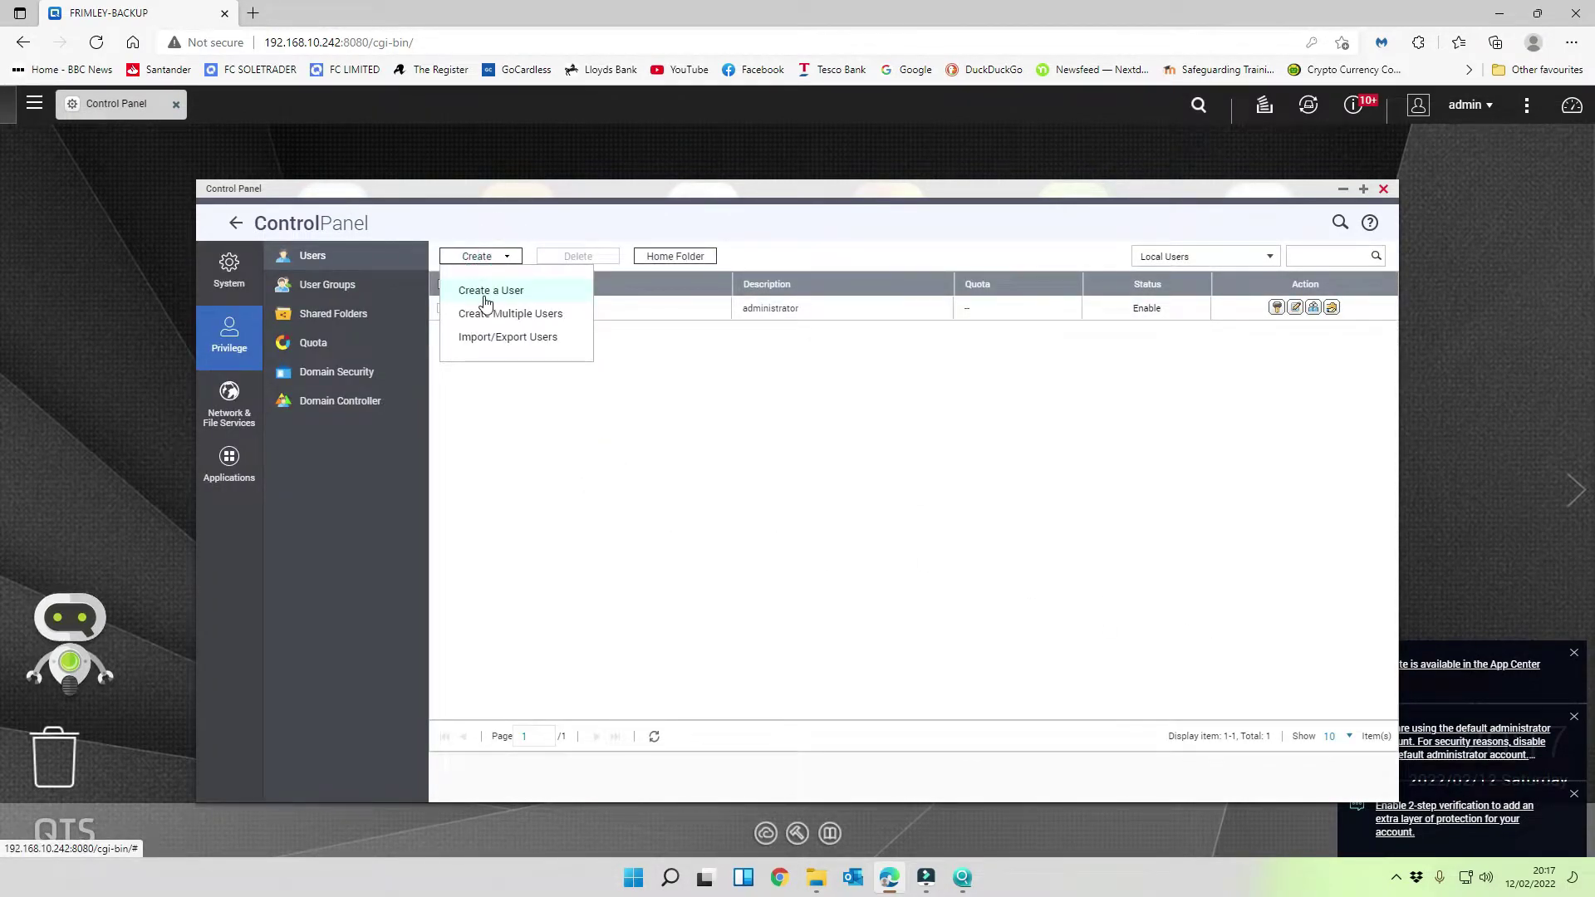
{"action": "left_click", "coordinate": [474, 289]}
{"action": "left_click", "coordinate": [1104, 335]}
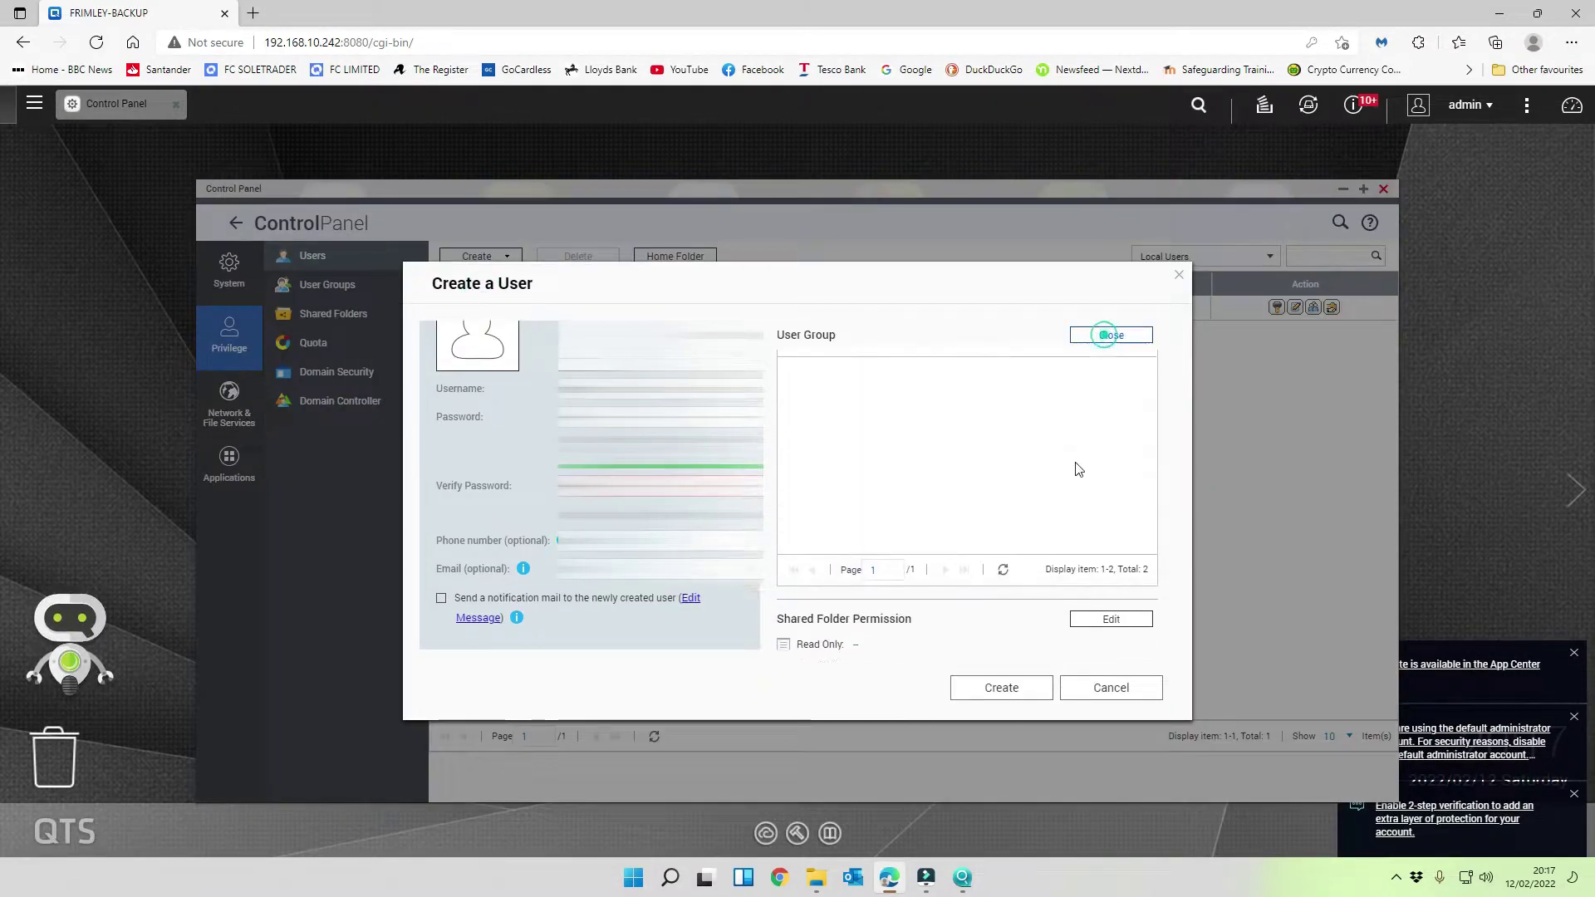
{"action": "left_click", "coordinate": [792, 420]}
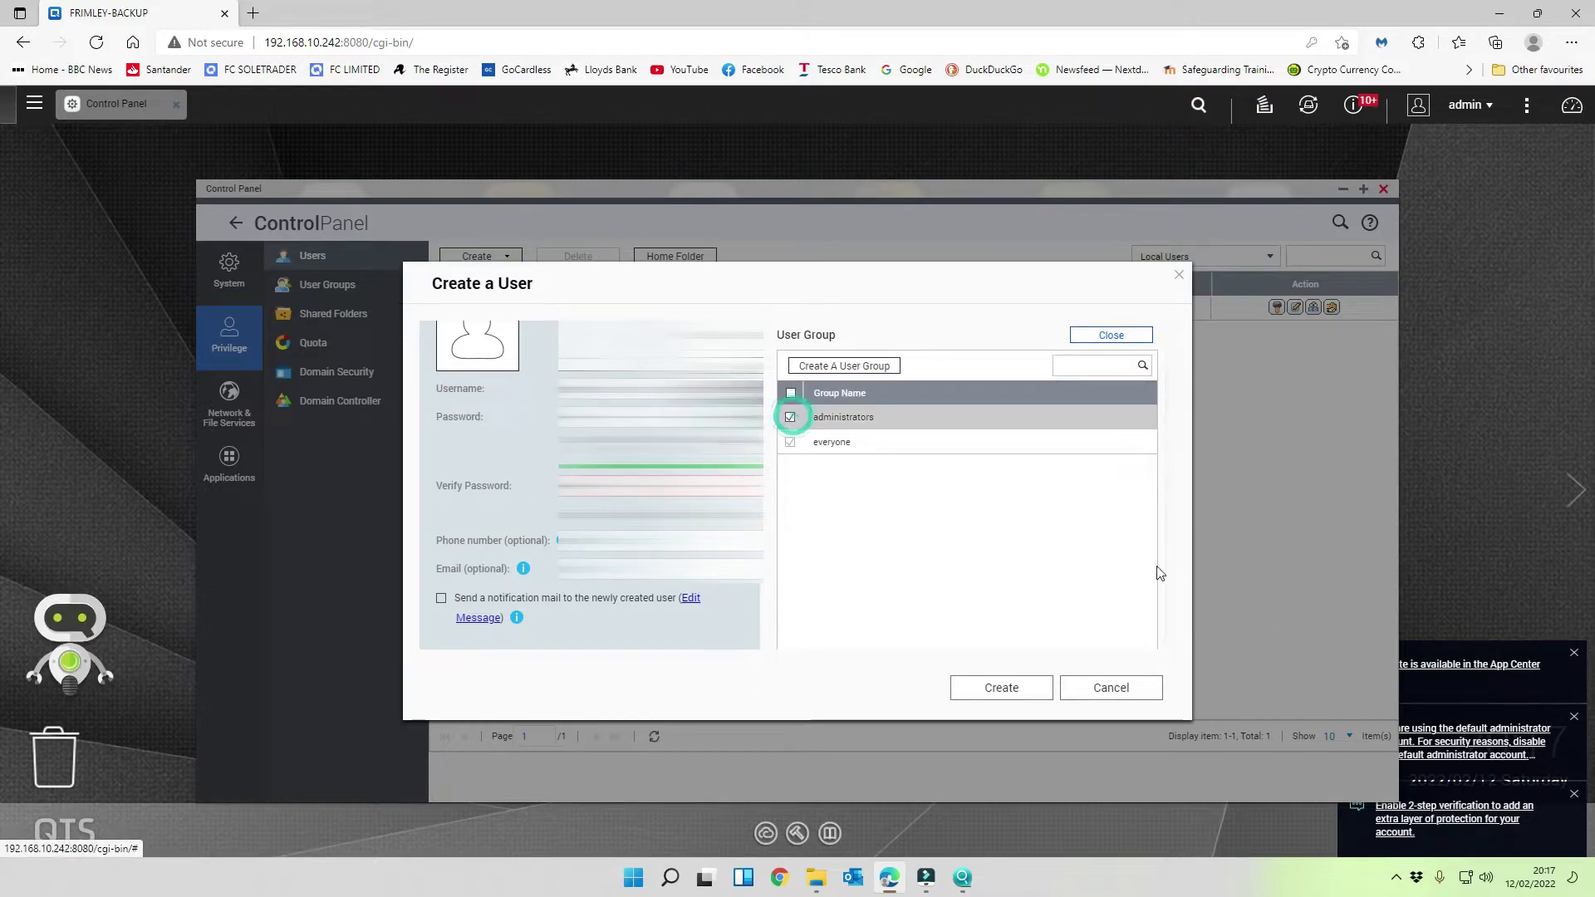
- Review the shared folder and application permissions, create the account, and decline saving the password
{"action": "scroll", "coordinate": [1105, 515], "scroll_direction": "down", "scroll_amount": 3}
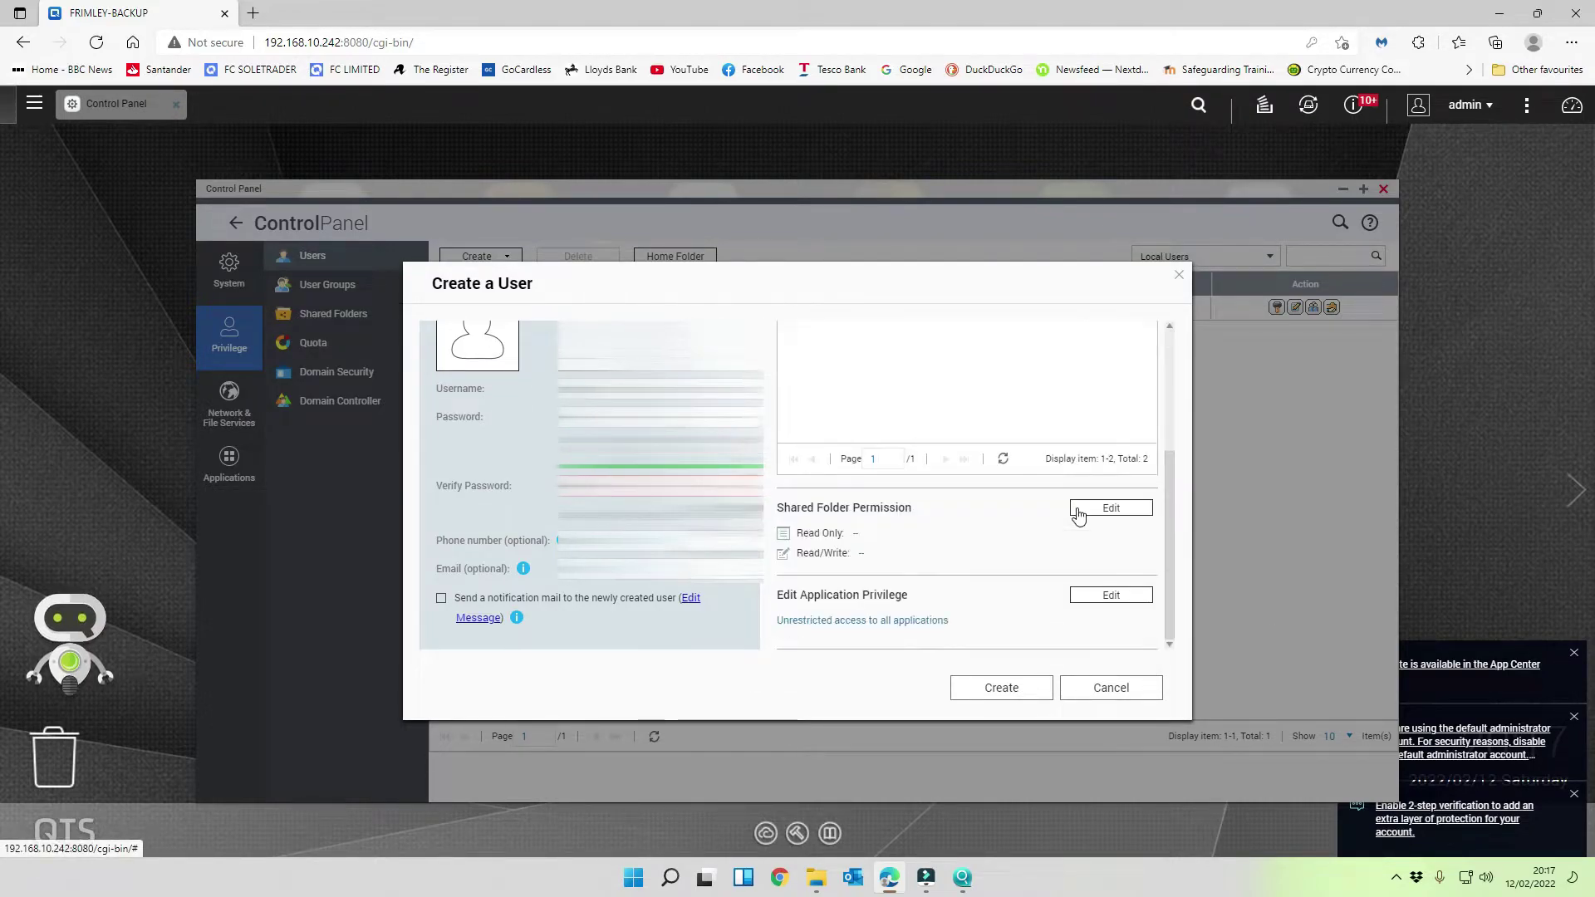
{"action": "left_click", "coordinate": [1121, 509]}
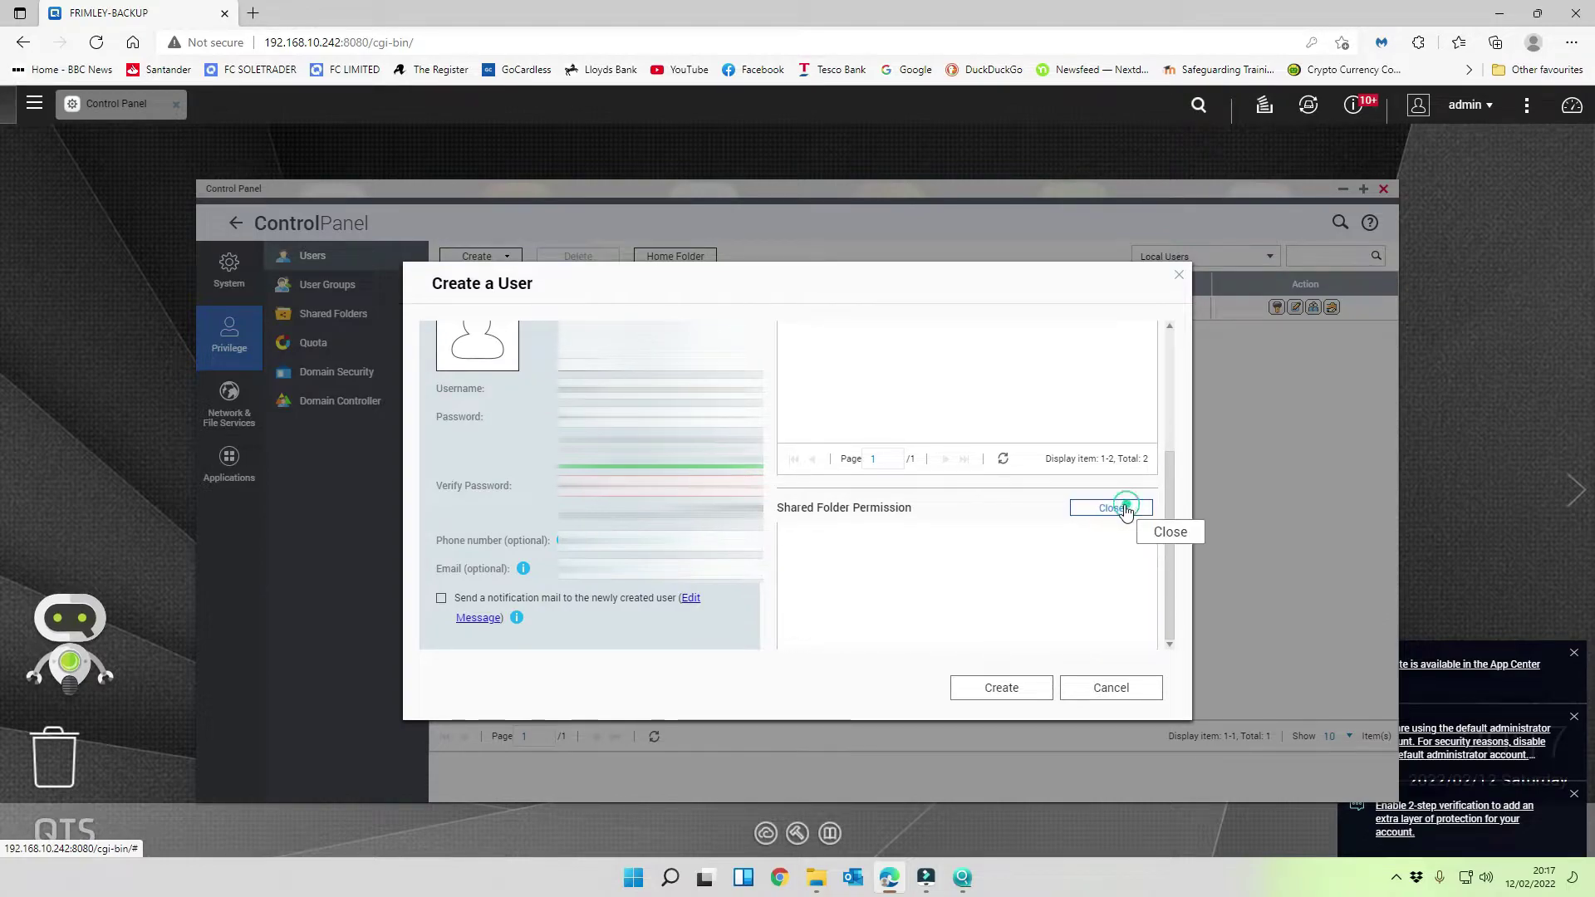
{"action": "scroll", "coordinate": [1095, 523], "scroll_direction": "down", "scroll_amount": 2}
{"action": "scroll", "coordinate": [1126, 621], "scroll_direction": "down", "scroll_amount": 1}
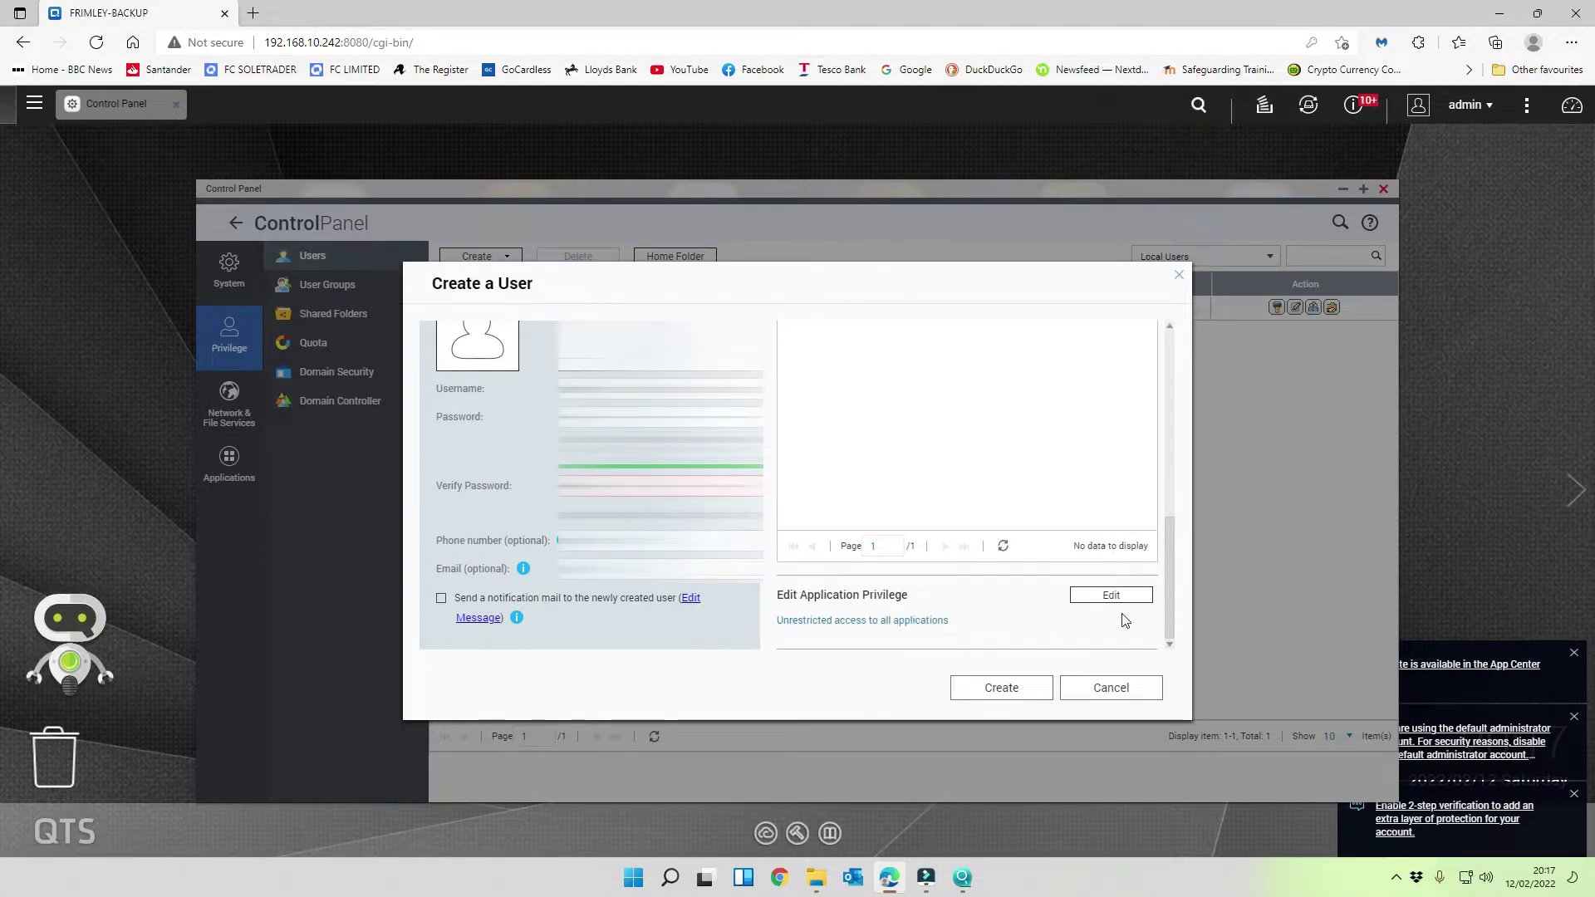
{"action": "left_click", "coordinate": [1105, 595]}
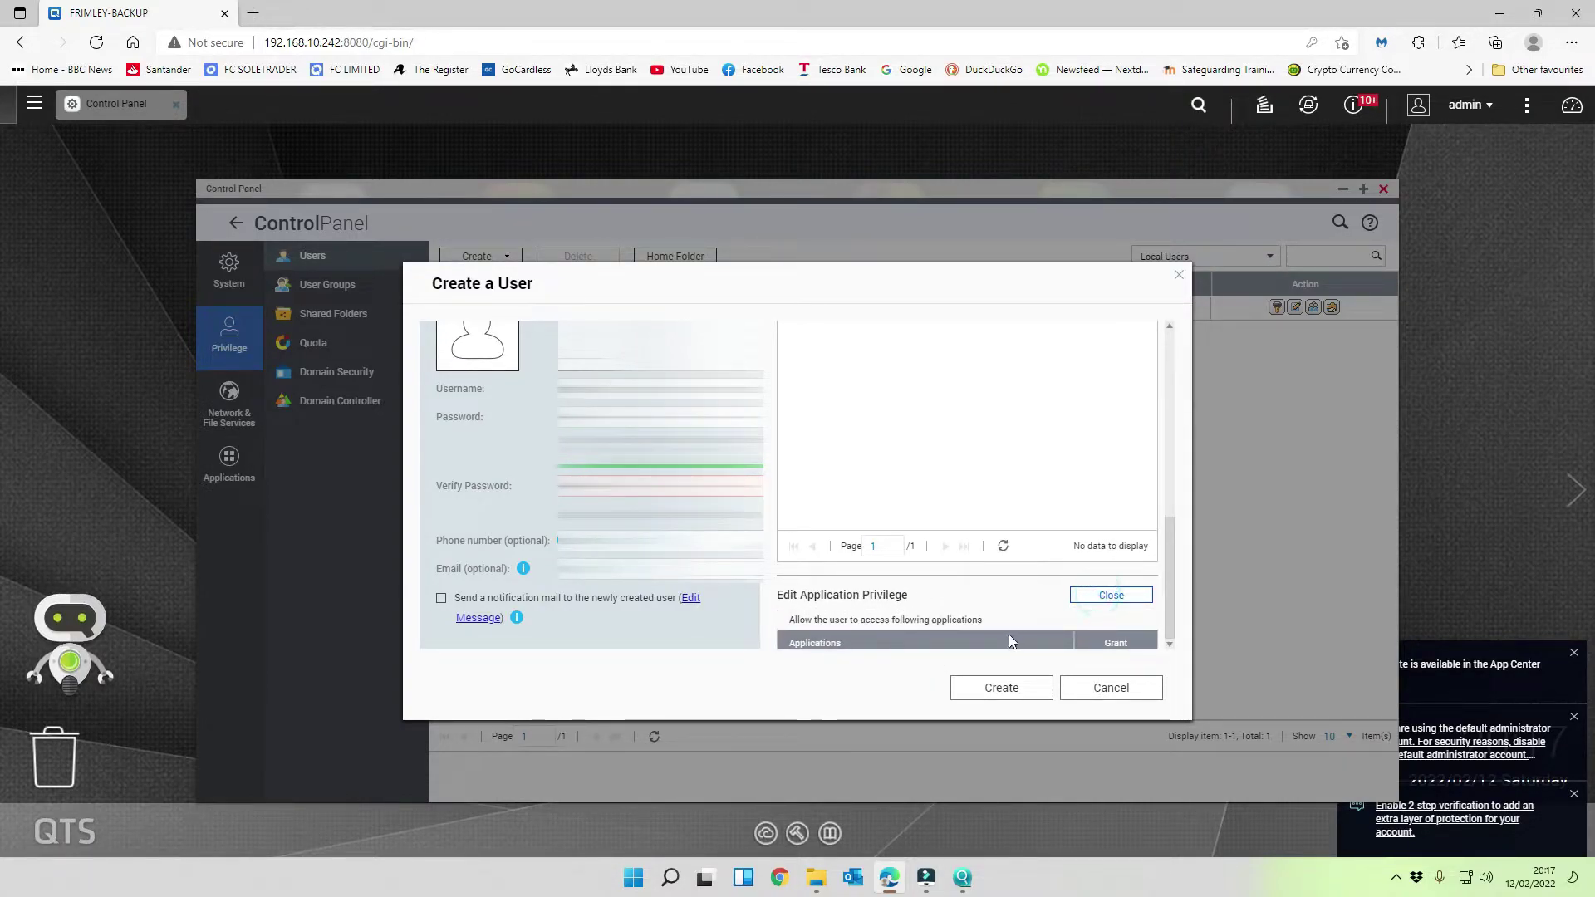
{"action": "scroll", "coordinate": [1008, 631], "scroll_direction": "down", "scroll_amount": 2}
{"action": "scroll", "coordinate": [1008, 616], "scroll_direction": "down", "scroll_amount": 1}
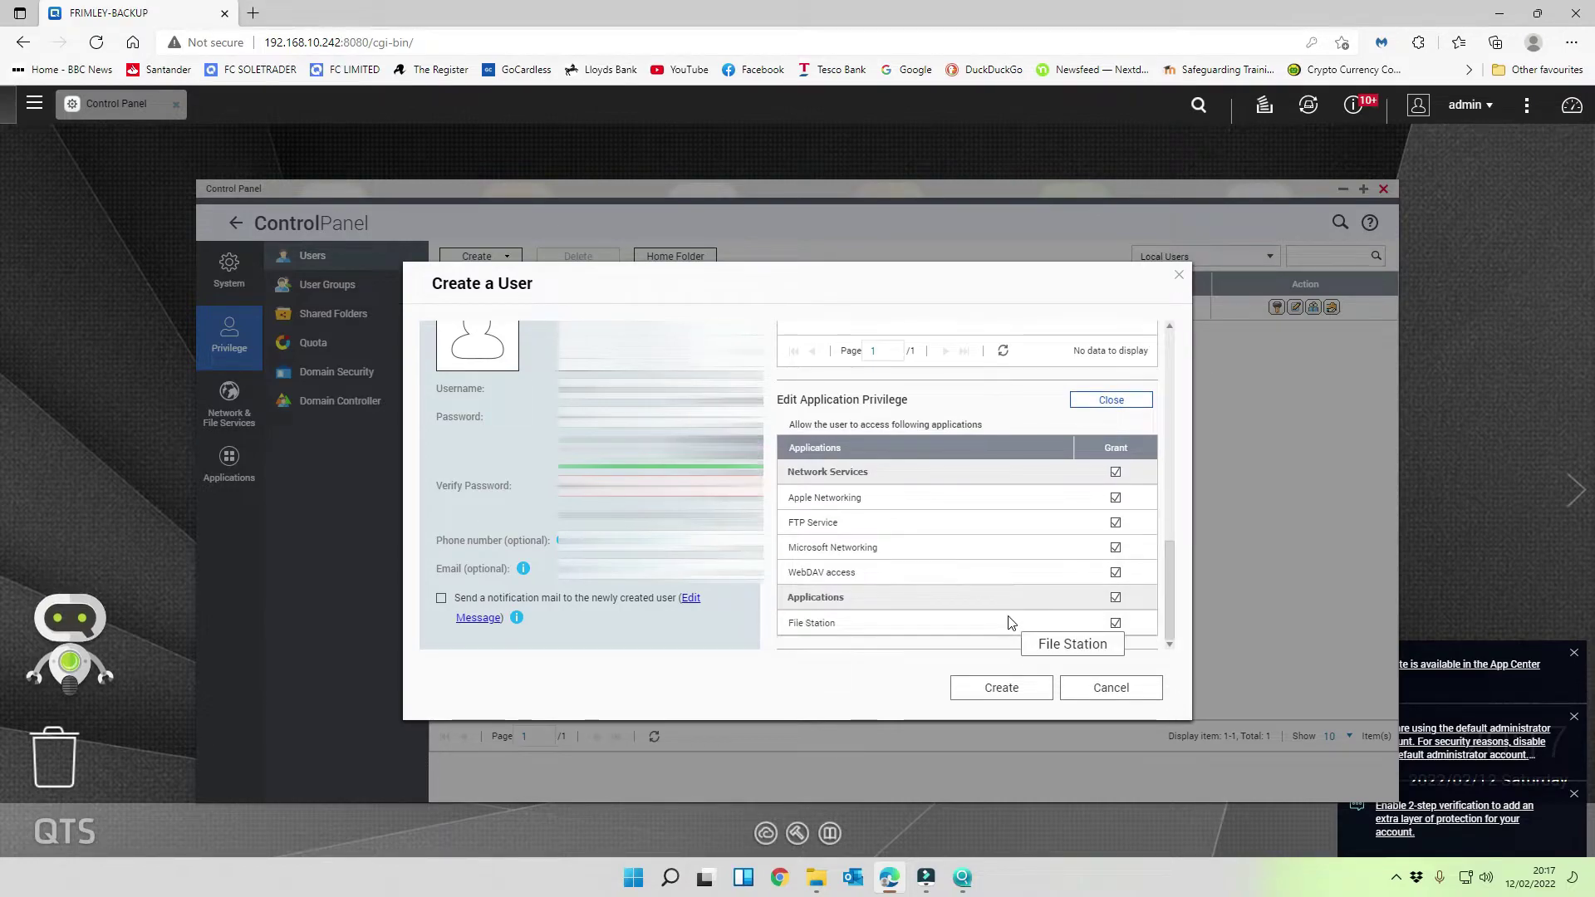
{"action": "left_click", "coordinate": [1003, 690]}
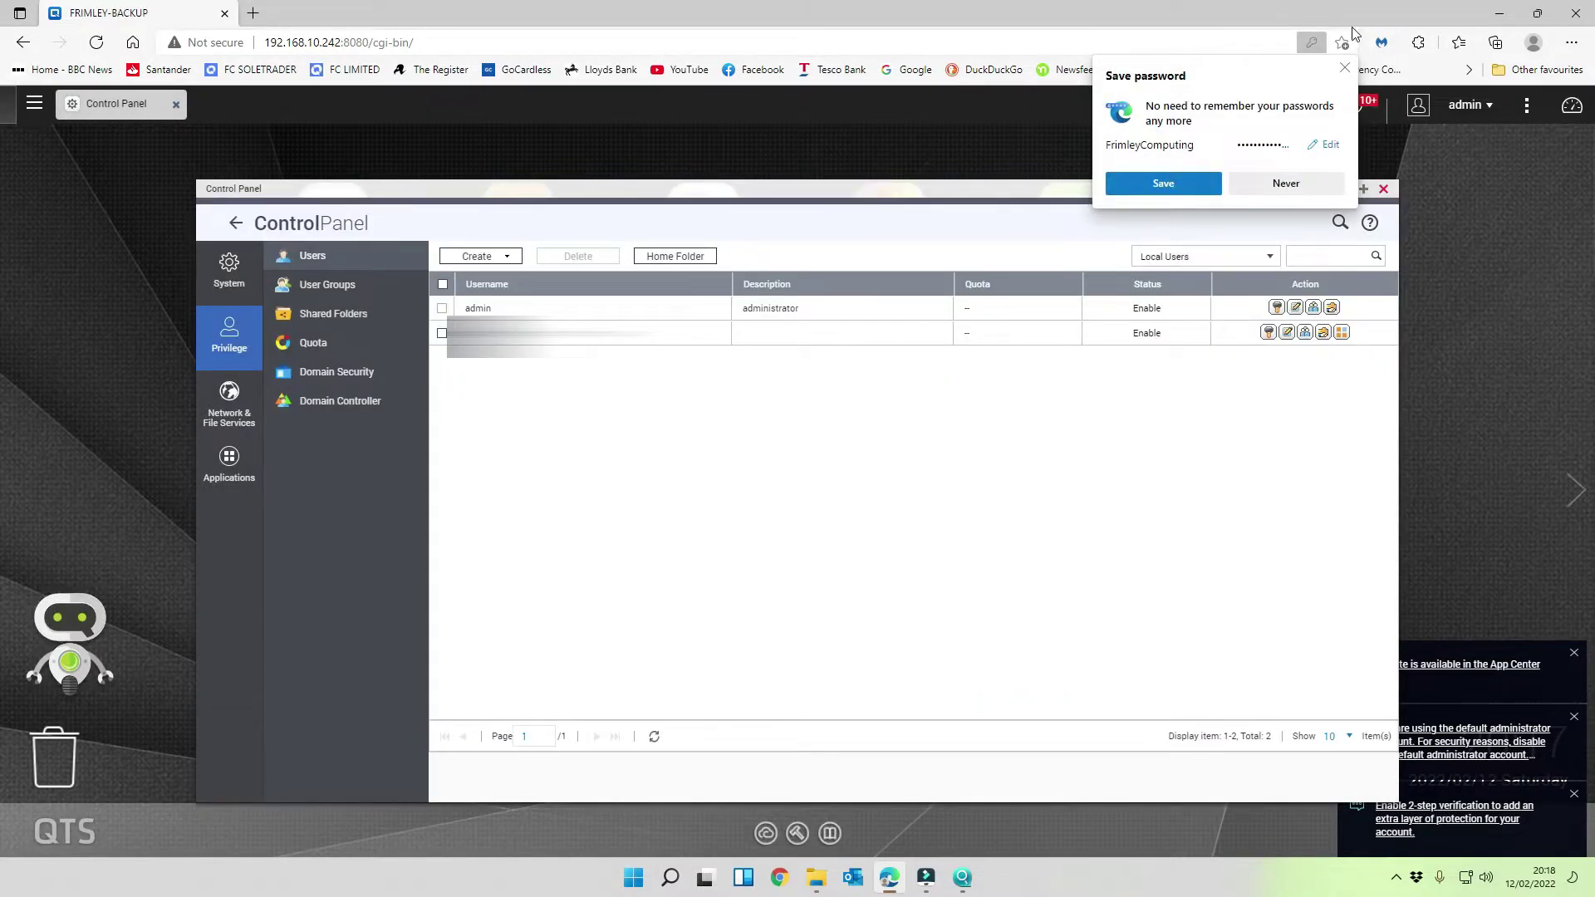
{"action": "left_click", "coordinate": [1344, 68]}
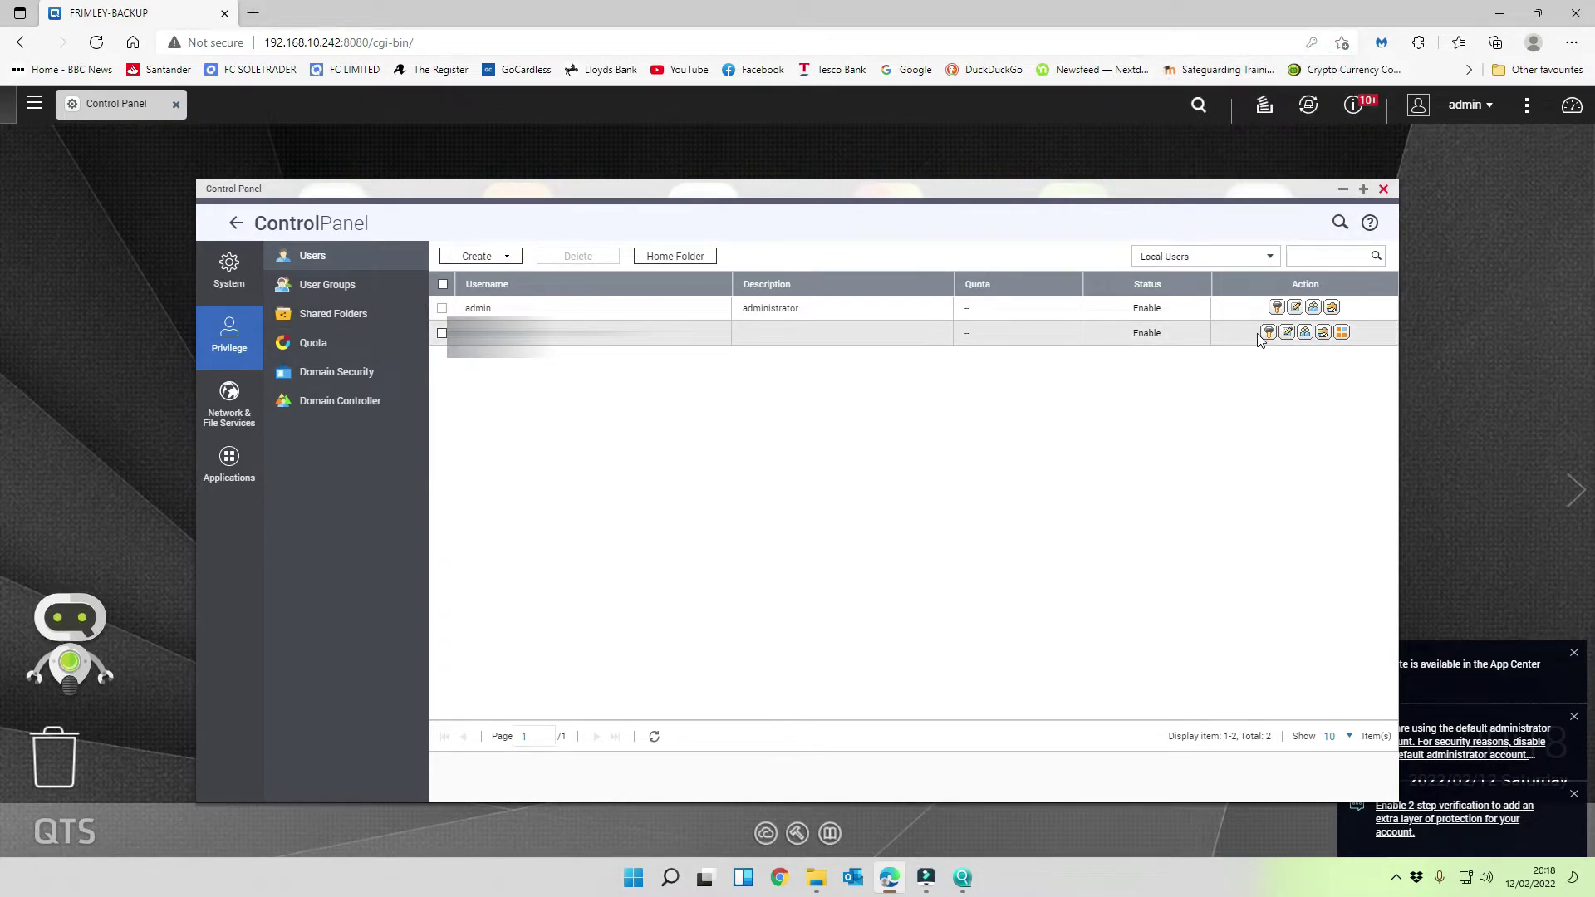
- Log out of admin, log in as the new user, and accept the Data & Privacy notice
{"action": "left_click", "coordinate": [1474, 109]}
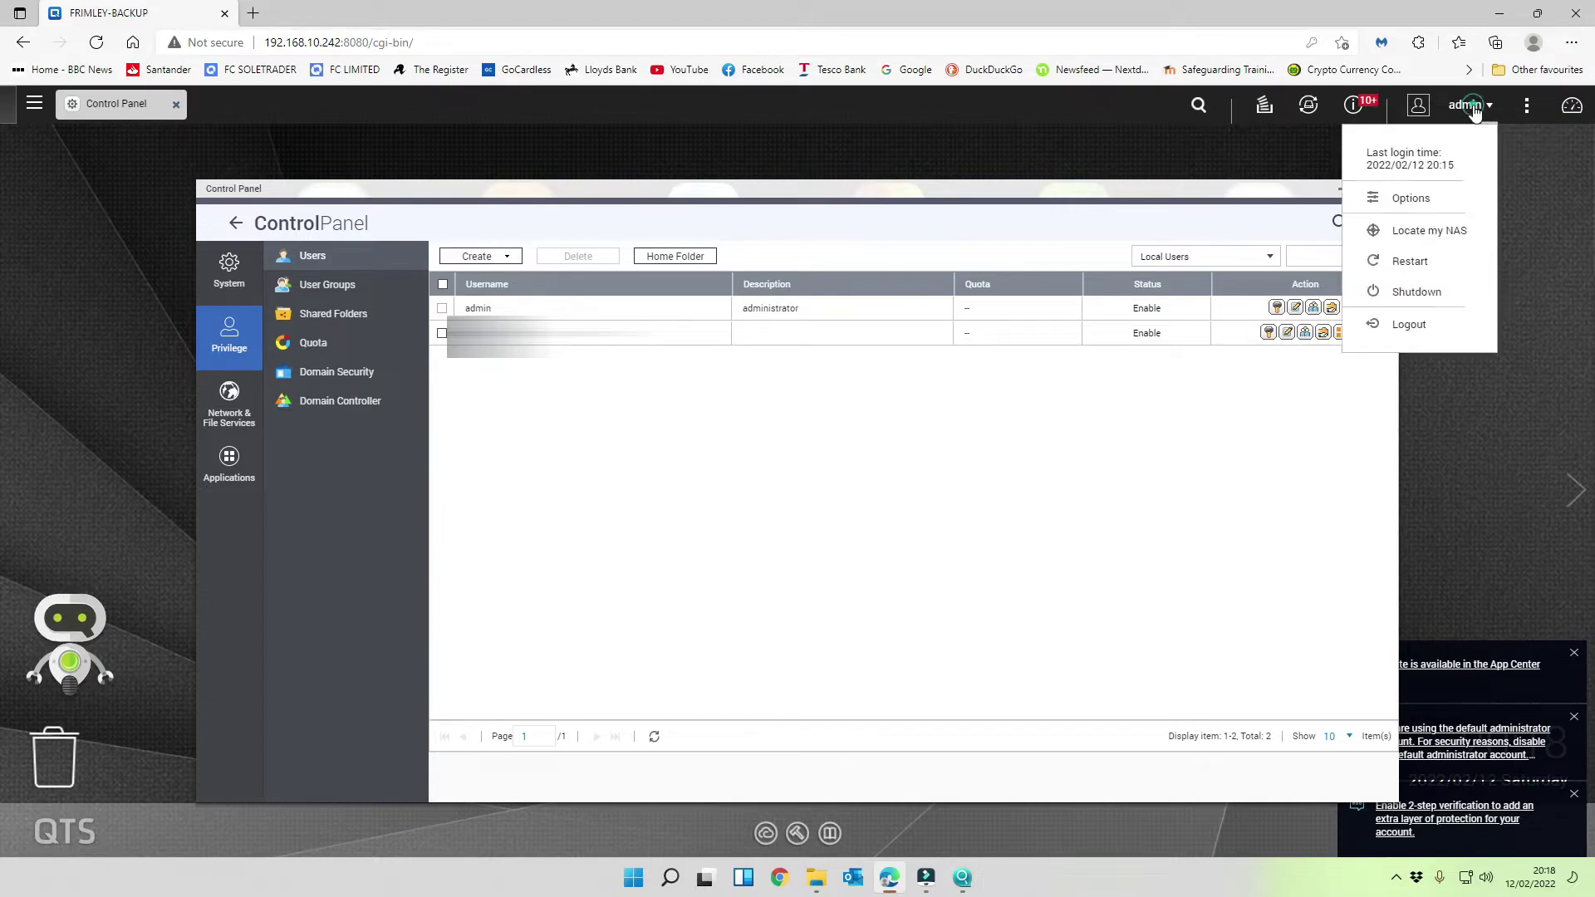
{"action": "left_click", "coordinate": [1412, 326]}
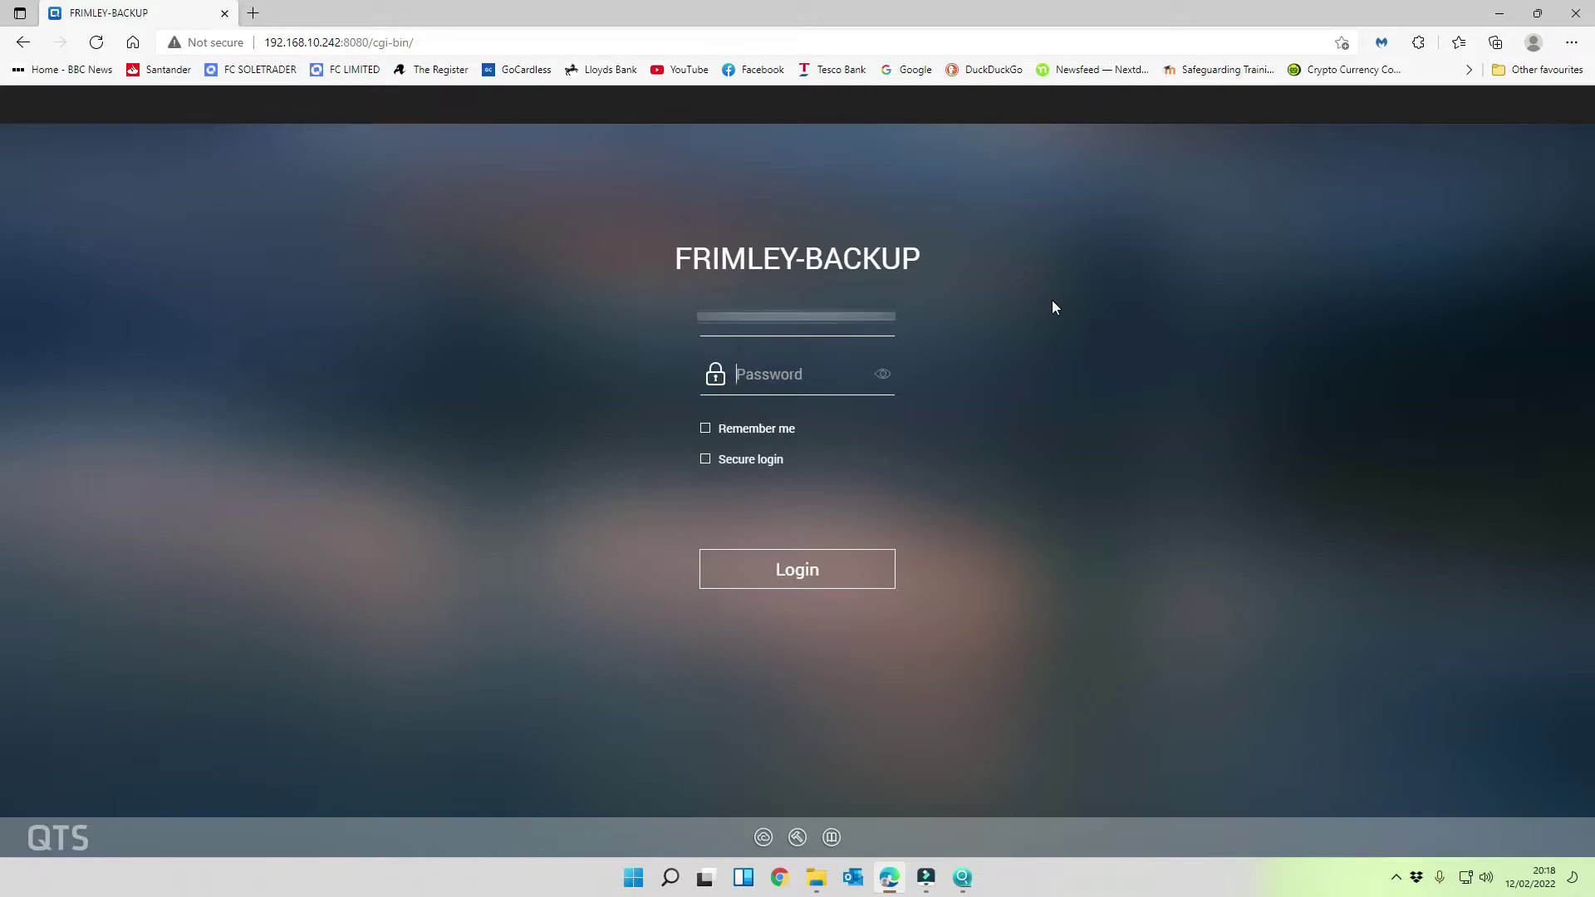
{"action": "type", "text": "••••••"}
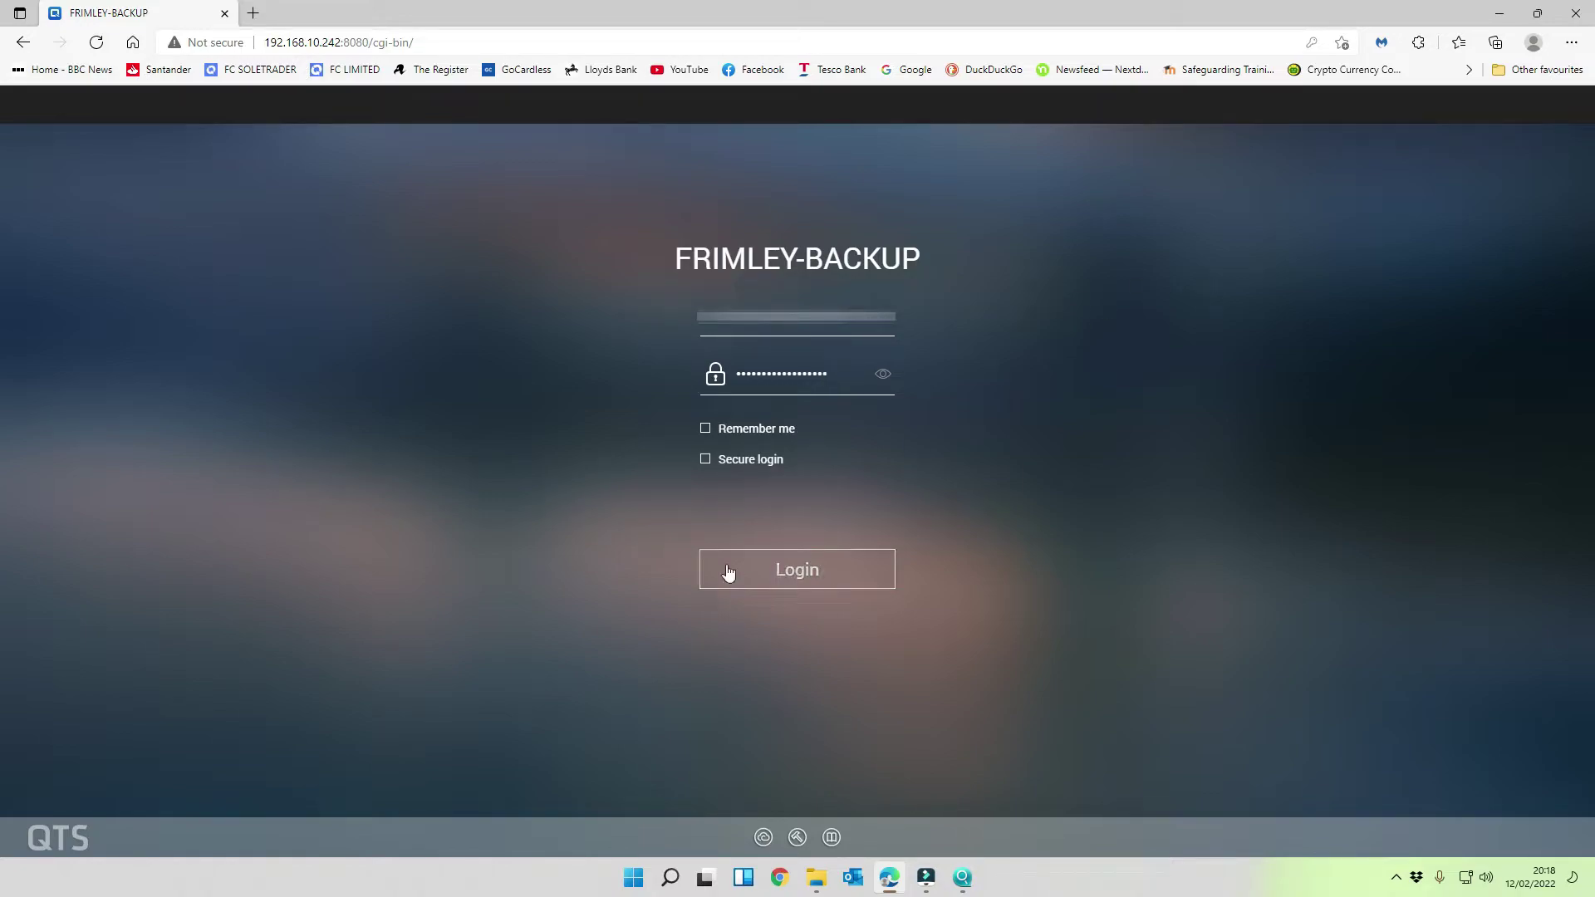
{"action": "left_click", "coordinate": [777, 564]}
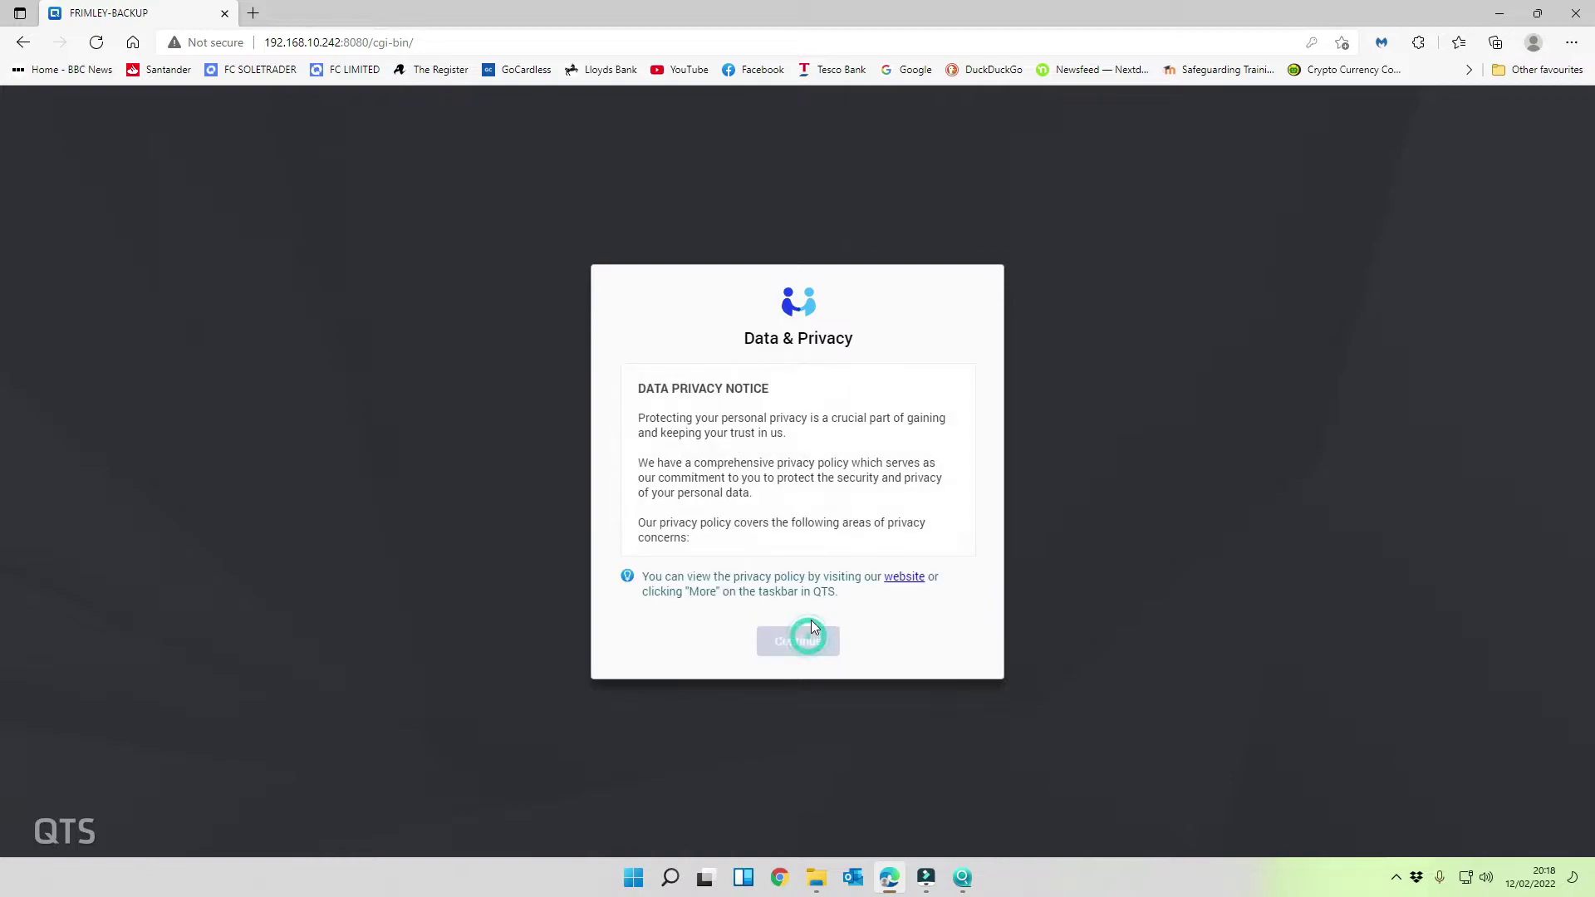
{"action": "scroll", "coordinate": [857, 513], "scroll_direction": "down", "scroll_amount": 10}
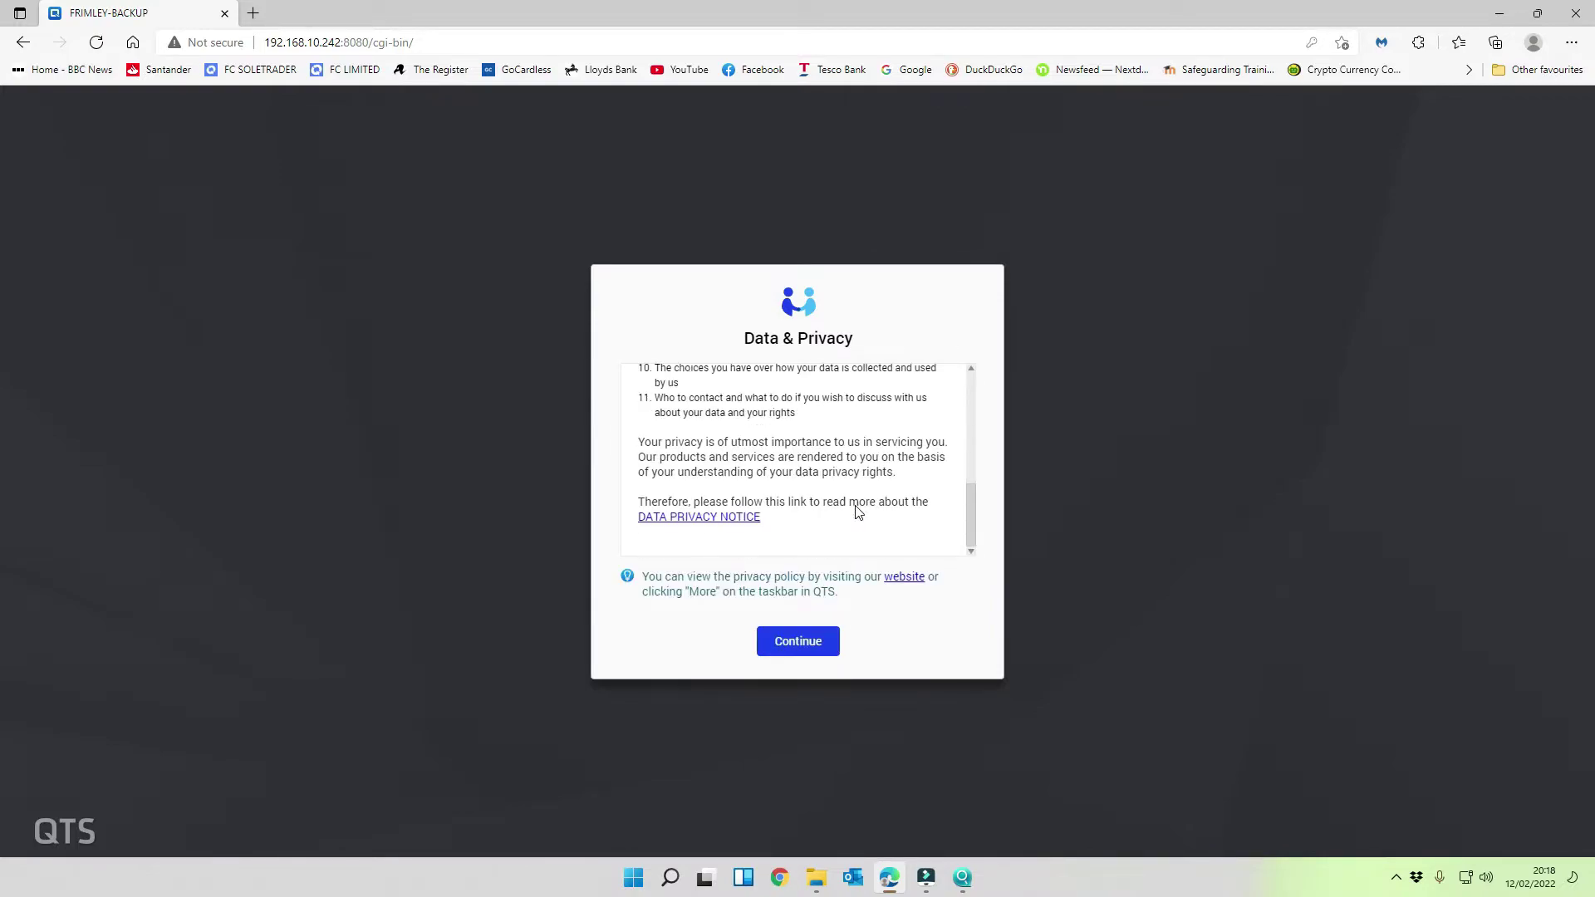
{"action": "left_click", "coordinate": [814, 643]}
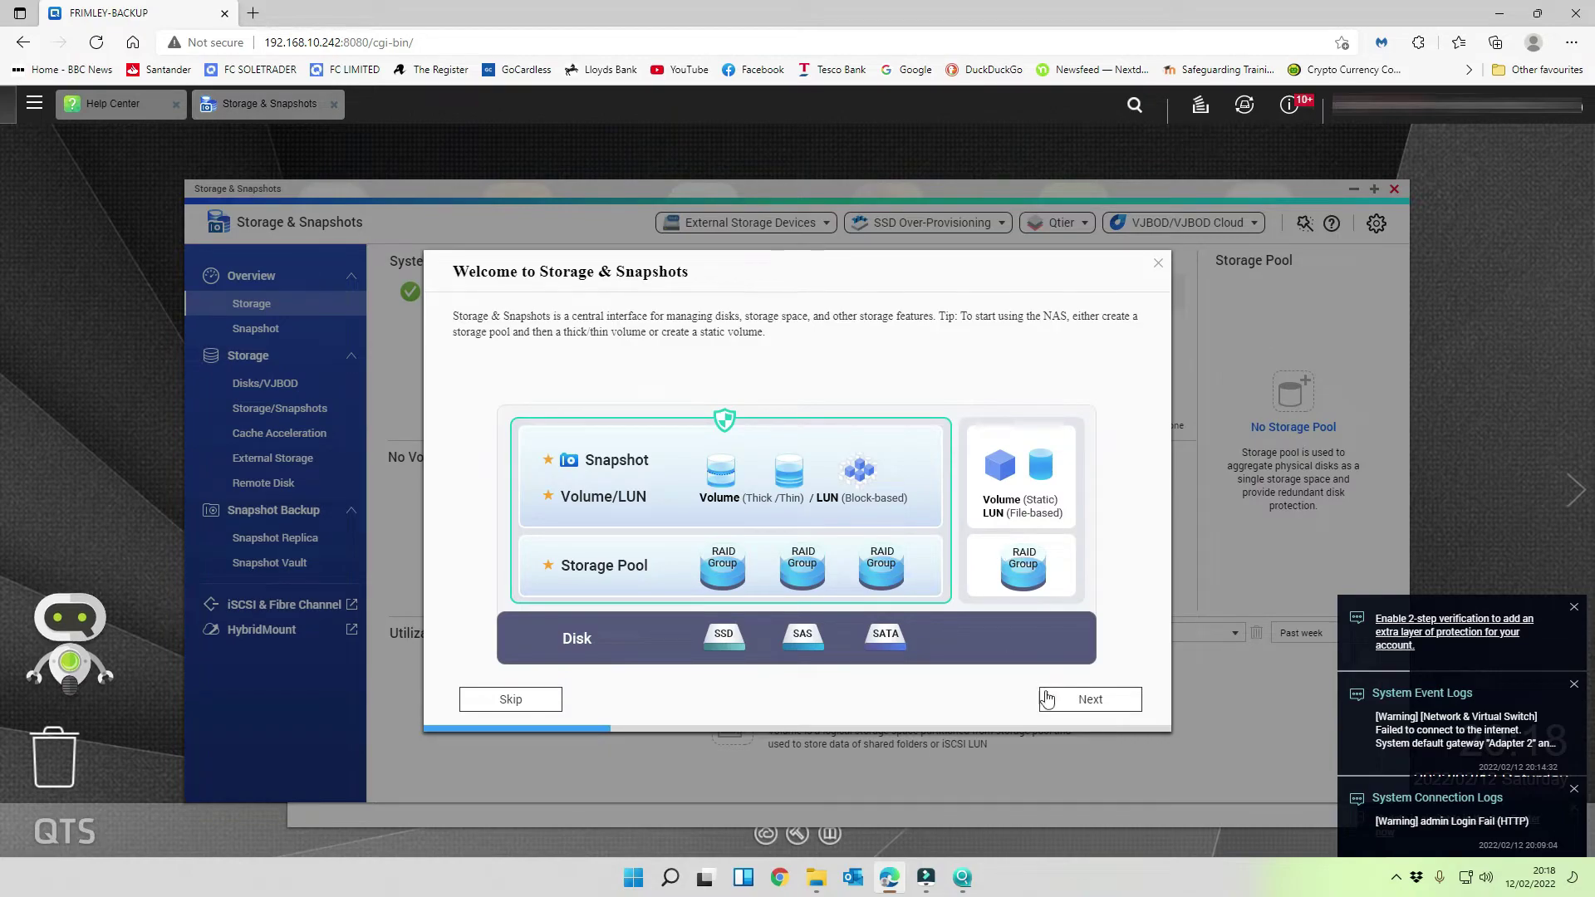
- Close the Storage & Snapshots guide, the Help Center and the License Store offer
{"action": "left_click", "coordinate": [1091, 700]}
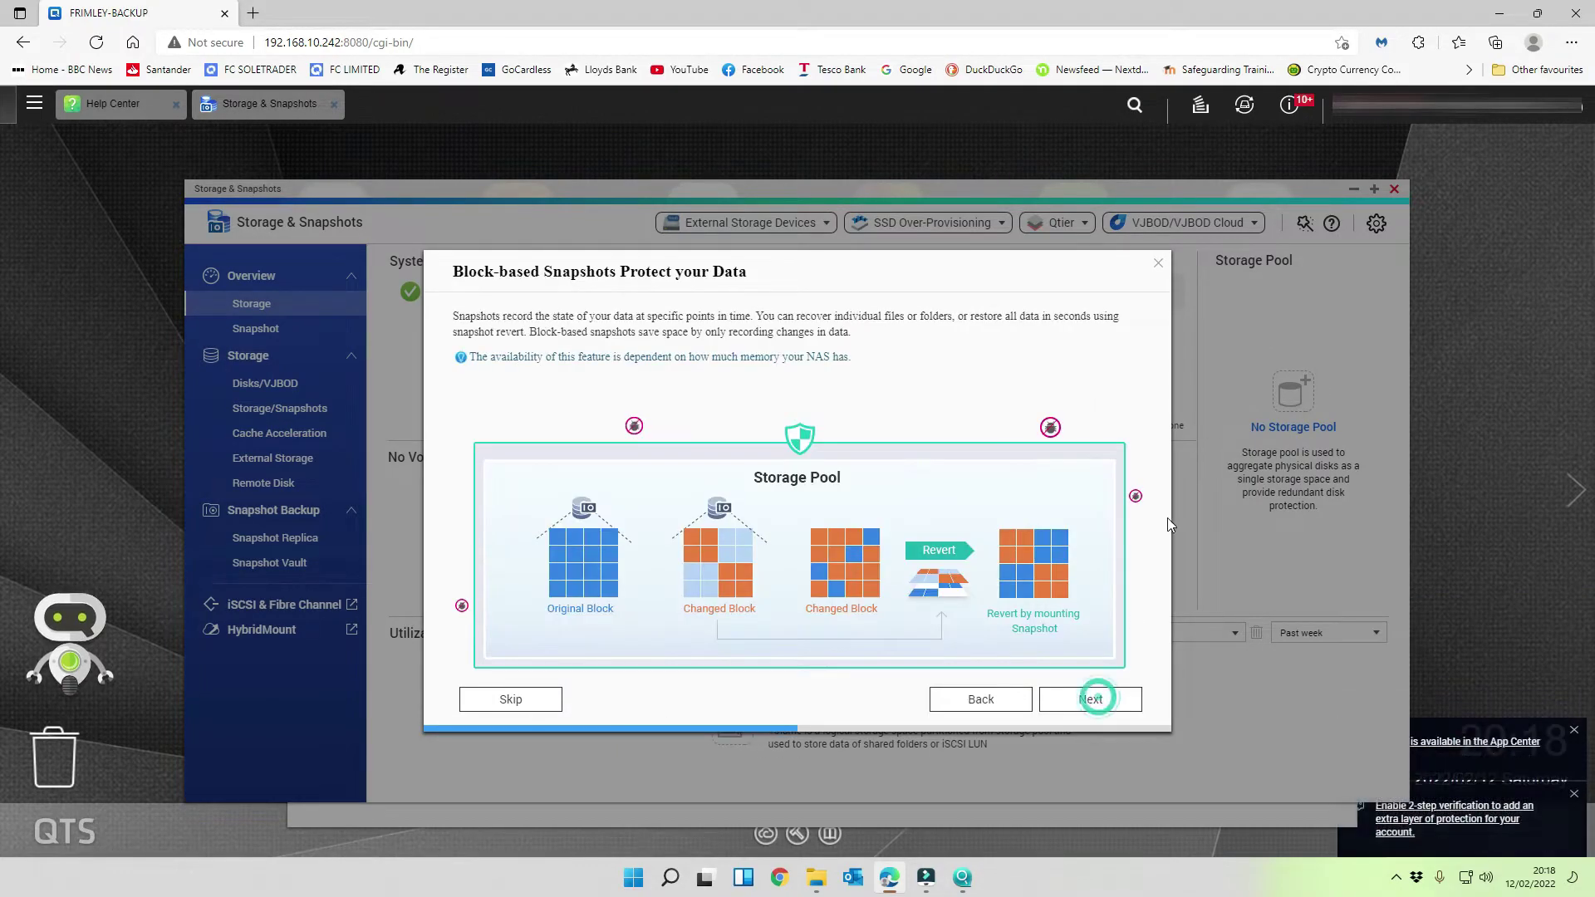
{"action": "left_click", "coordinate": [1156, 264]}
{"action": "left_click", "coordinate": [1394, 189]}
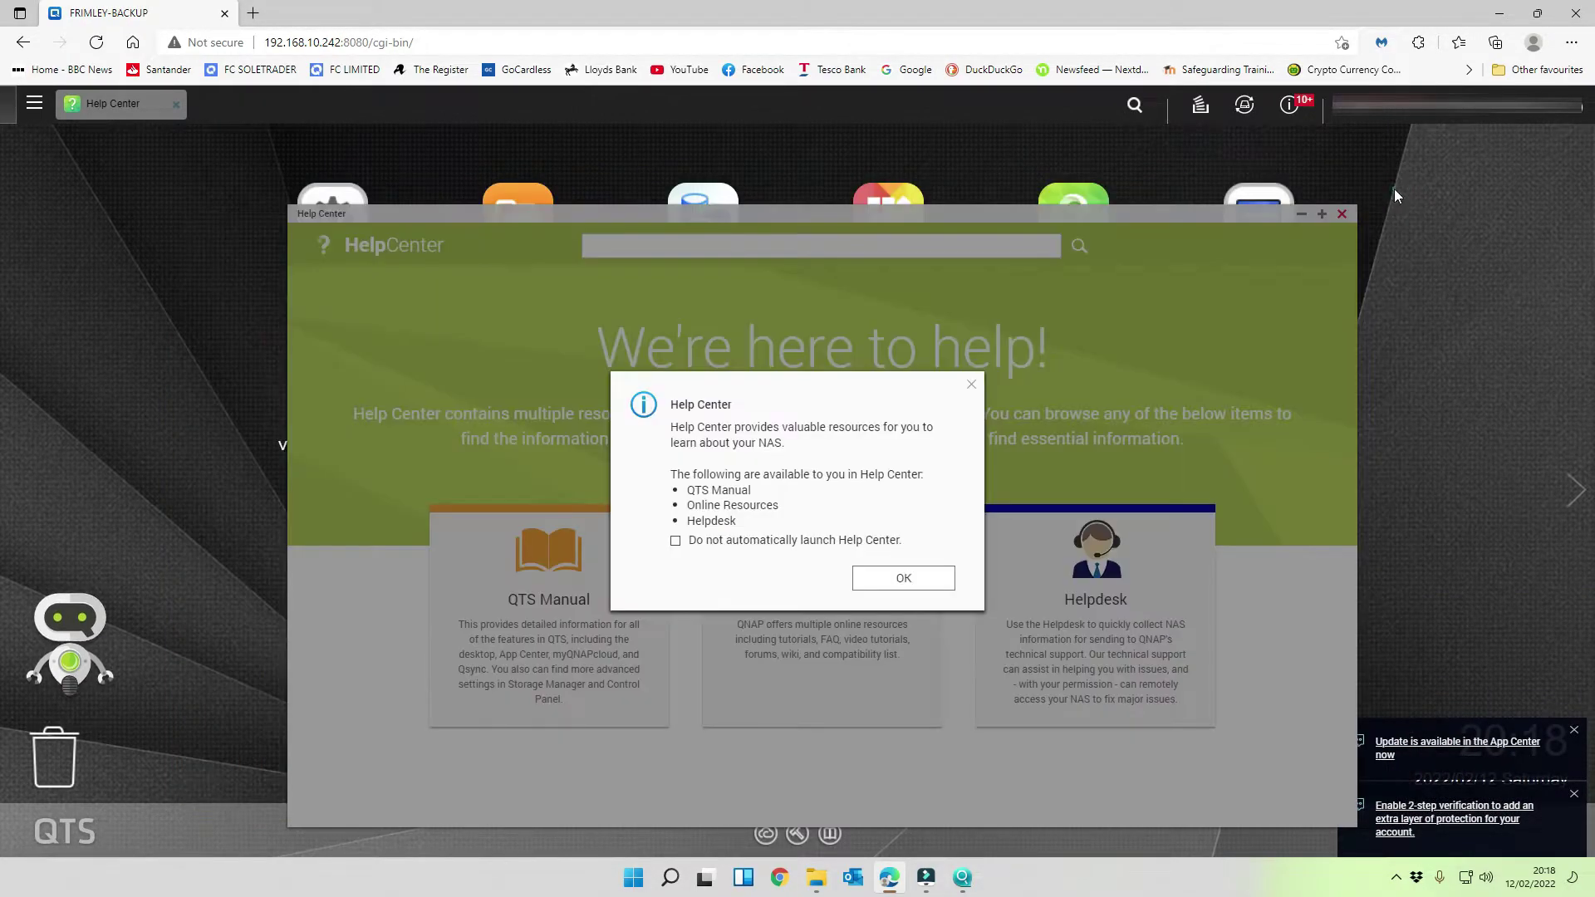
{"action": "left_click", "coordinate": [901, 577]}
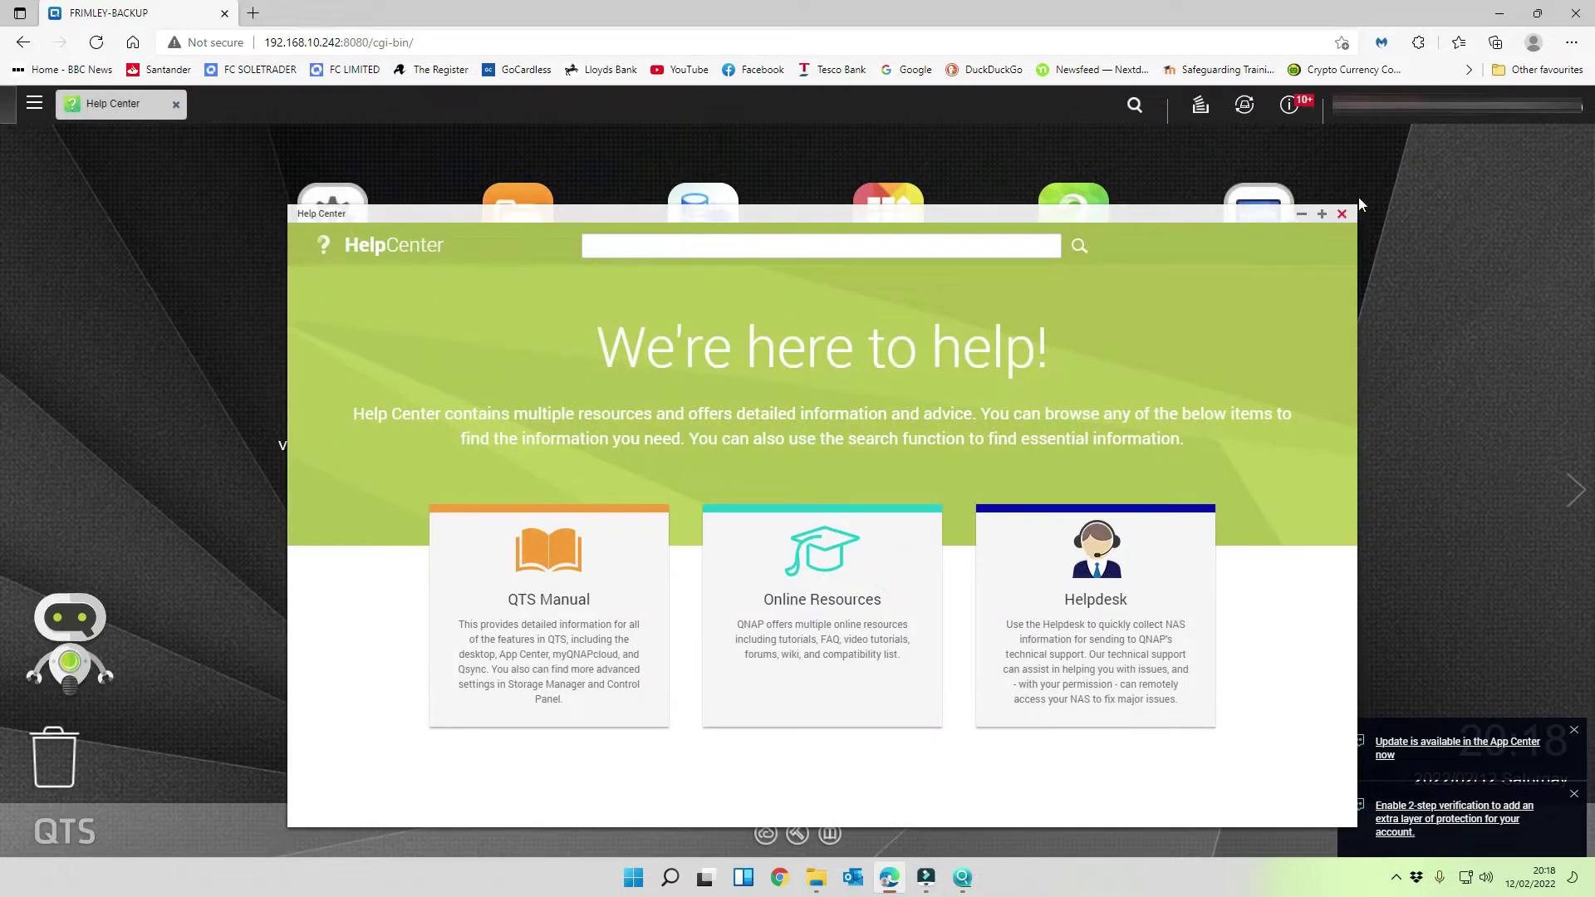
{"action": "left_click", "coordinate": [1342, 215]}
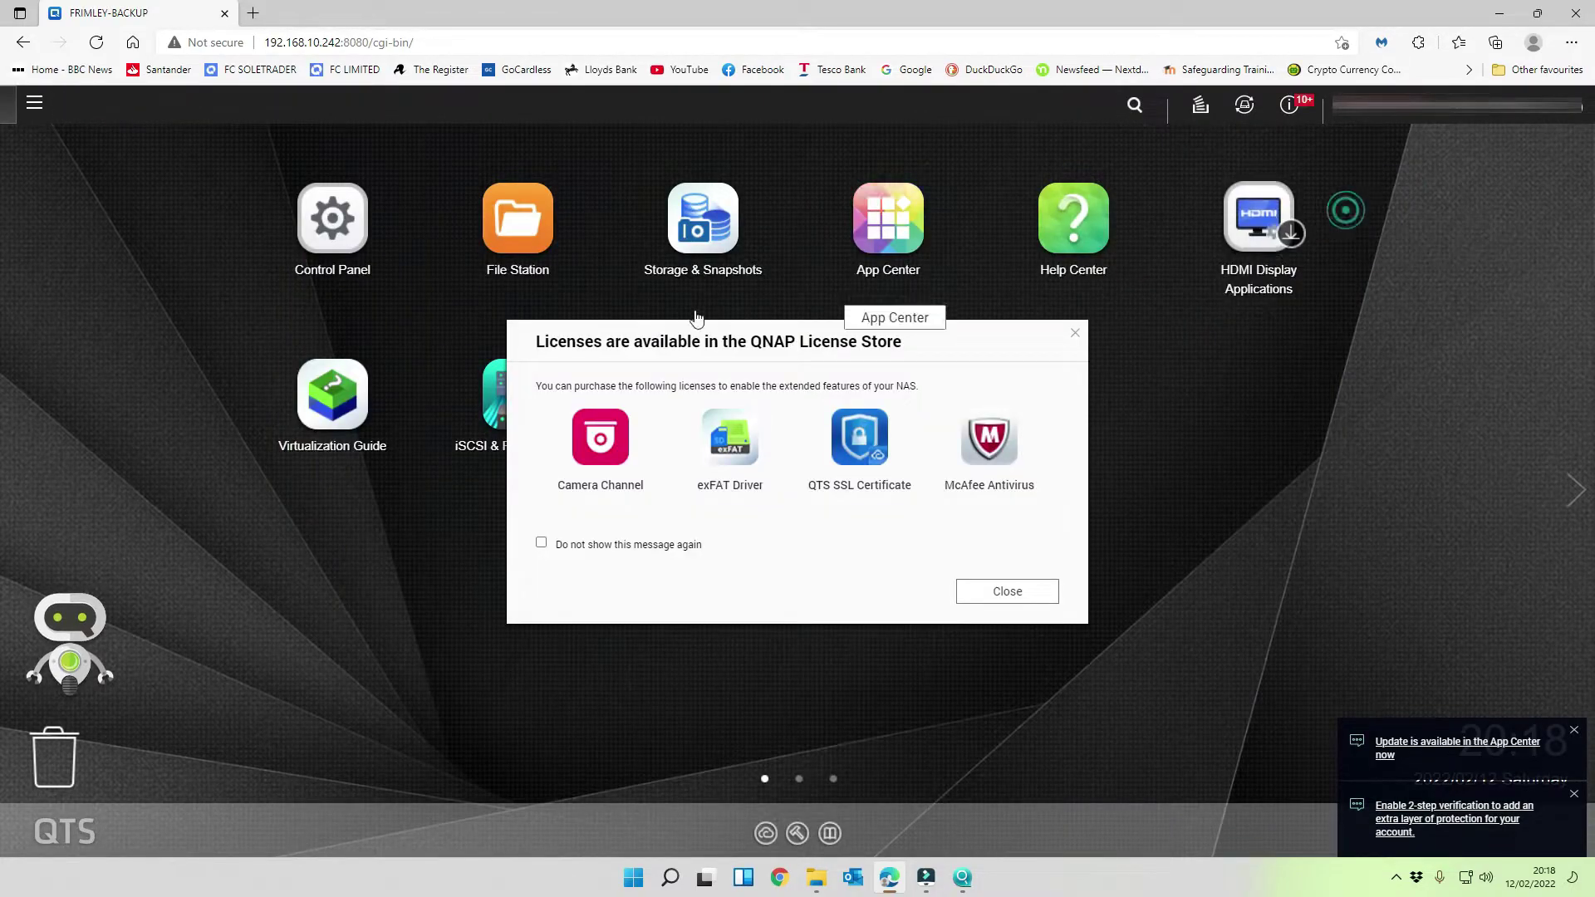
{"action": "left_click", "coordinate": [967, 592]}
- Dismiss the no-system-volumes warning, disable the default admin account in Users, and close Control Panel
{"action": "left_click", "coordinate": [947, 528]}
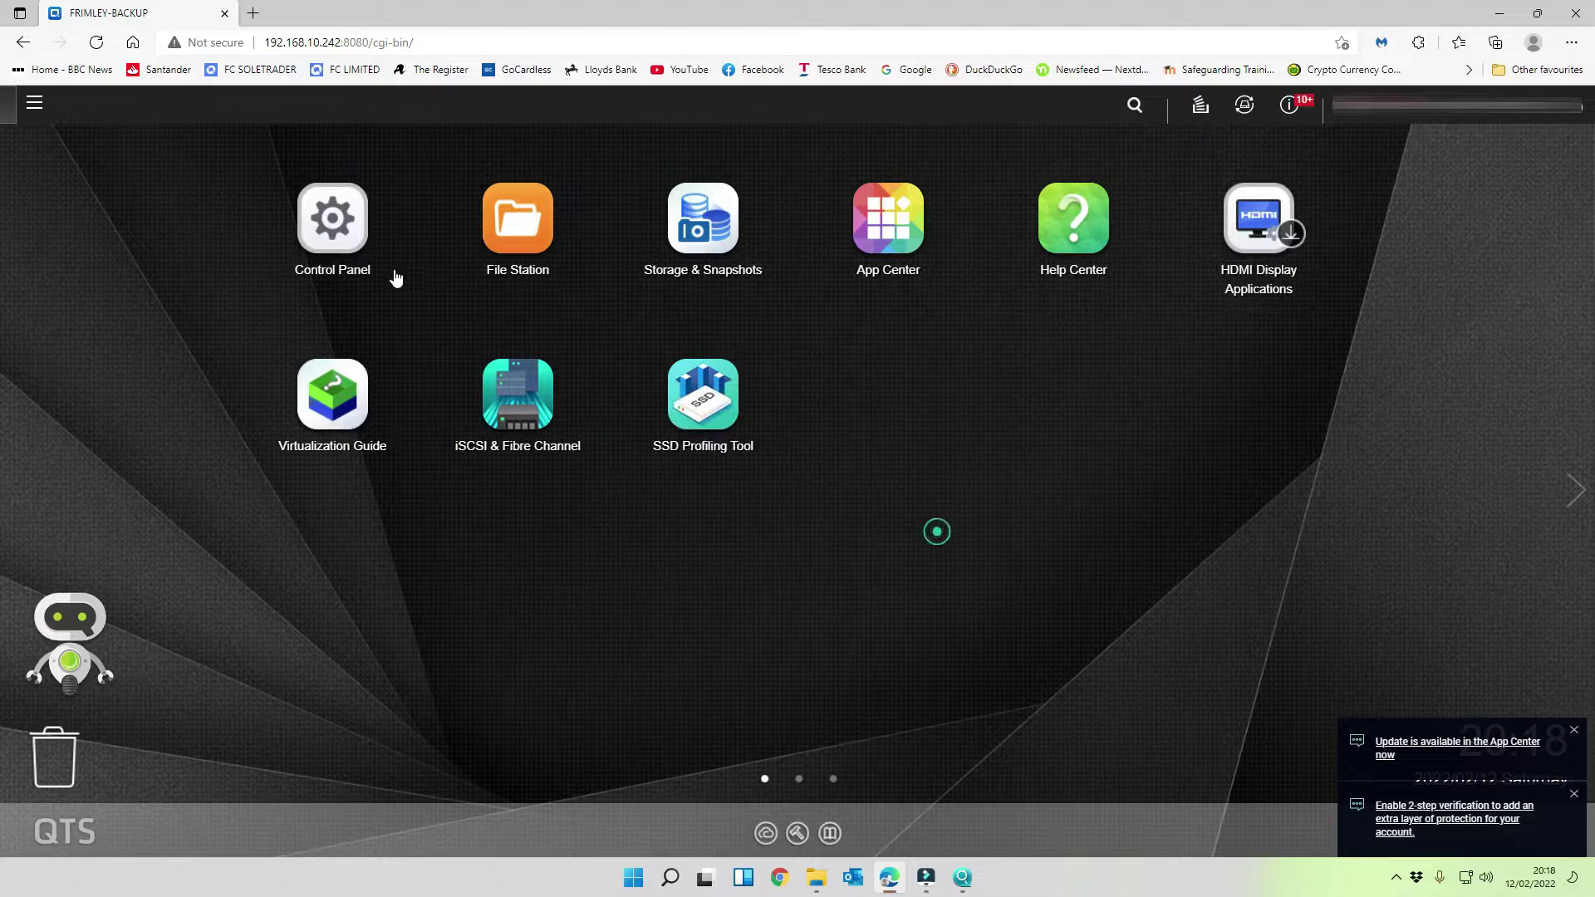
{"action": "left_click", "coordinate": [356, 283]}
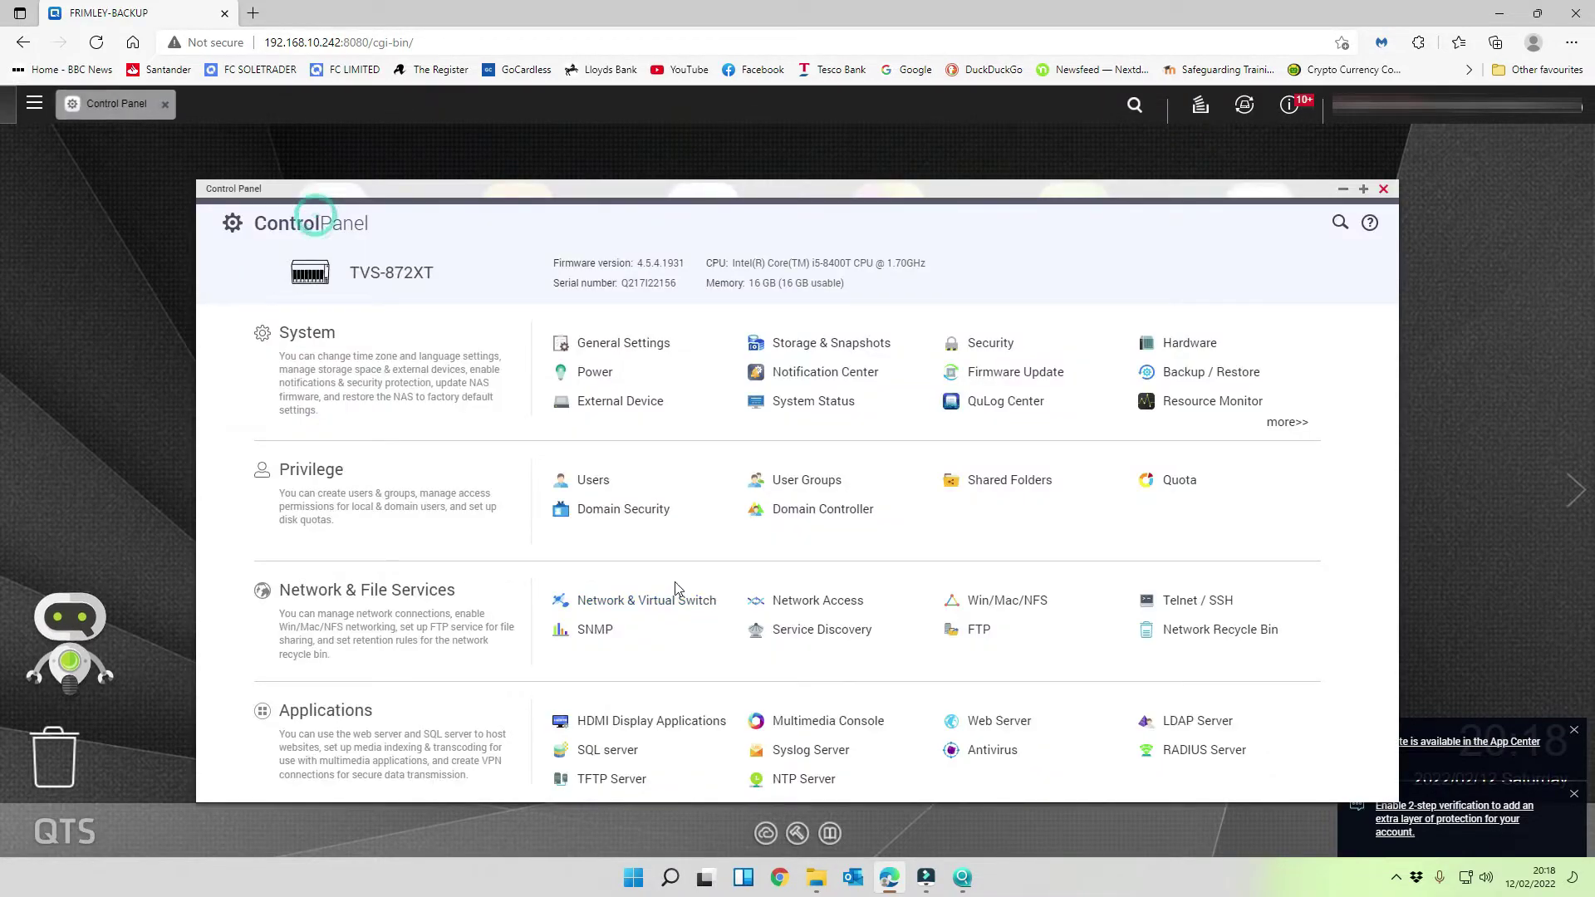
{"action": "left_click", "coordinate": [609, 482]}
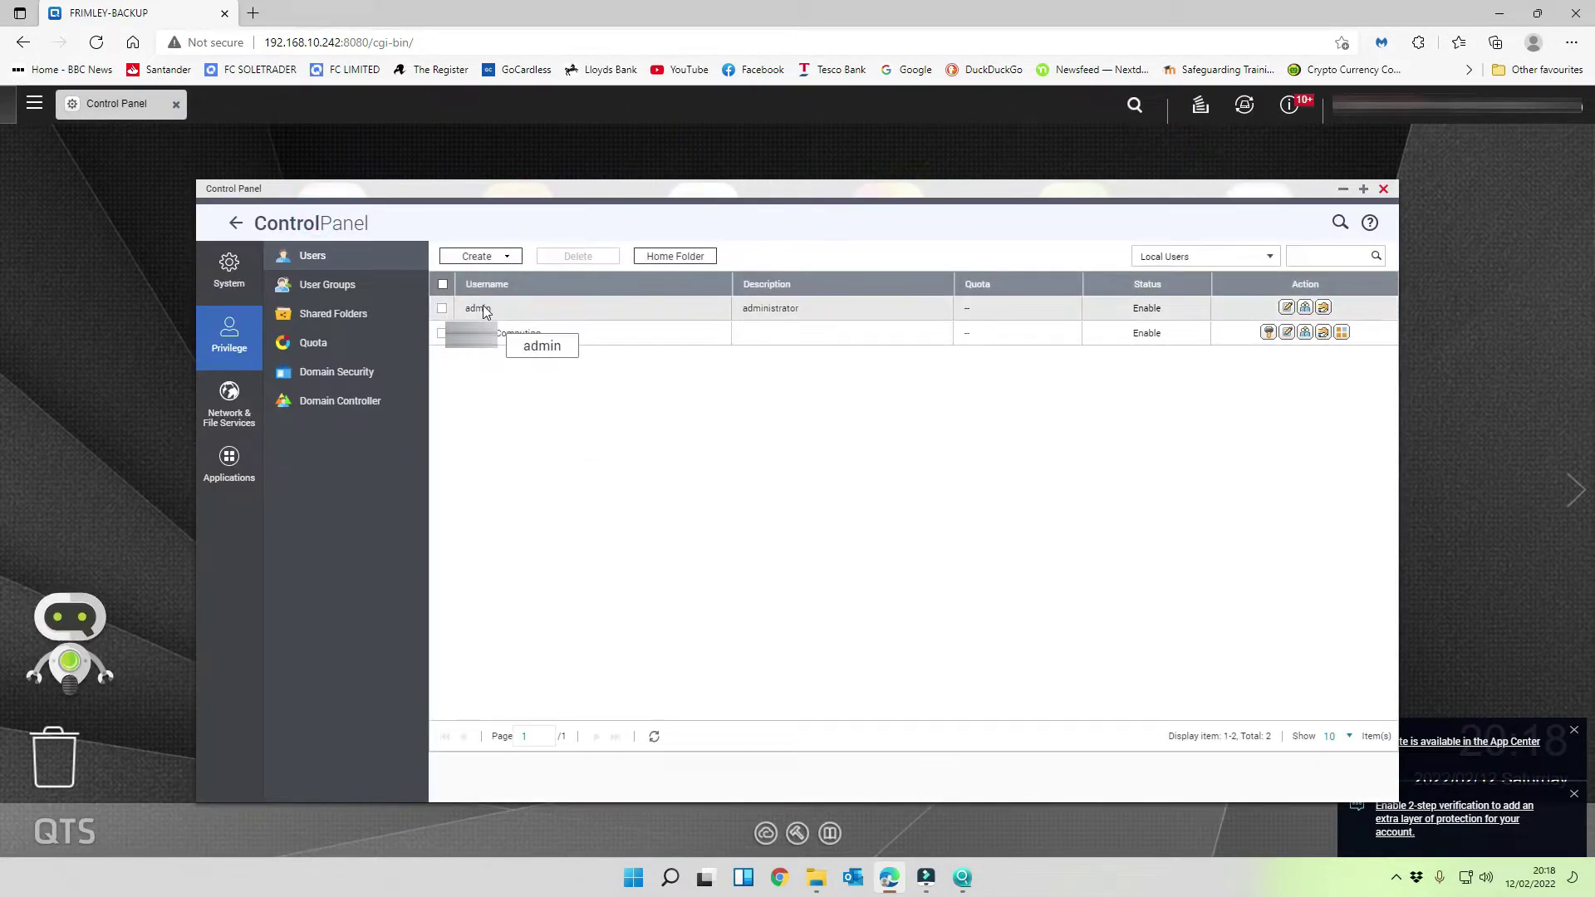
{"action": "left_click", "coordinate": [1287, 307]}
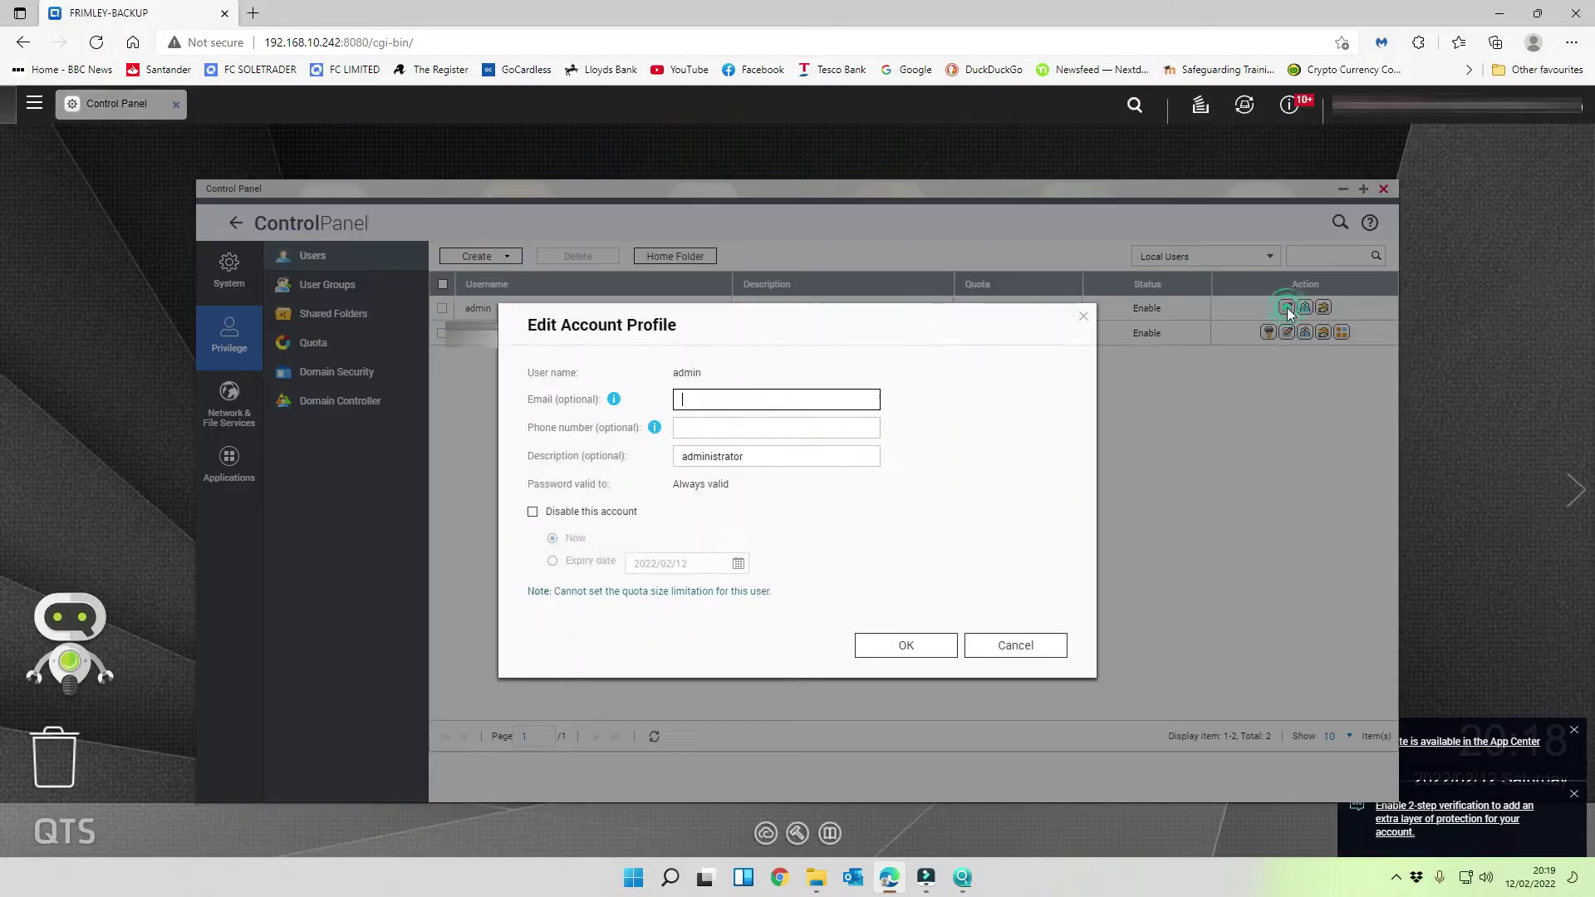
{"action": "left_click", "coordinate": [532, 511]}
{"action": "left_click", "coordinate": [930, 648]}
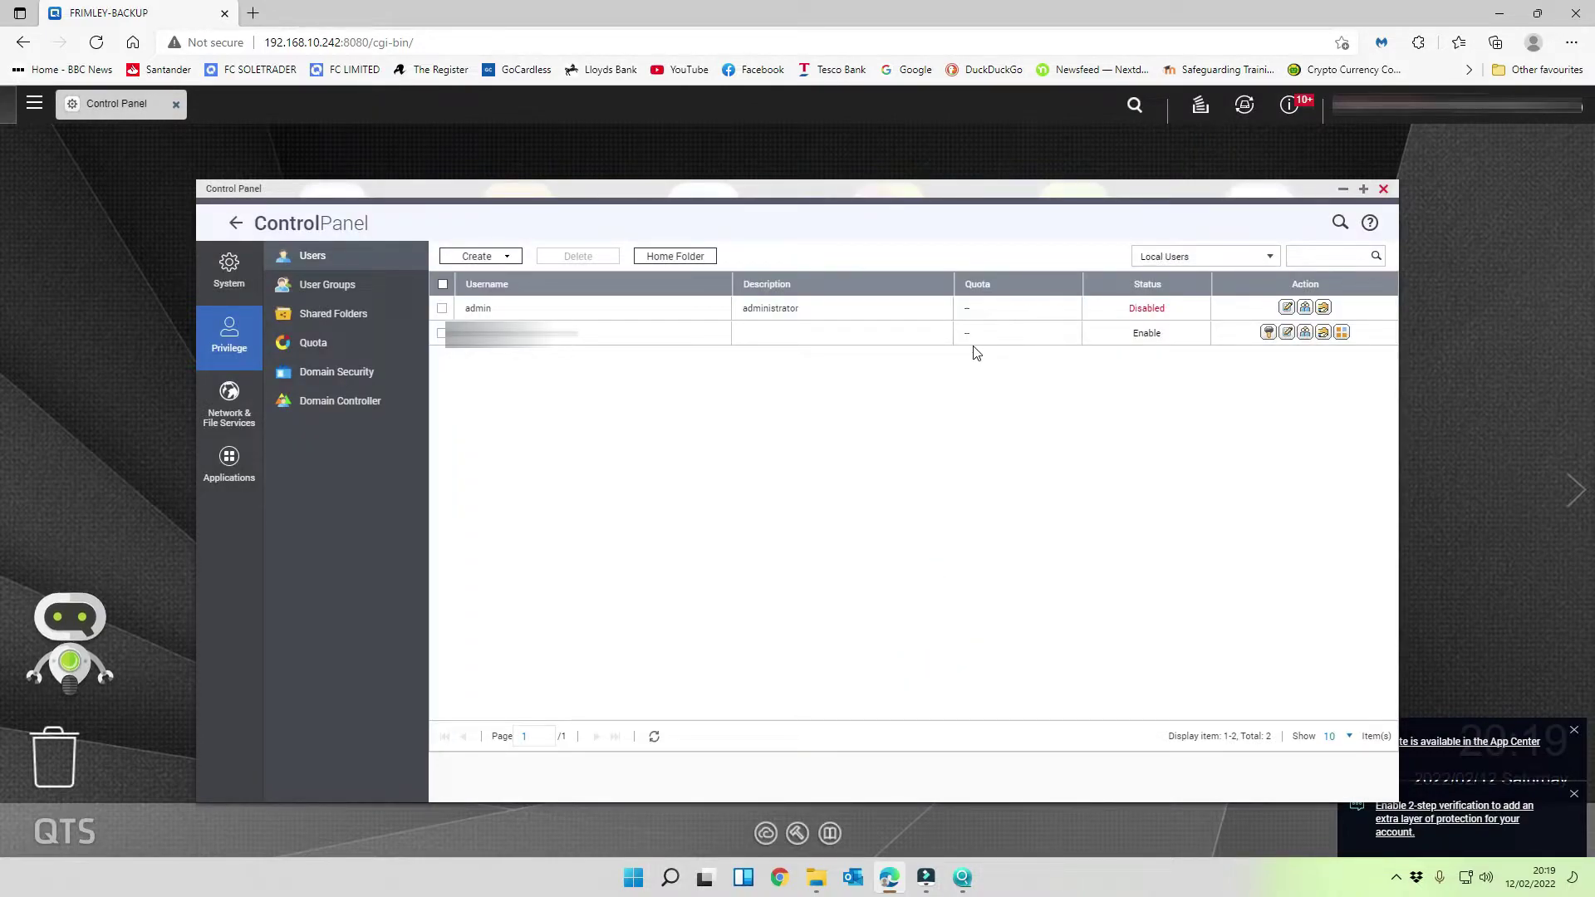
{"action": "left_click", "coordinate": [1382, 190]}
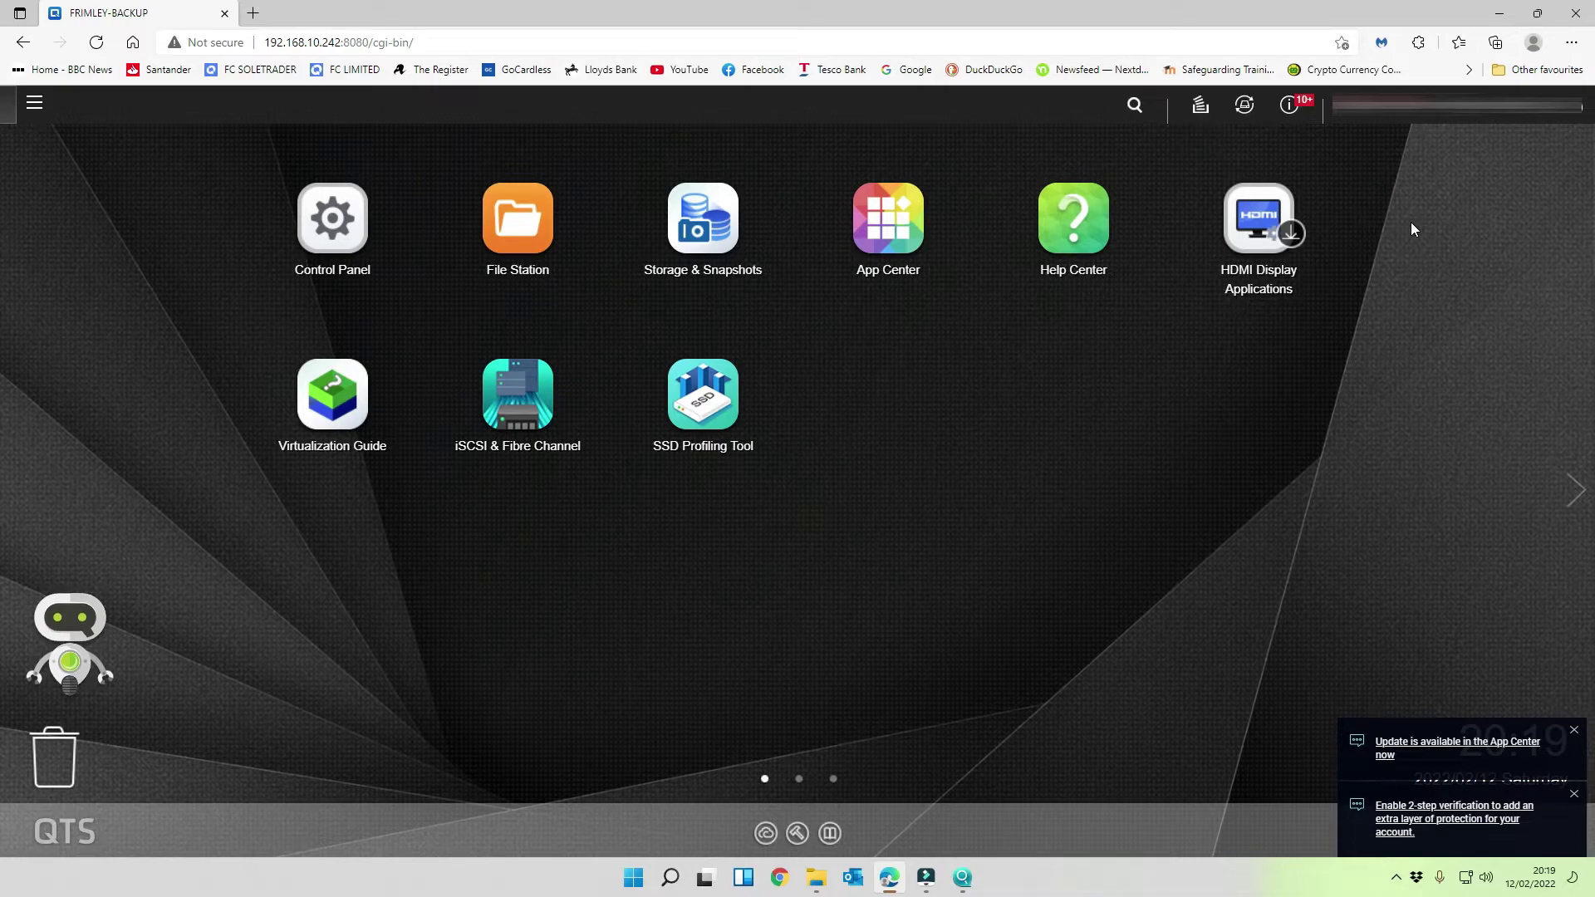
- Open Storage & Snapshots, skip its welcome introduction, and enlarge the window
{"action": "left_click", "coordinate": [719, 217]}
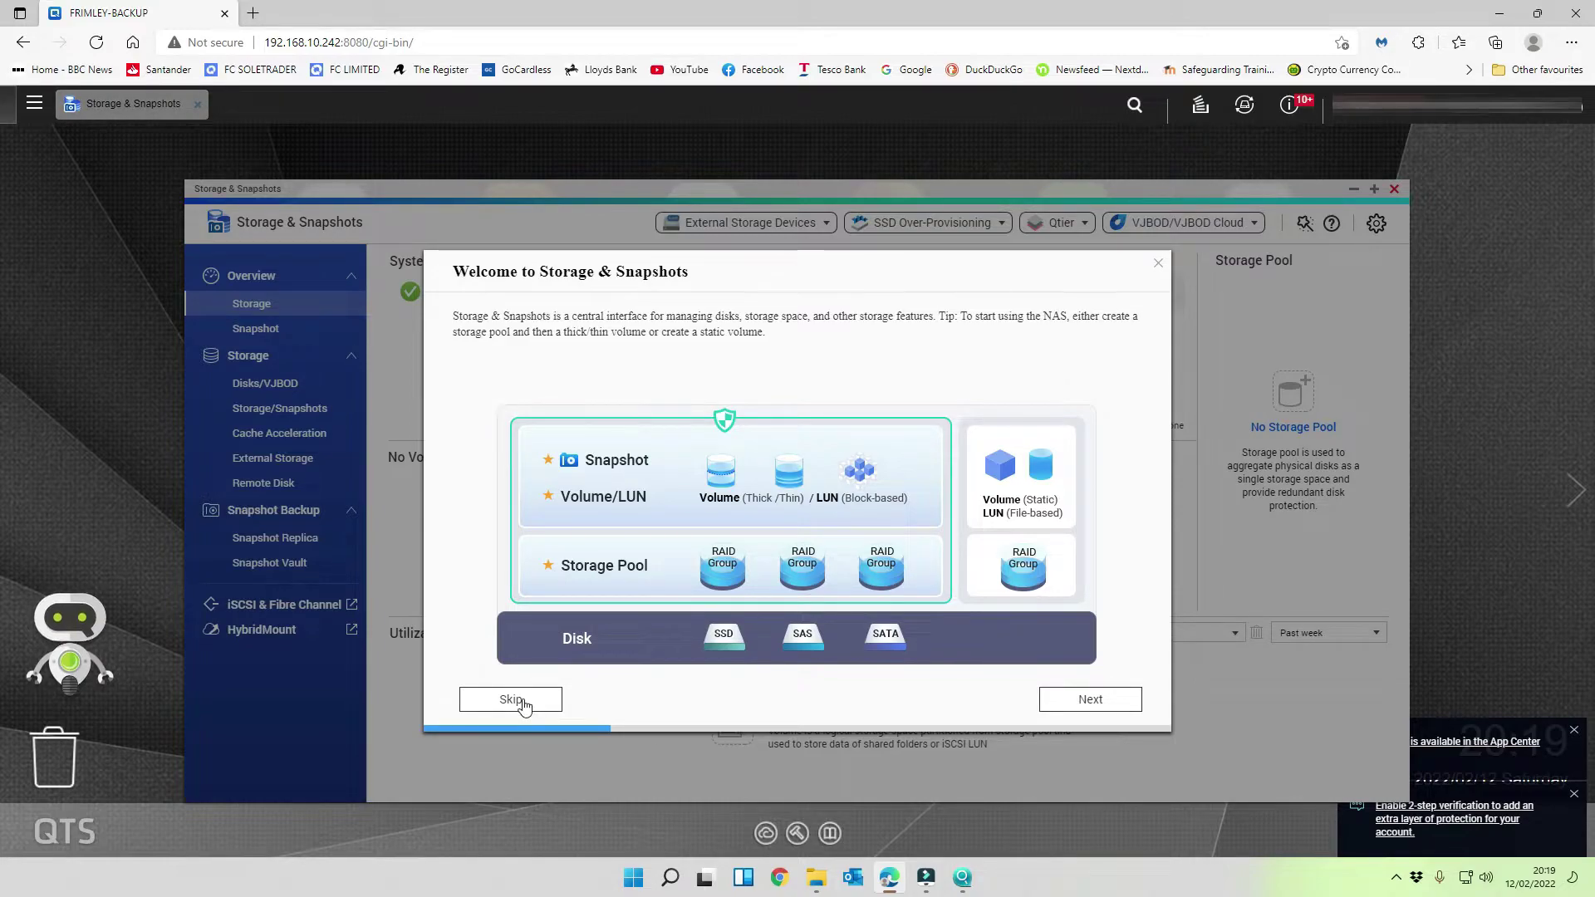
{"action": "left_click", "coordinate": [511, 700]}
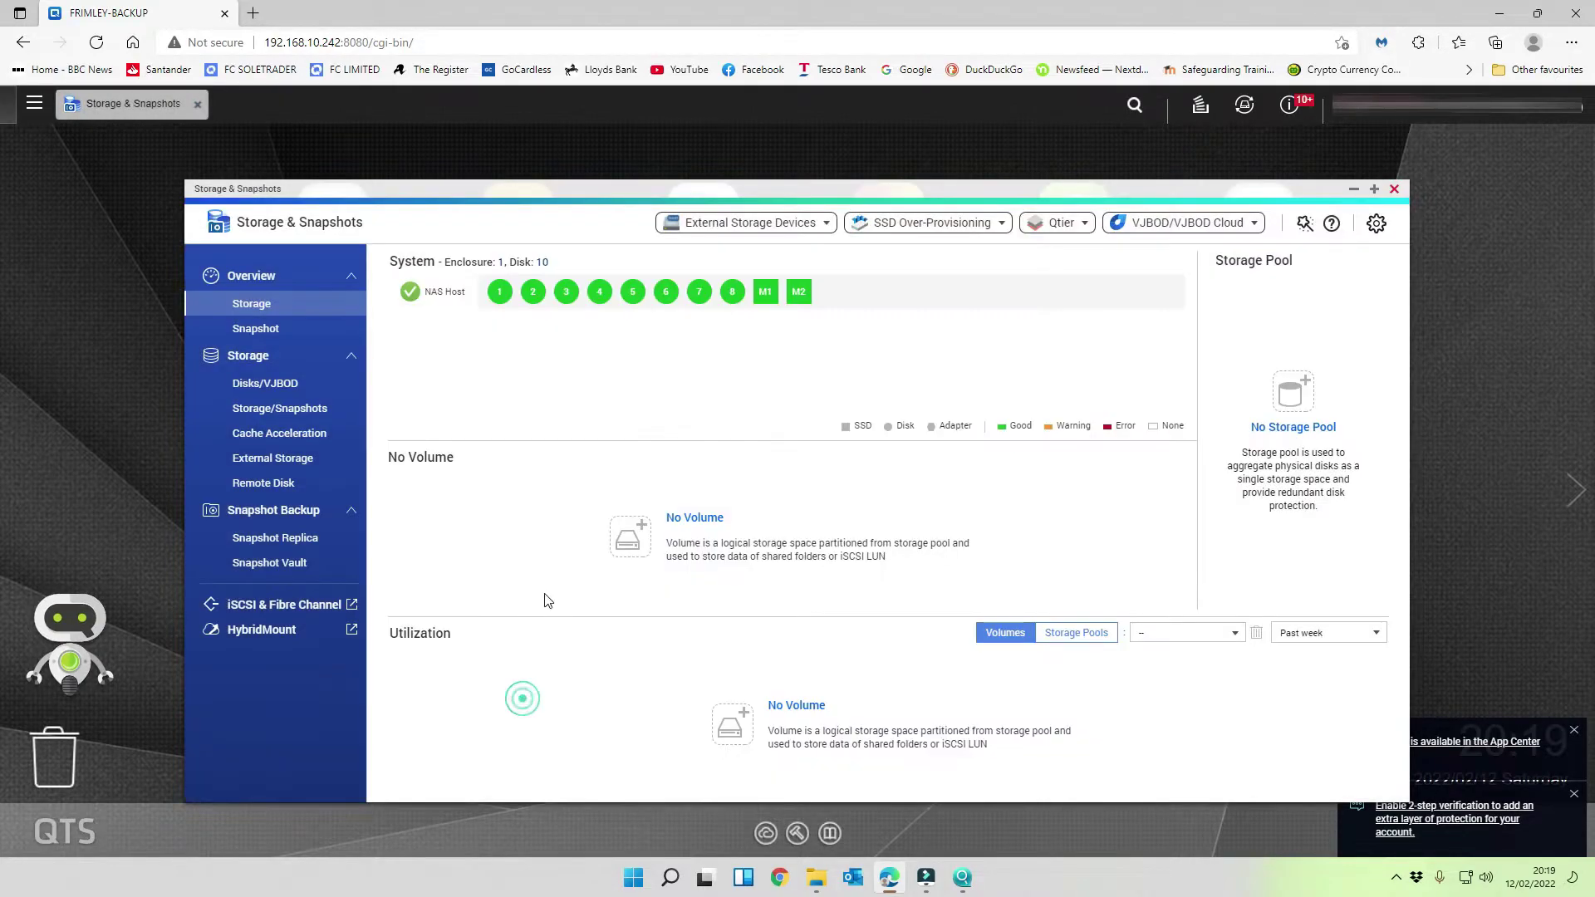
{"action": "left_click_drag", "start_coordinate": [613, 181], "coordinate": [614, 125]}
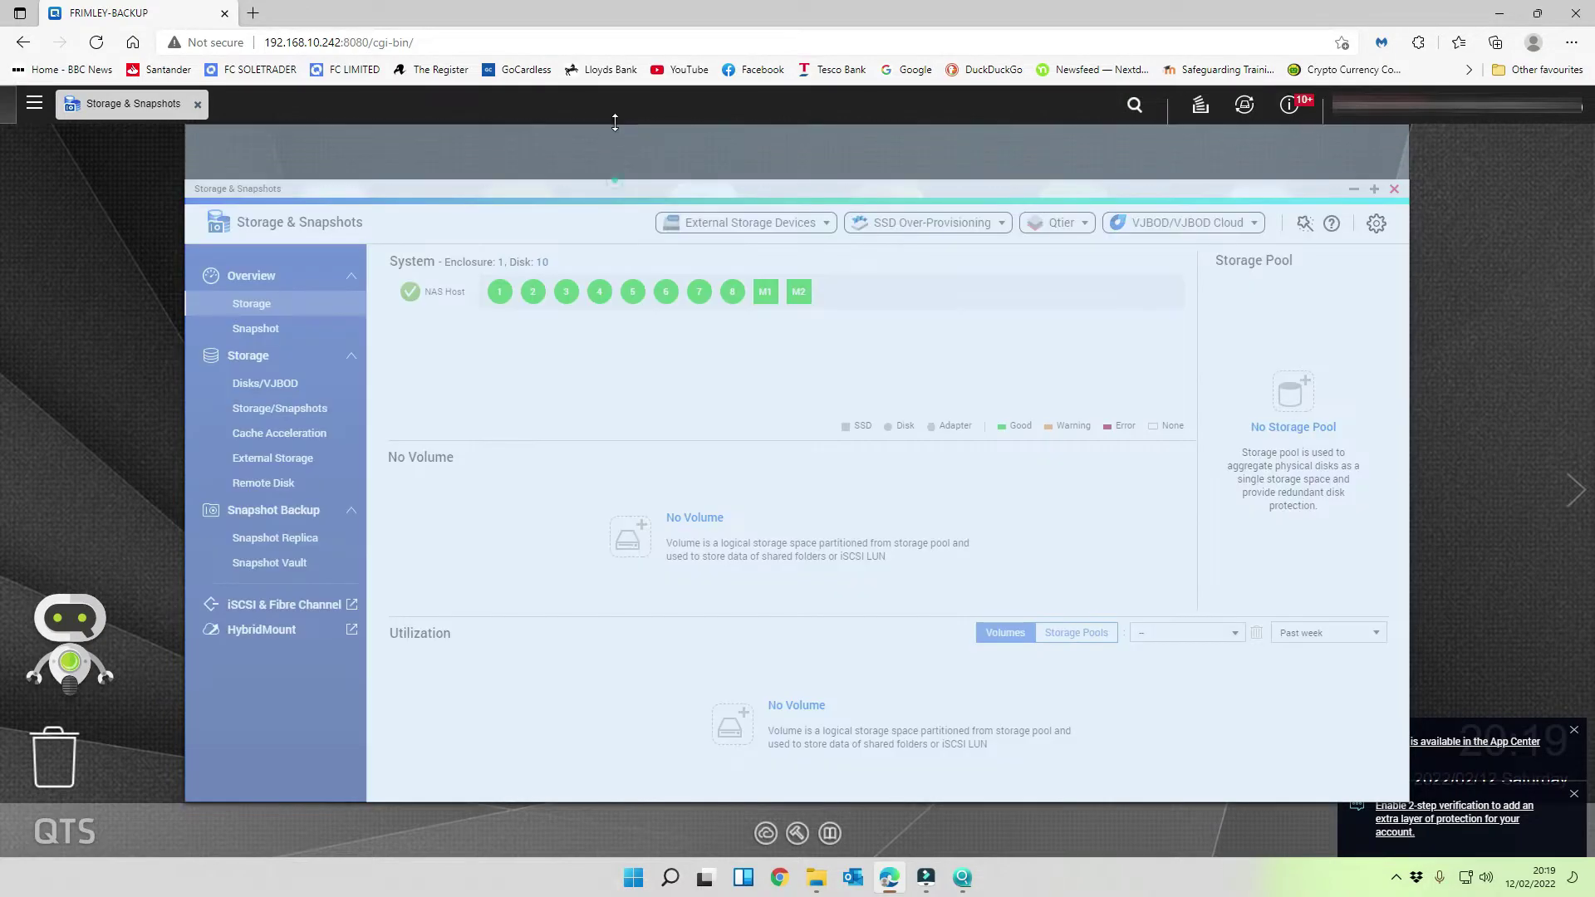
- Open Disk 1's health report, then view the health of Disks 2, 3, 4, 5 and 7
{"action": "mouse_move", "coordinate": [495, 240]}
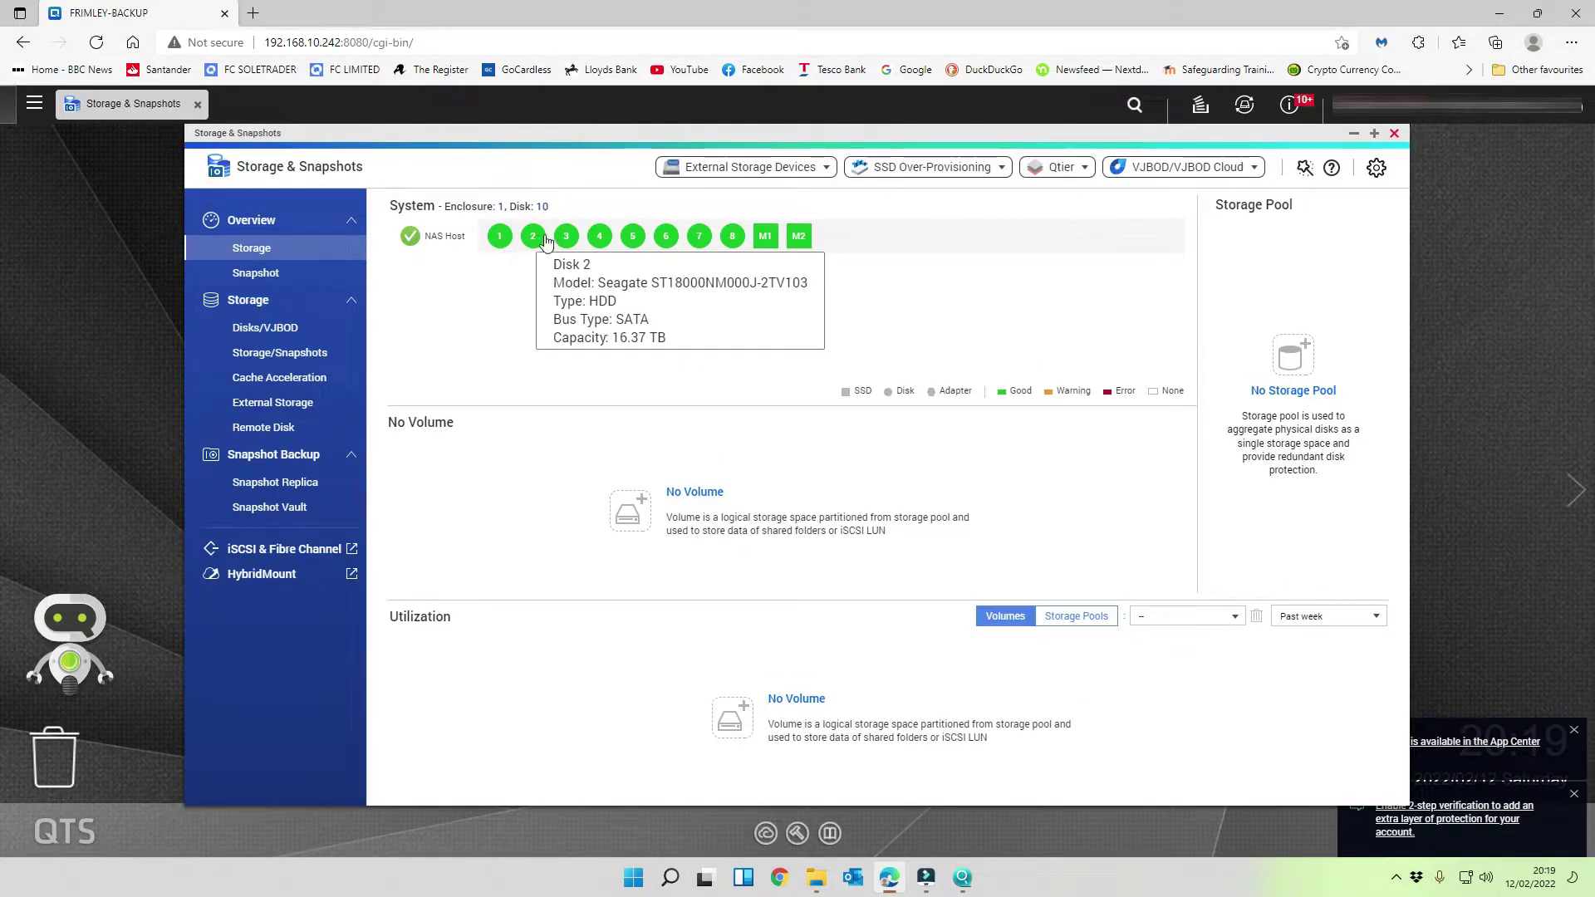
{"action": "left_click", "coordinate": [499, 240]}
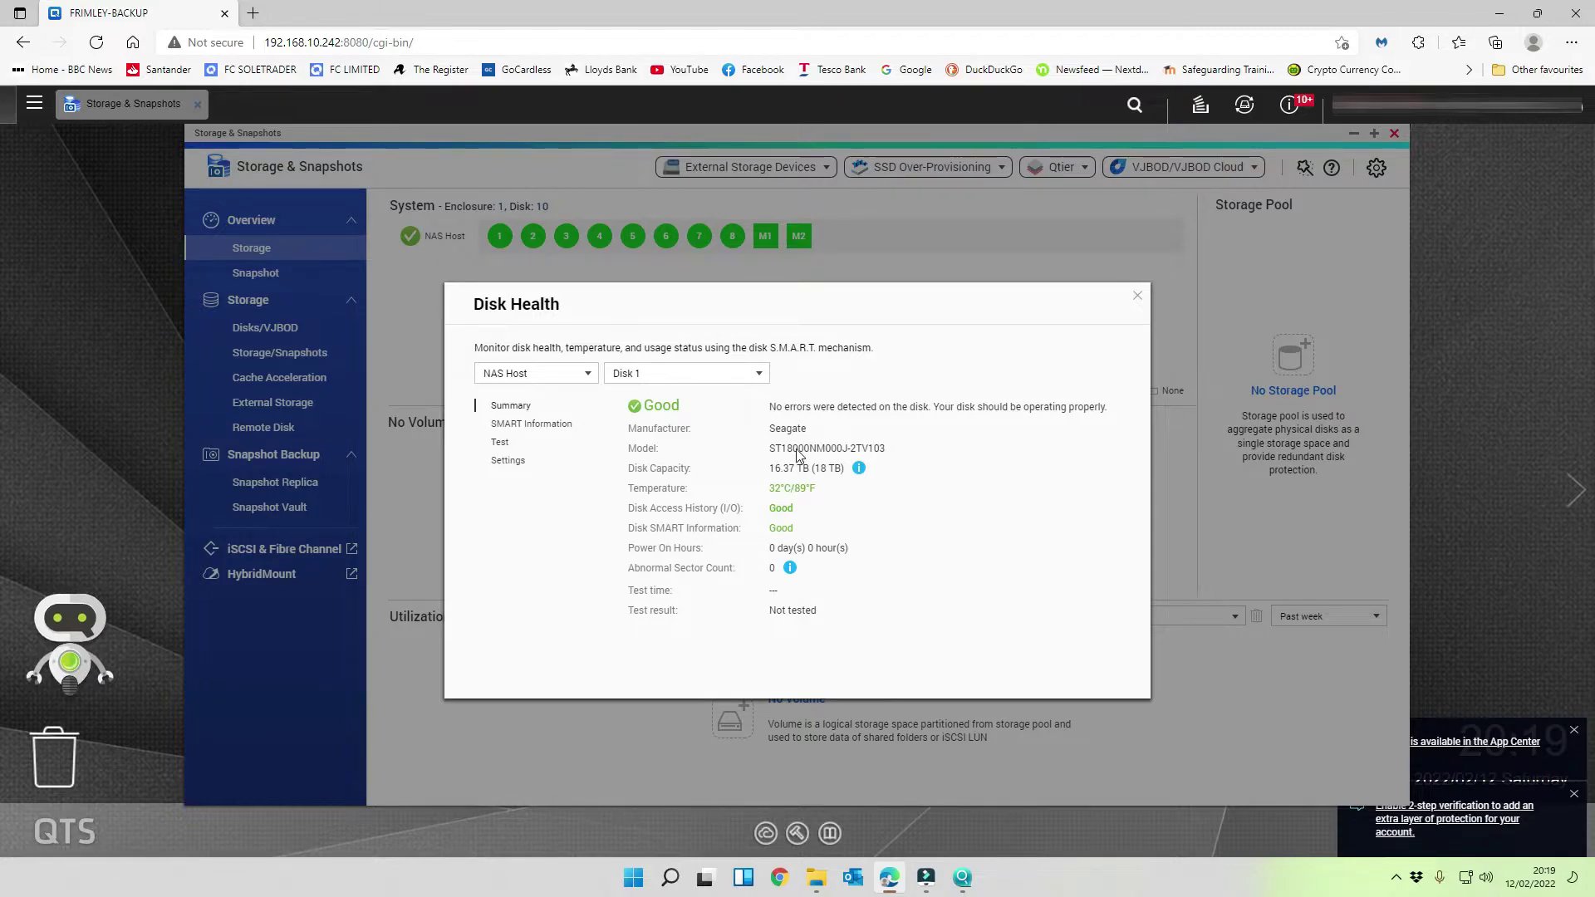
{"action": "left_click", "coordinate": [651, 372]}
{"action": "left_click", "coordinate": [649, 398]}
{"action": "left_click", "coordinate": [651, 373]}
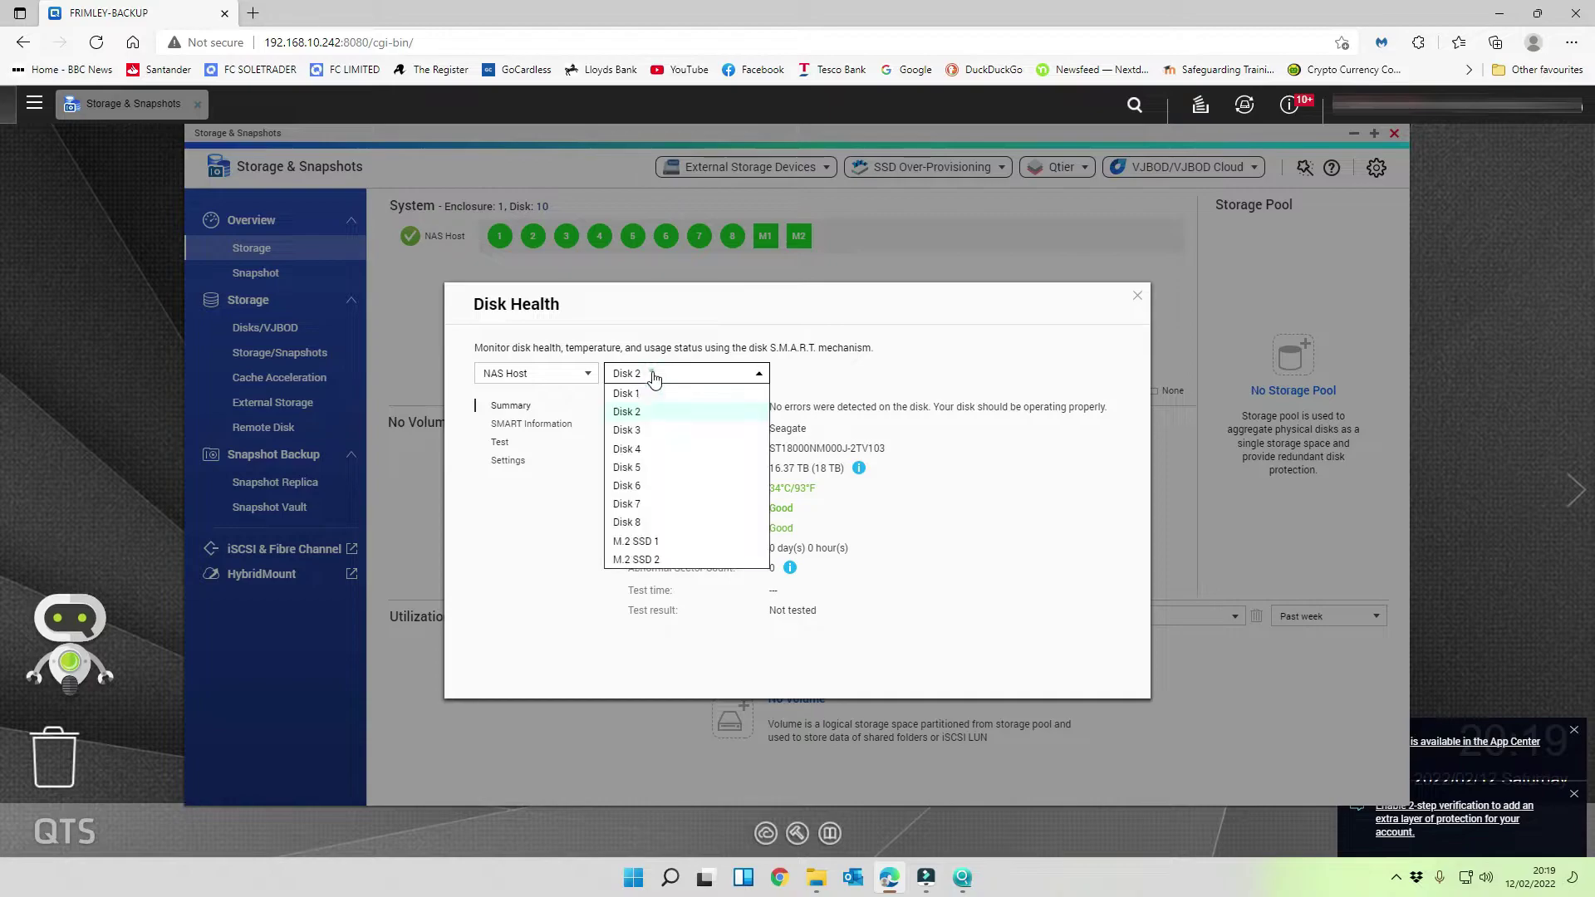
{"action": "left_click", "coordinate": [653, 429]}
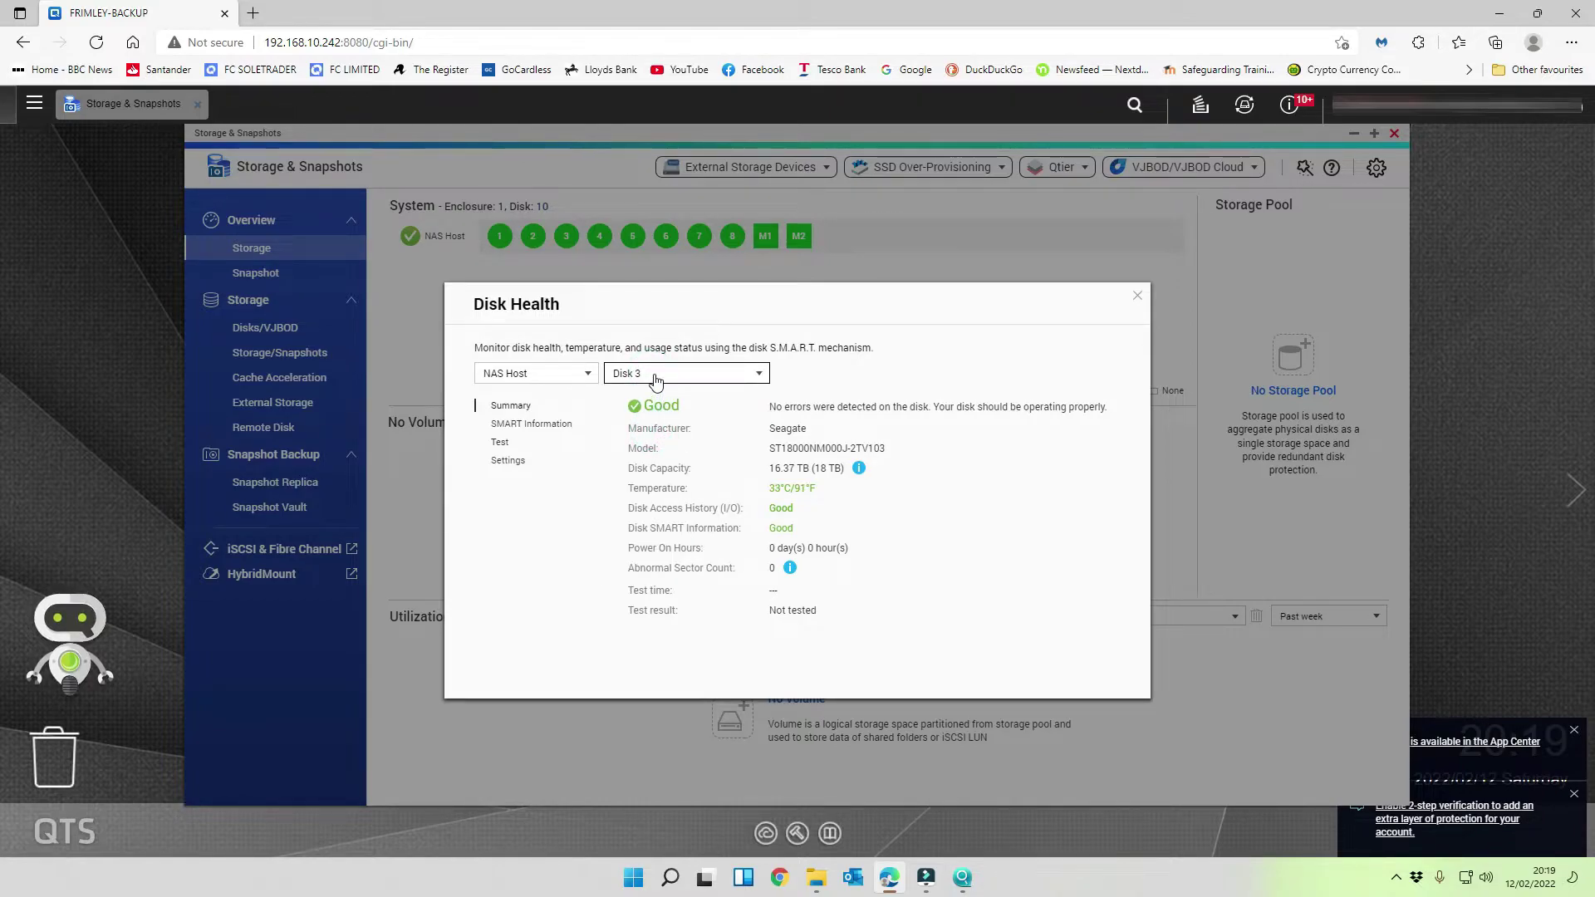
{"action": "left_click", "coordinate": [656, 376]}
{"action": "left_click", "coordinate": [638, 448]}
{"action": "left_click", "coordinate": [670, 373]}
{"action": "left_click", "coordinate": [644, 467]}
{"action": "left_click", "coordinate": [660, 370]}
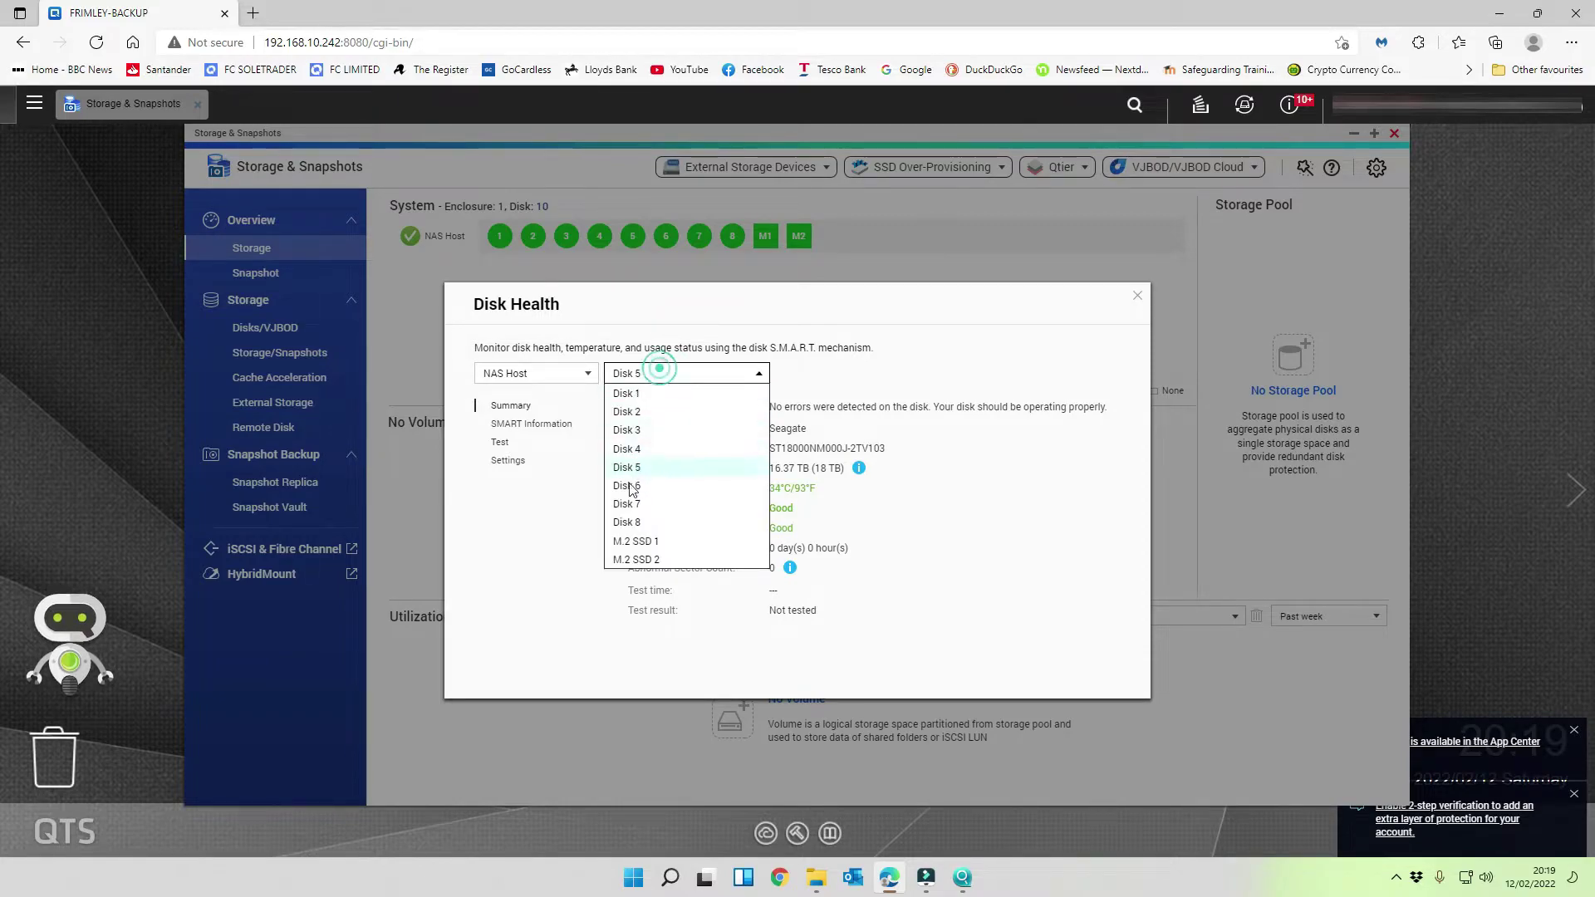
{"action": "left_click", "coordinate": [630, 503]}
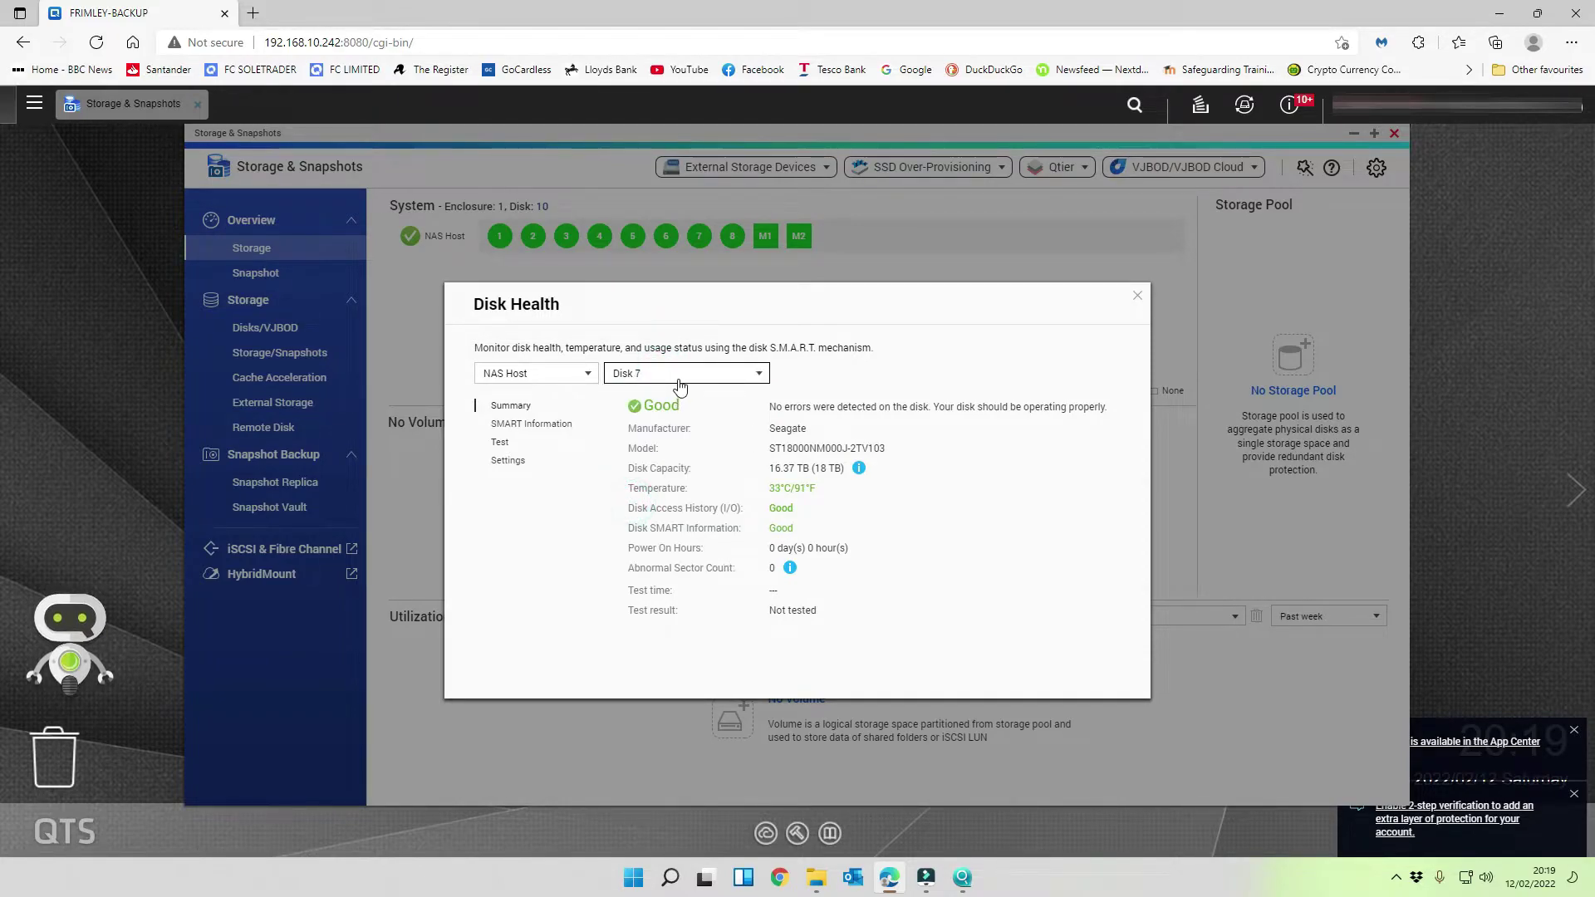
- Check the health of Disk 8 and both M.2 SSDs, then close the Disk Health report
{"action": "left_click", "coordinate": [679, 382]}
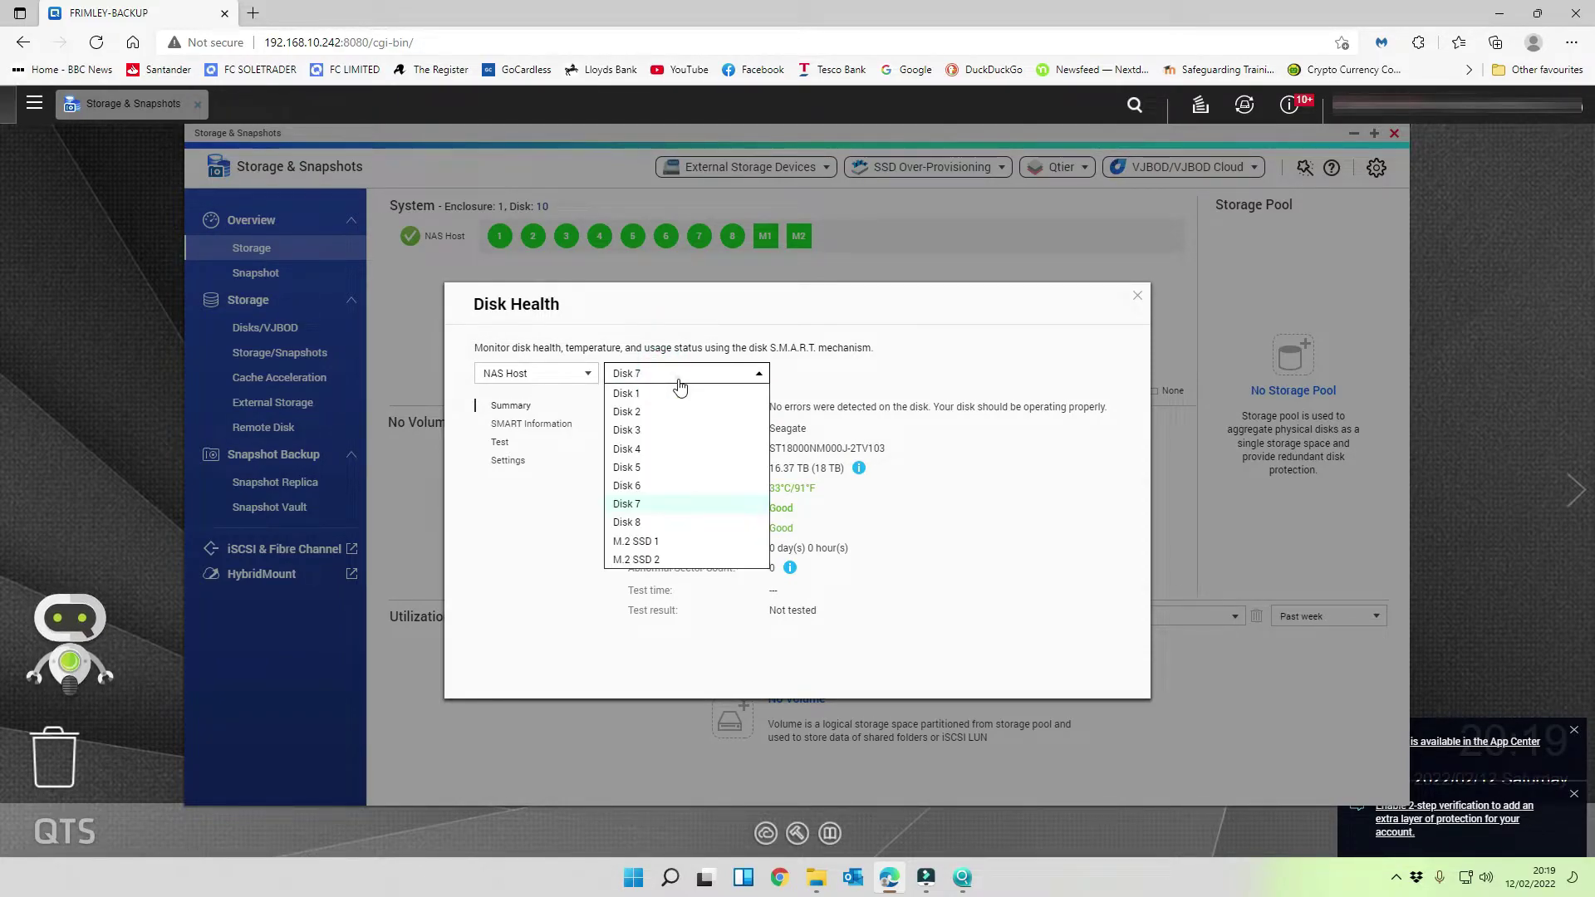
{"action": "left_click", "coordinate": [638, 521]}
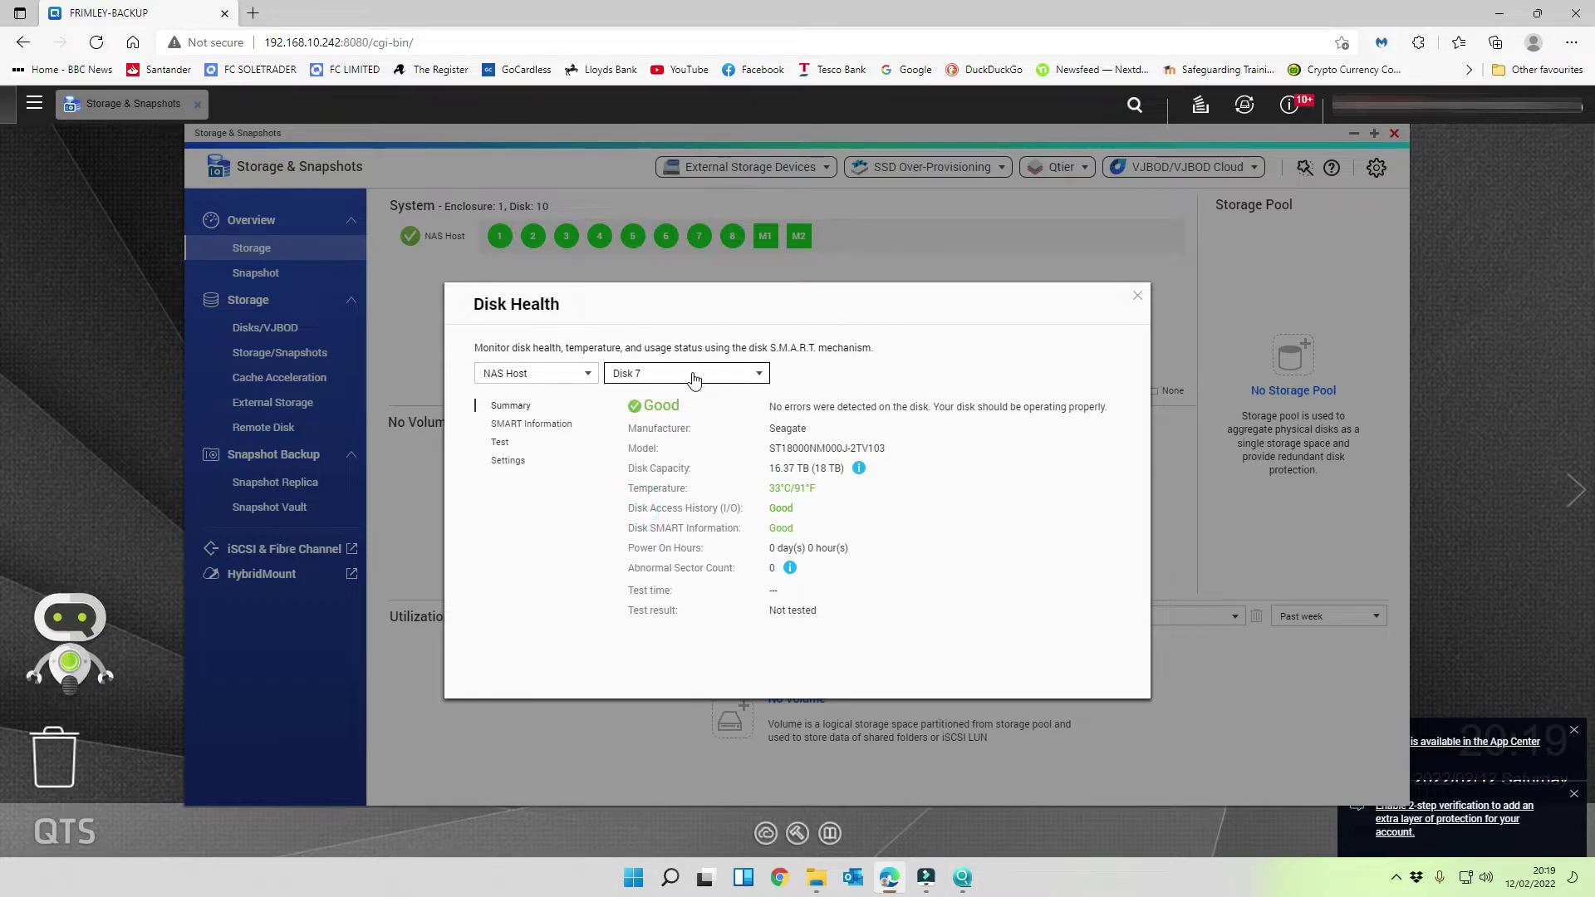
{"action": "left_click", "coordinate": [695, 379]}
{"action": "left_click", "coordinate": [660, 523]}
{"action": "left_click", "coordinate": [710, 376]}
{"action": "left_click", "coordinate": [664, 544]}
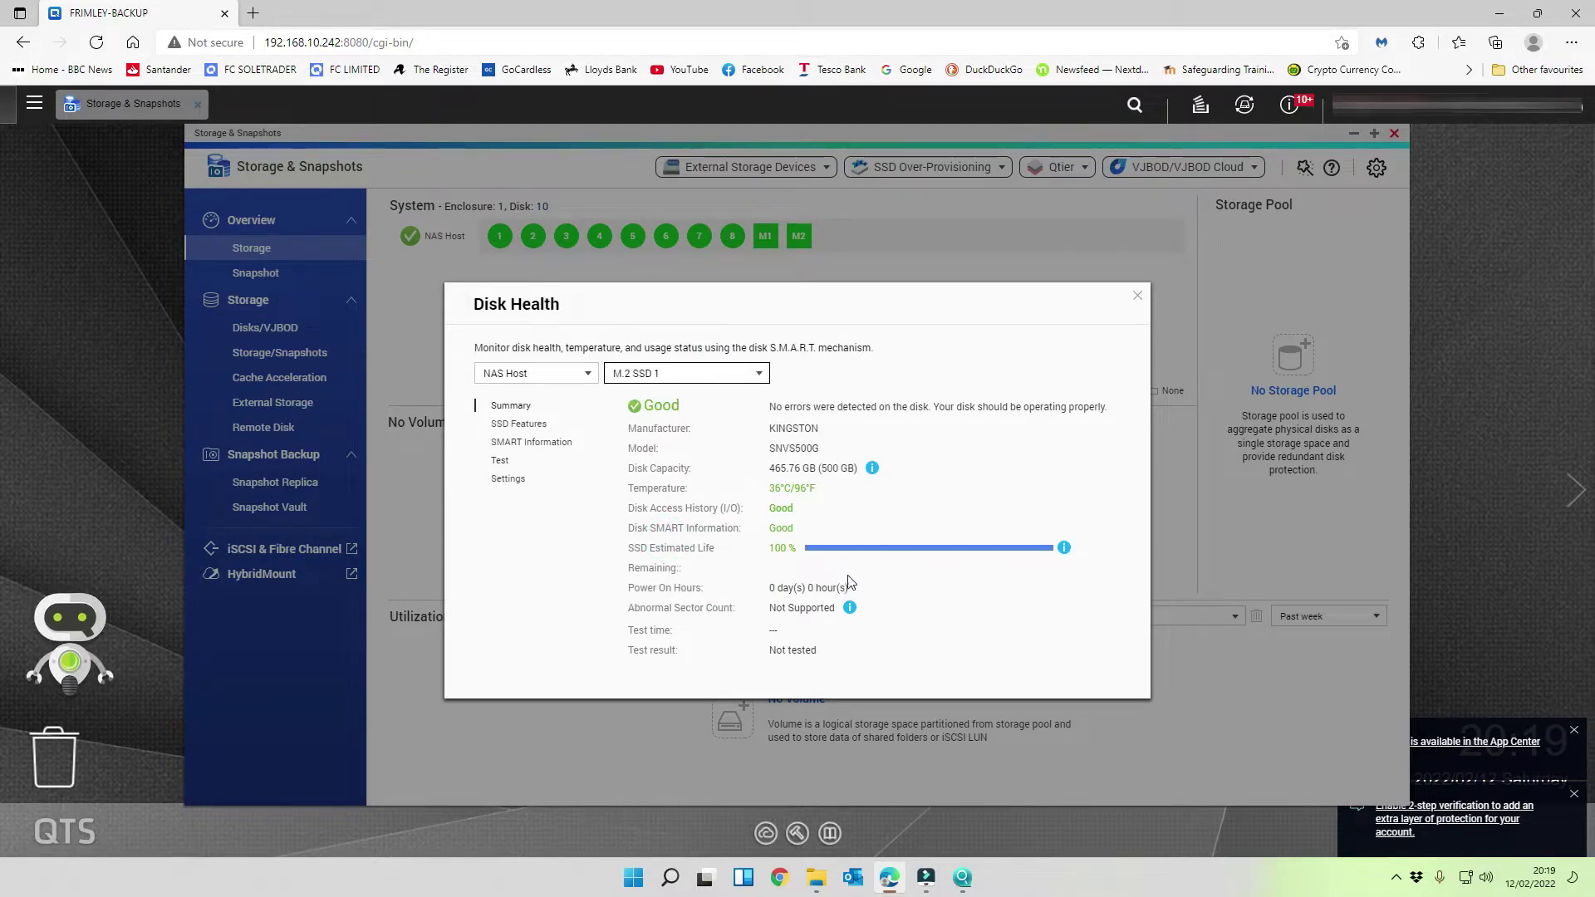
{"action": "left_click", "coordinate": [686, 374]}
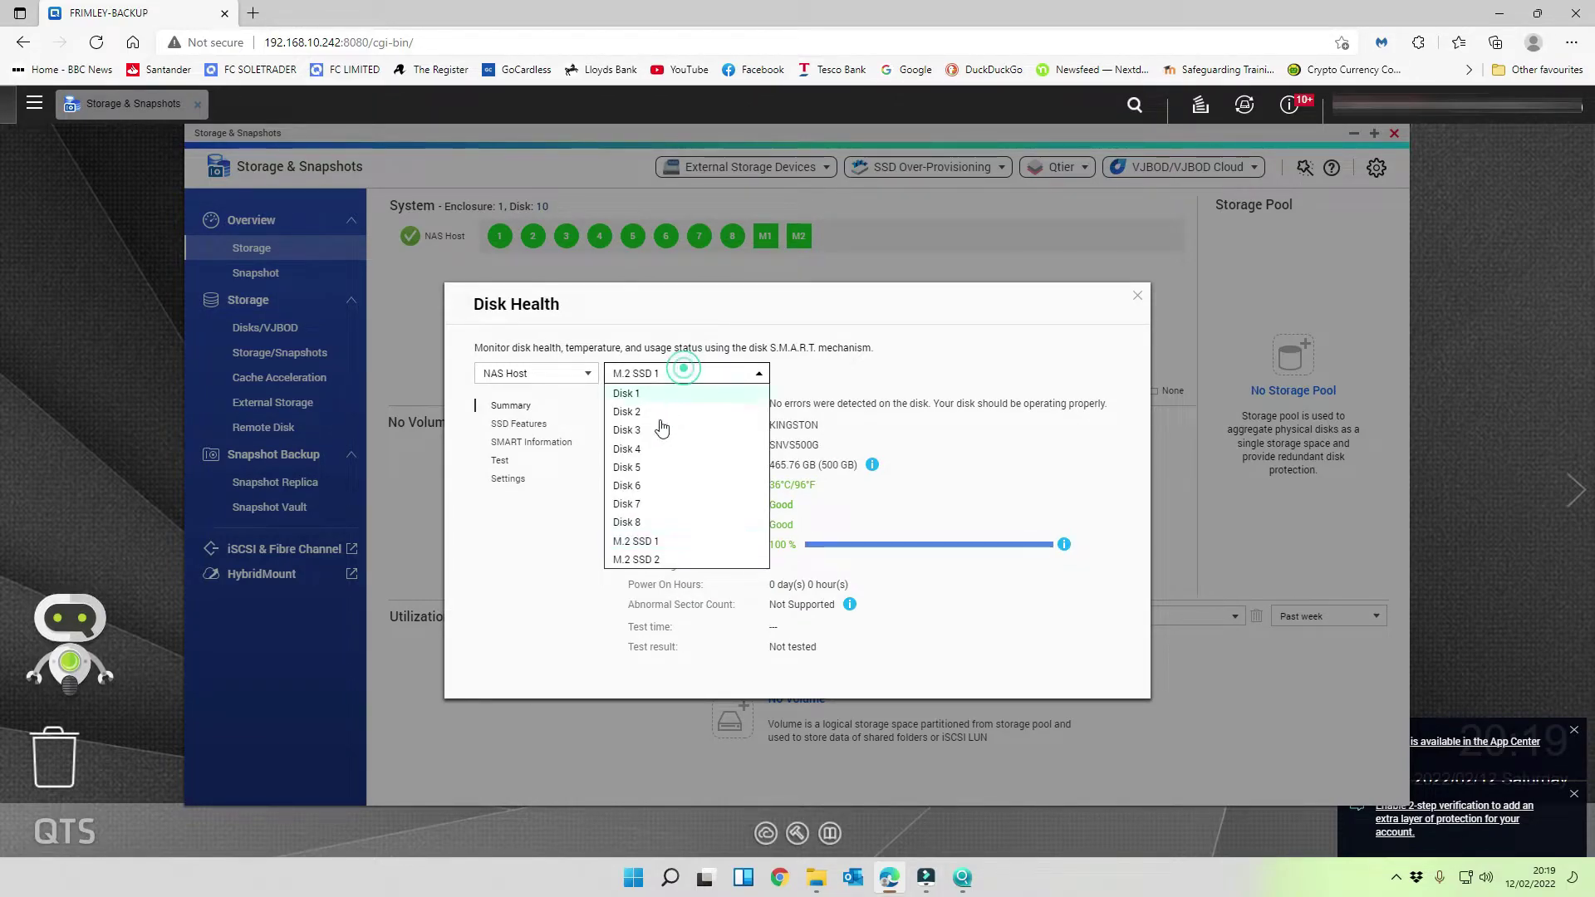
{"action": "left_click", "coordinate": [637, 560]}
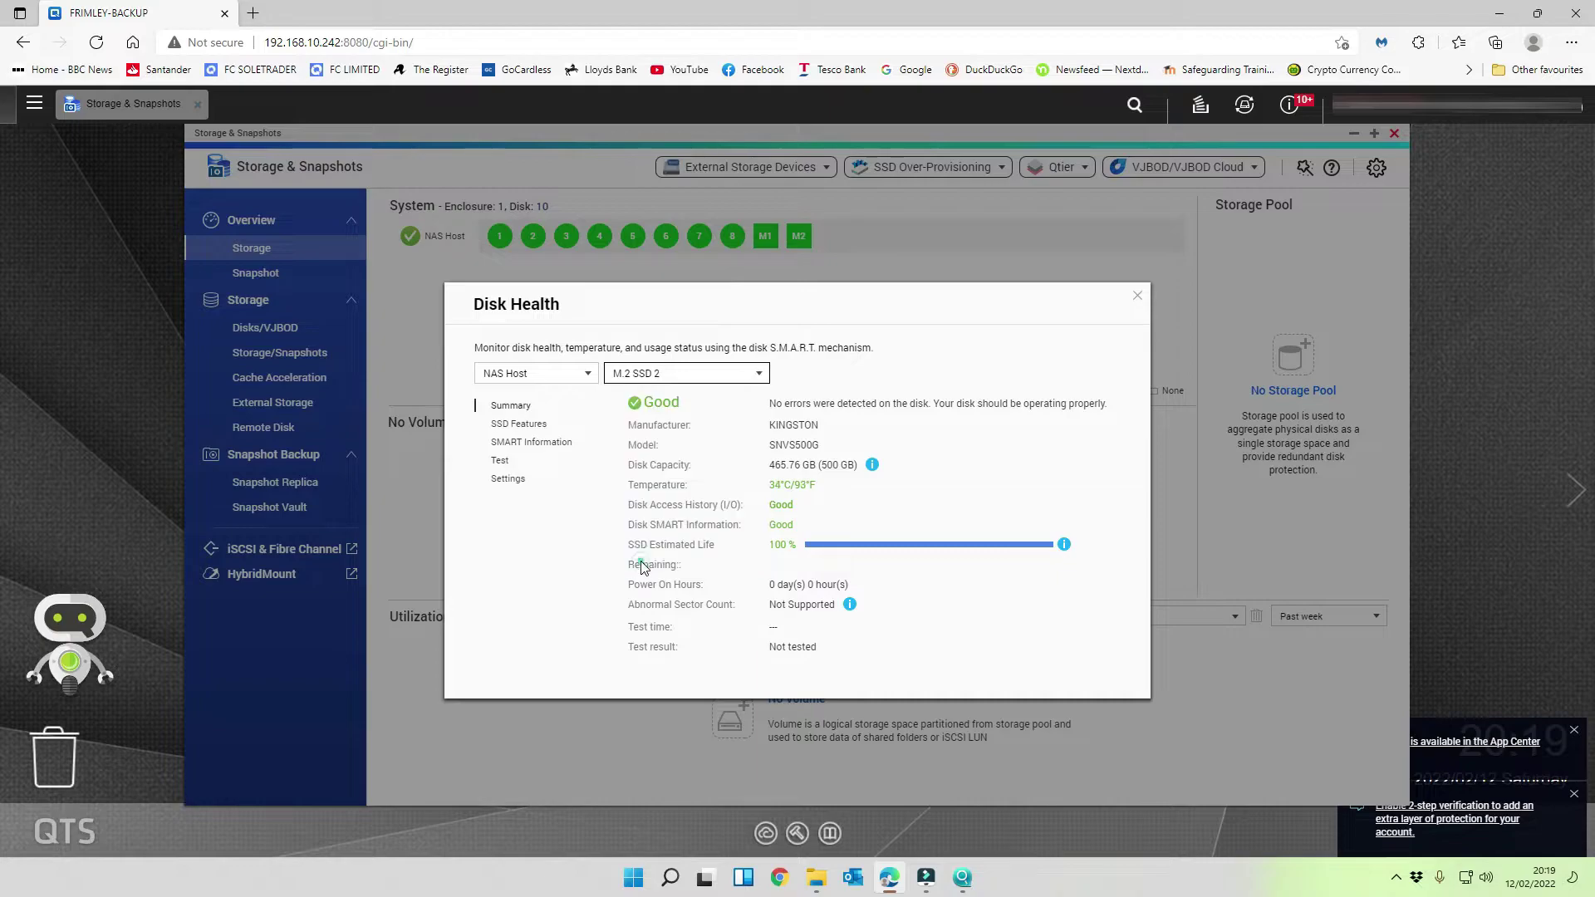
{"action": "left_click", "coordinate": [1138, 296]}
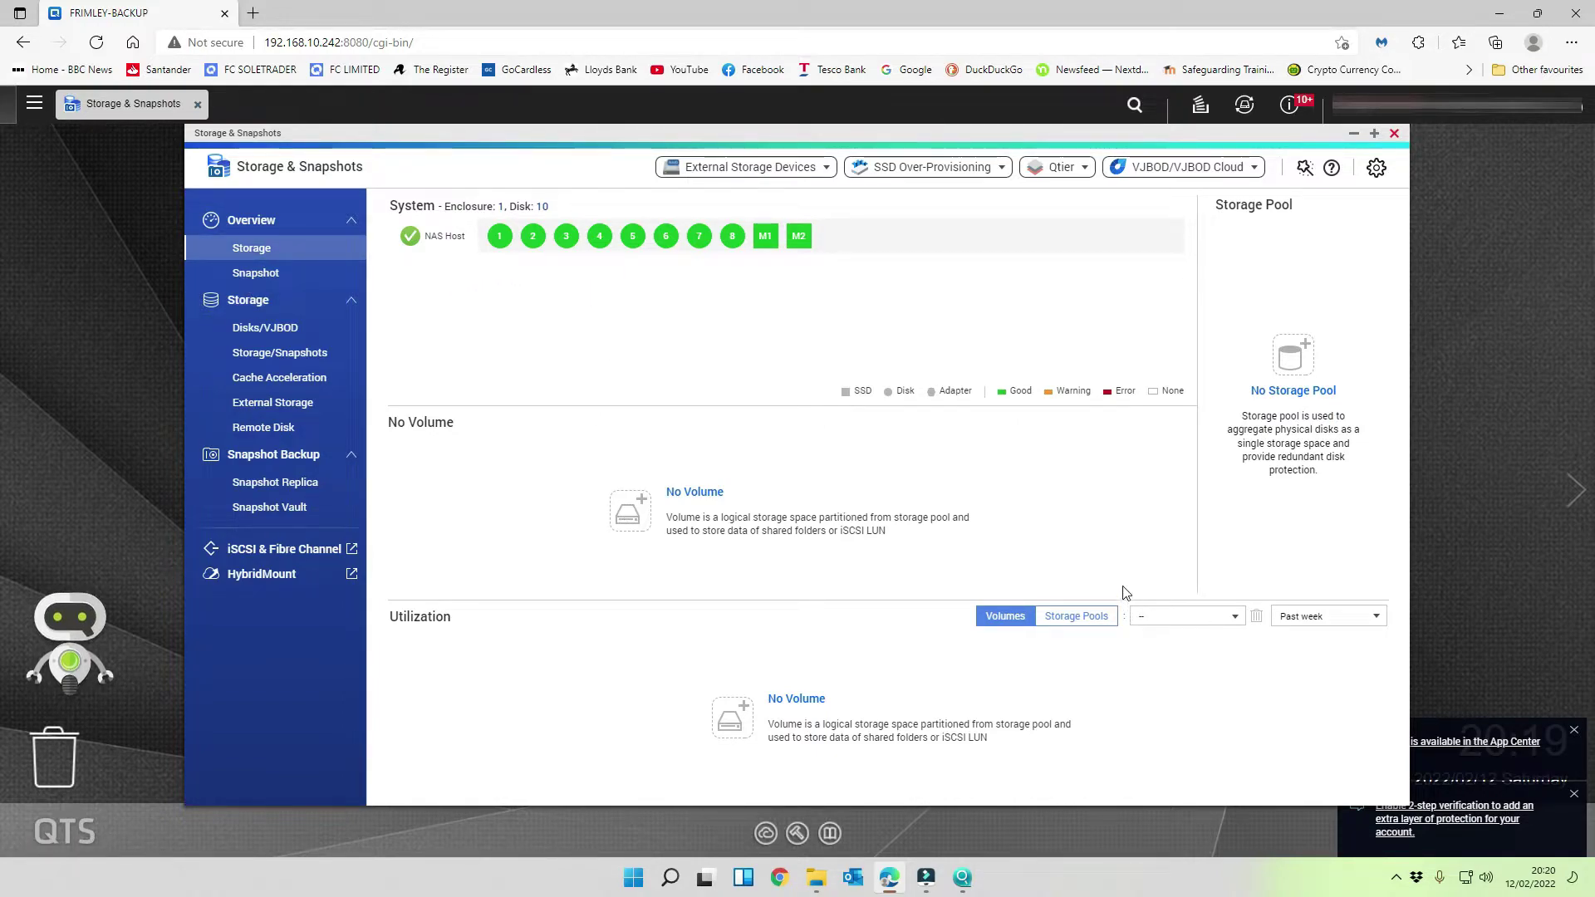
{"action": "left_click", "coordinate": [1293, 362]}
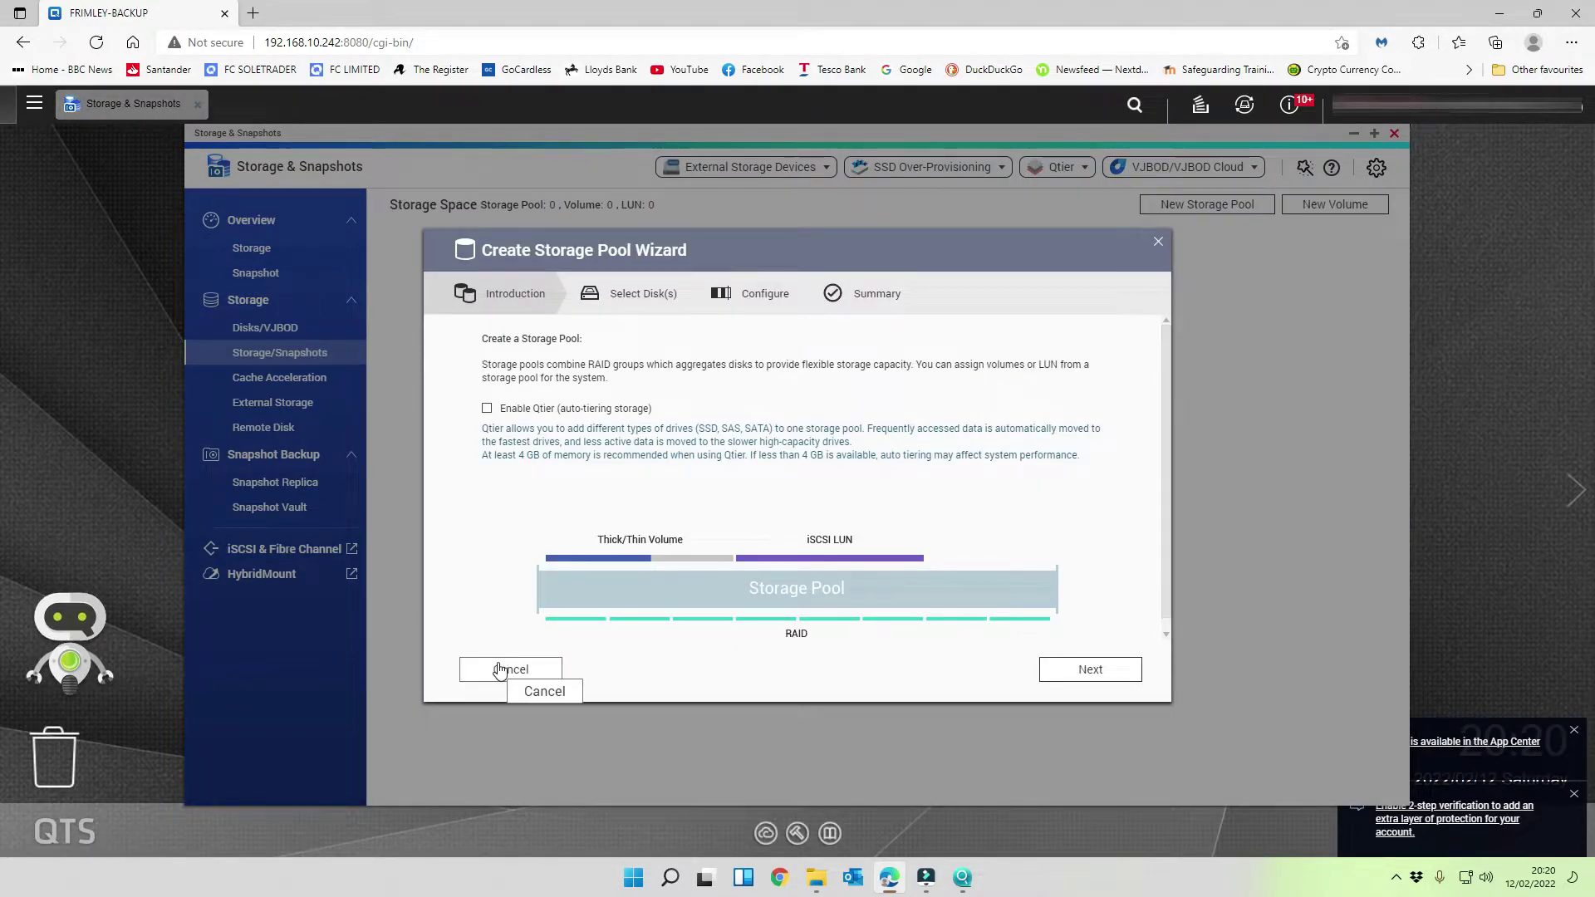
{"action": "left_click", "coordinate": [499, 669]}
{"action": "left_click", "coordinate": [273, 221]}
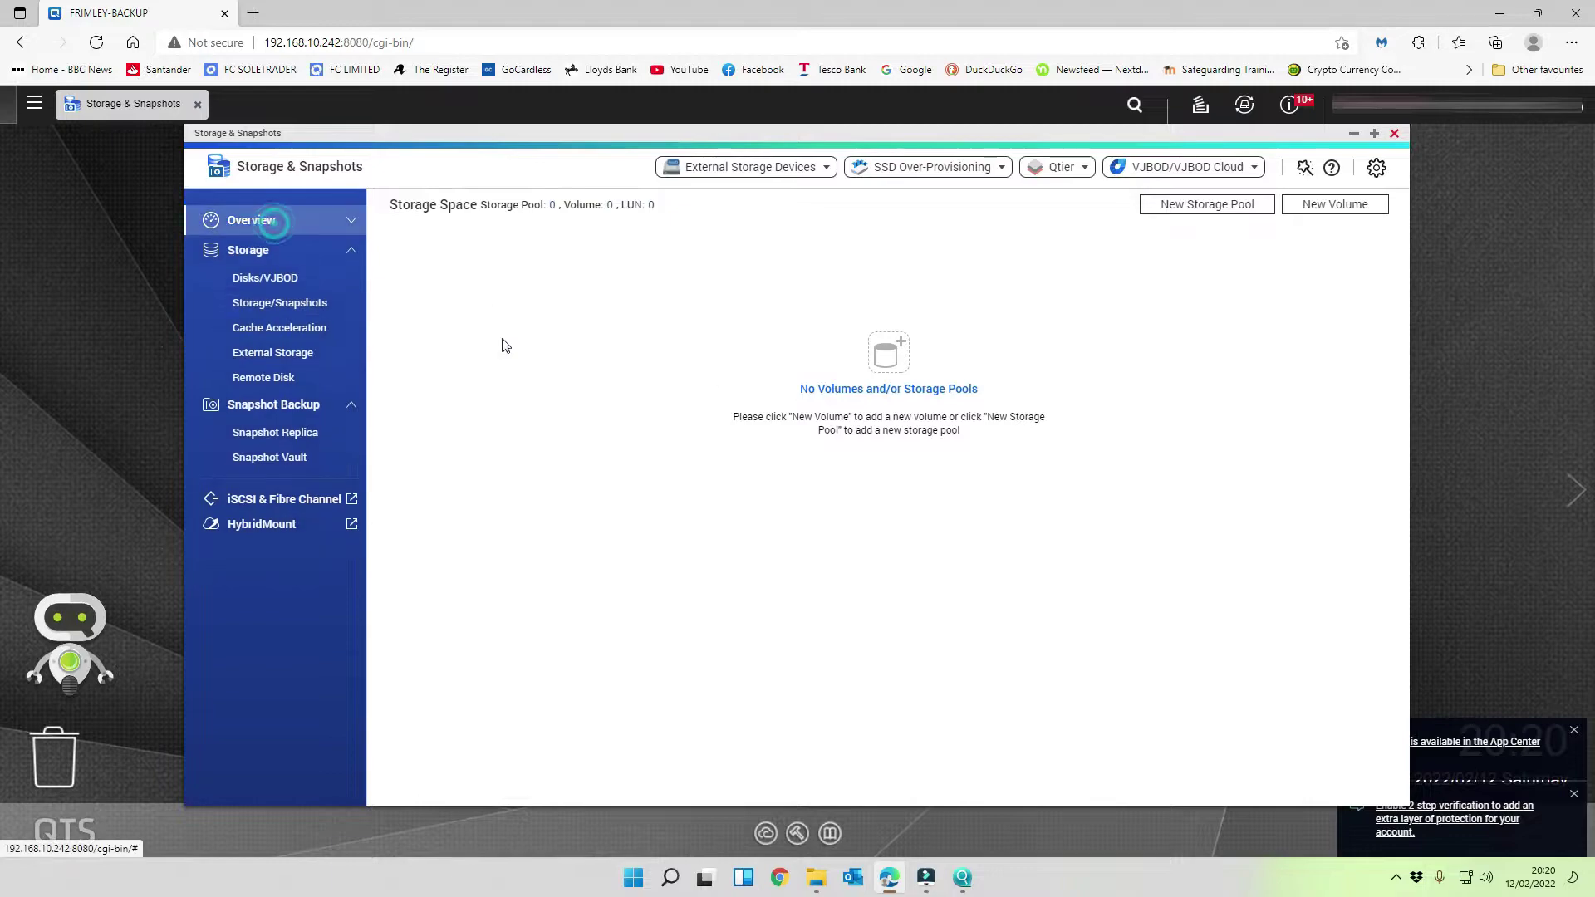
{"action": "left_click", "coordinate": [250, 220]}
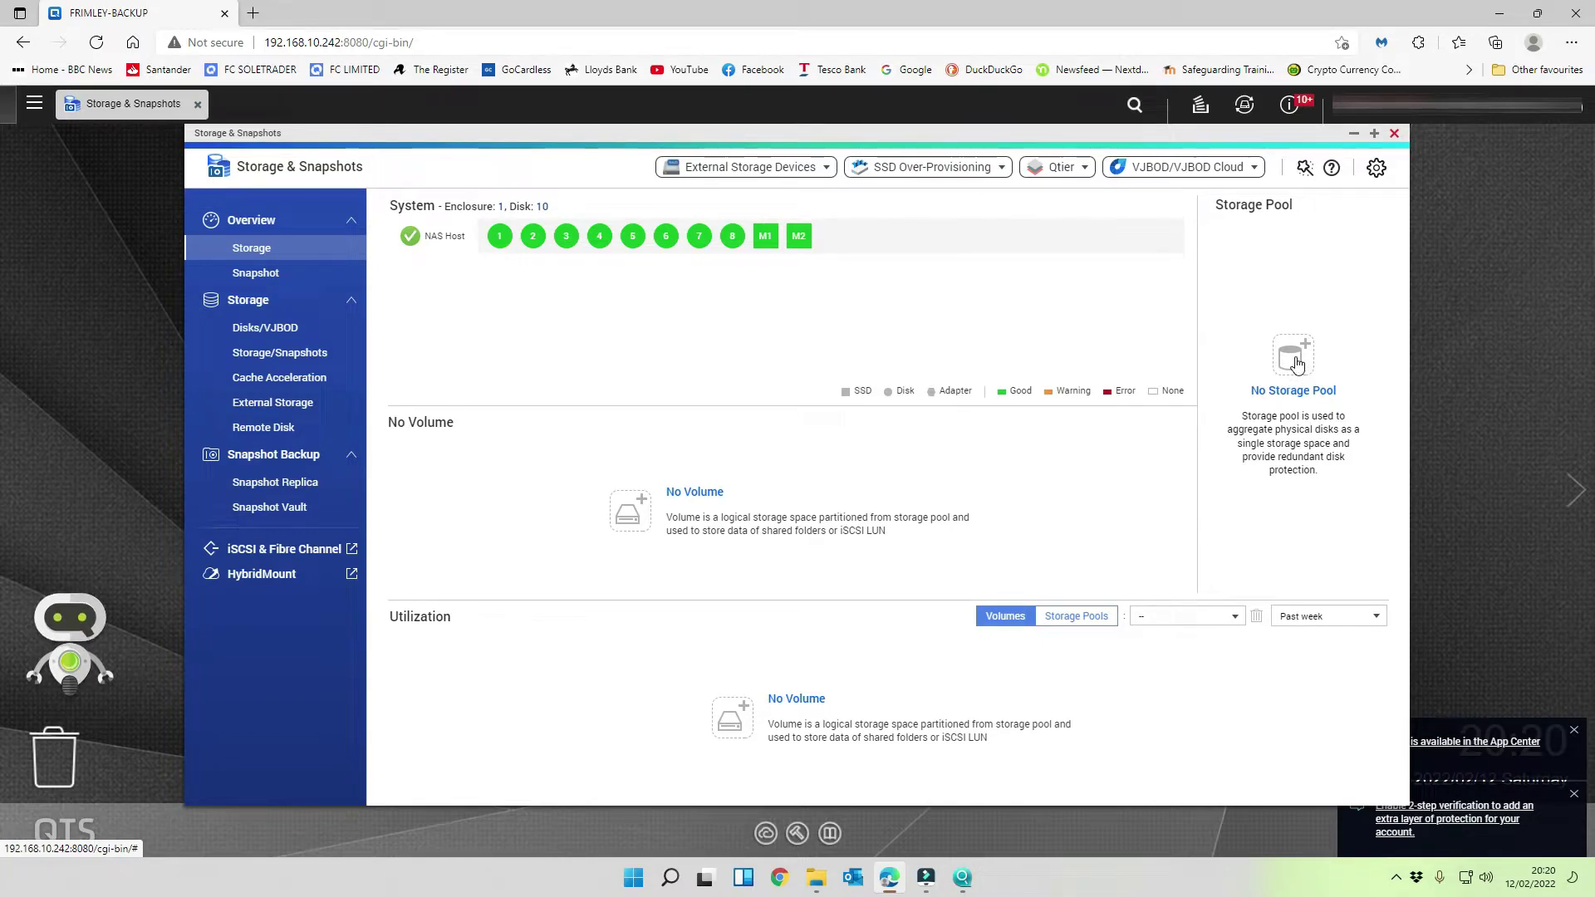
- Launch the Create Storage Pool Wizard and advance to its Select Disk(s) step
{"action": "left_click", "coordinate": [1297, 361]}
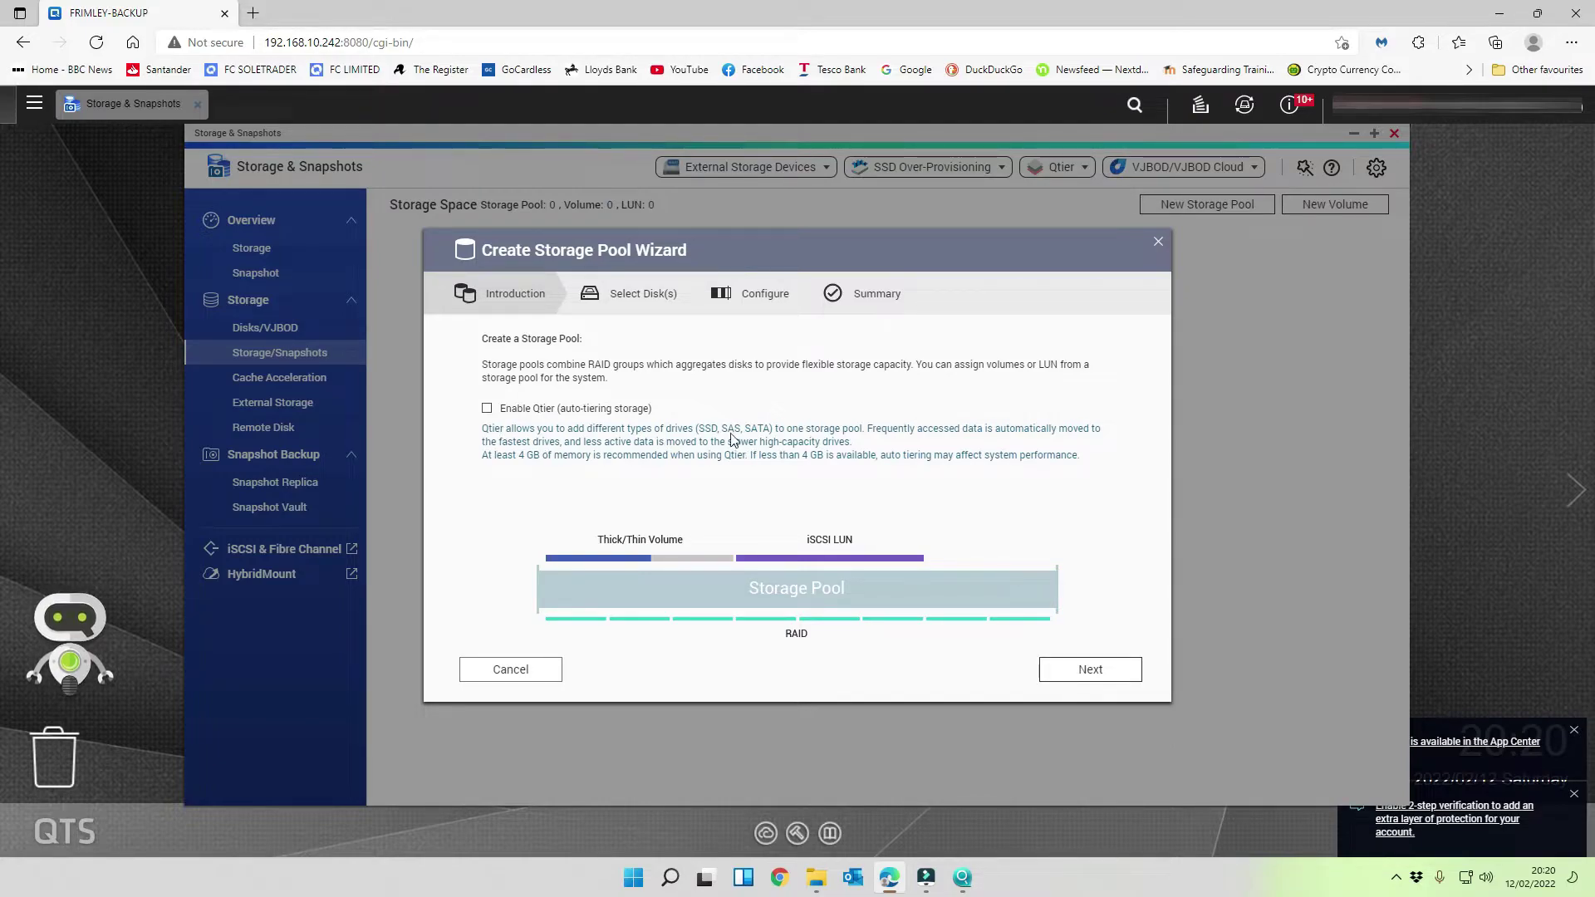
{"action": "scroll", "coordinate": [877, 558], "scroll_direction": "down", "scroll_amount": 1}
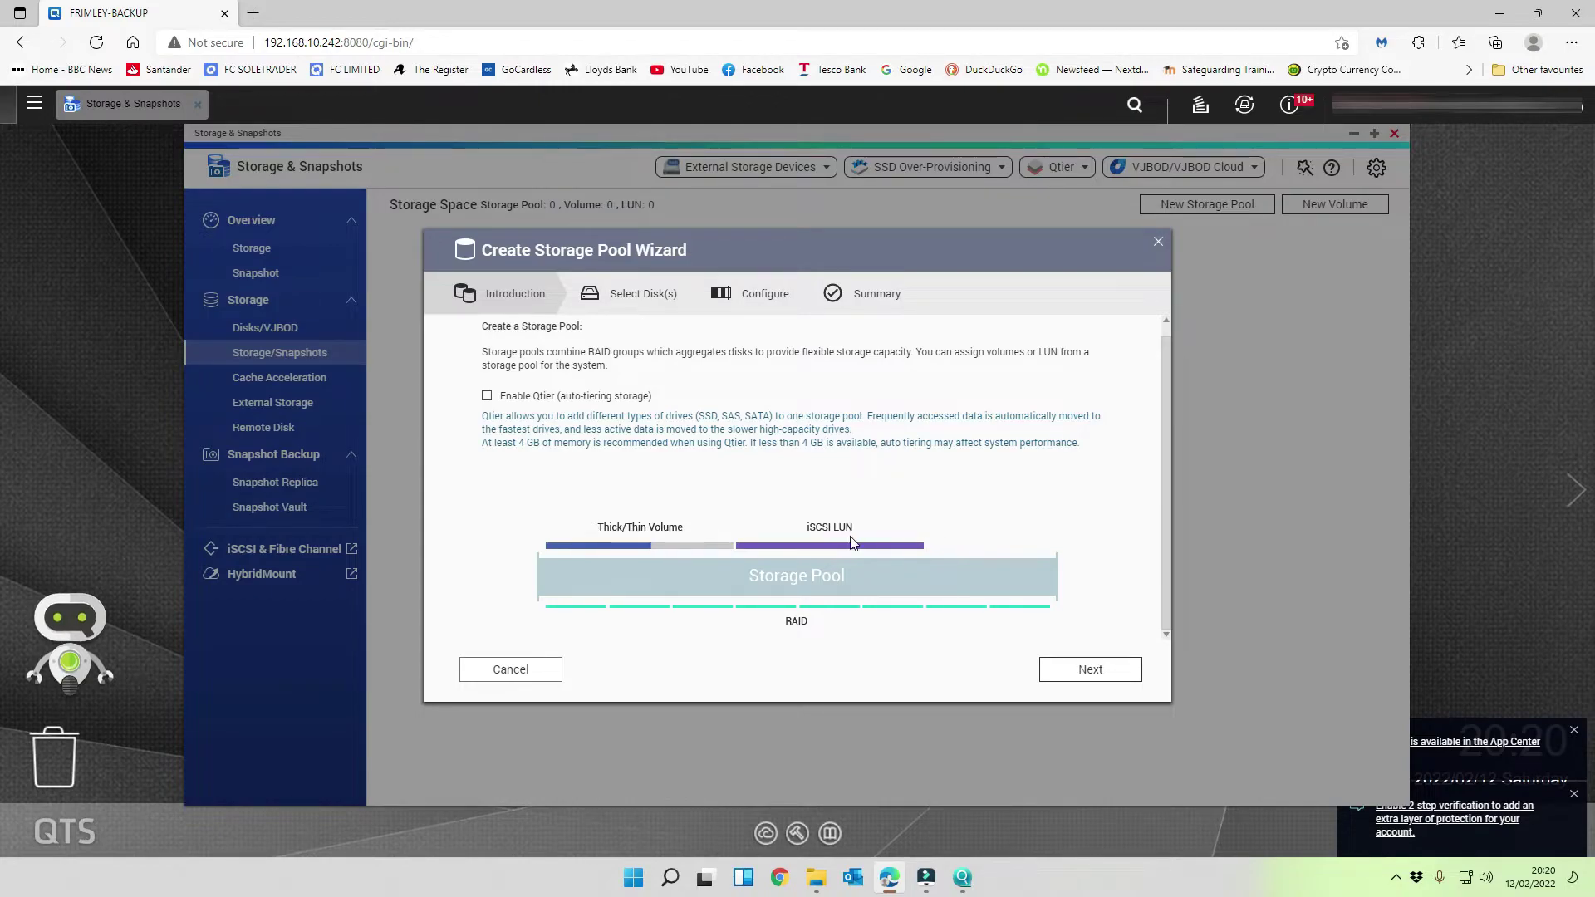
{"action": "left_click", "coordinate": [1076, 673]}
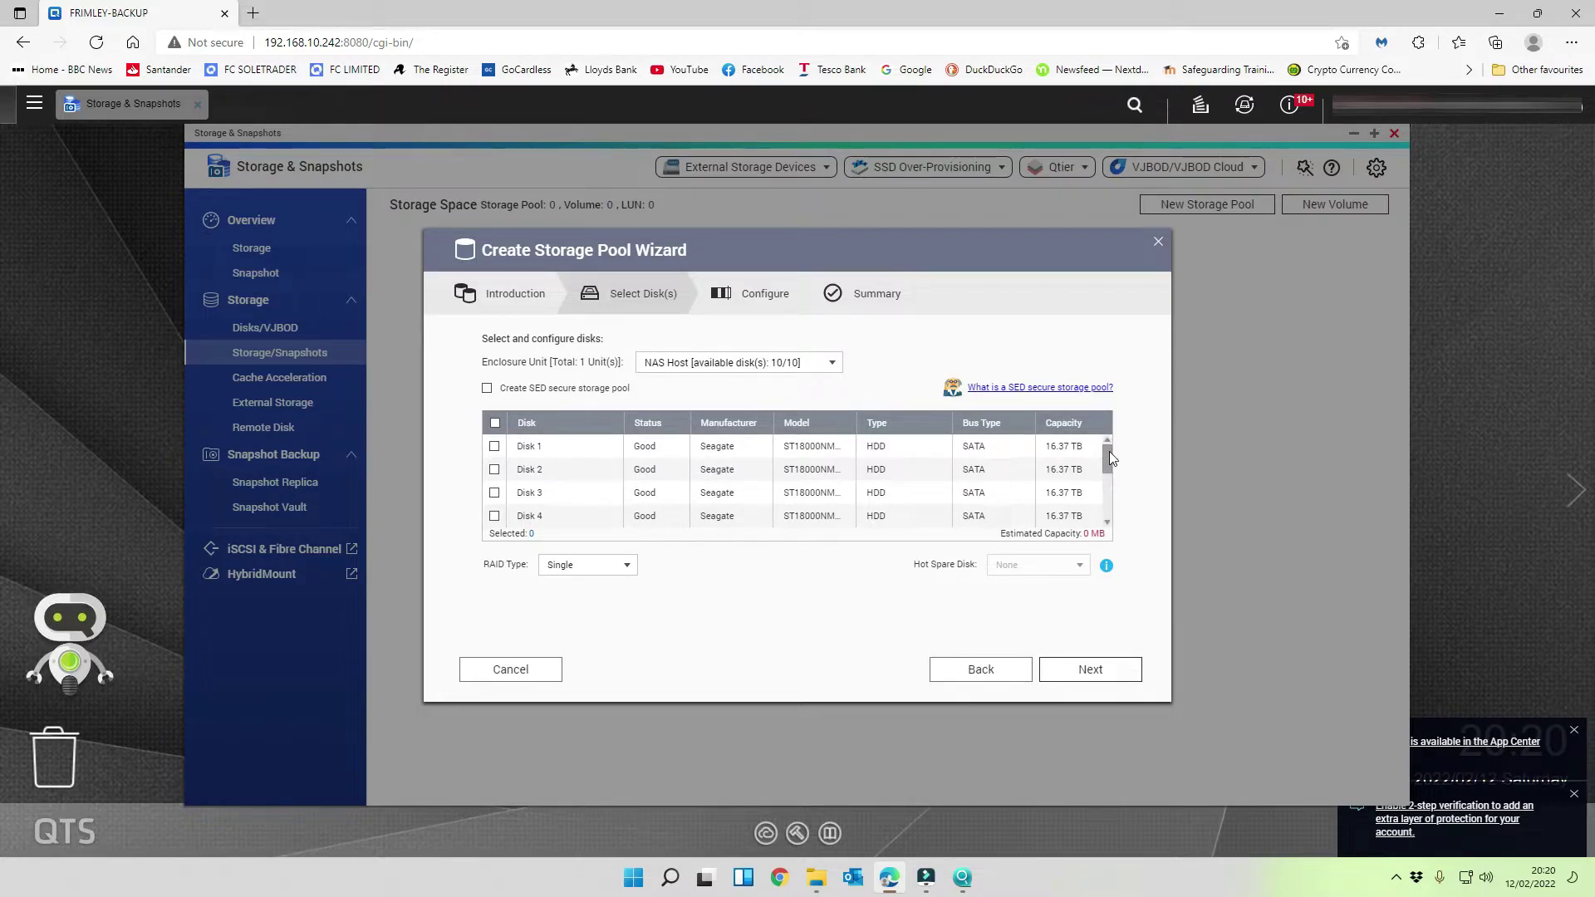
- Select all eight hard disks, leaving out both M.2 SSDs, with RAID 6 kept as the type
{"action": "left_click_drag", "start_coordinate": [1109, 451], "coordinate": [1106, 509]}
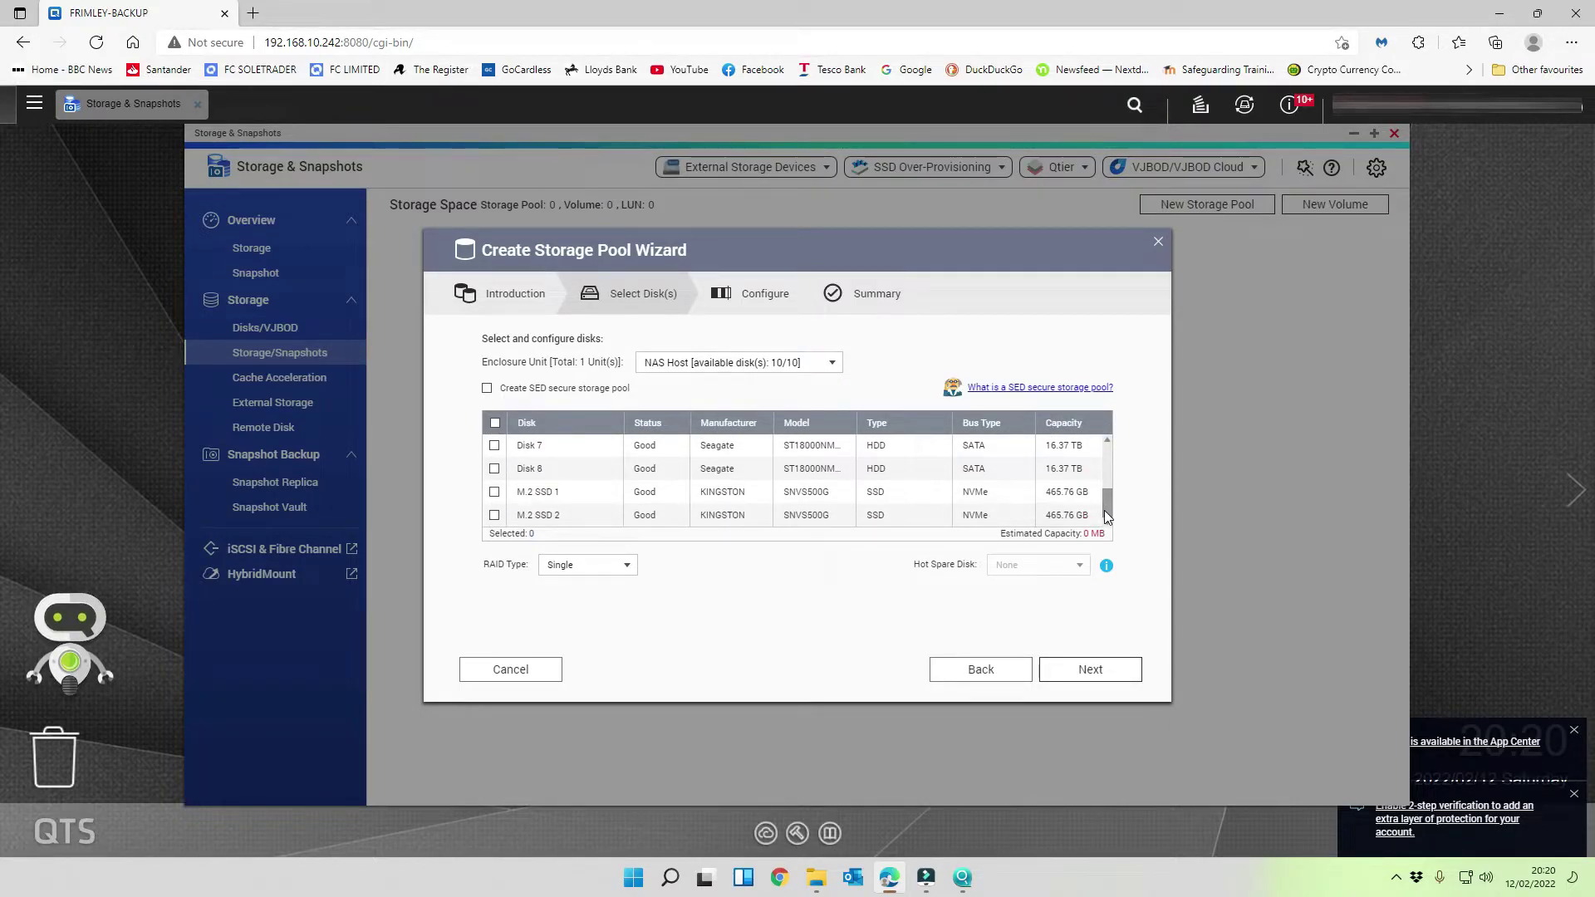
{"action": "left_click", "coordinate": [495, 424]}
{"action": "left_click", "coordinate": [495, 492]}
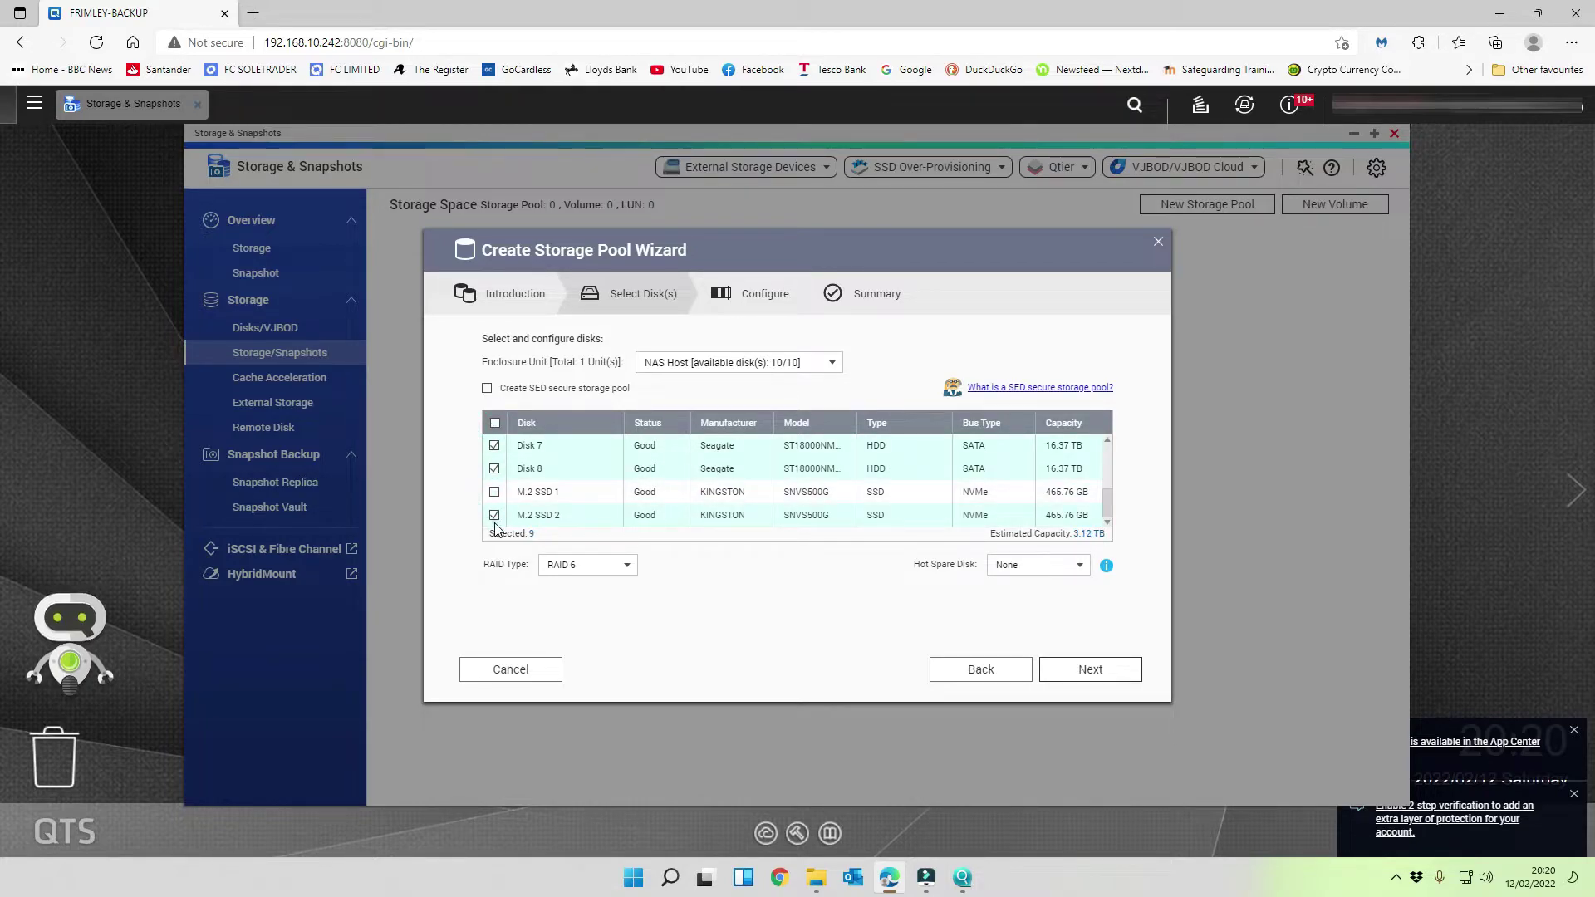
{"action": "left_click", "coordinate": [494, 515]}
{"action": "left_click", "coordinate": [615, 568]}
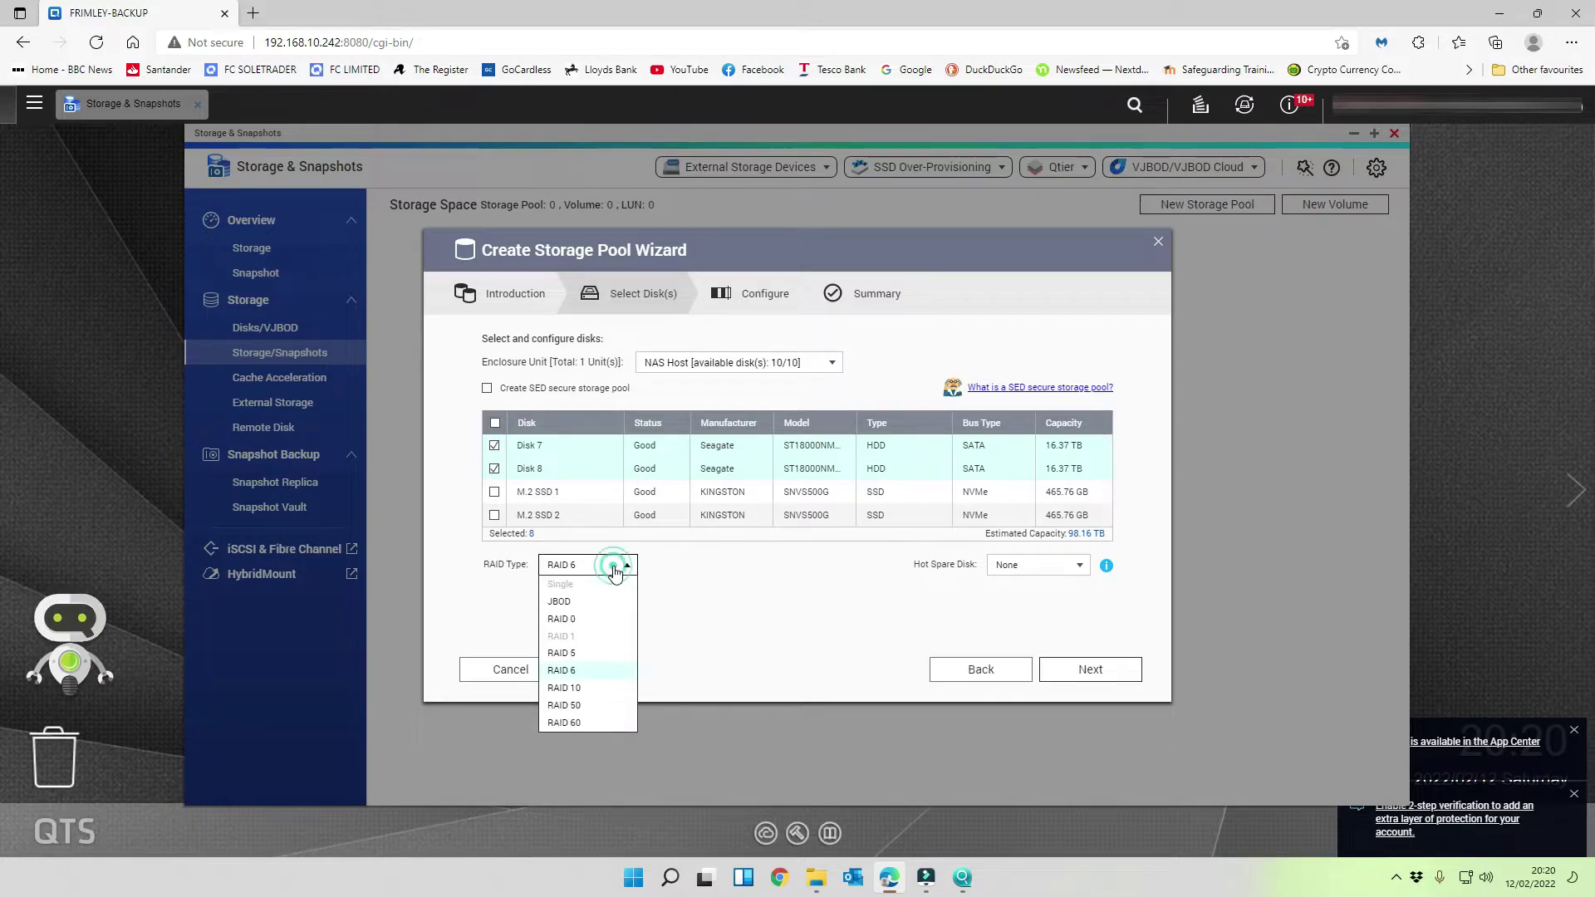
{"action": "left_click", "coordinate": [596, 670]}
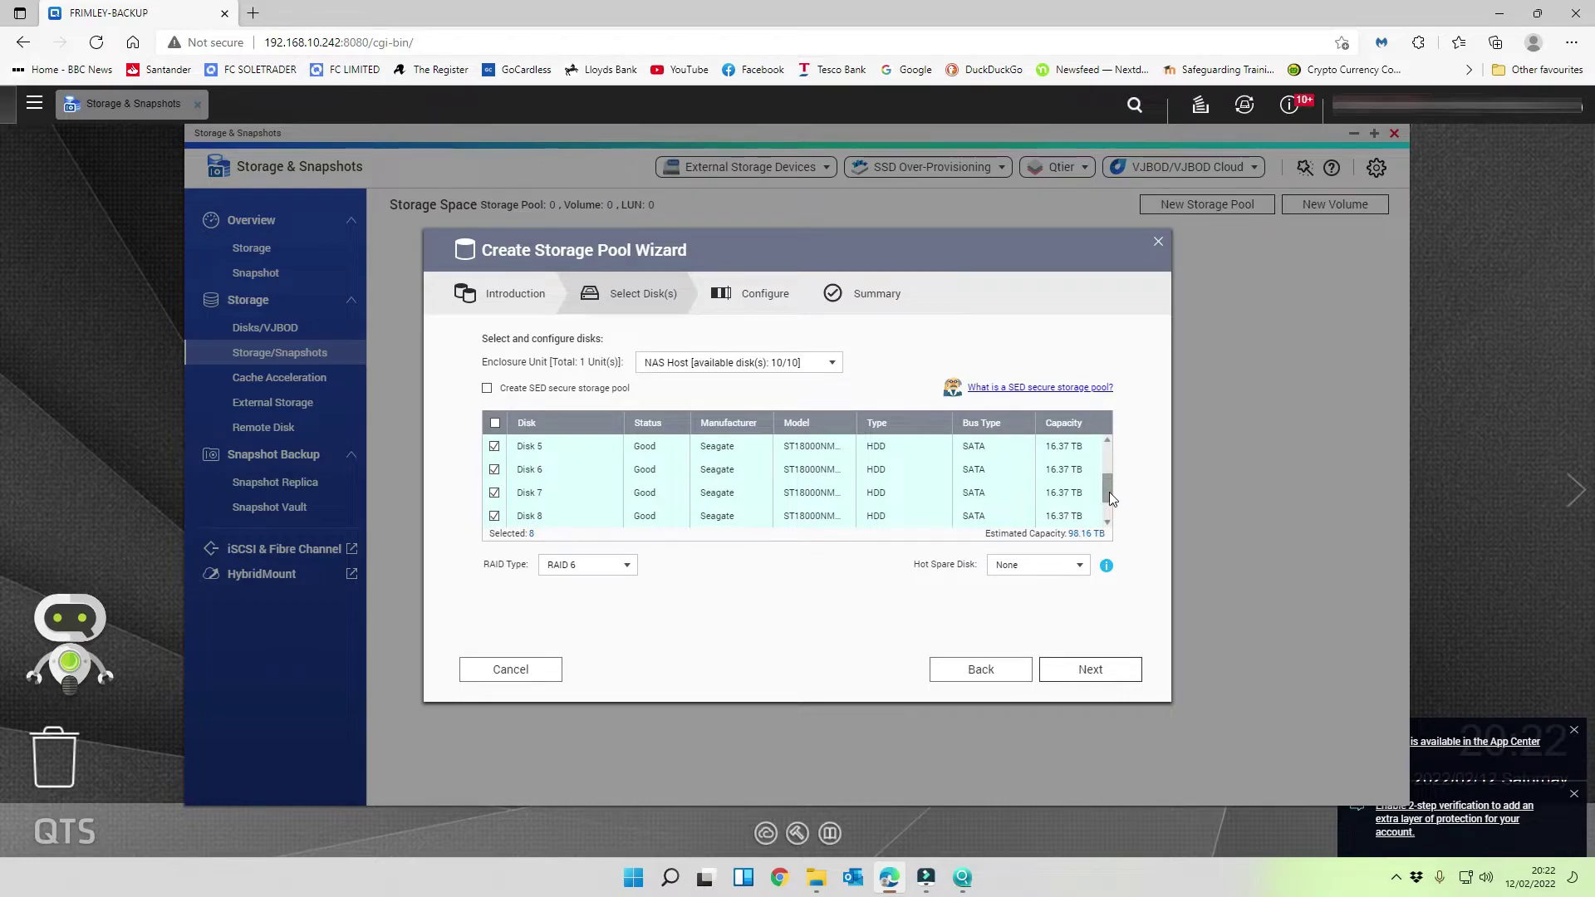
- Try RAID 5, then settle on RAID 6 and review the 98.16 TB estimated capacity
{"action": "left_click_drag", "start_coordinate": [1109, 493], "coordinate": [1102, 446]}
{"action": "left_click", "coordinate": [627, 565]}
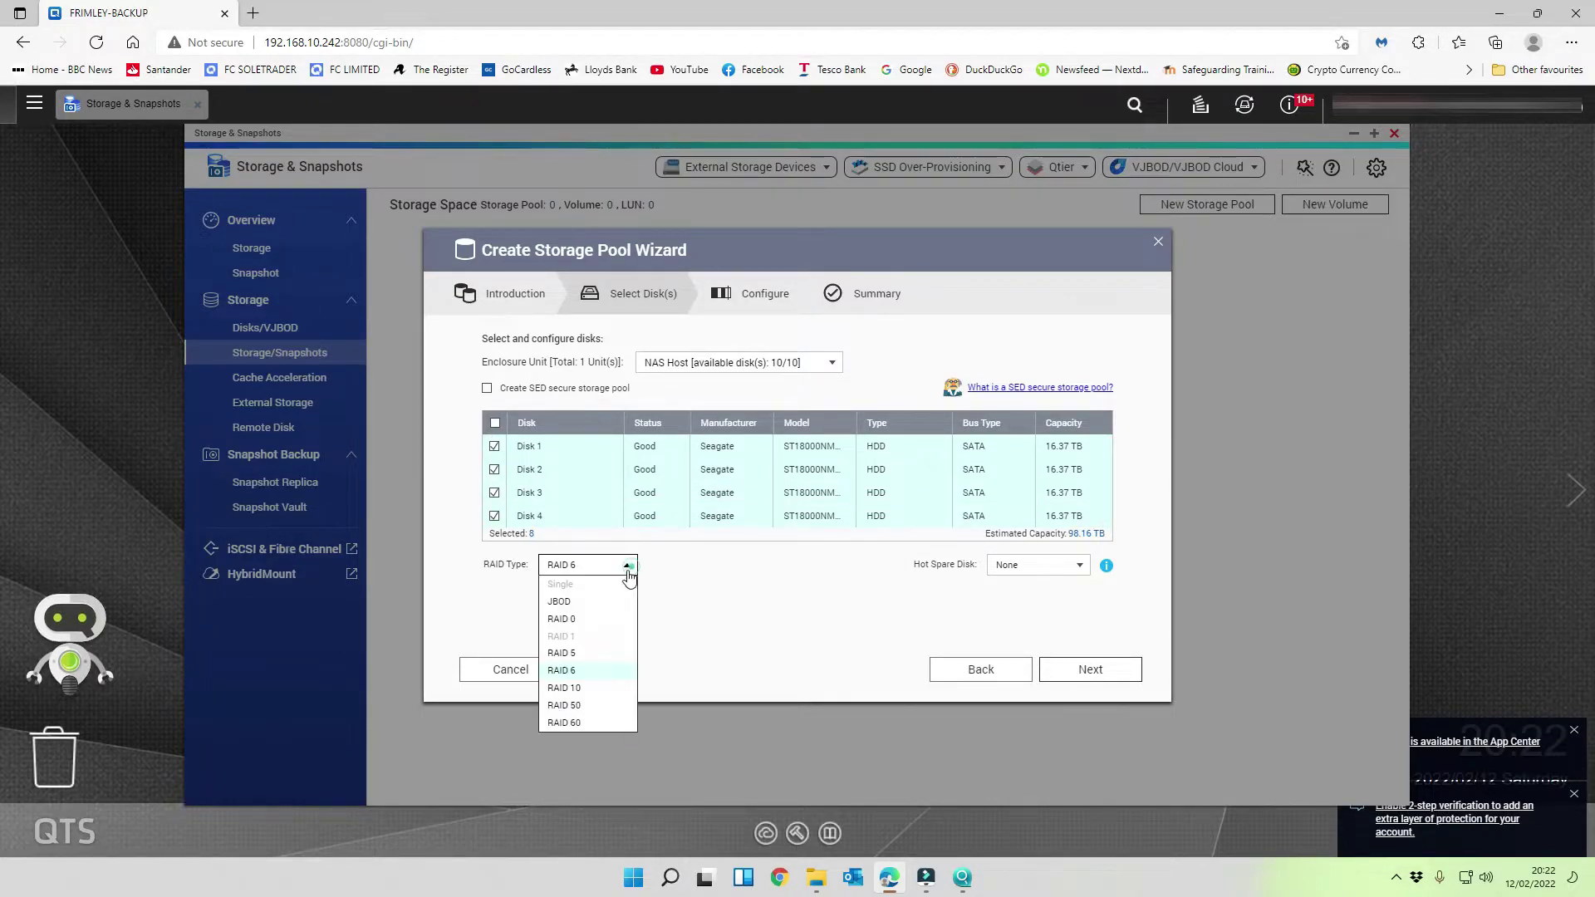
{"action": "left_click", "coordinate": [590, 661]}
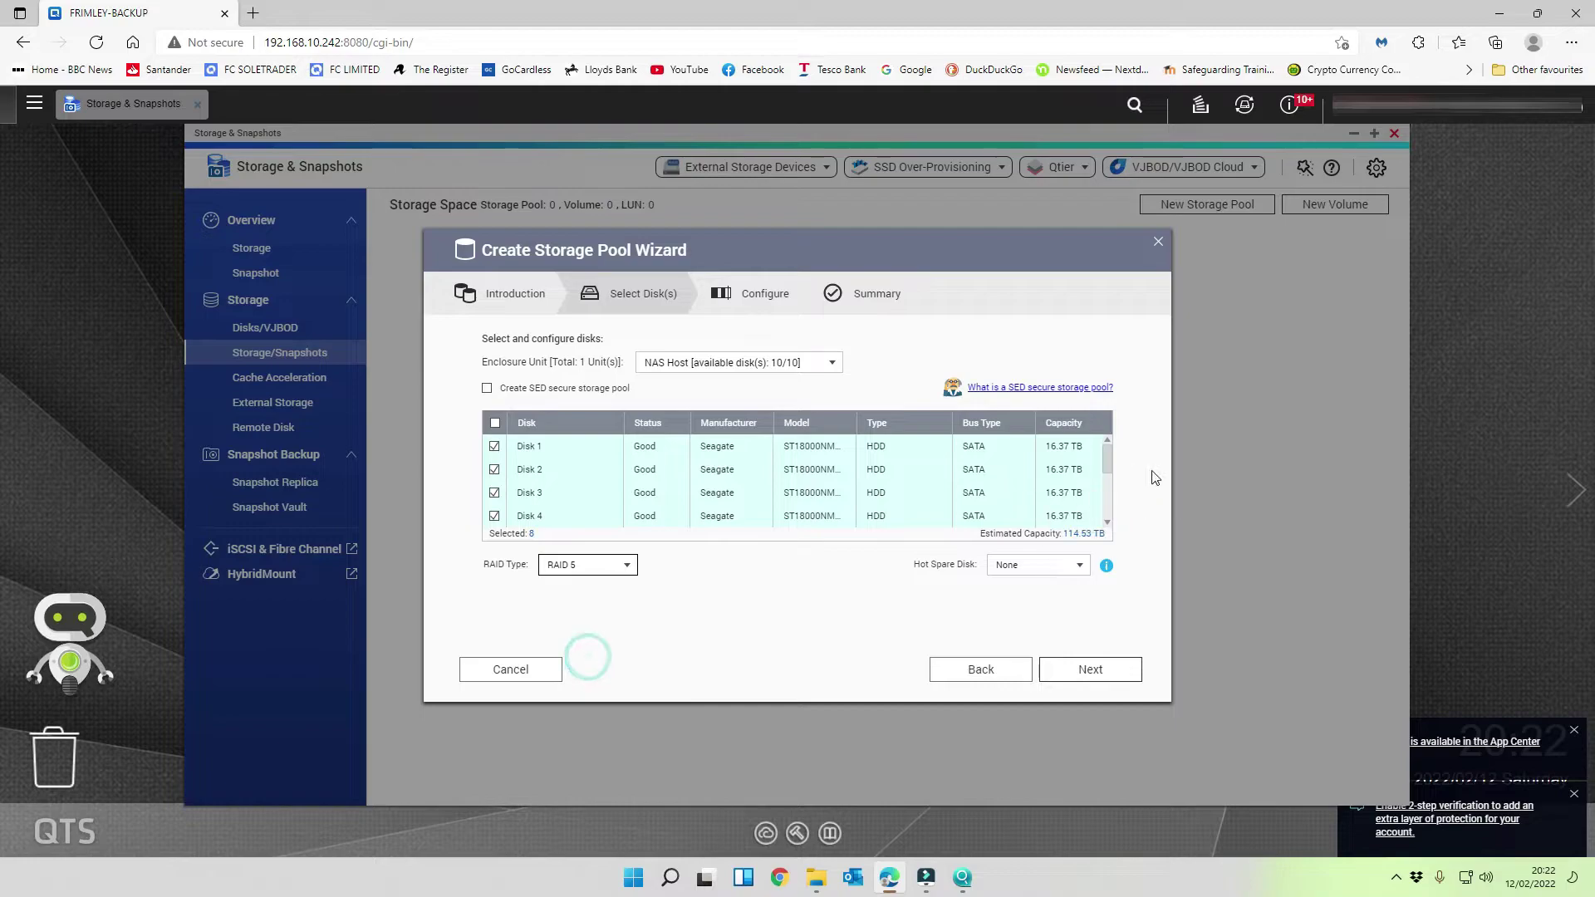
{"action": "left_click_drag", "start_coordinate": [1106, 463], "coordinate": [1098, 431]}
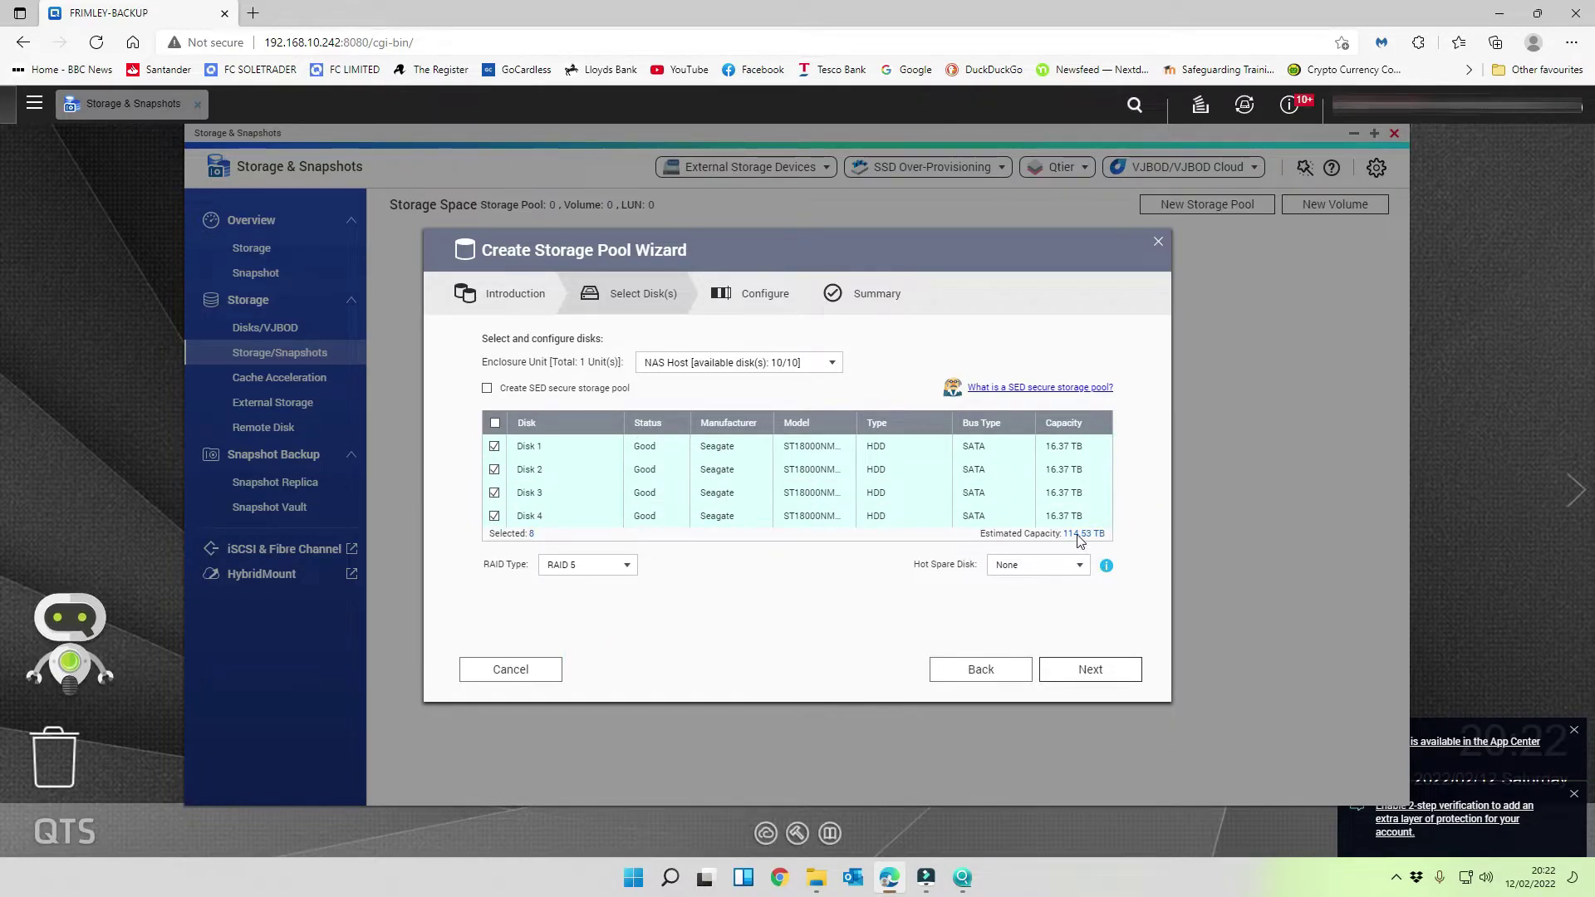
{"action": "left_click", "coordinate": [616, 566]}
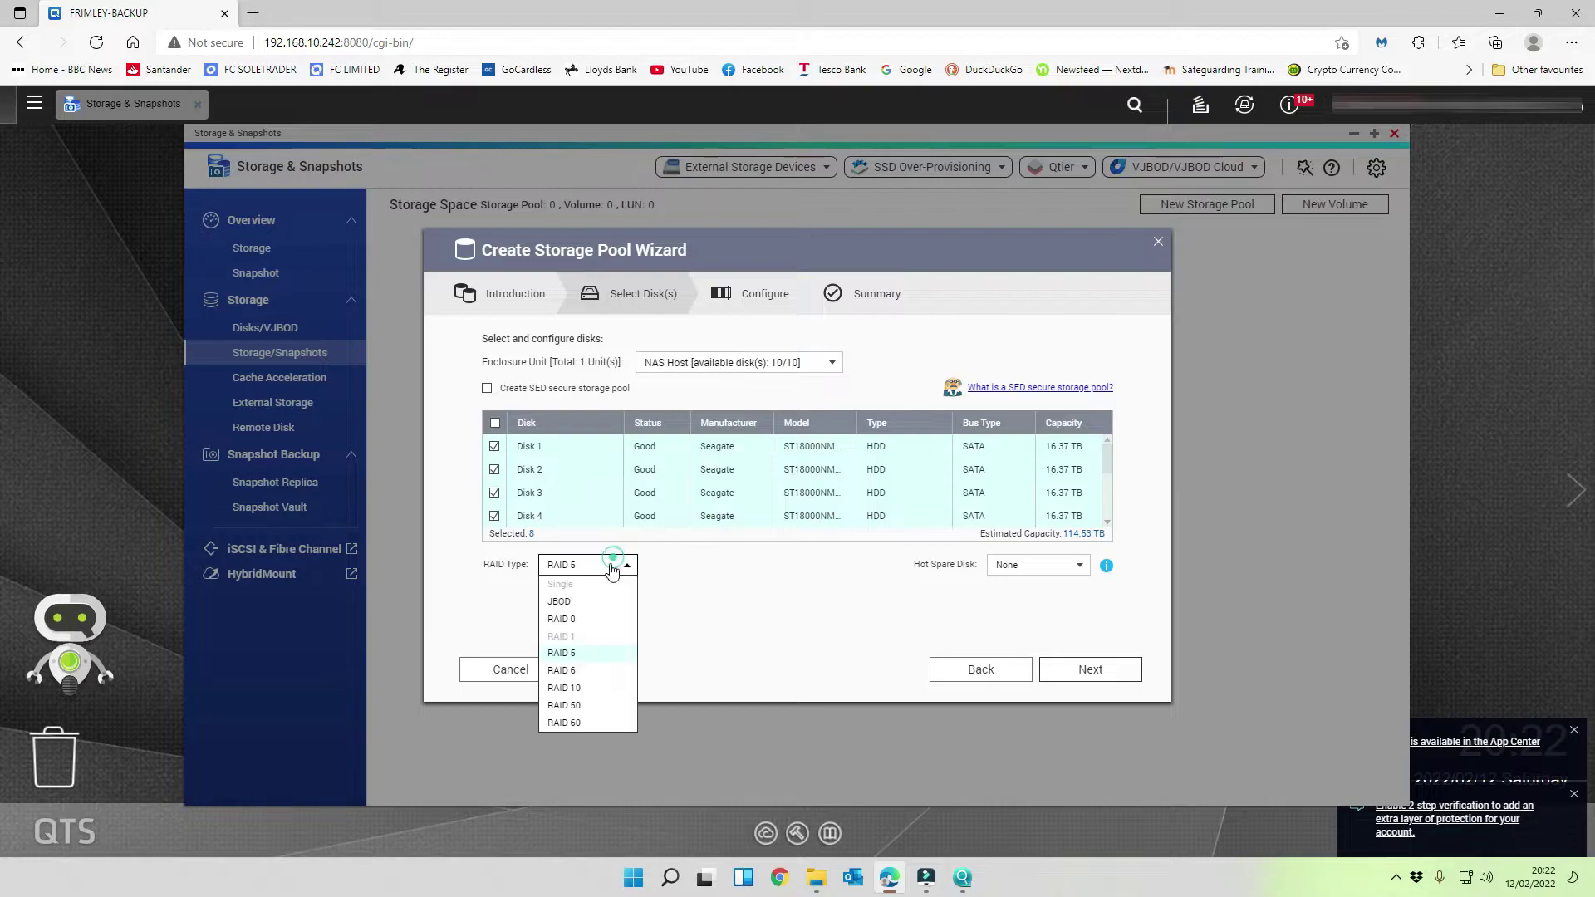
{"action": "left_click", "coordinate": [590, 664]}
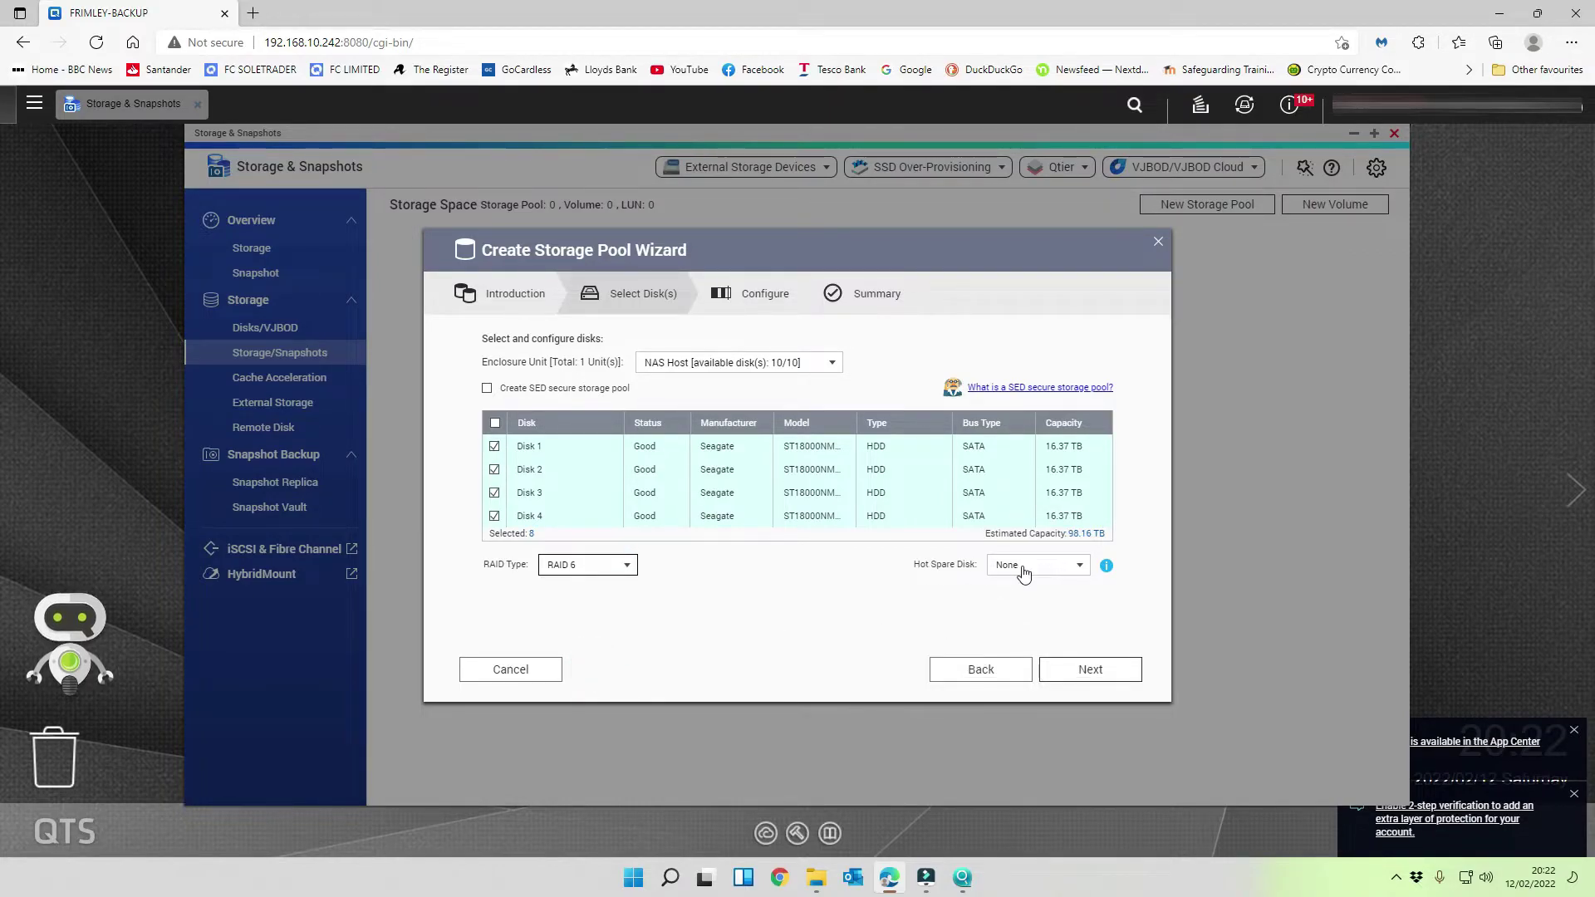
{"action": "left_click", "coordinate": [764, 615]}
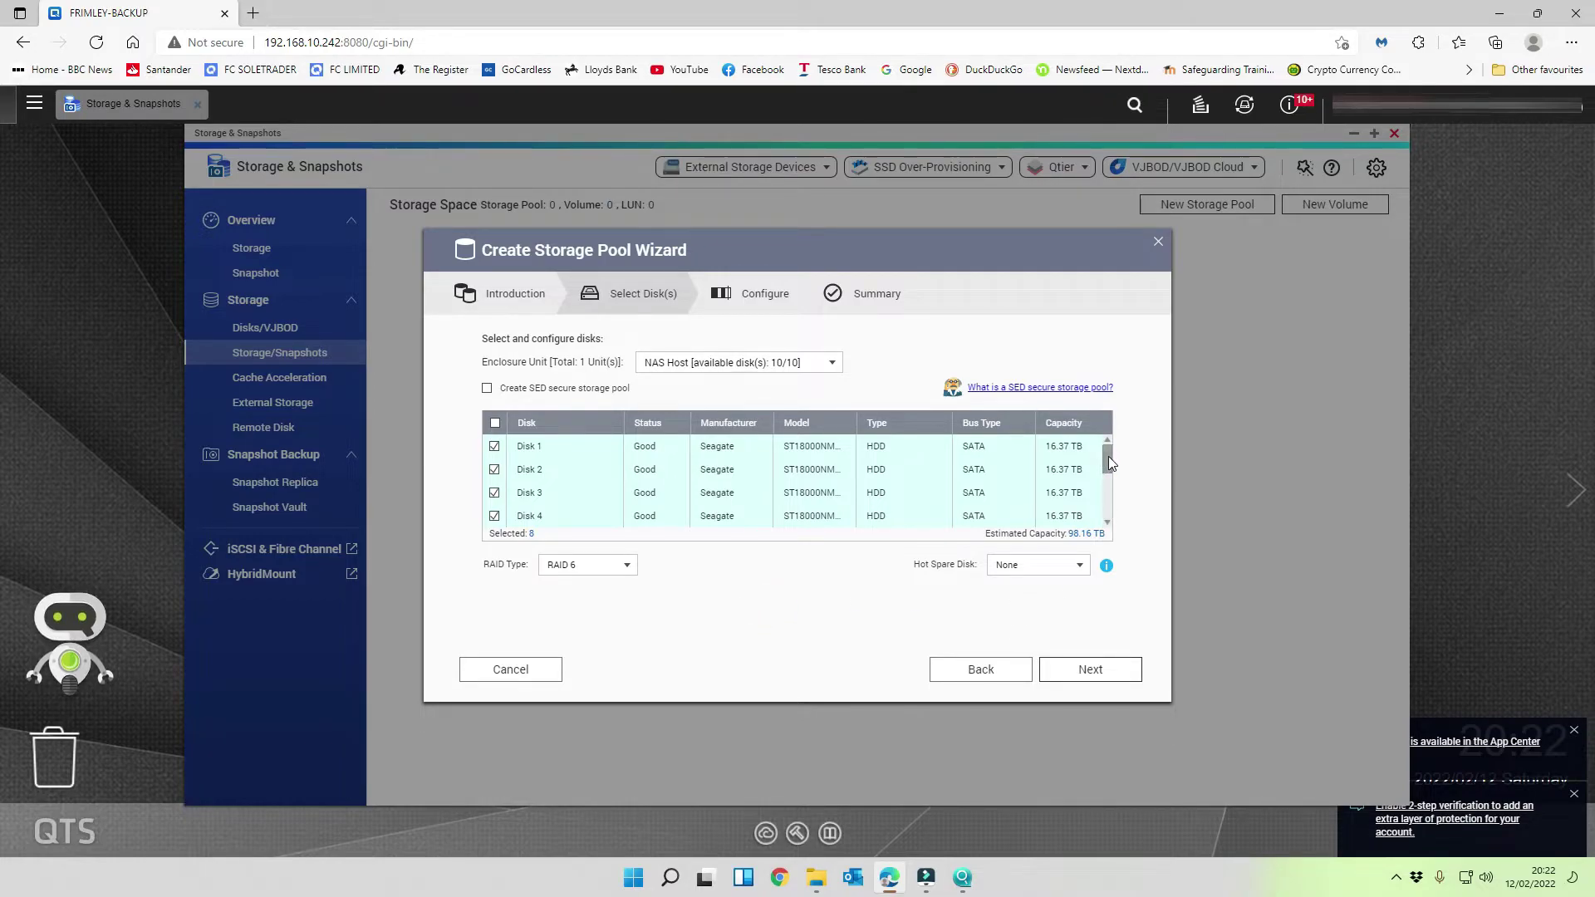
{"action": "mouse_move", "coordinate": [1107, 456]}
{"action": "left_mouse_down"}
{"action": "mouse_move", "coordinate": [1111, 489]}
{"action": "mouse_move", "coordinate": [1106, 452]}
{"action": "left_mouse_up"}
{"action": "scroll", "coordinate": [644, 503], "scroll_direction": "down", "scroll_amount": 3}
{"action": "scroll", "coordinate": [646, 497], "scroll_direction": "up", "scroll_amount": 3}
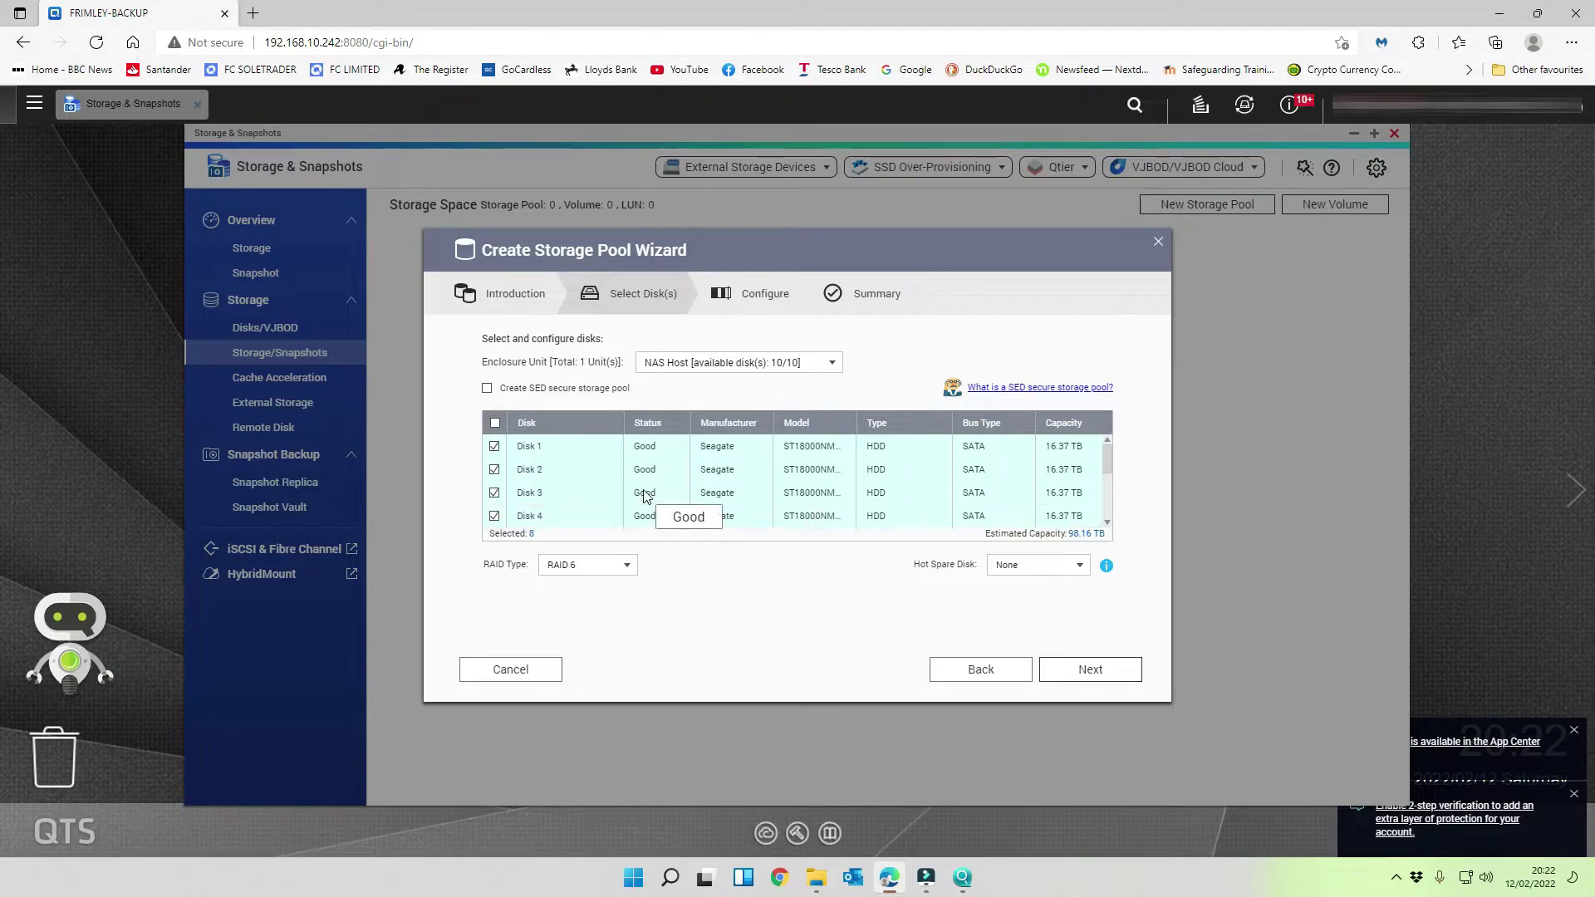
{"action": "scroll", "coordinate": [615, 475], "scroll_direction": "down", "scroll_amount": 3}
{"action": "scroll", "coordinate": [617, 475], "scroll_direction": "up", "scroll_amount": 3}
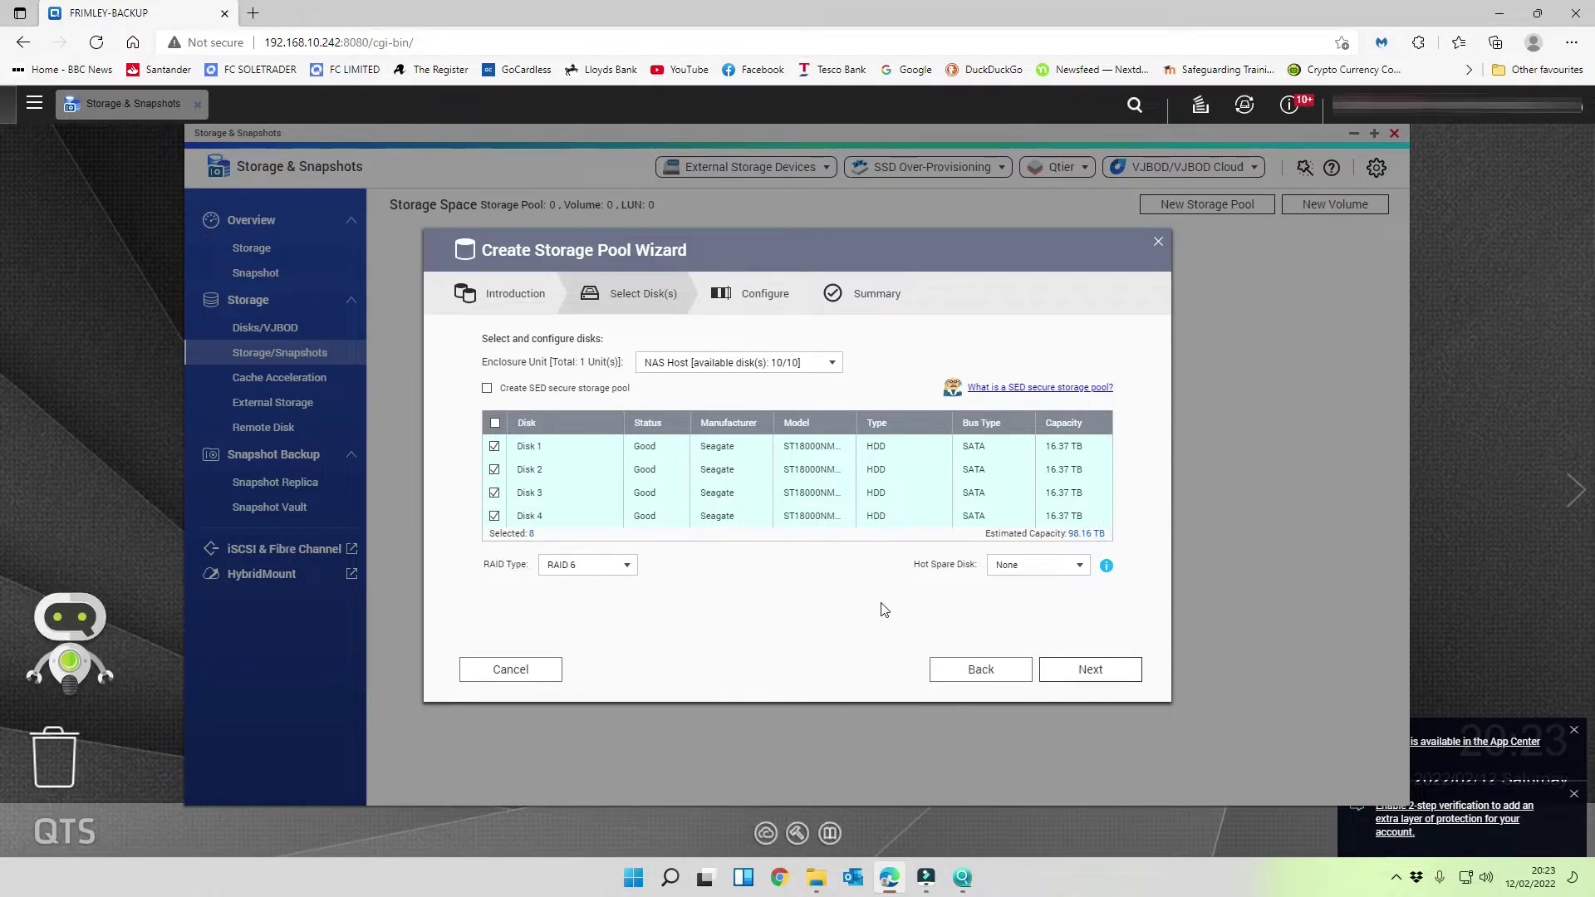
{"action": "scroll", "coordinate": [1110, 470], "scroll_direction": "down", "scroll_amount": 3}
{"action": "scroll", "coordinate": [1105, 474], "scroll_direction": "up", "scroll_amount": 3}
{"action": "scroll", "coordinate": [1104, 461], "scroll_direction": "down", "scroll_amount": 3}
{"action": "scroll", "coordinate": [1096, 498], "scroll_direction": "up", "scroll_amount": 3}
- On the Configure step, change the pool's alert threshold from 80% to 90%
{"action": "left_click", "coordinate": [1109, 672]}
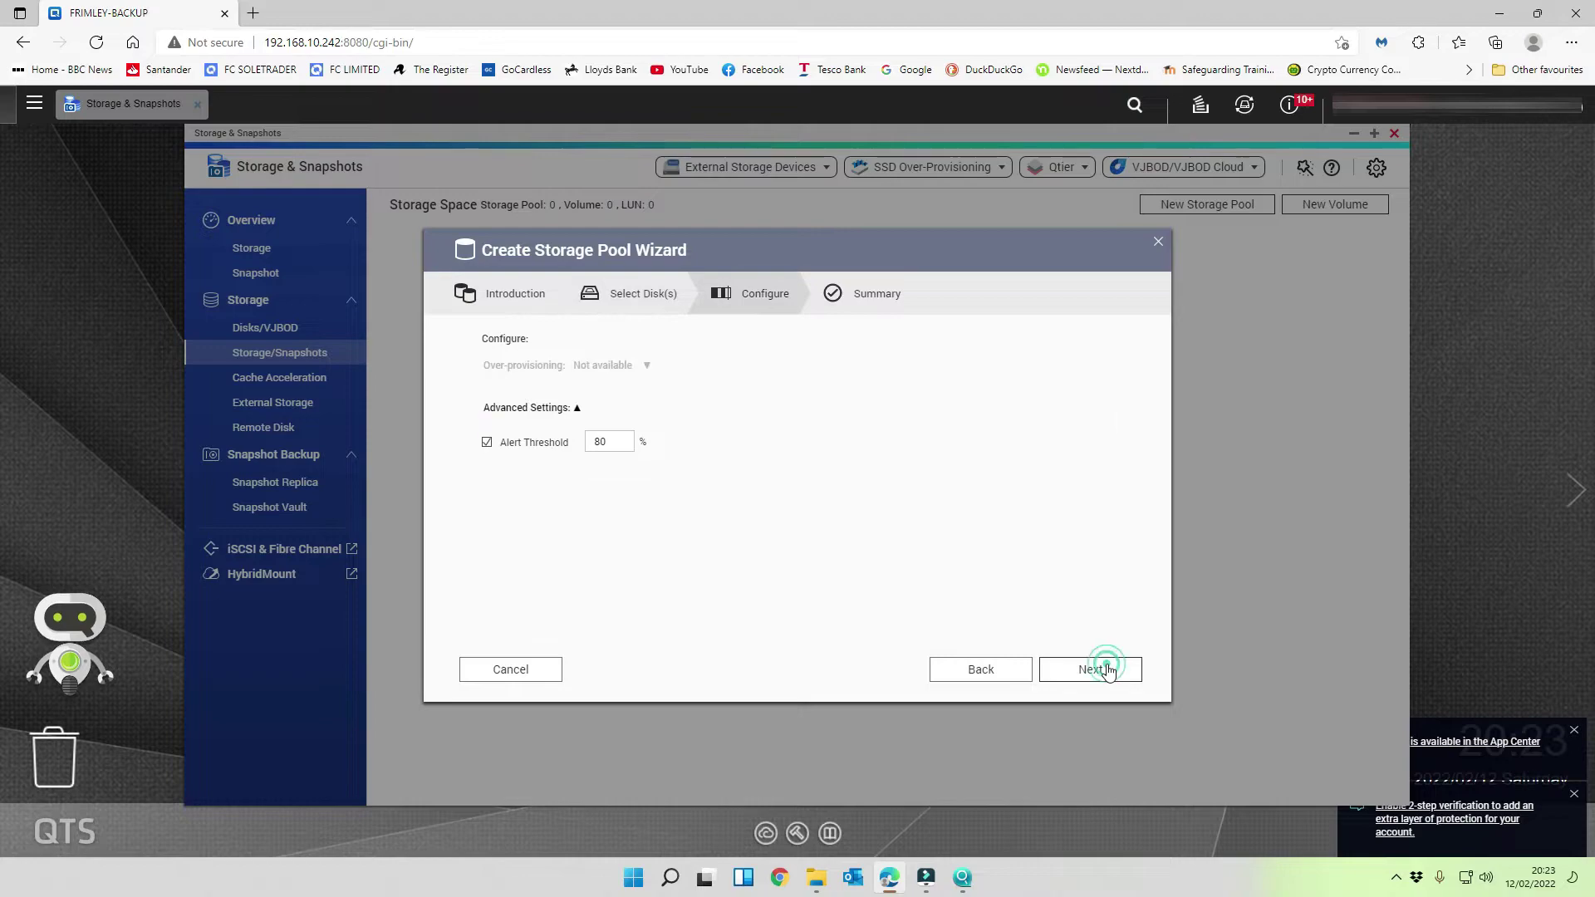
{"action": "left_click", "coordinate": [600, 442]}
{"action": "double_click", "coordinate": [598, 444]}
{"action": "left_click", "coordinate": [848, 470]}
{"action": "left_click", "coordinate": [574, 409]}
{"action": "left_click", "coordinate": [575, 410]}
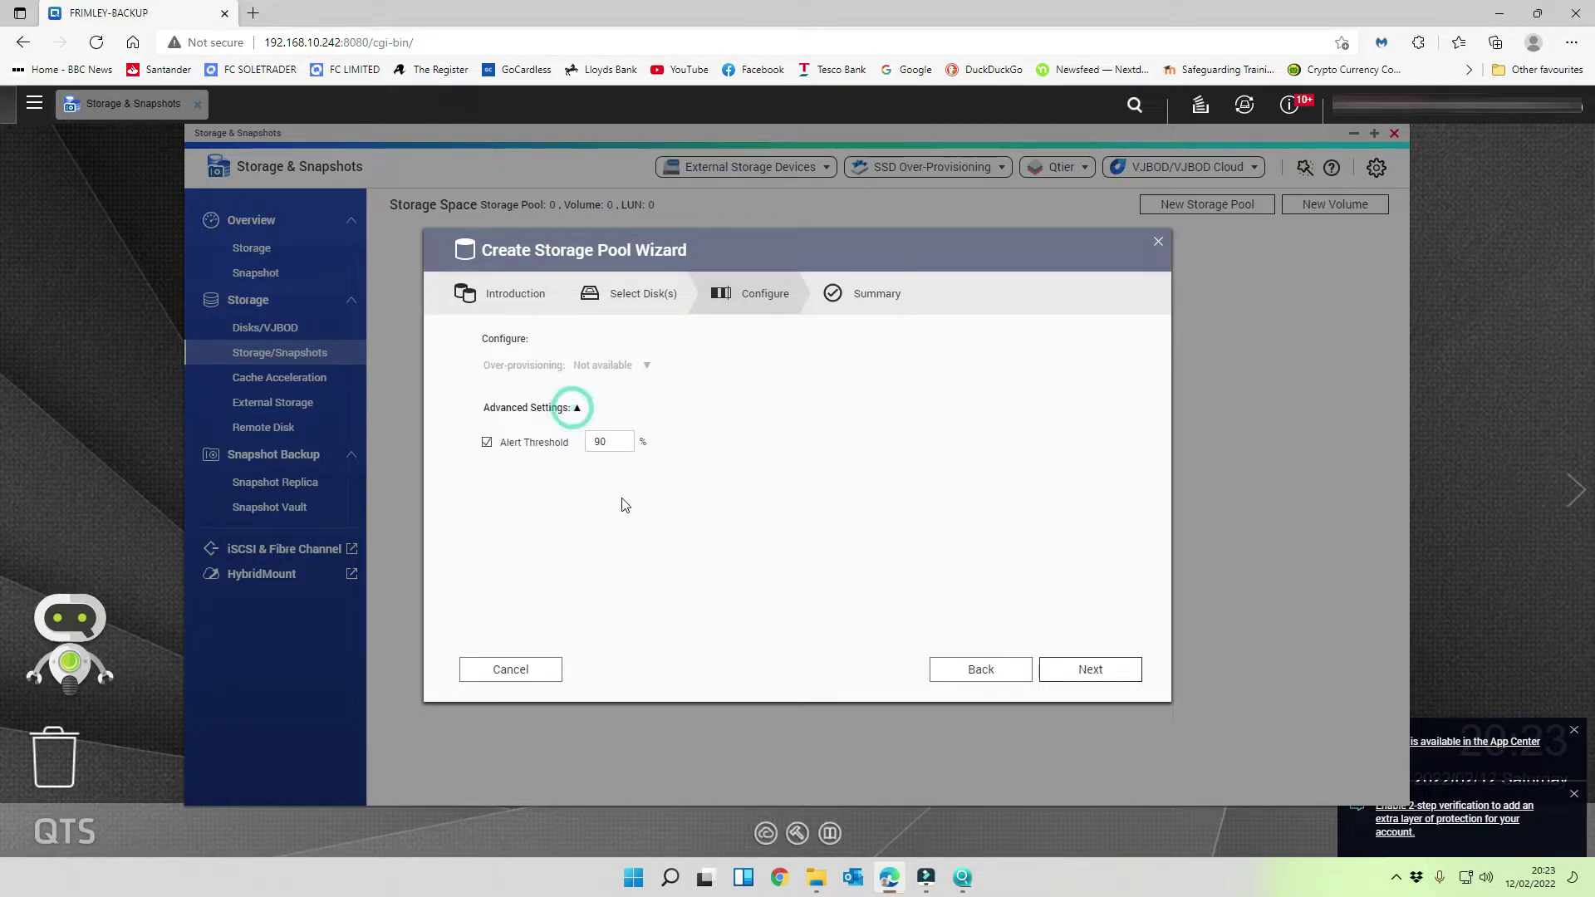
- Review the summary and create Storage Pool 1, confirming the disk-erase warning
{"action": "left_click", "coordinate": [1090, 671]}
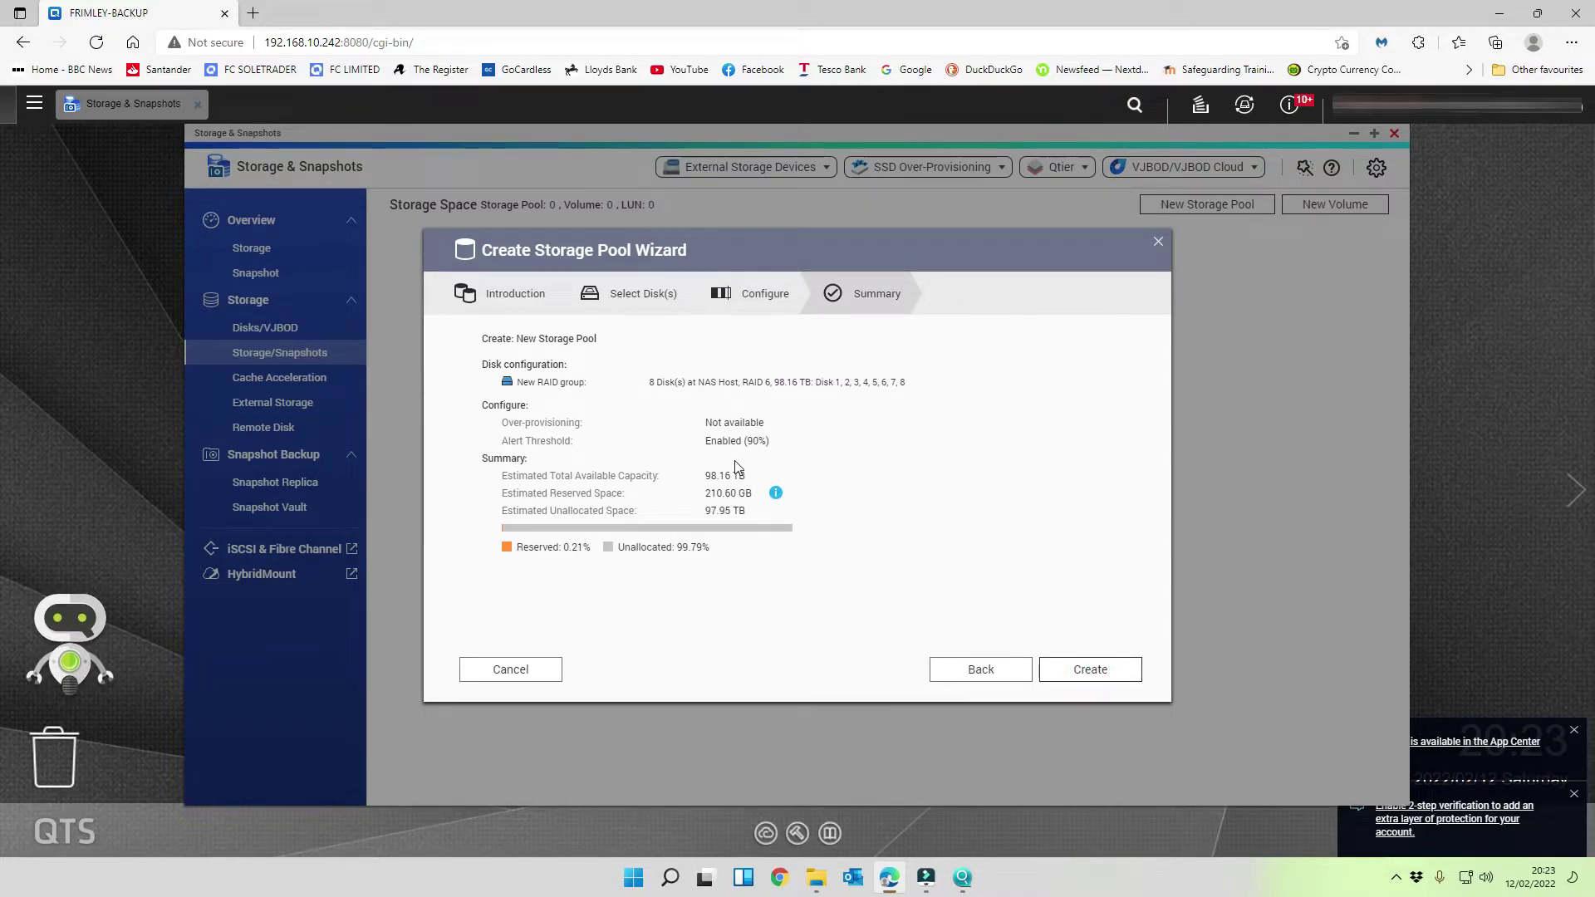
{"action": "left_click", "coordinate": [1091, 672]}
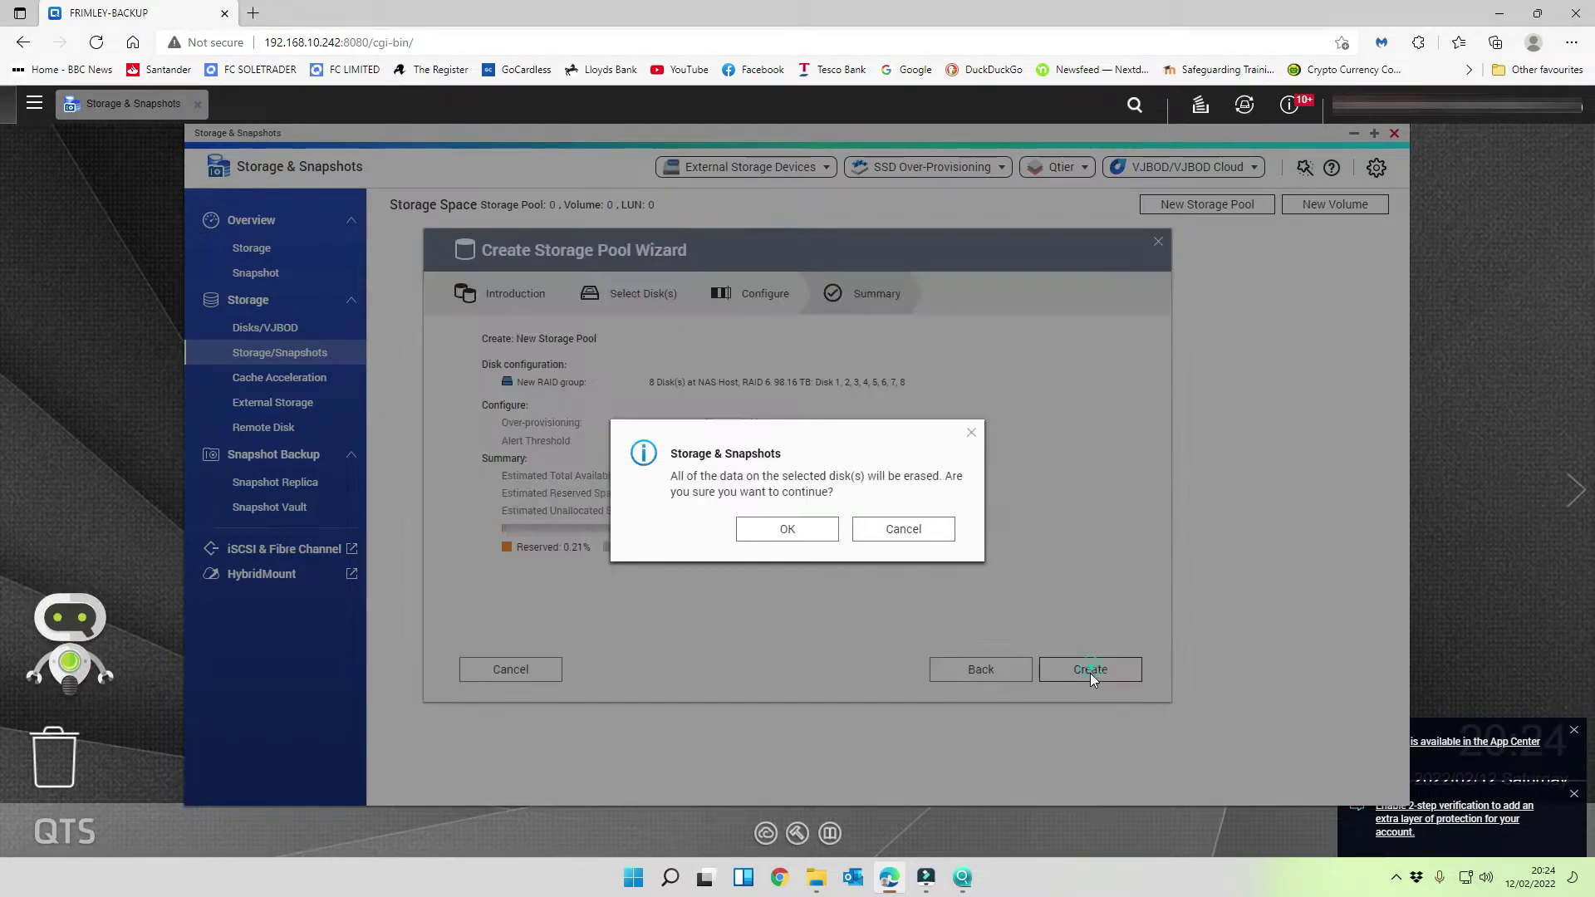
{"action": "left_click", "coordinate": [790, 530]}
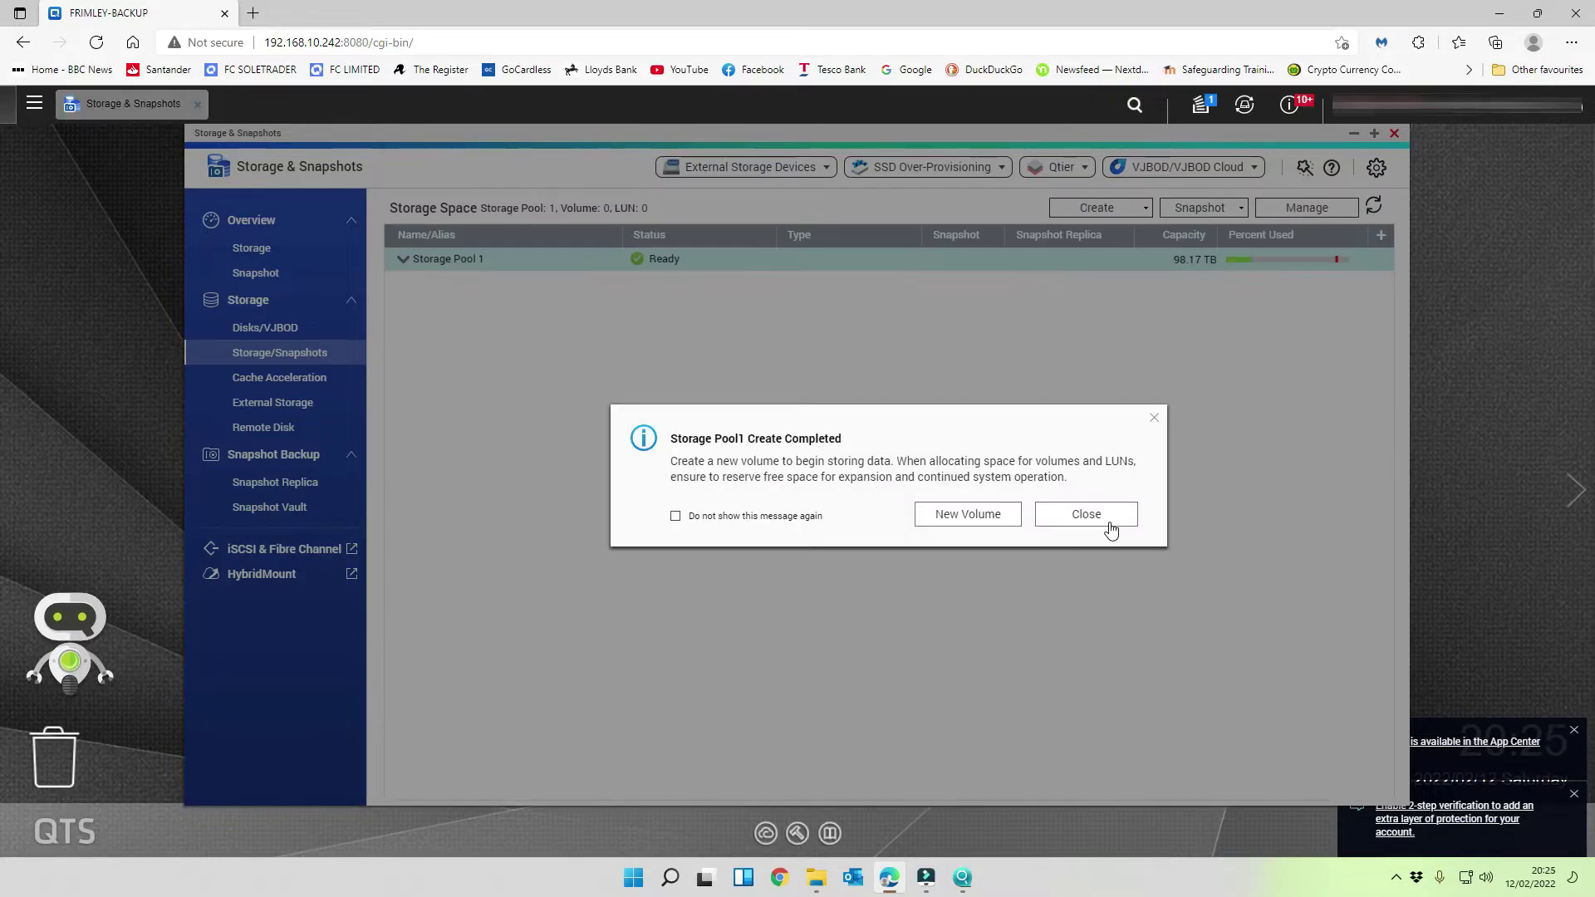
{"action": "left_click", "coordinate": [1110, 514]}
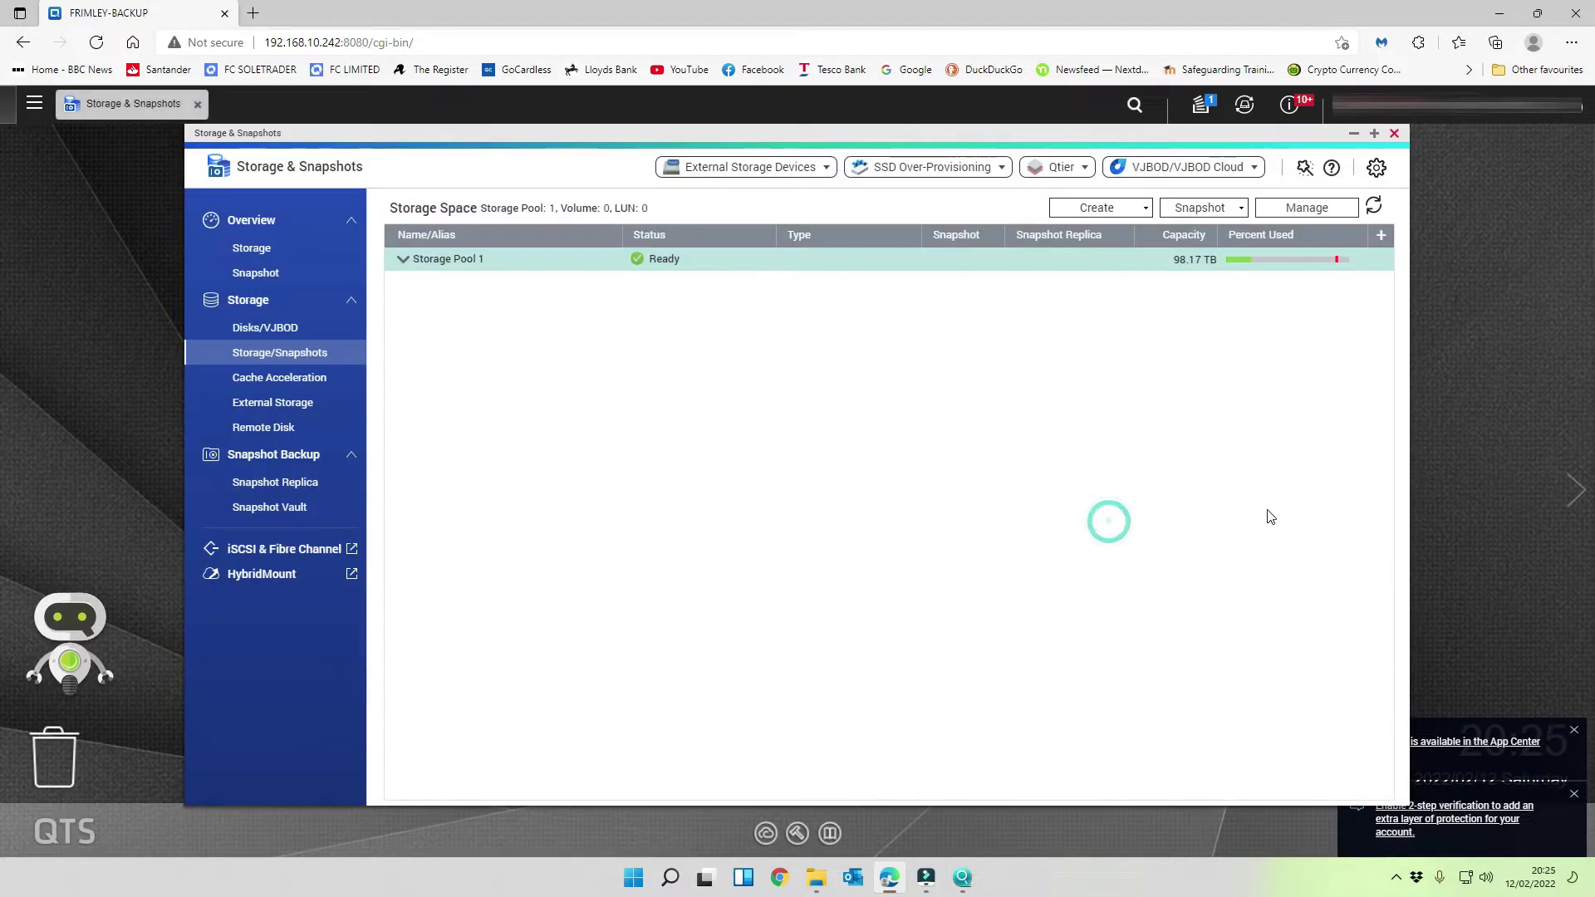
{"action": "mouse_move", "coordinate": [1240, 263]}
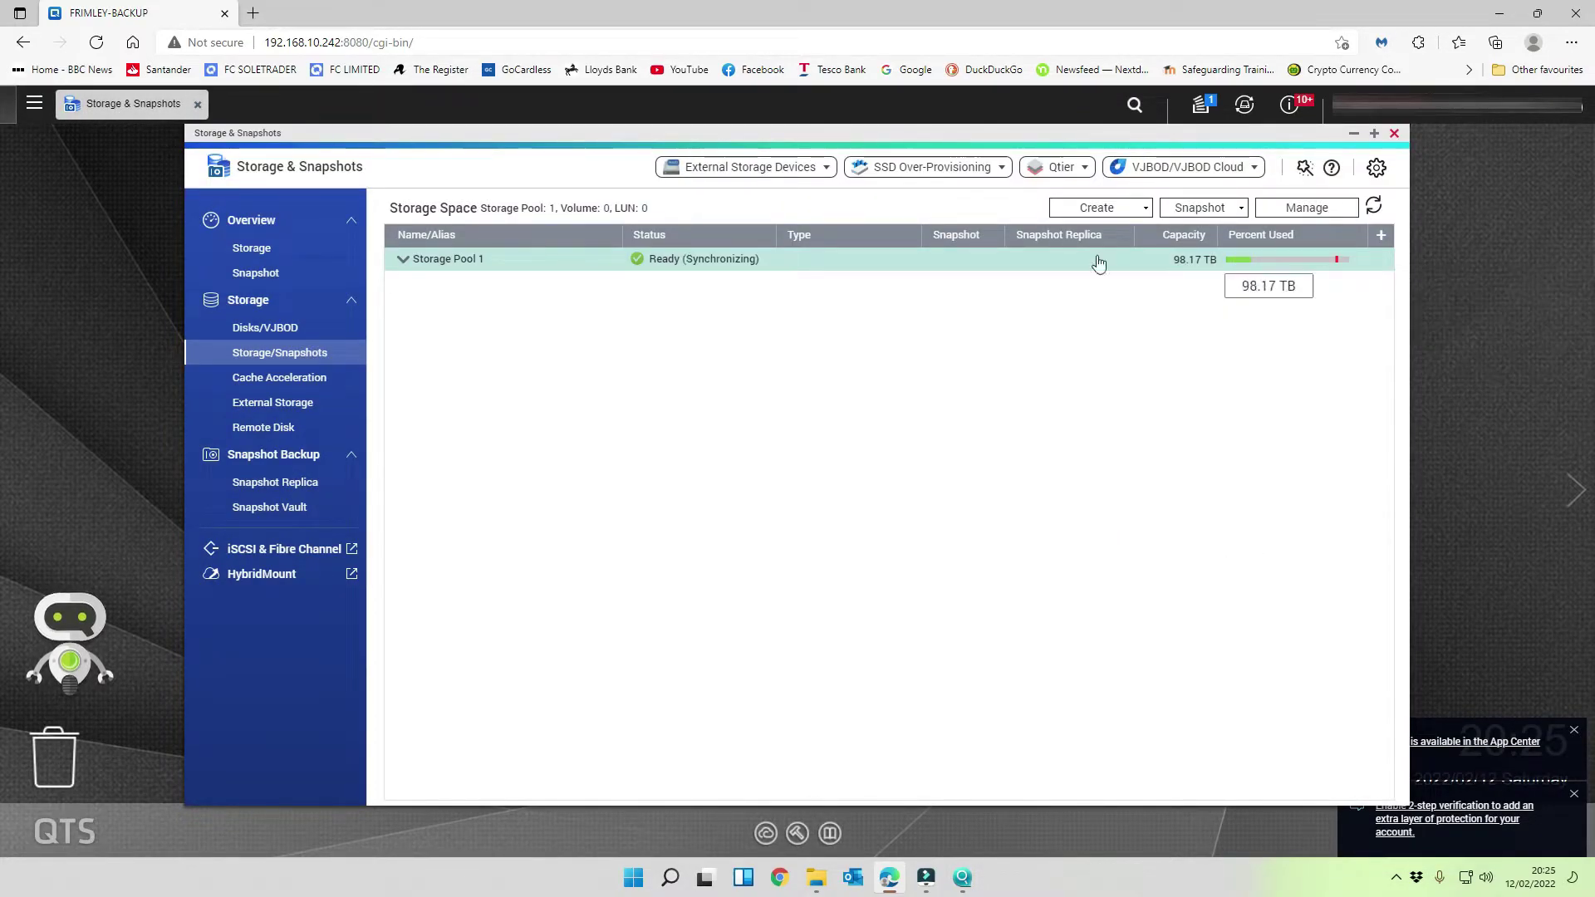
- Open SSD cache acceleration and start the new SSD cache wizard
{"action": "left_click", "coordinate": [259, 384]}
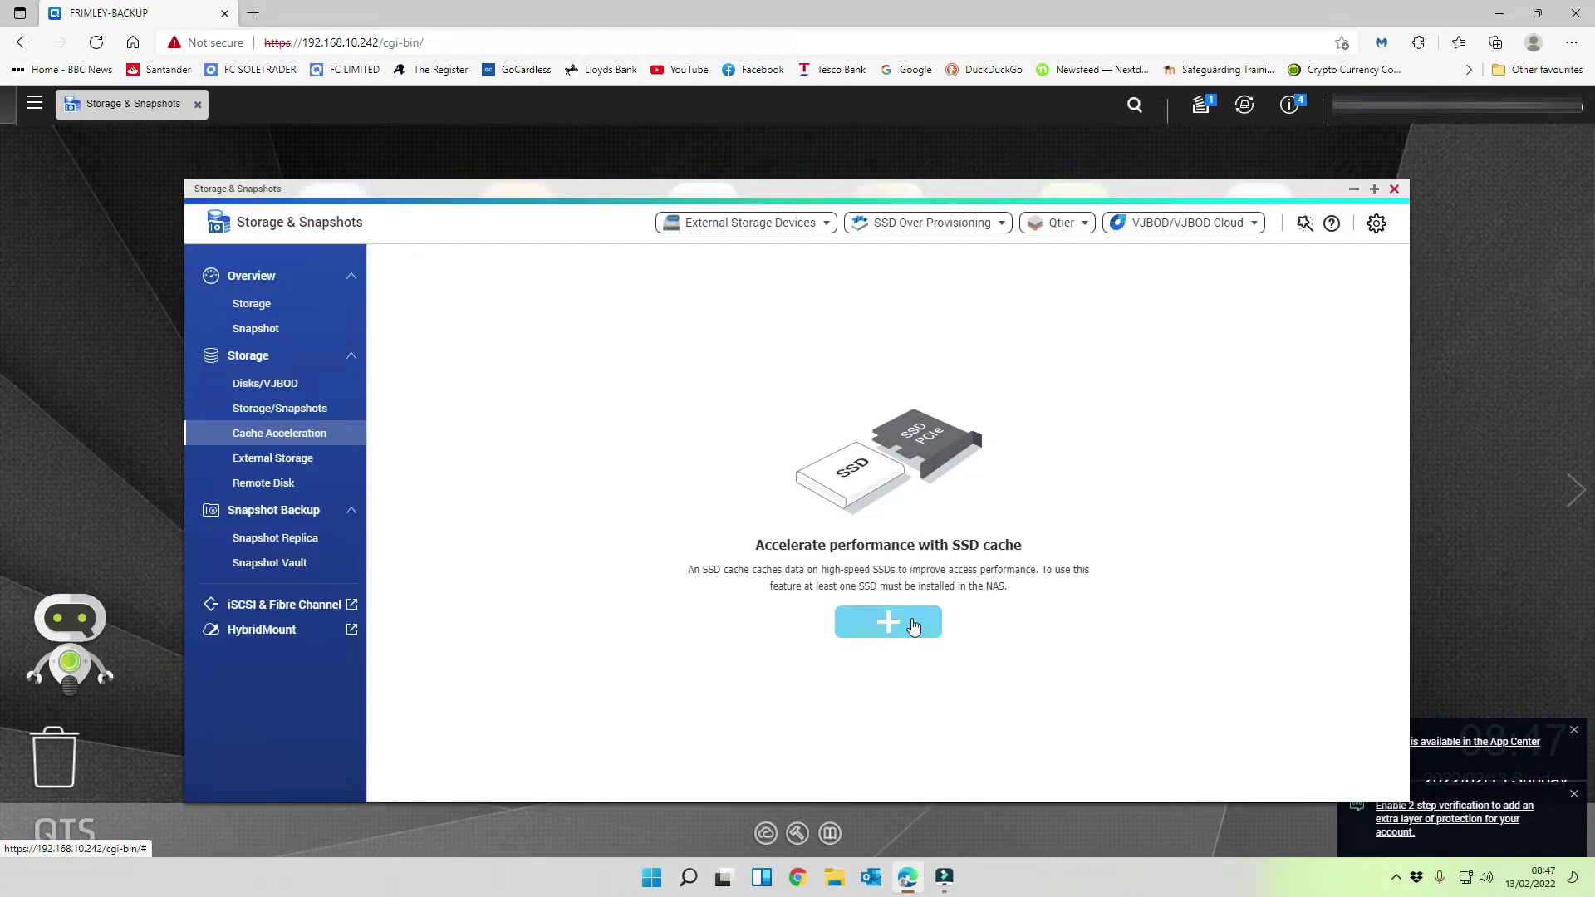
{"action": "left_click", "coordinate": [912, 626]}
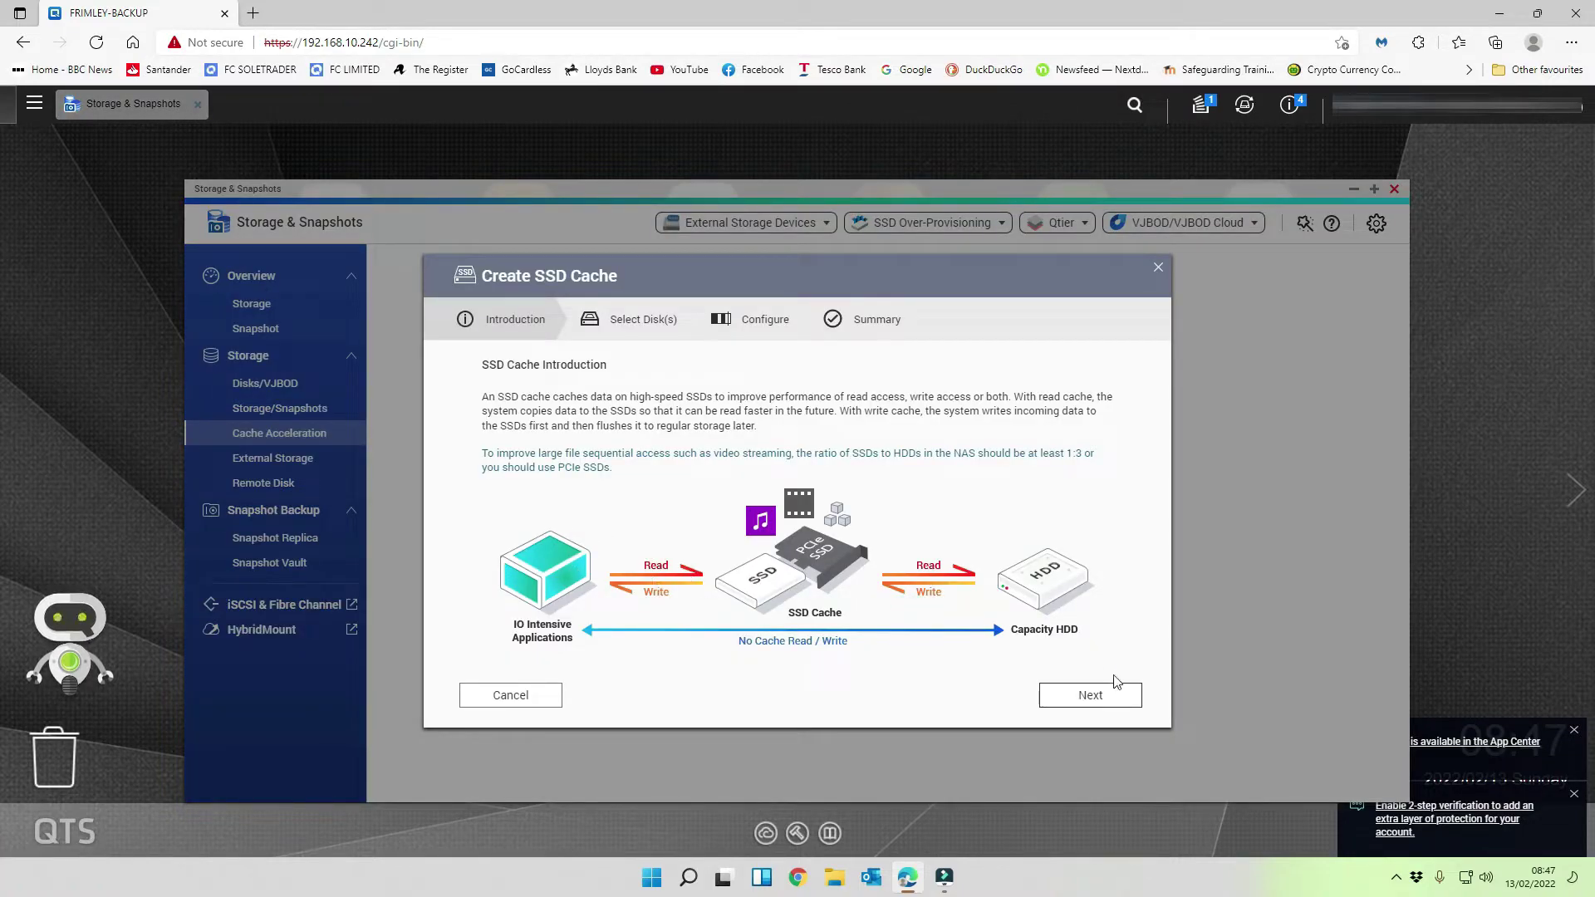
{"action": "left_click", "coordinate": [1108, 705]}
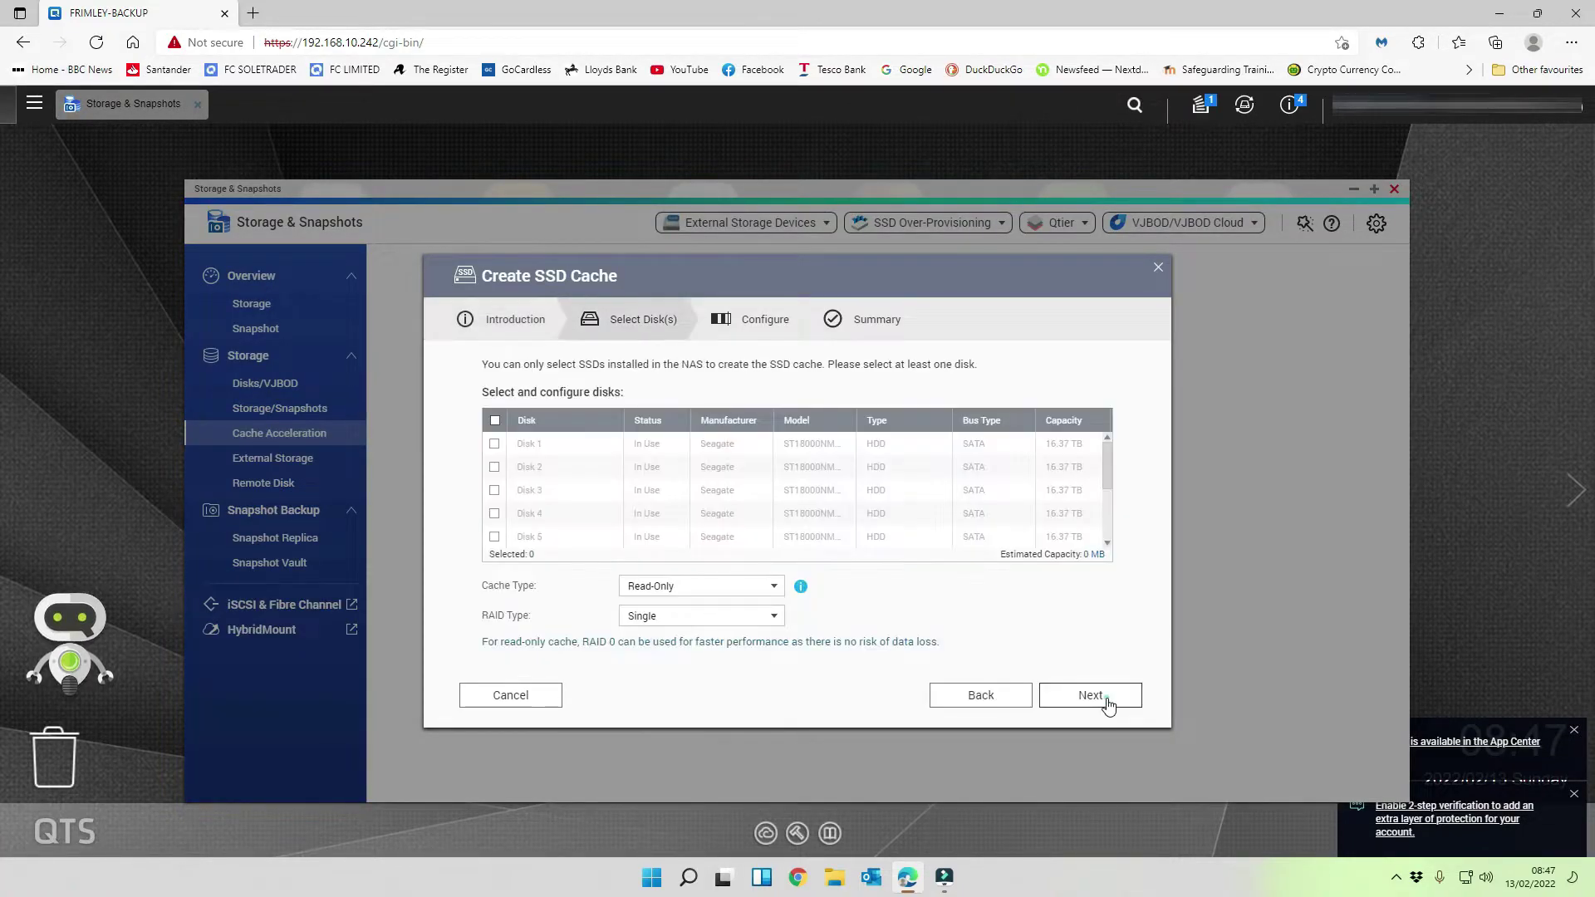
{"action": "scroll", "coordinate": [643, 502], "scroll_direction": "down", "scroll_amount": 3}
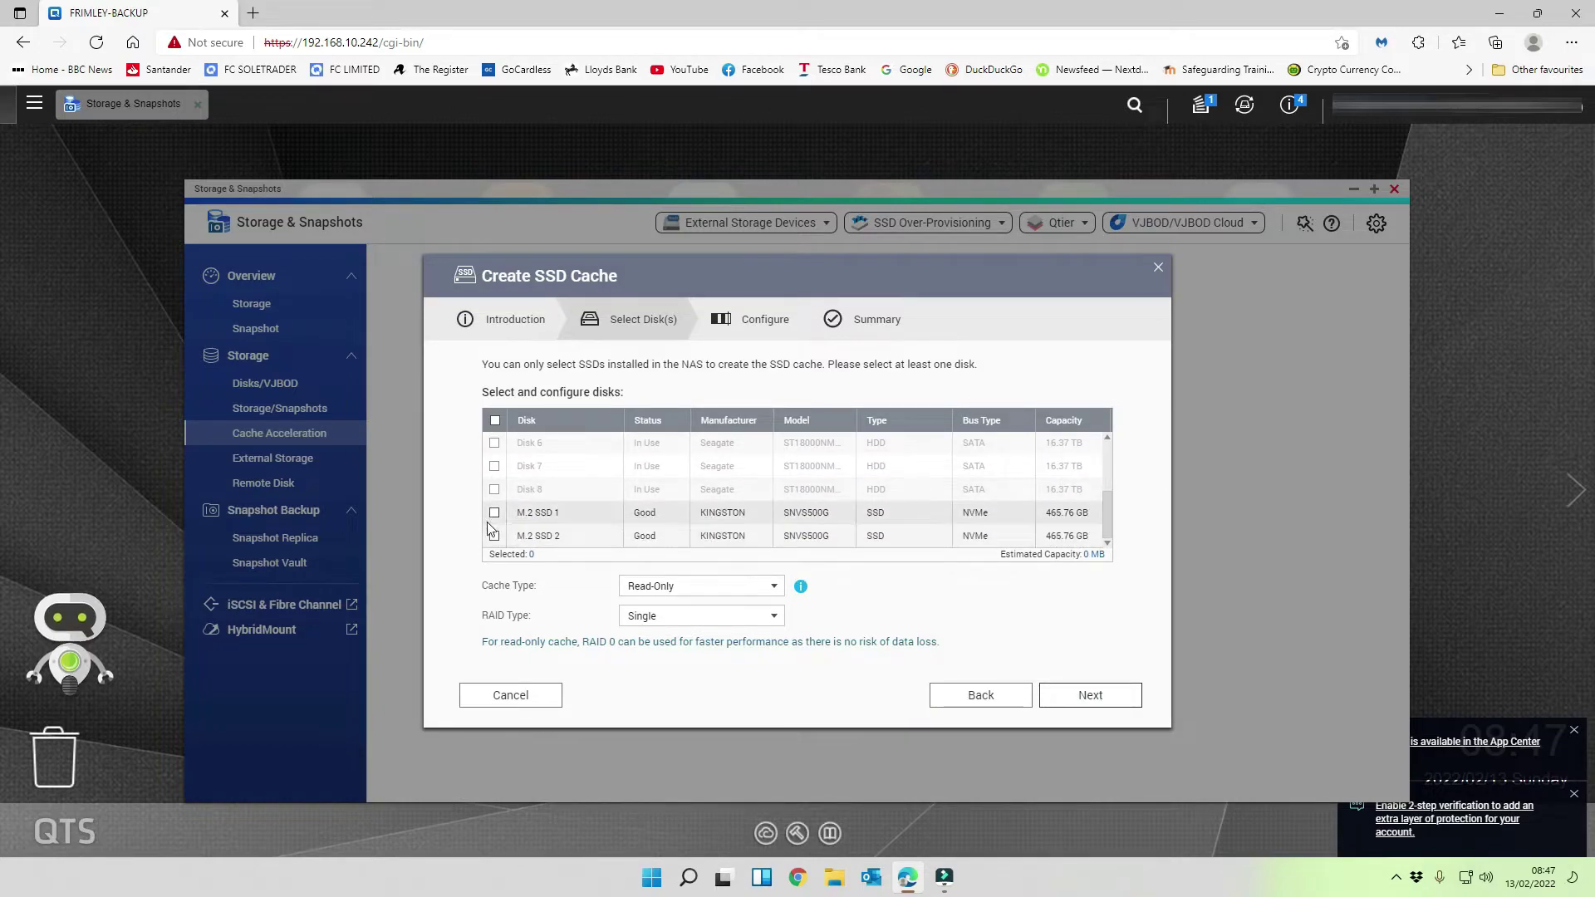
- Use M.2 SSD 1 and M.2 SSD 2 as a Read-Write RAID 1 cache
{"action": "left_click", "coordinate": [494, 512]}
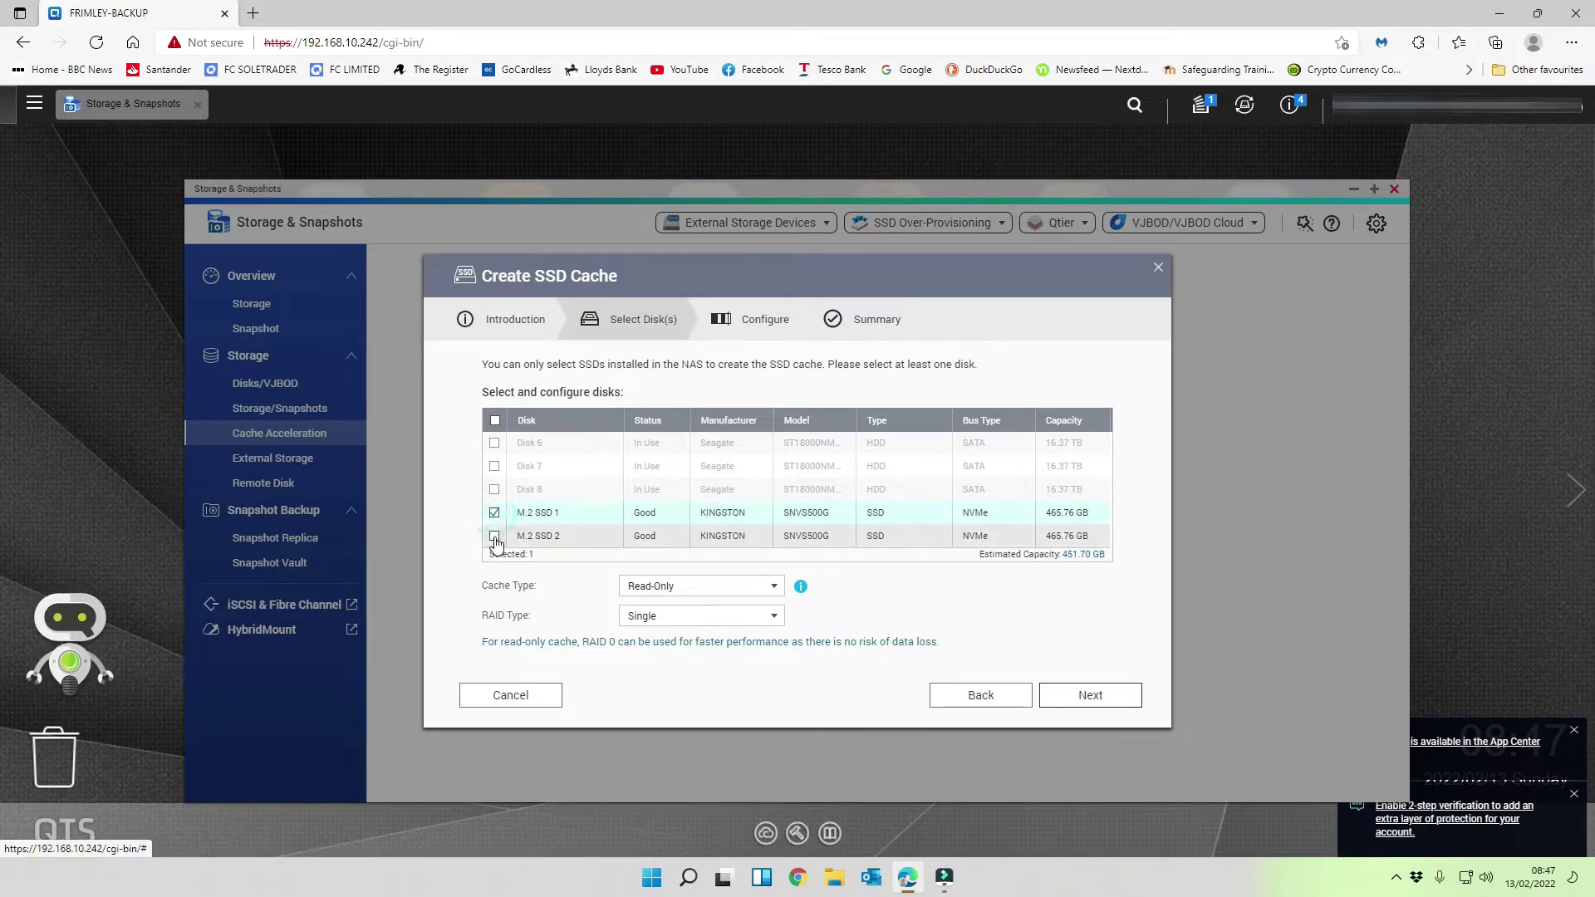
{"action": "left_click", "coordinate": [494, 536]}
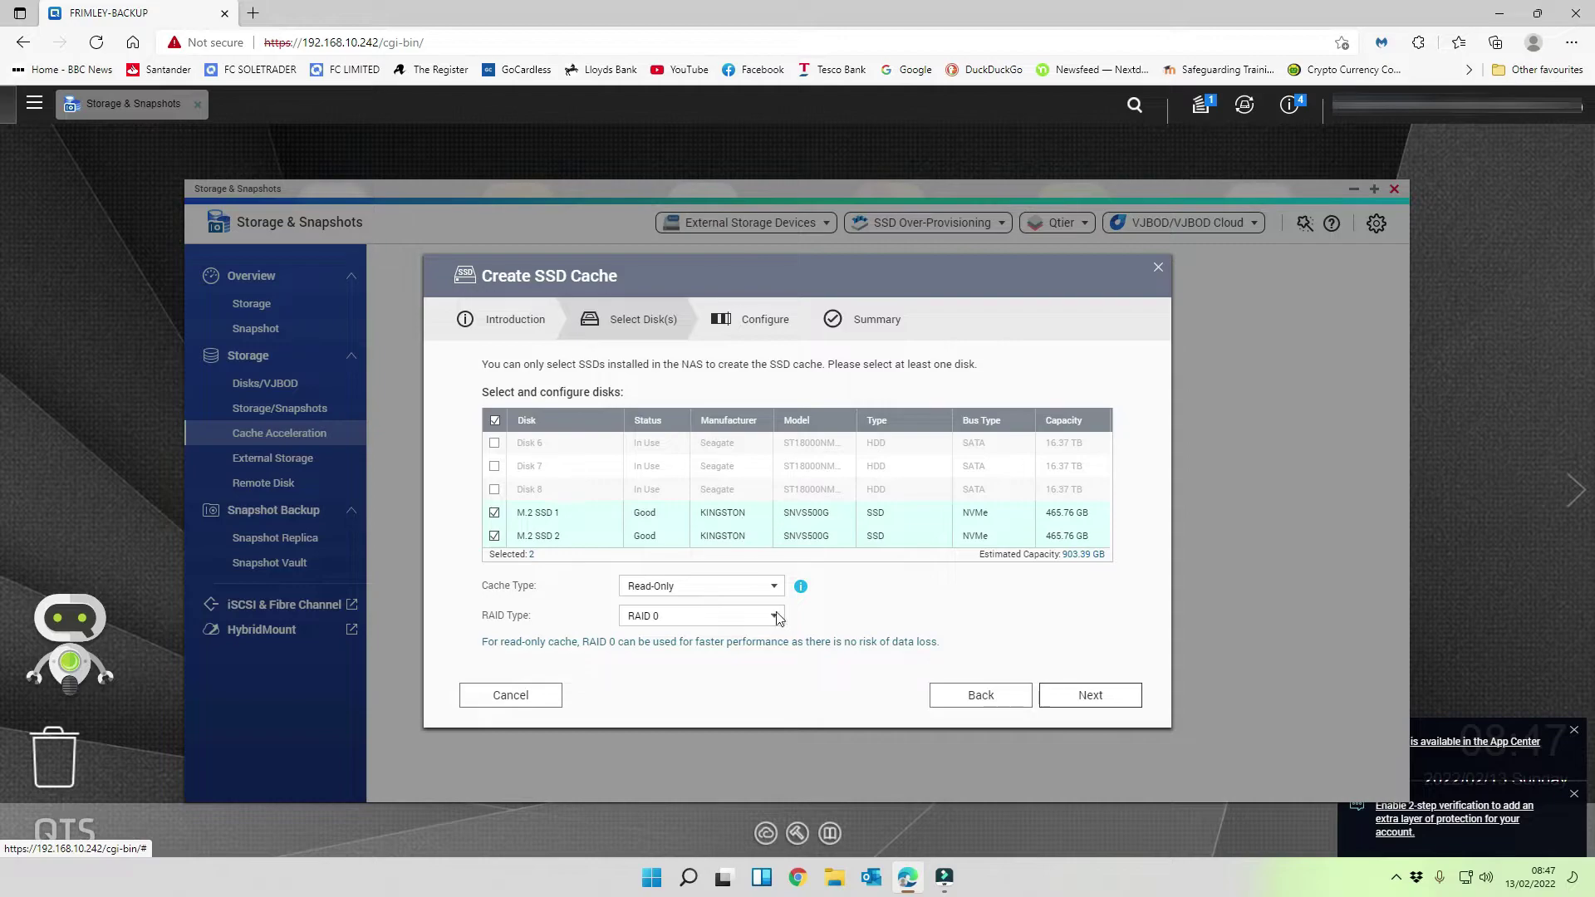
{"action": "left_click", "coordinate": [694, 588]}
{"action": "left_click", "coordinate": [669, 623]}
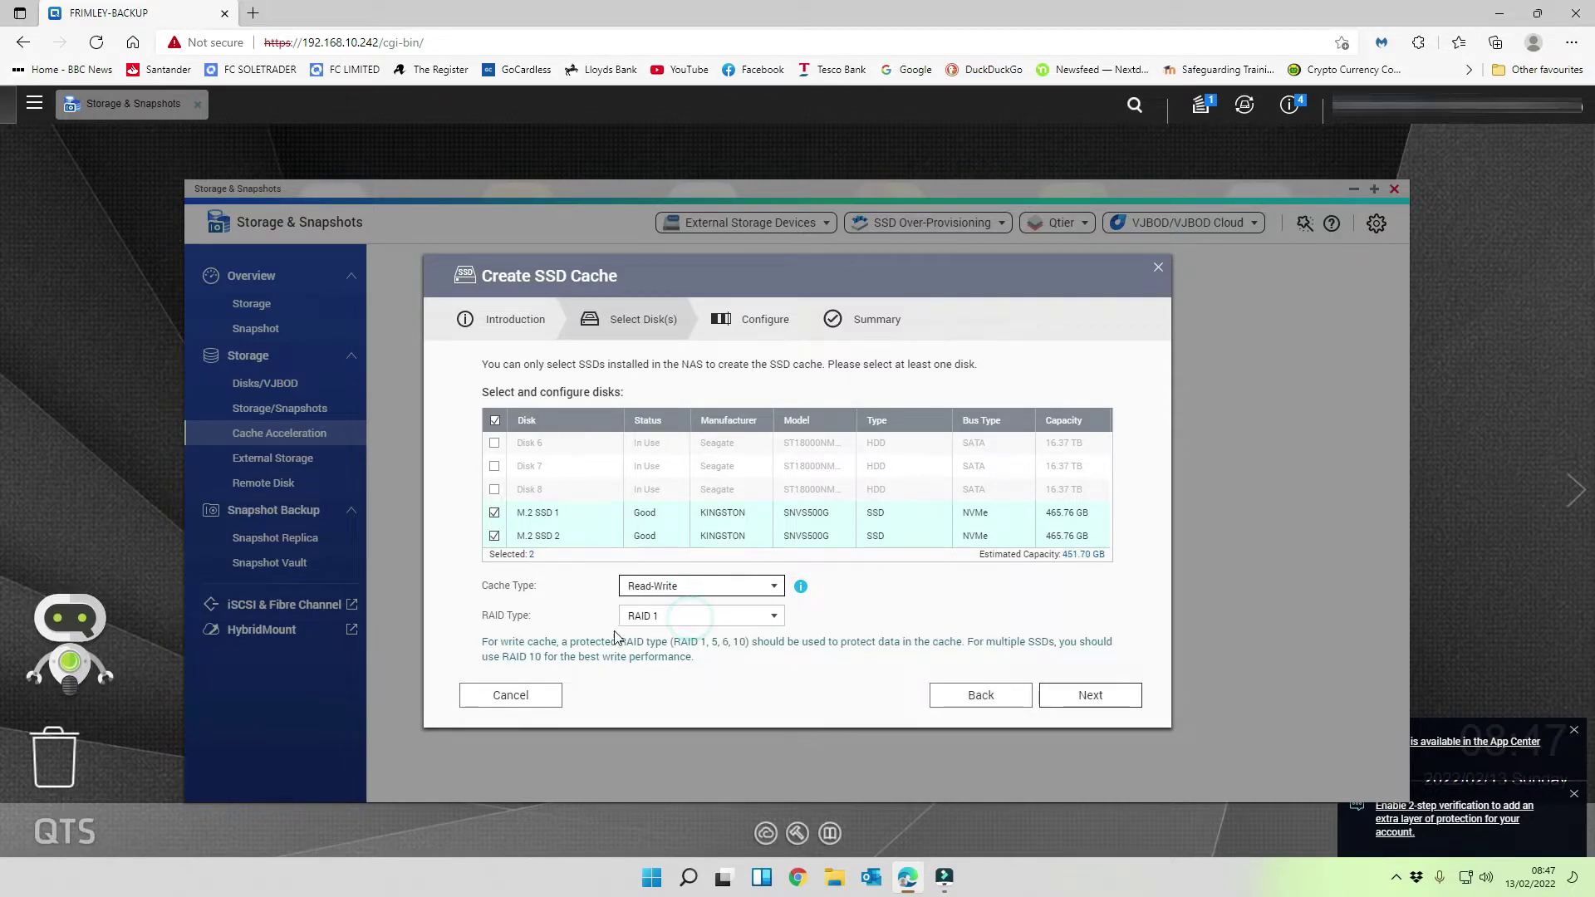
{"action": "left_click", "coordinate": [708, 616]}
{"action": "left_click", "coordinate": [655, 675]}
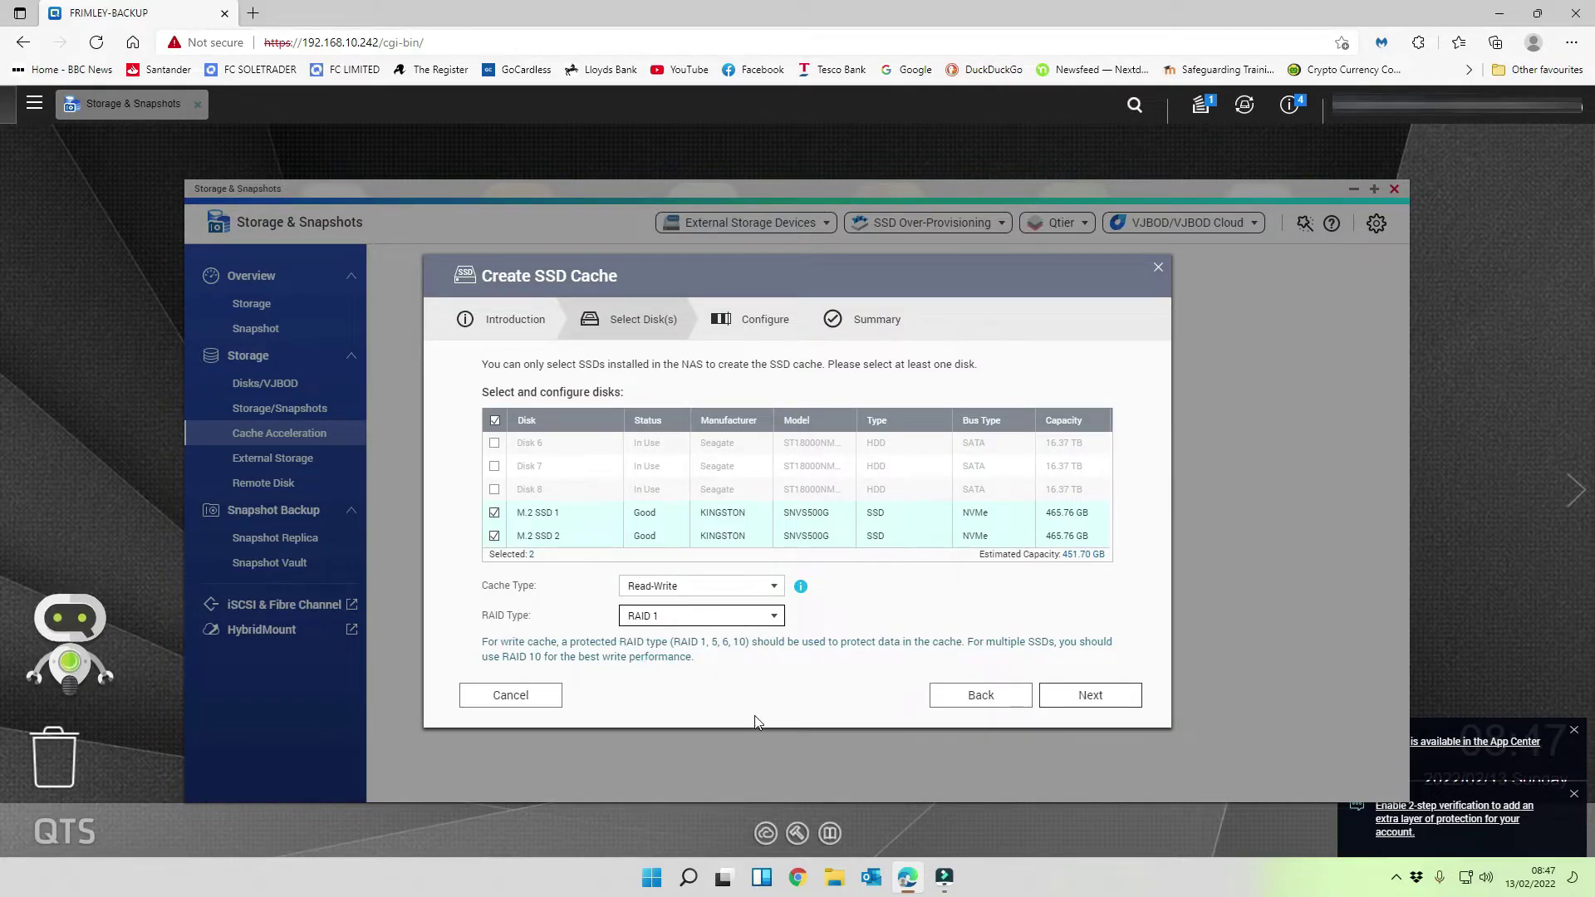
{"action": "left_click", "coordinate": [1088, 693]}
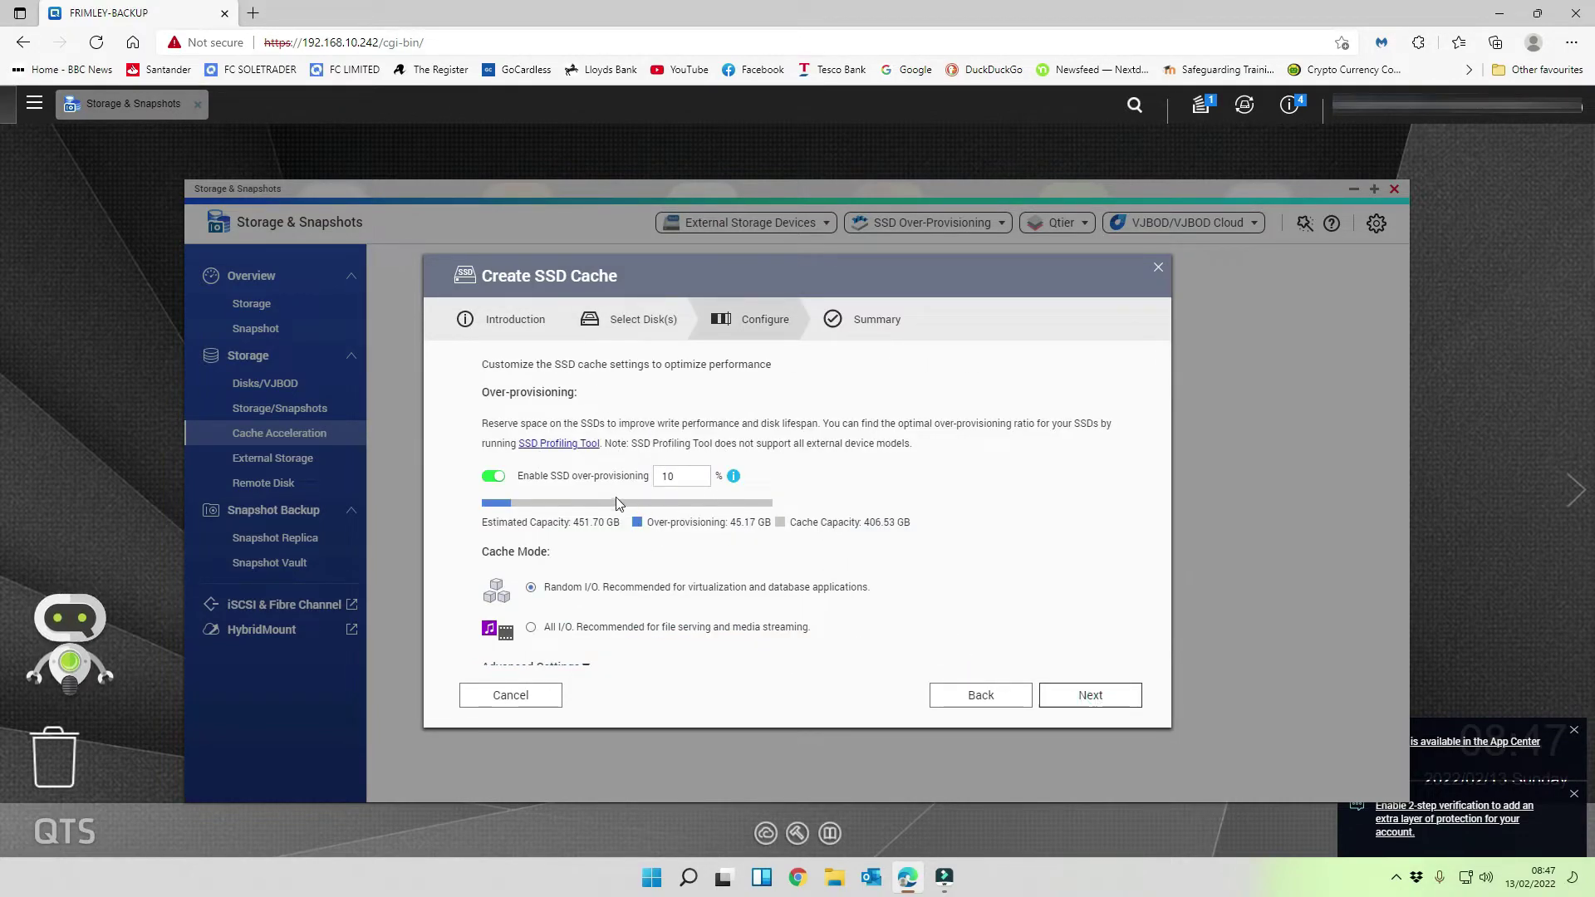
- Set the cache mode to All I/O, keeping Least recently used replacement and 10% over-provisioning
{"action": "scroll", "coordinate": [618, 498], "scroll_direction": "down", "scroll_amount": 1}
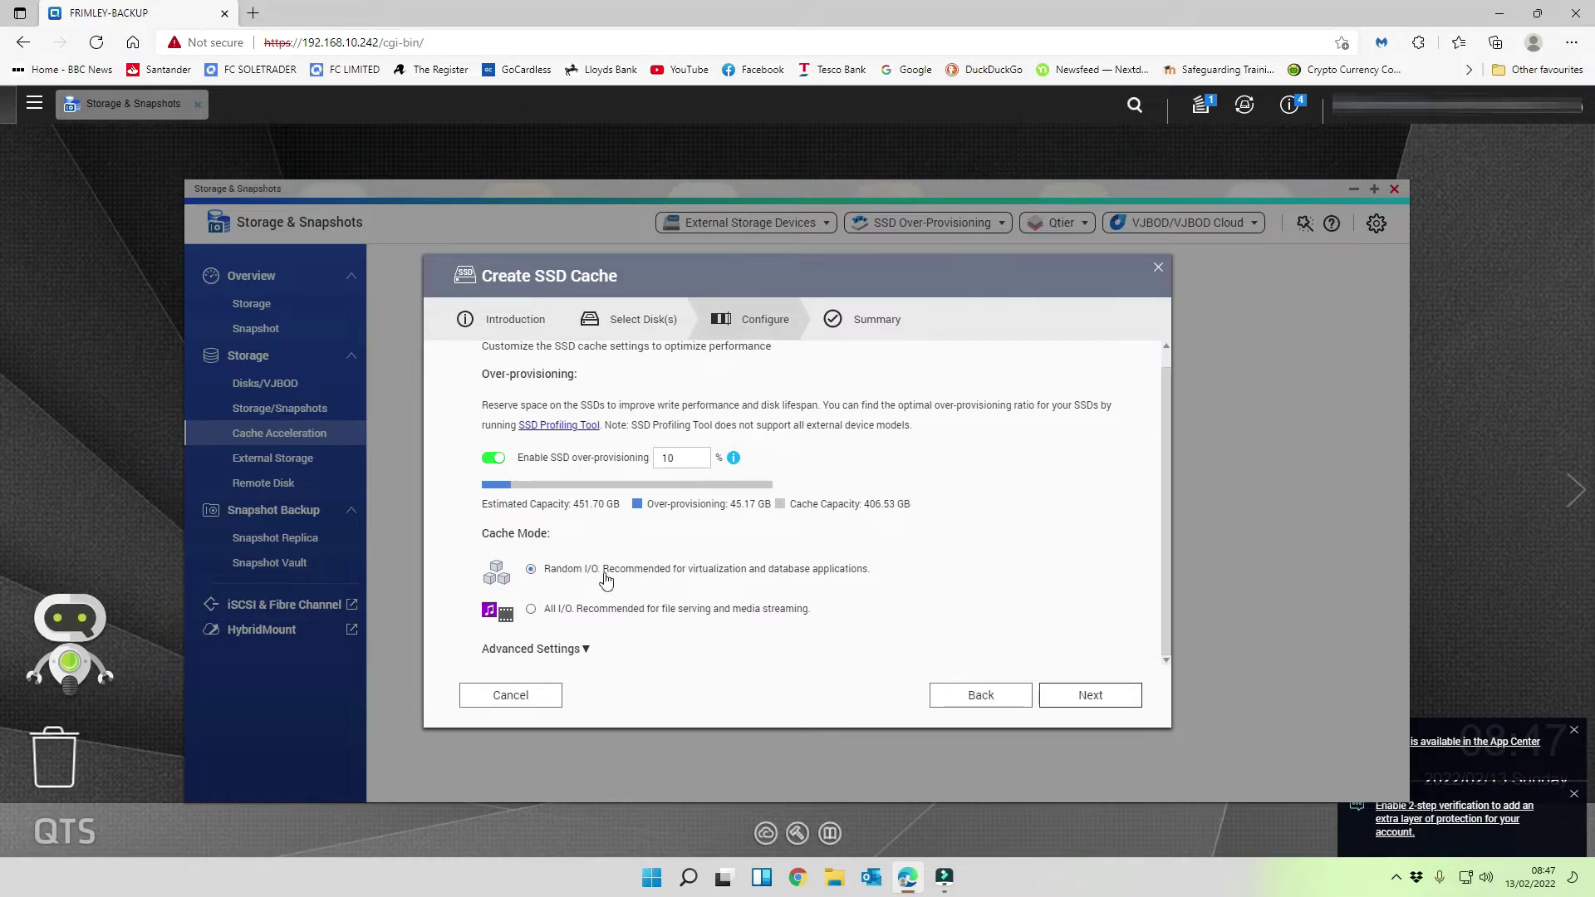
{"action": "left_click", "coordinate": [531, 610]}
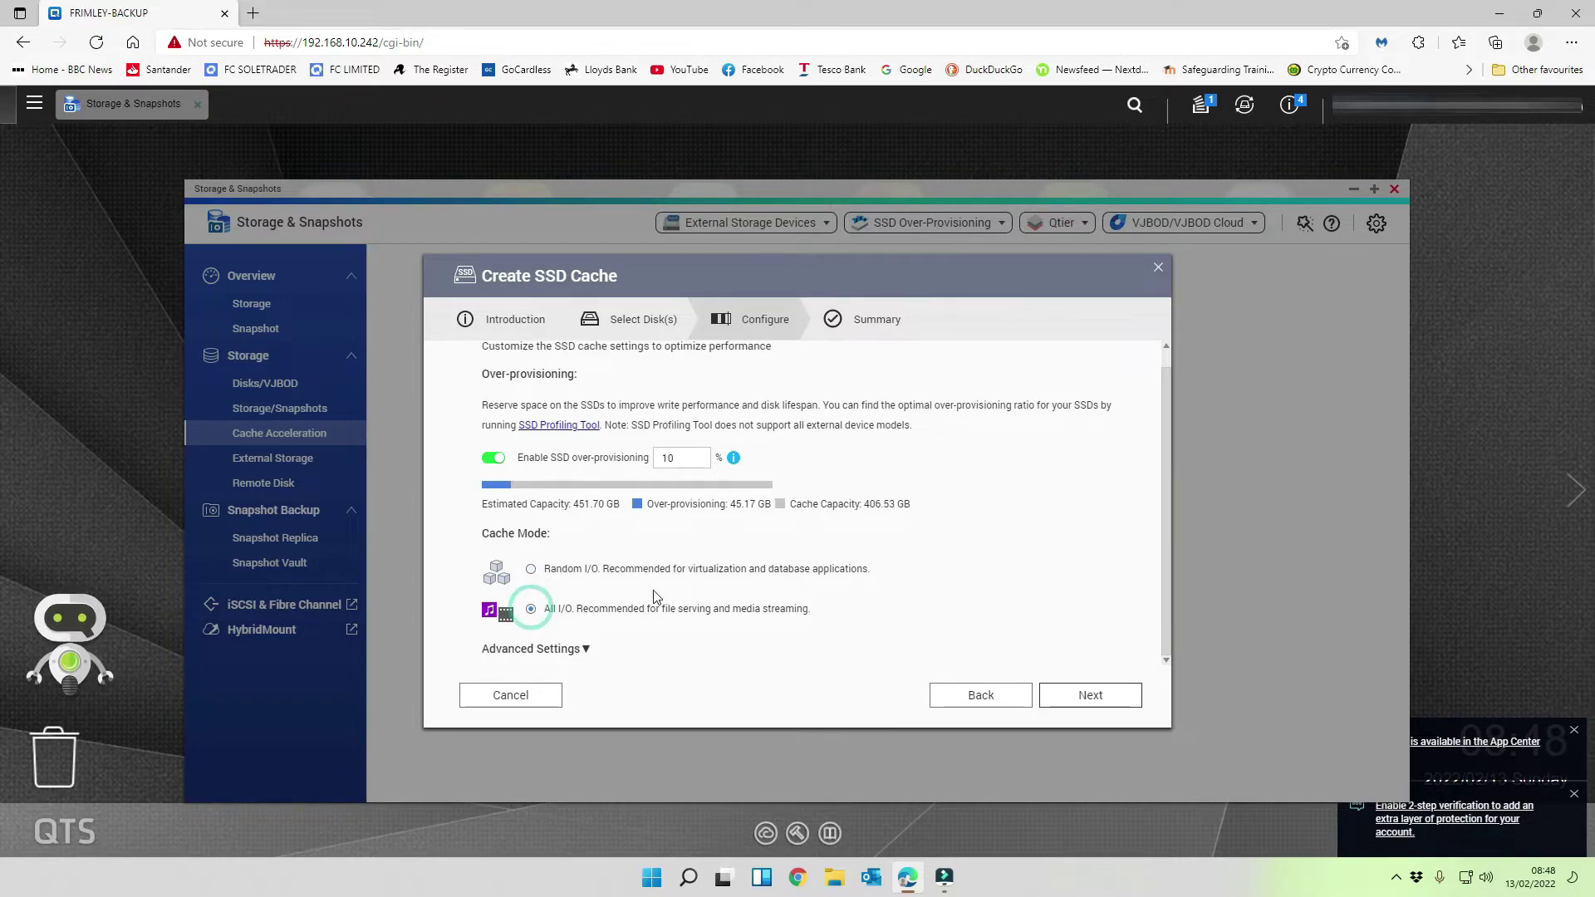
{"action": "left_click", "coordinate": [586, 652]}
{"action": "scroll", "coordinate": [631, 648], "scroll_direction": "down", "scroll_amount": 2}
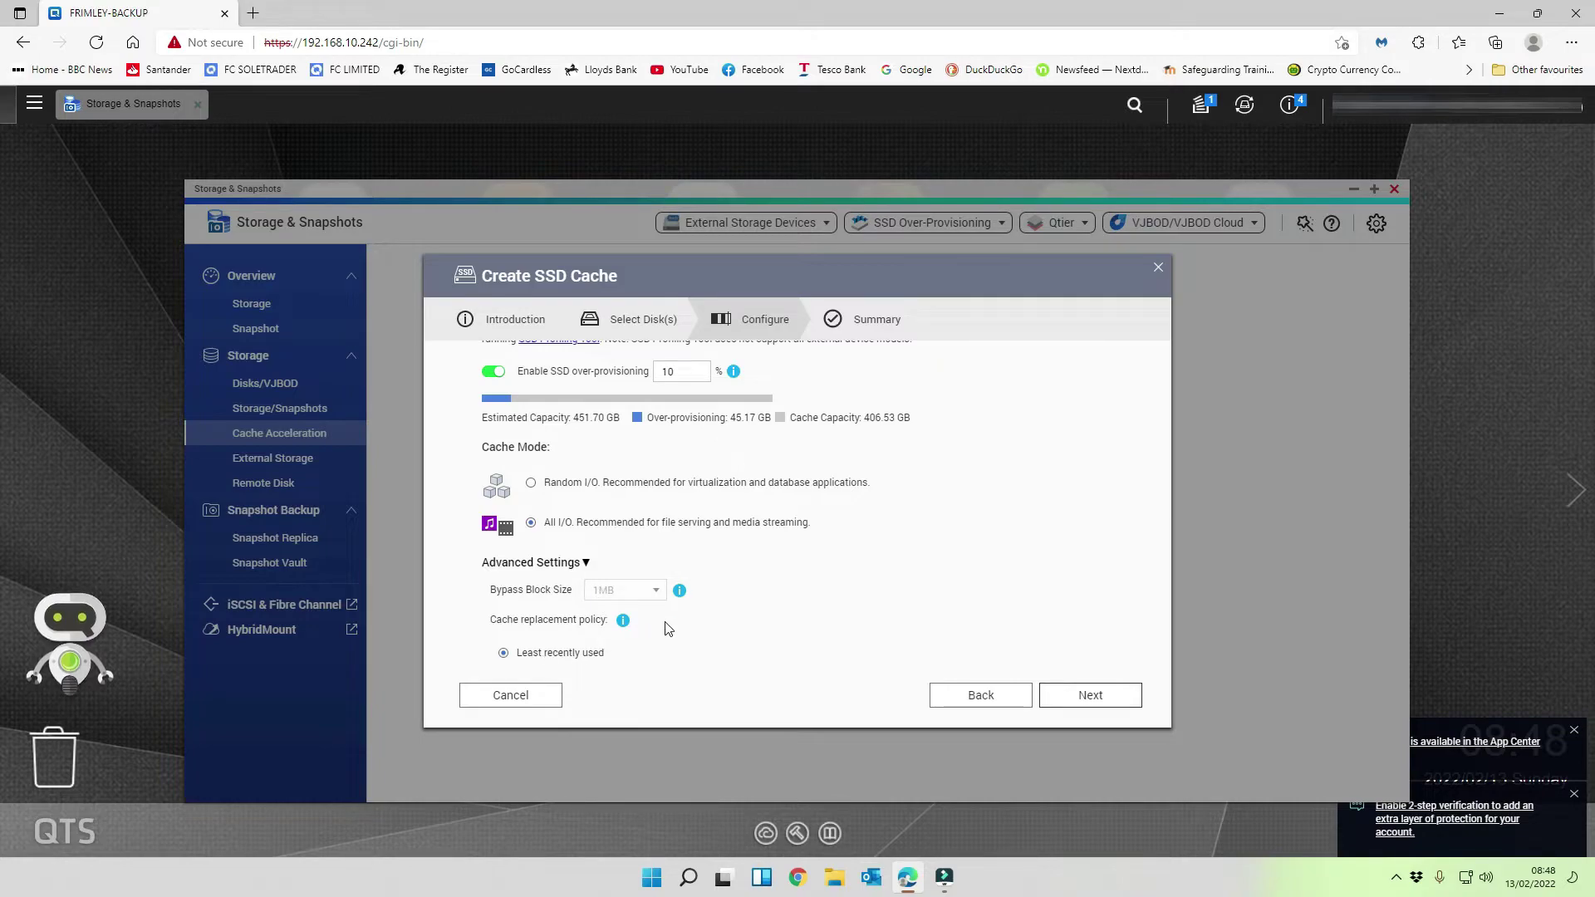
{"action": "scroll", "coordinate": [669, 629], "scroll_direction": "down", "scroll_amount": 1}
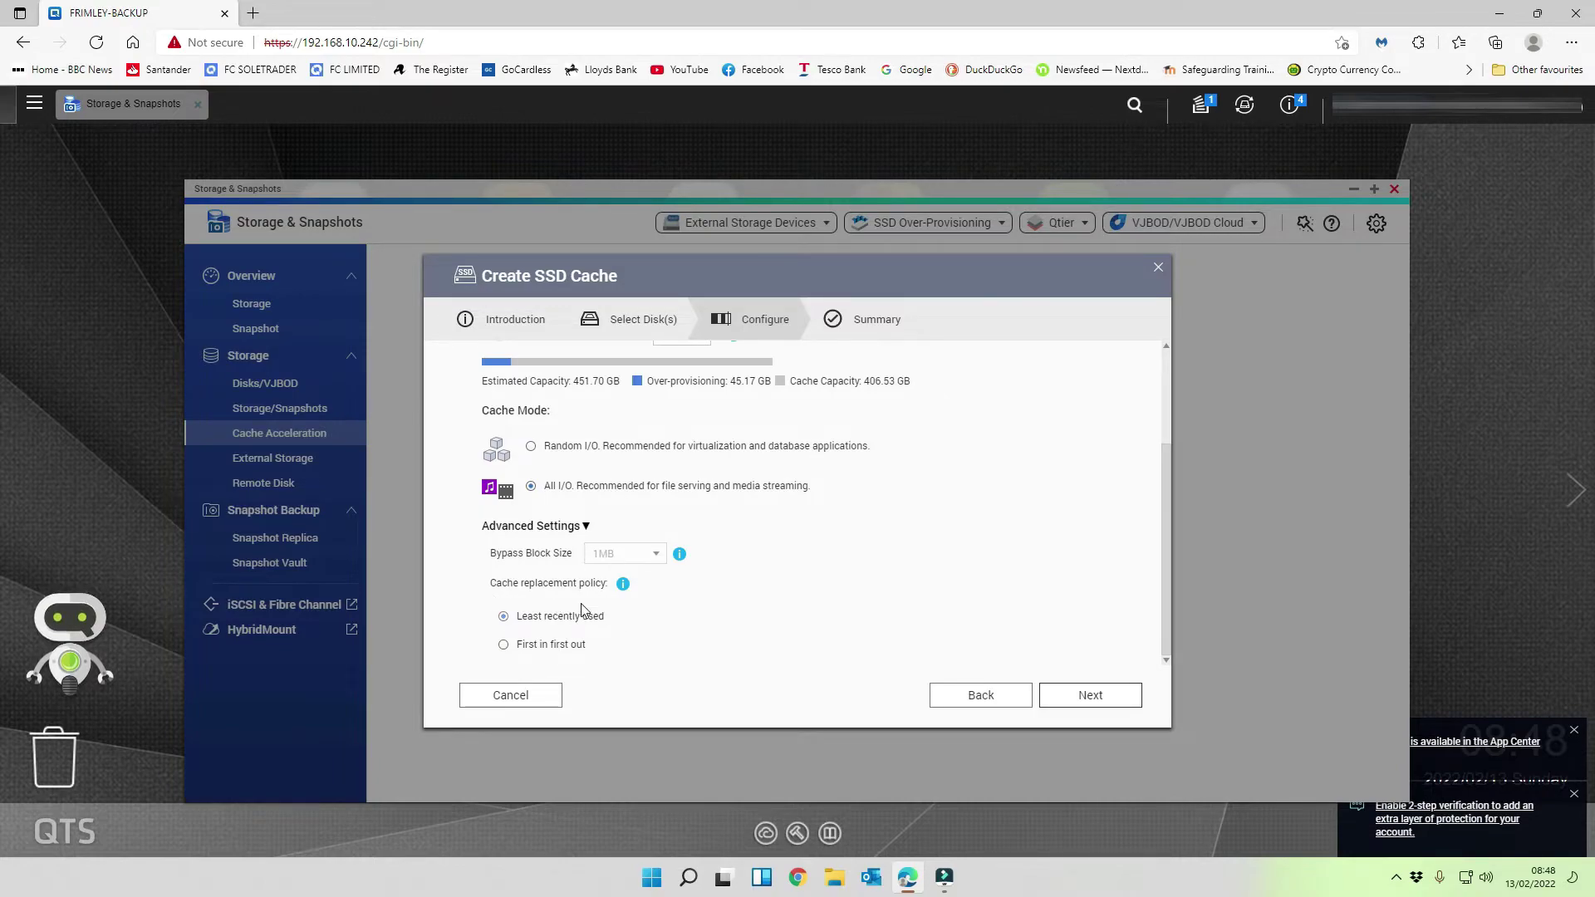
- Go past the volume table and summary, then create the 406.53 GB RAID 1 All I/O cache
{"action": "left_click", "coordinate": [1088, 698]}
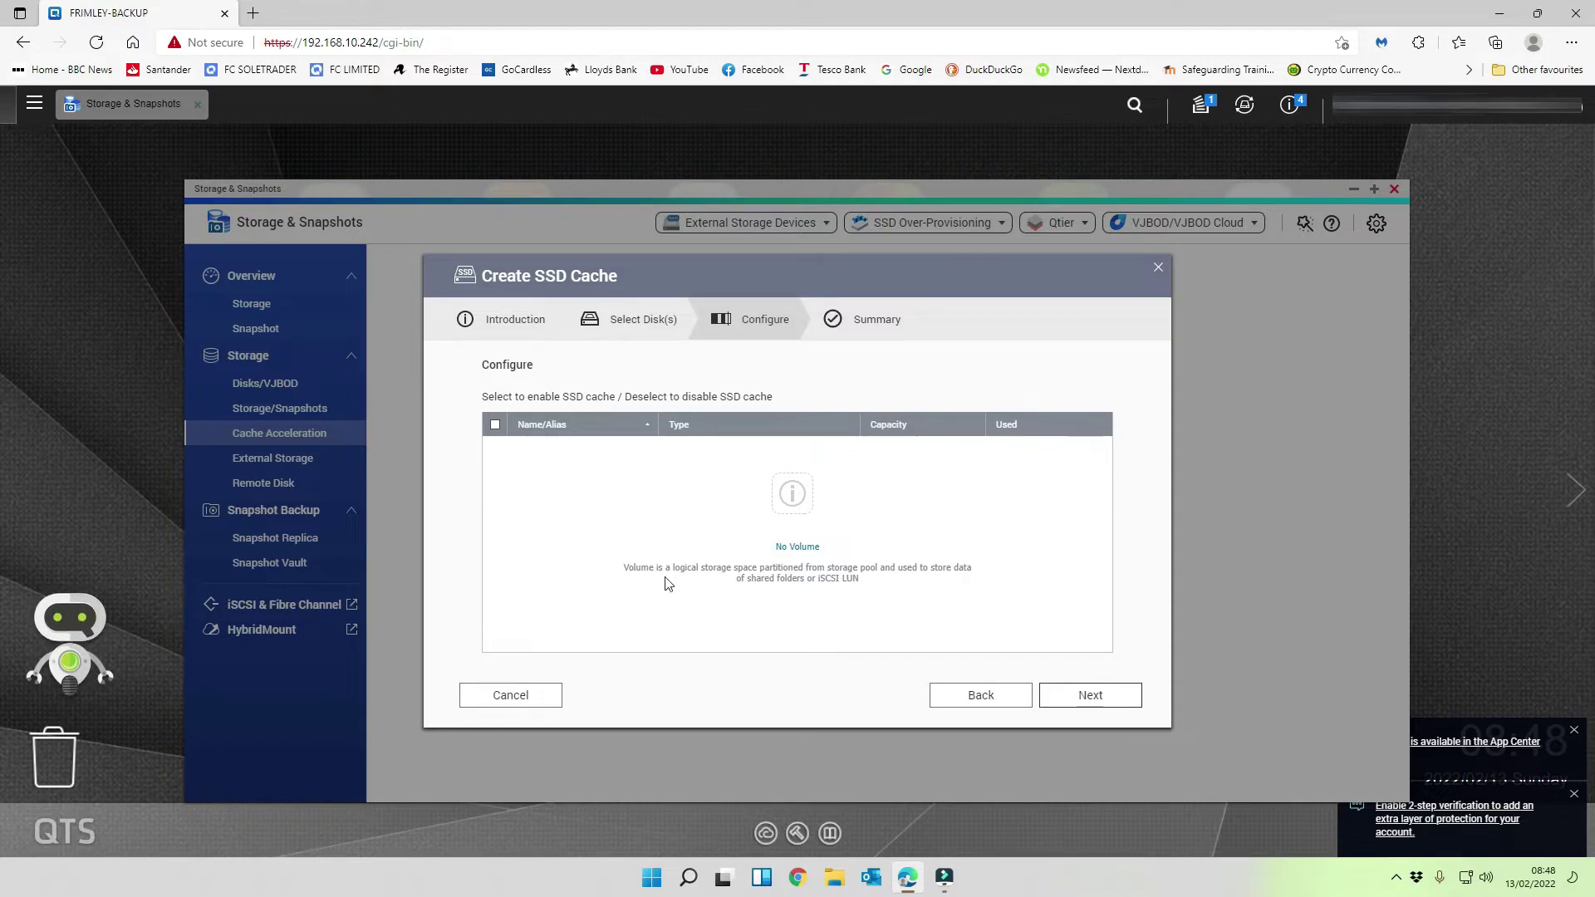
{"action": "left_click", "coordinate": [1084, 696]}
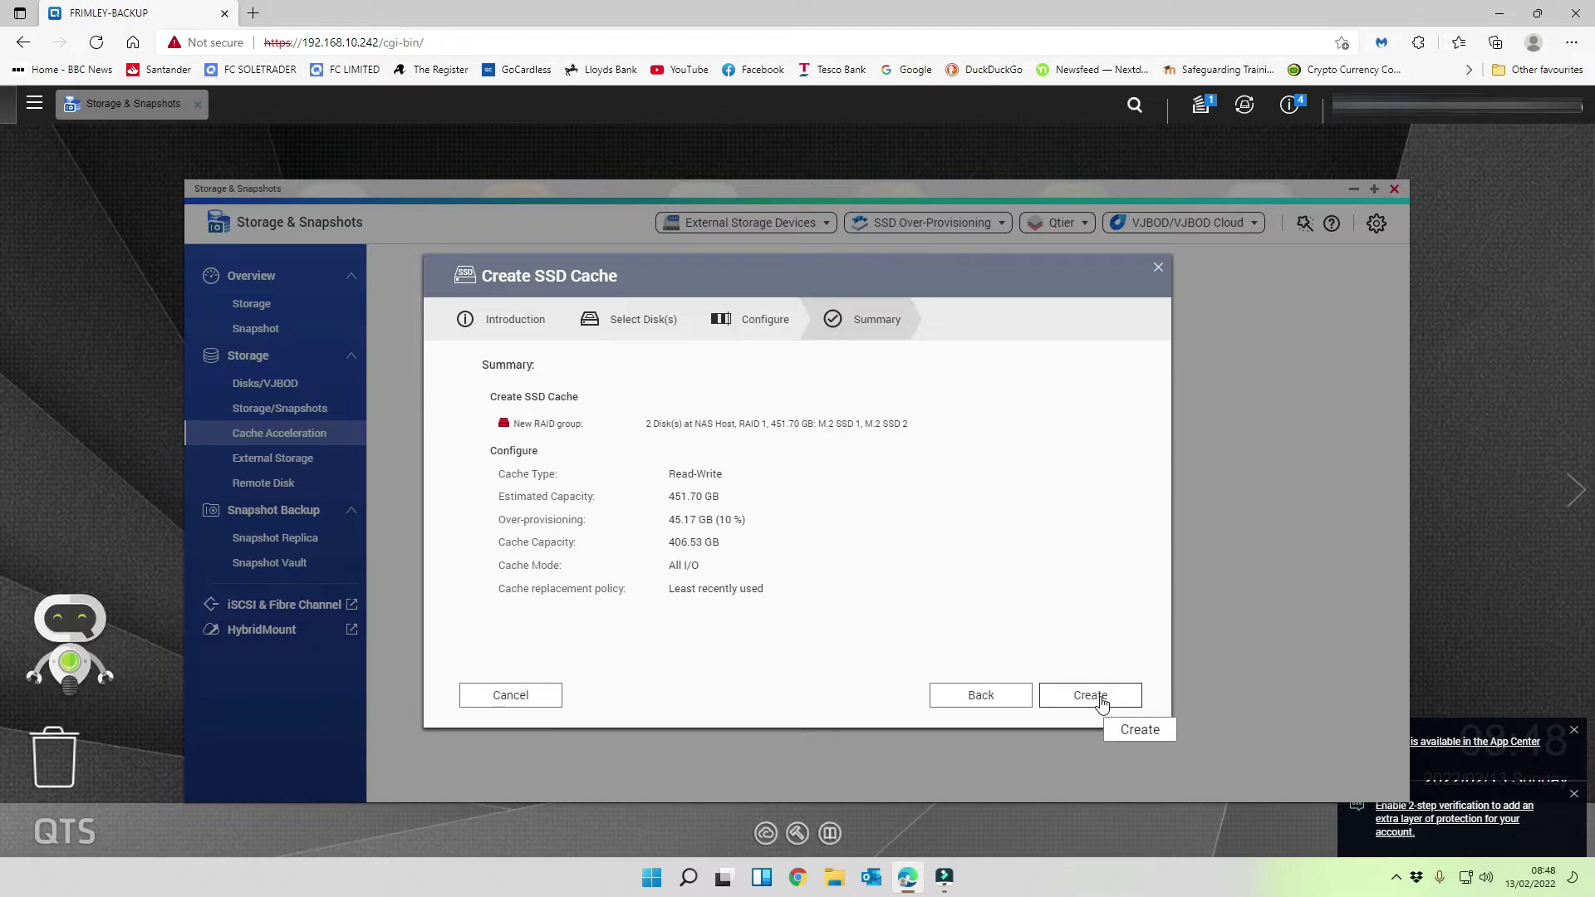
{"action": "left_click", "coordinate": [1101, 704]}
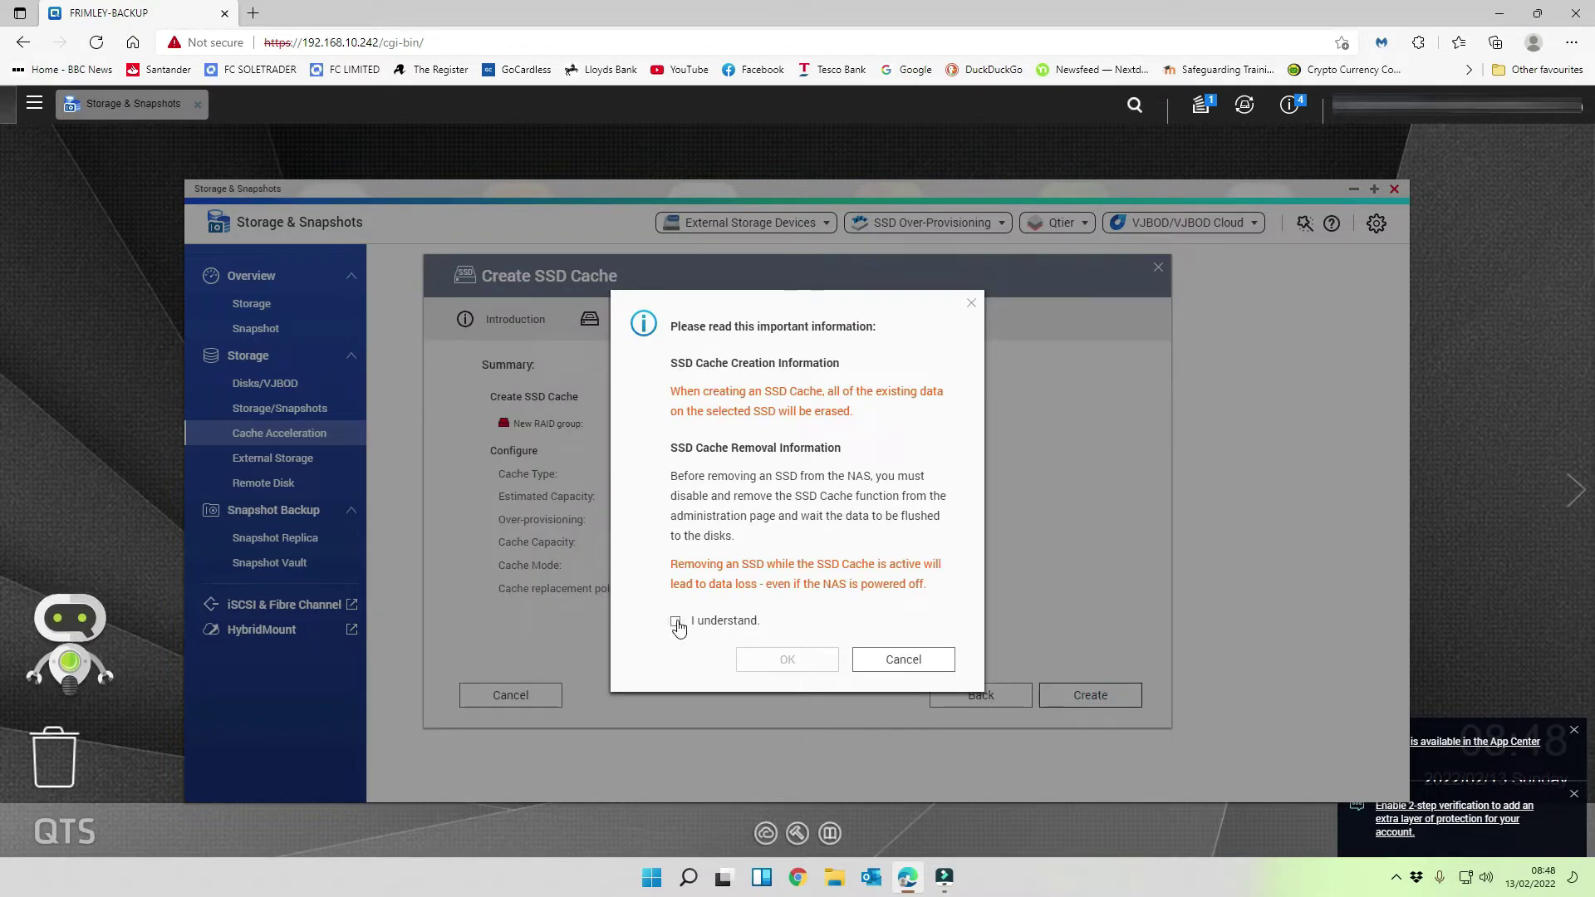
- Acknowledge the SSD data-erasure warning and confirm creating the cache
{"action": "left_click", "coordinate": [675, 622]}
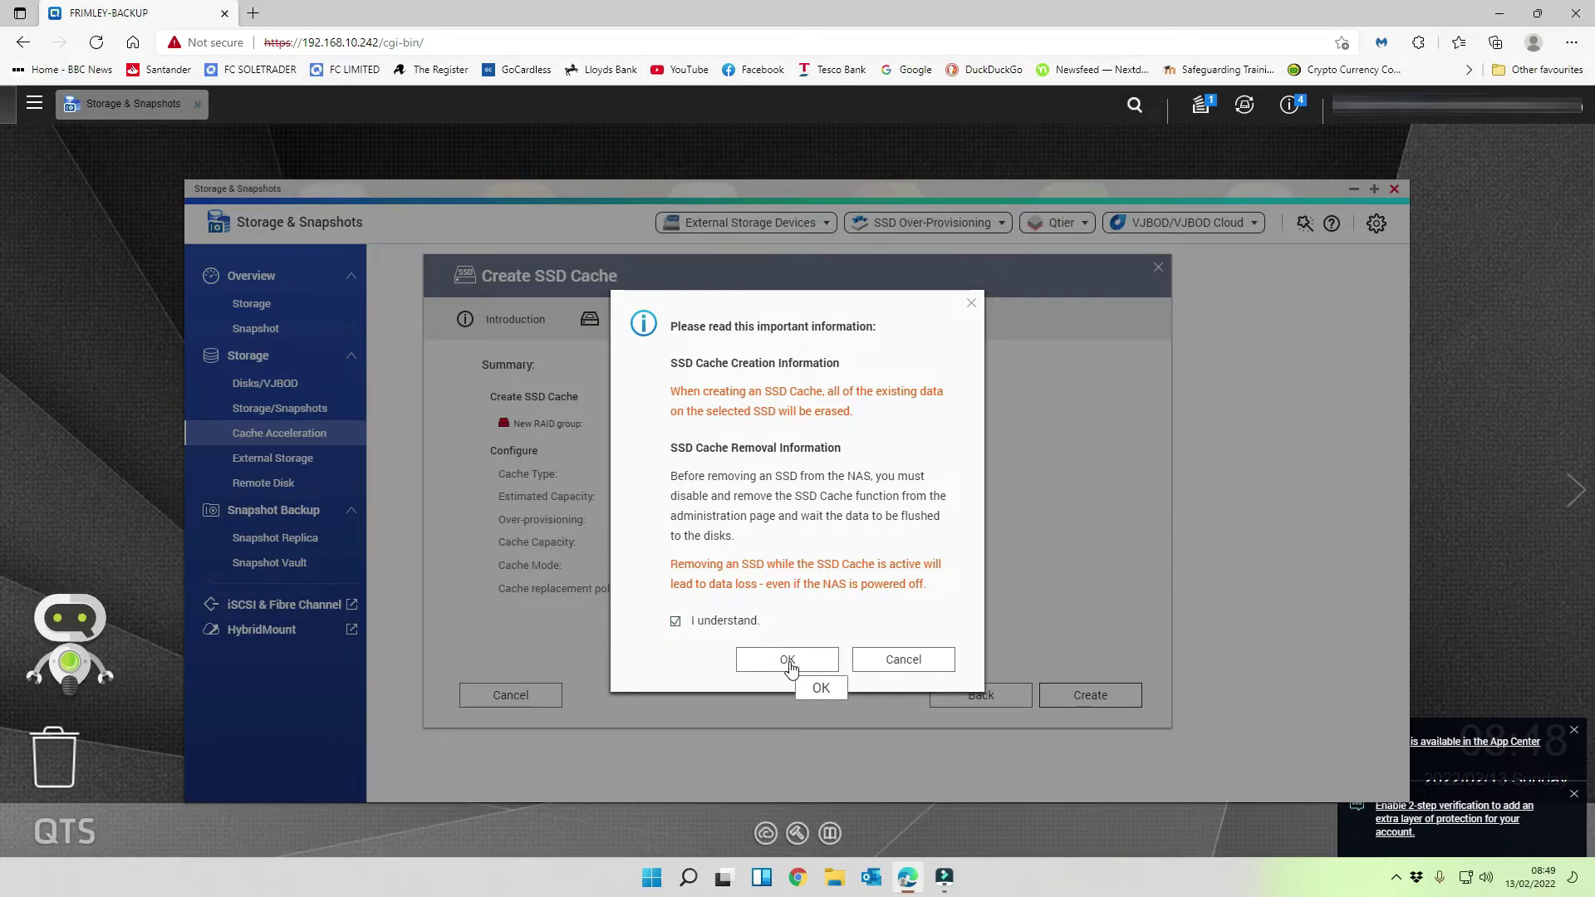
{"action": "left_click", "coordinate": [787, 660]}
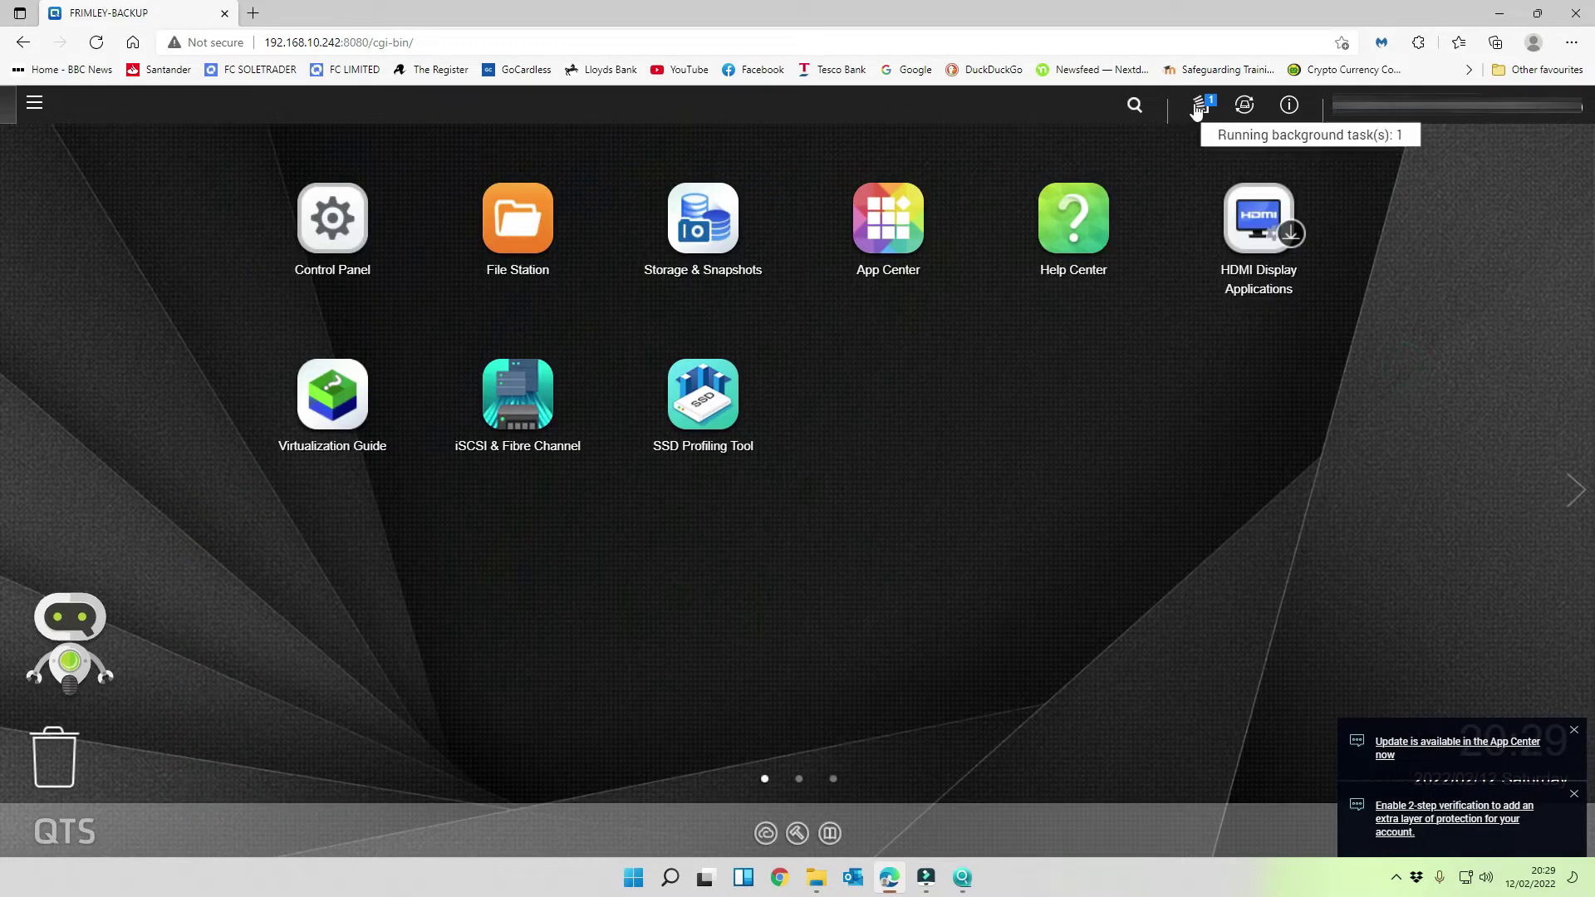
- Check the running background tasks, then close the overview
{"action": "left_click", "coordinate": [1200, 104]}
{"action": "mouse_move", "coordinate": [1104, 233]}
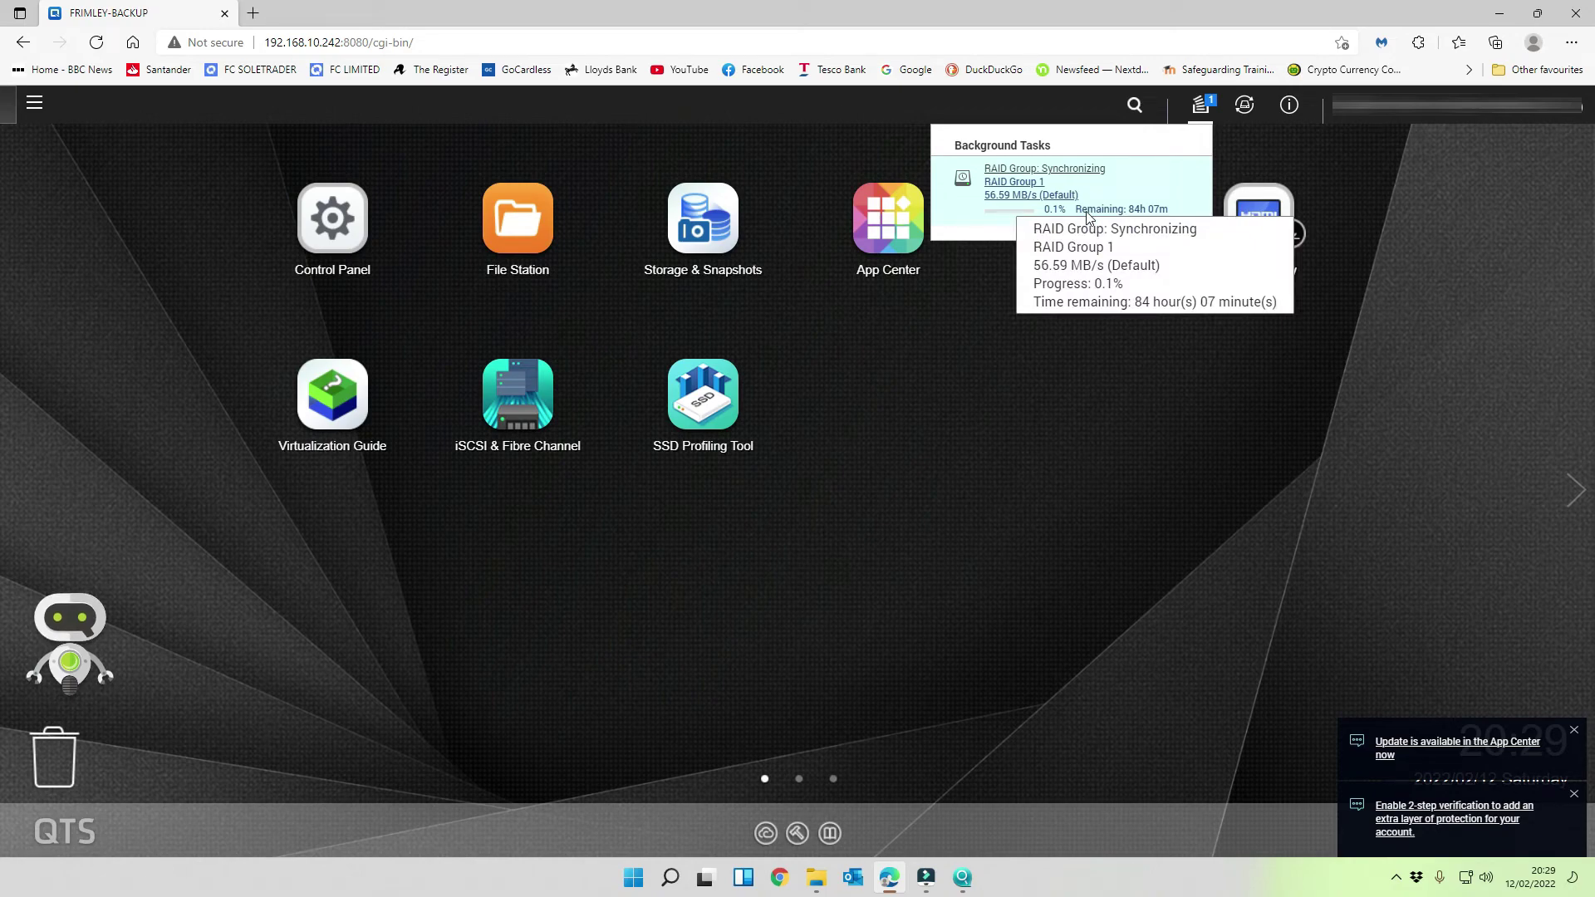
{"action": "left_click", "coordinate": [1520, 232]}
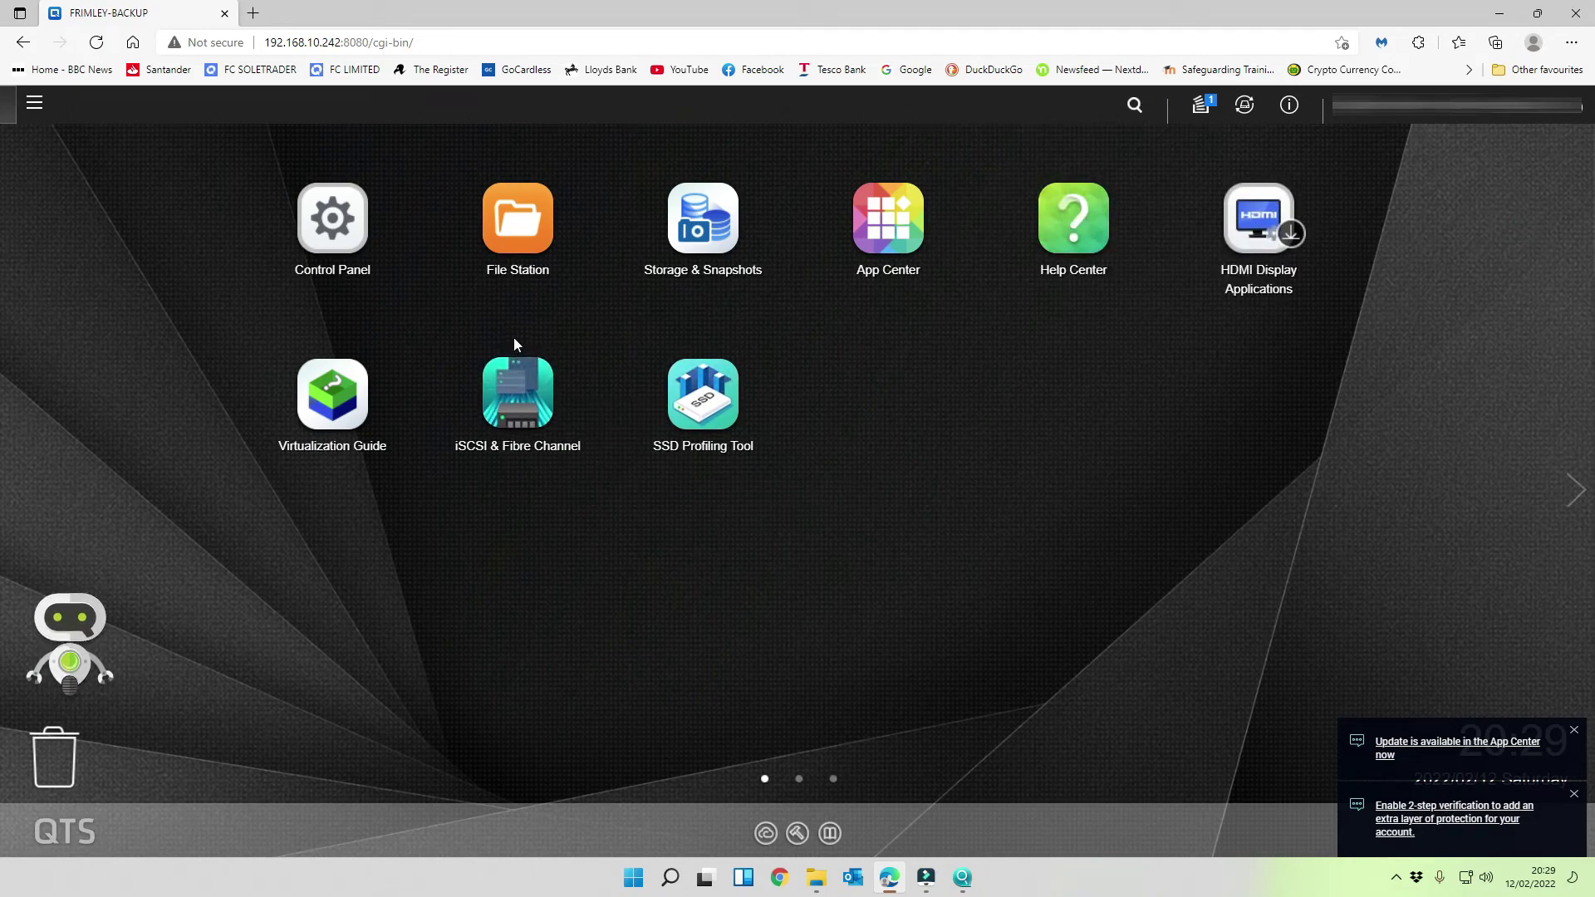
- Remove the iSCSI & Fibre Channel and SSD Profiling Tool desktop shortcuts
{"action": "right_click", "coordinate": [518, 398]}
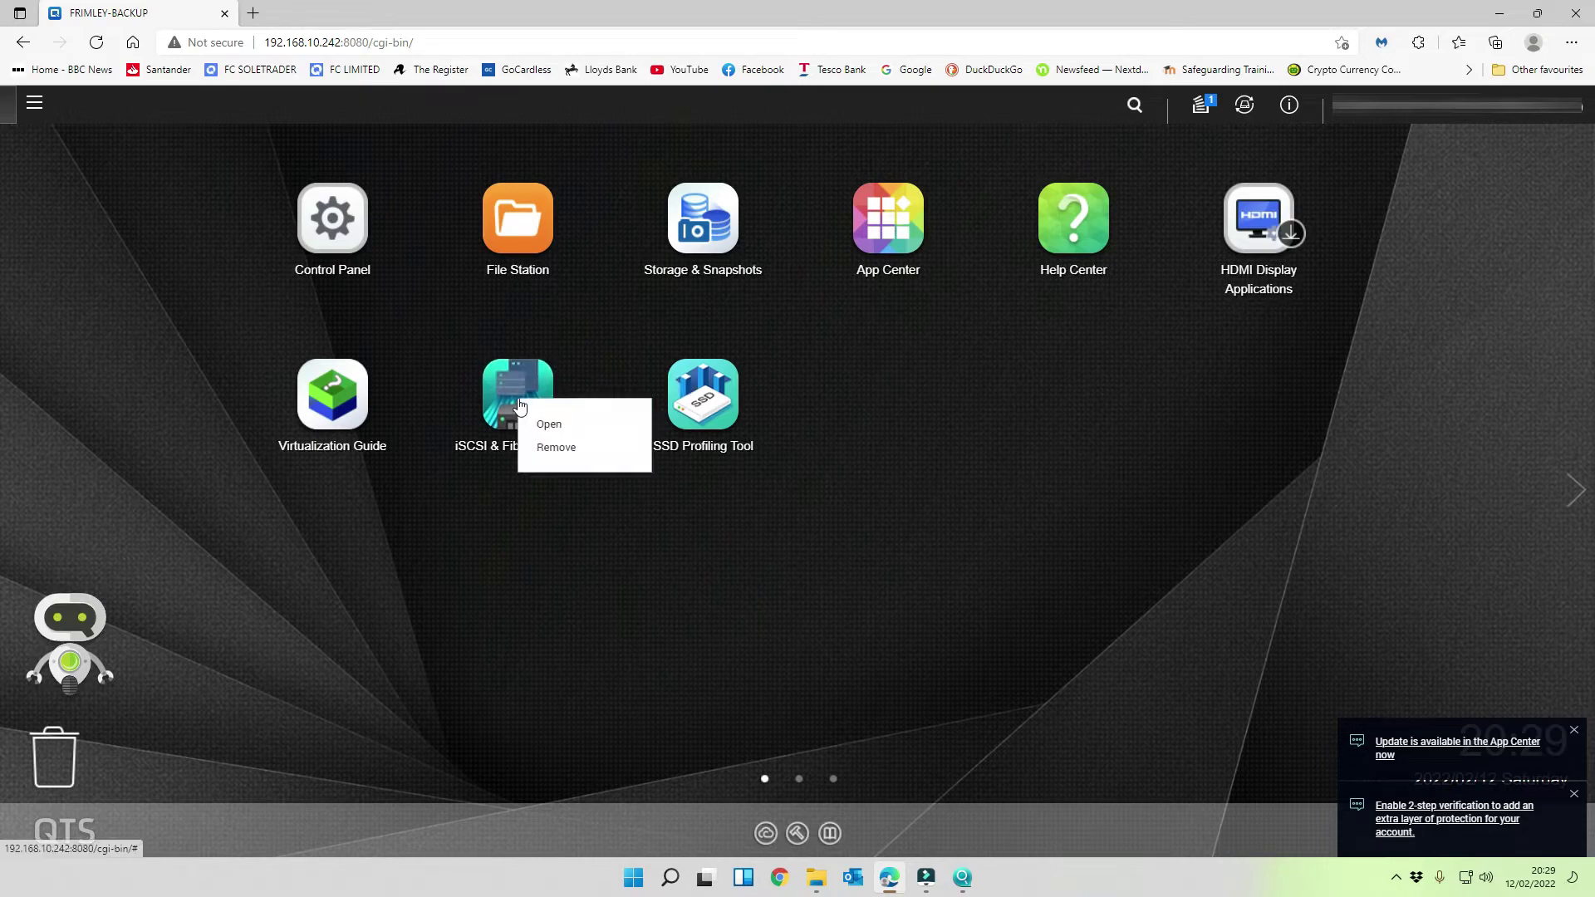
{"action": "left_click", "coordinate": [555, 446]}
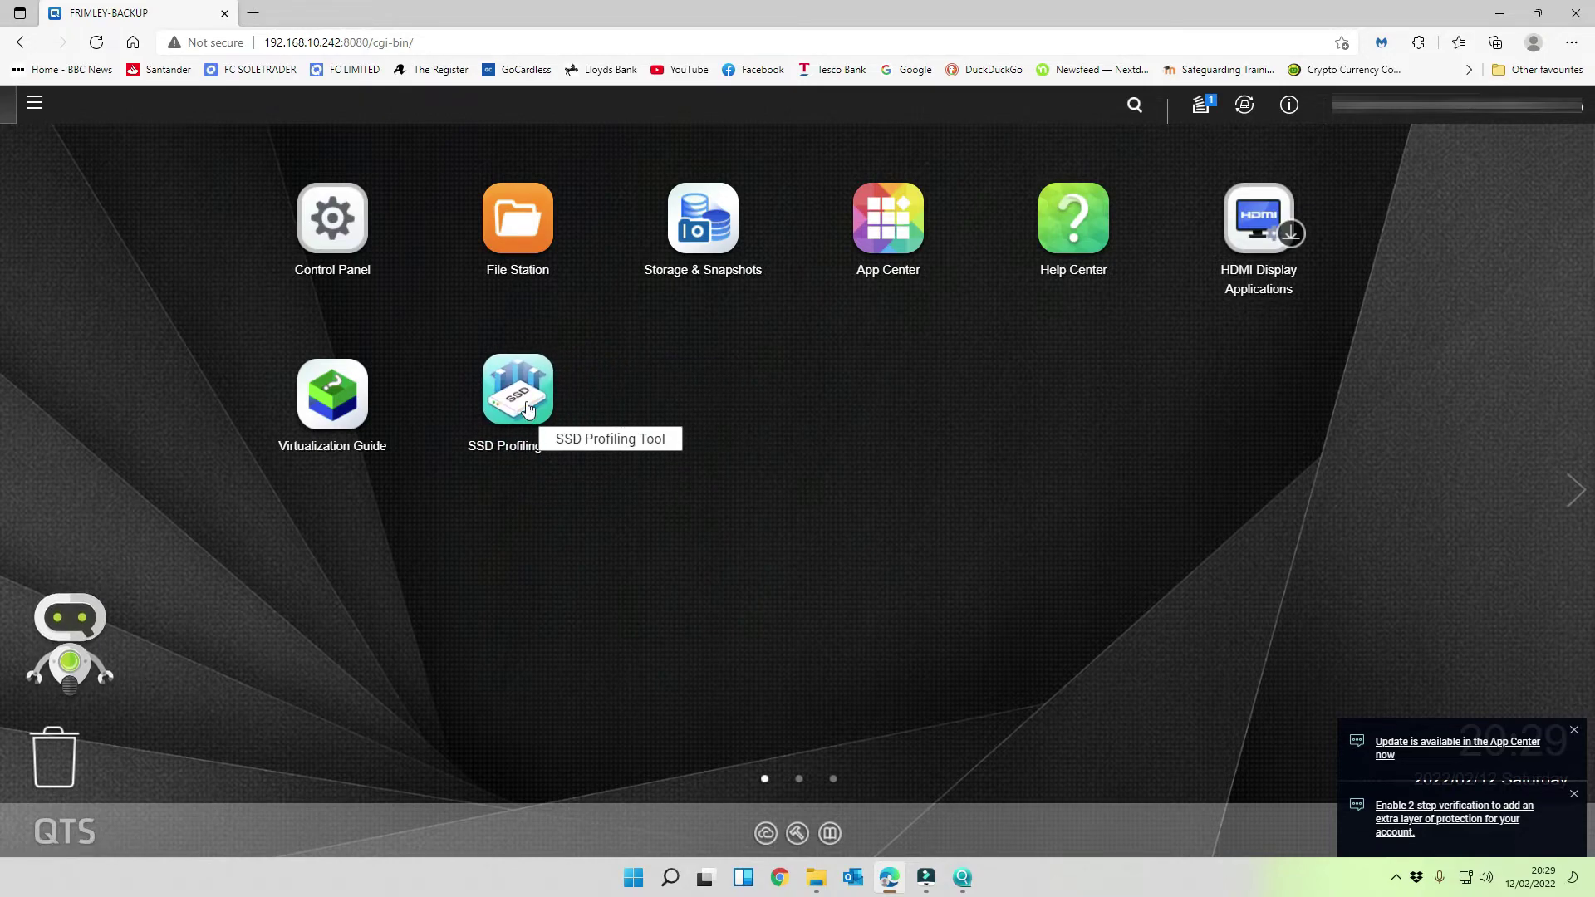
{"action": "right_click", "coordinate": [528, 409]}
{"action": "left_click", "coordinate": [555, 448]}
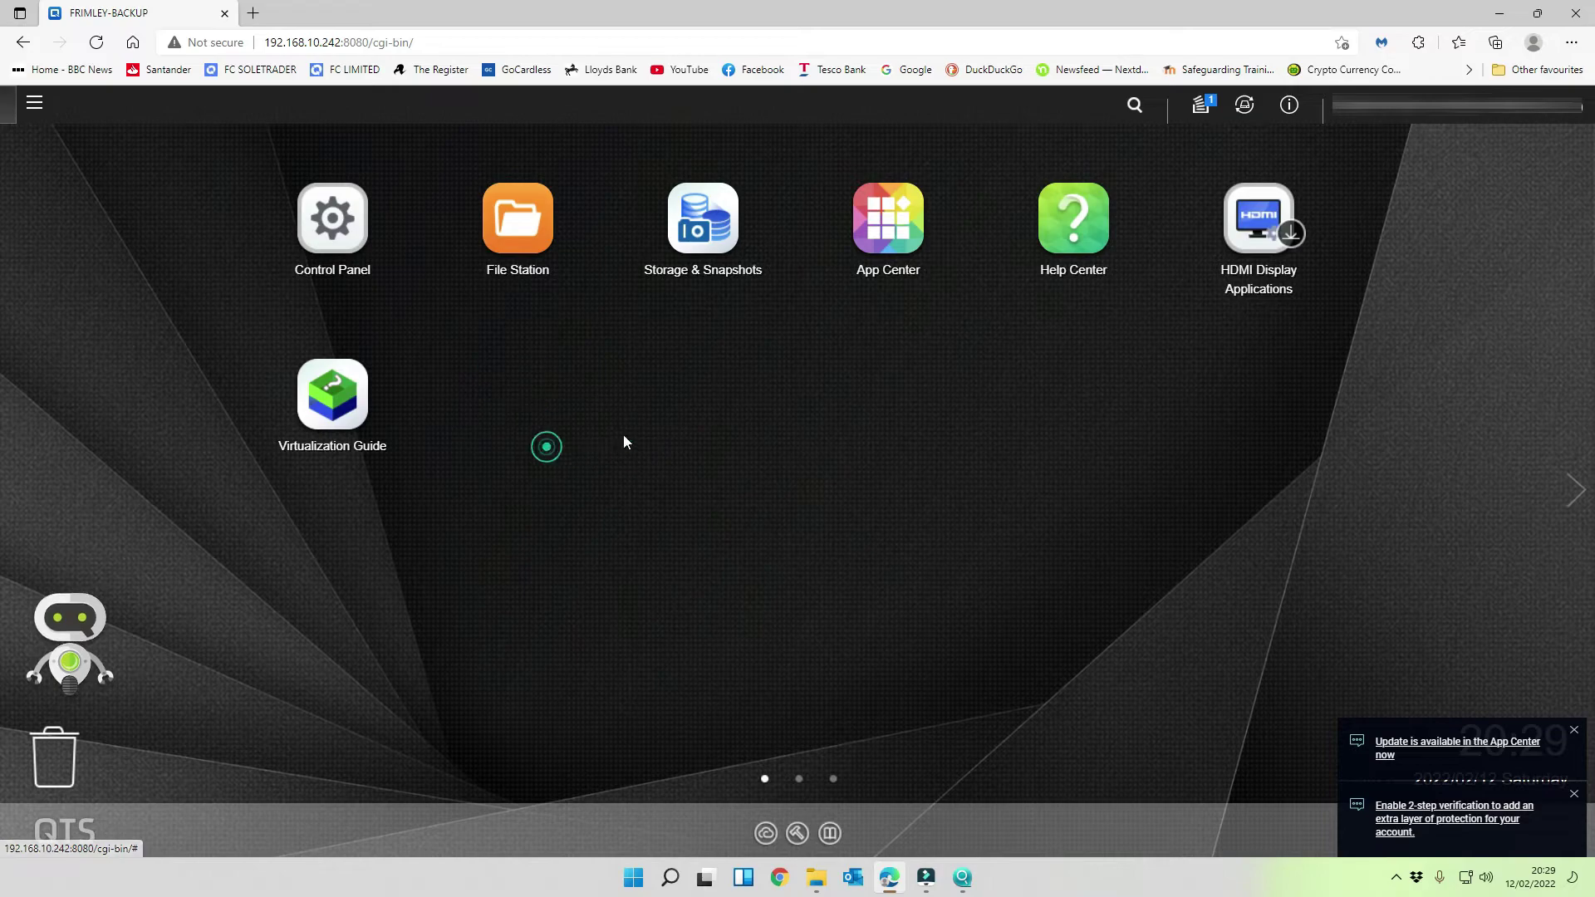
- In Control Panel General Settings, keep TLS 1.2 and enable Force secure connection (HTTPS) only
{"action": "left_click", "coordinate": [347, 223]}
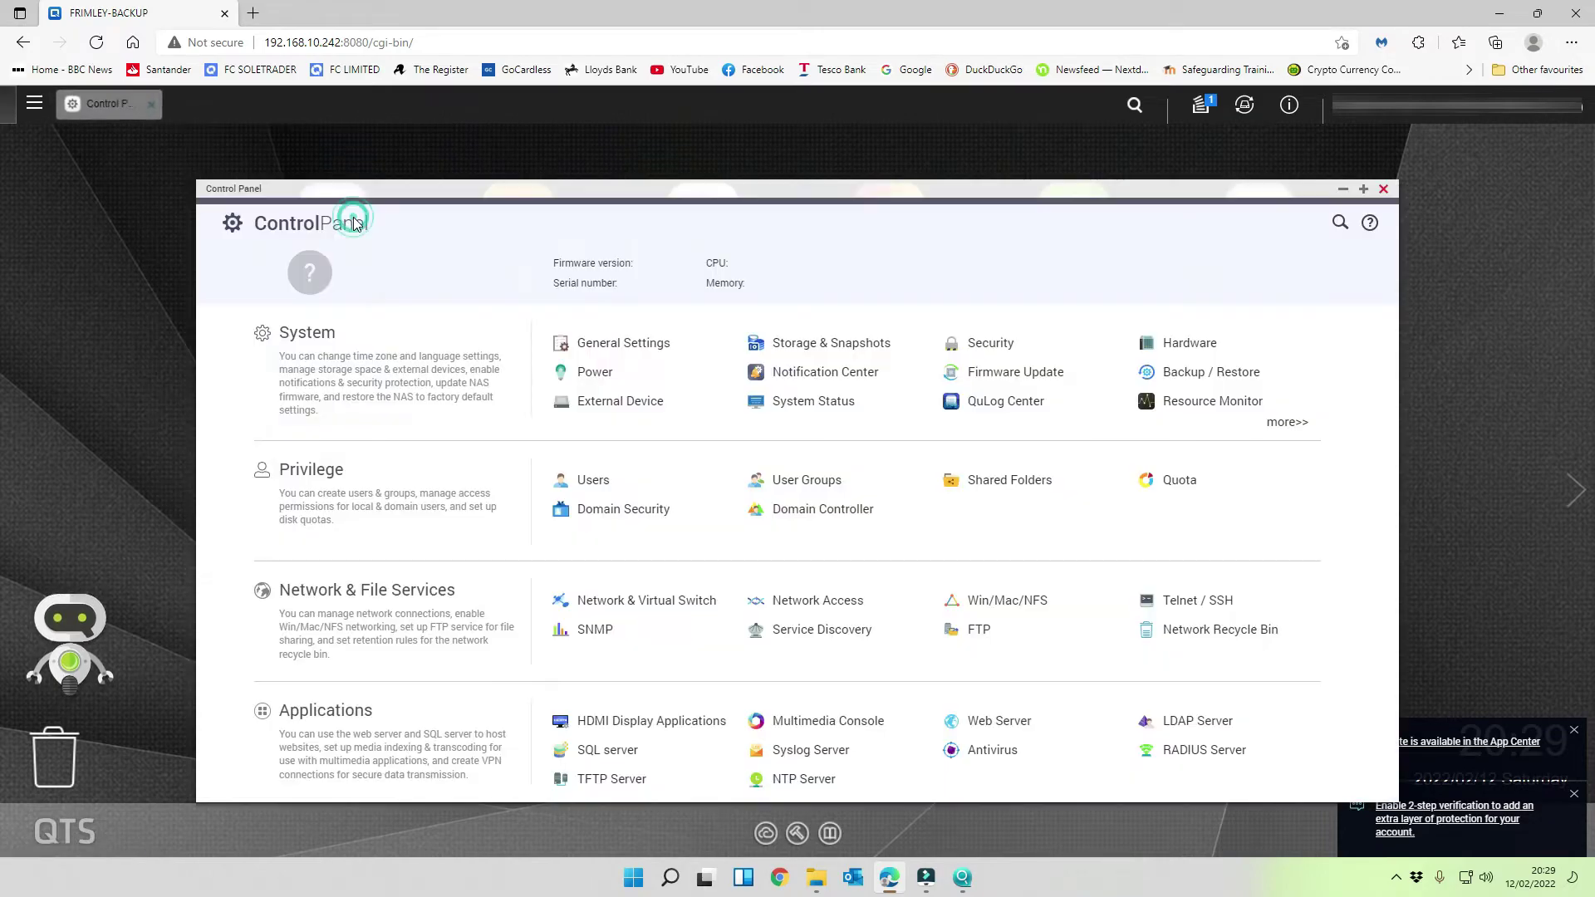
{"action": "left_click_drag", "start_coordinate": [790, 183], "coordinate": [791, 127]}
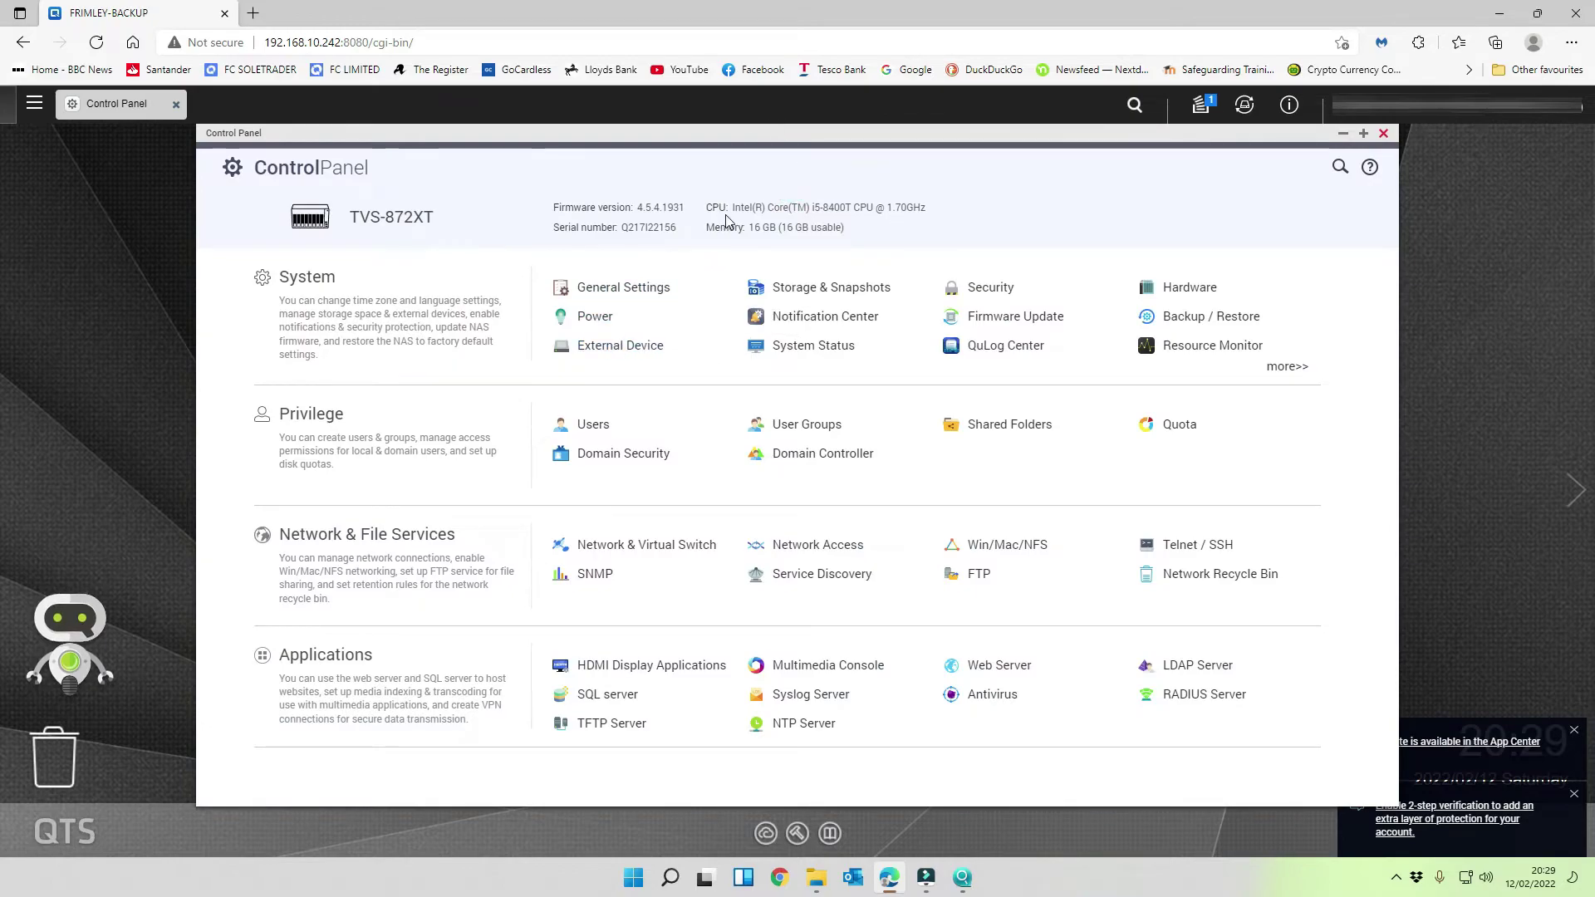
{"action": "left_click", "coordinate": [629, 289]}
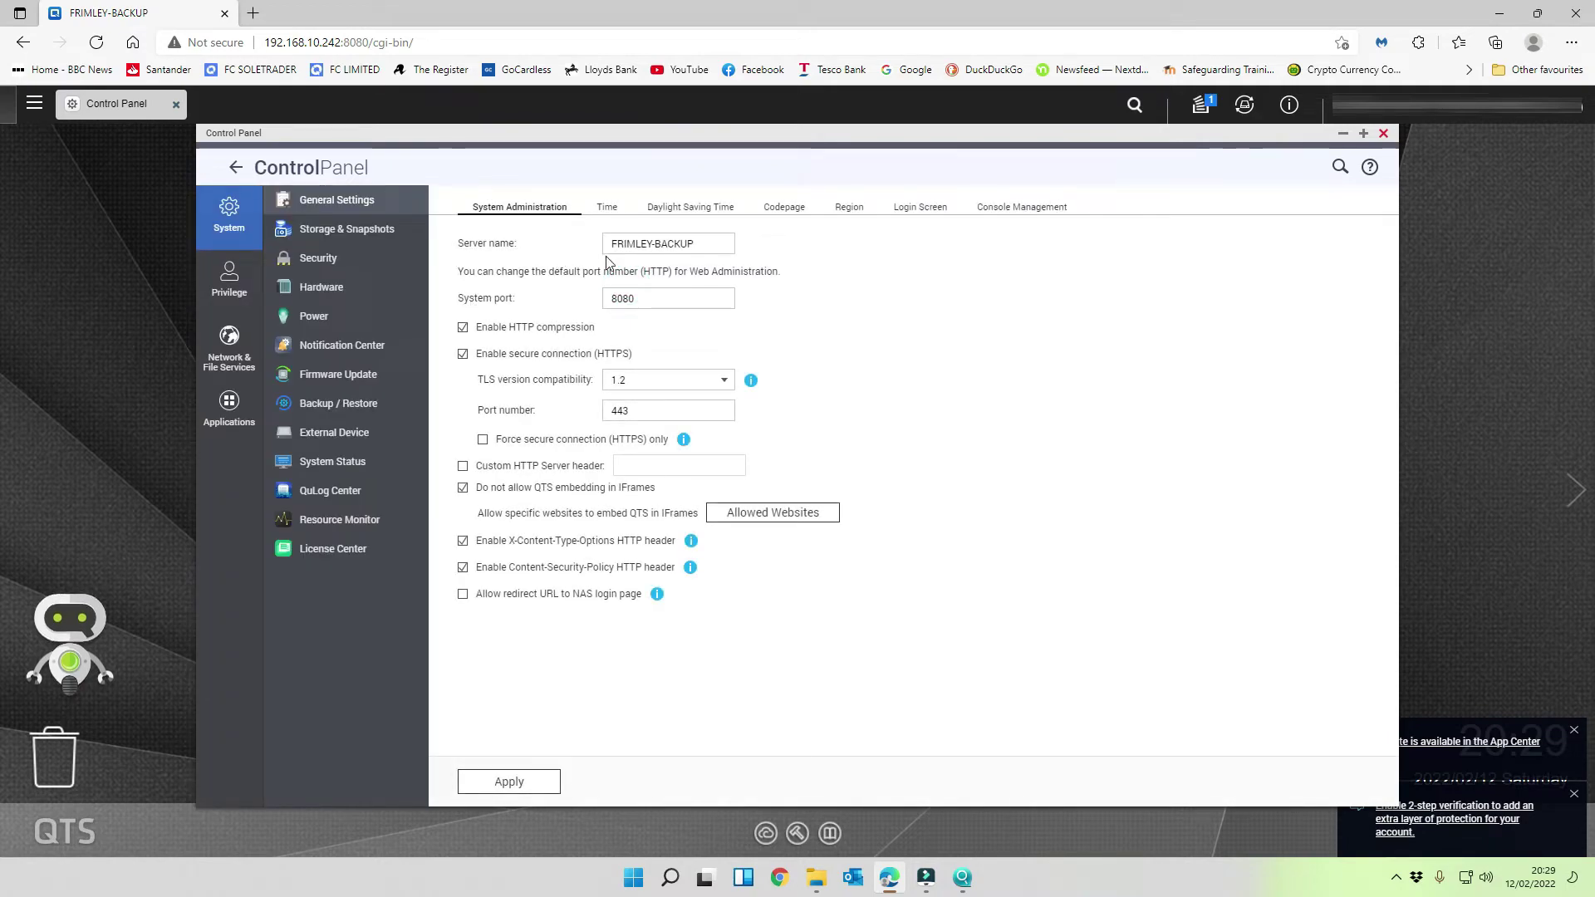
{"action": "left_click", "coordinate": [662, 384]}
{"action": "left_click", "coordinate": [957, 414]}
{"action": "left_click", "coordinate": [483, 439]}
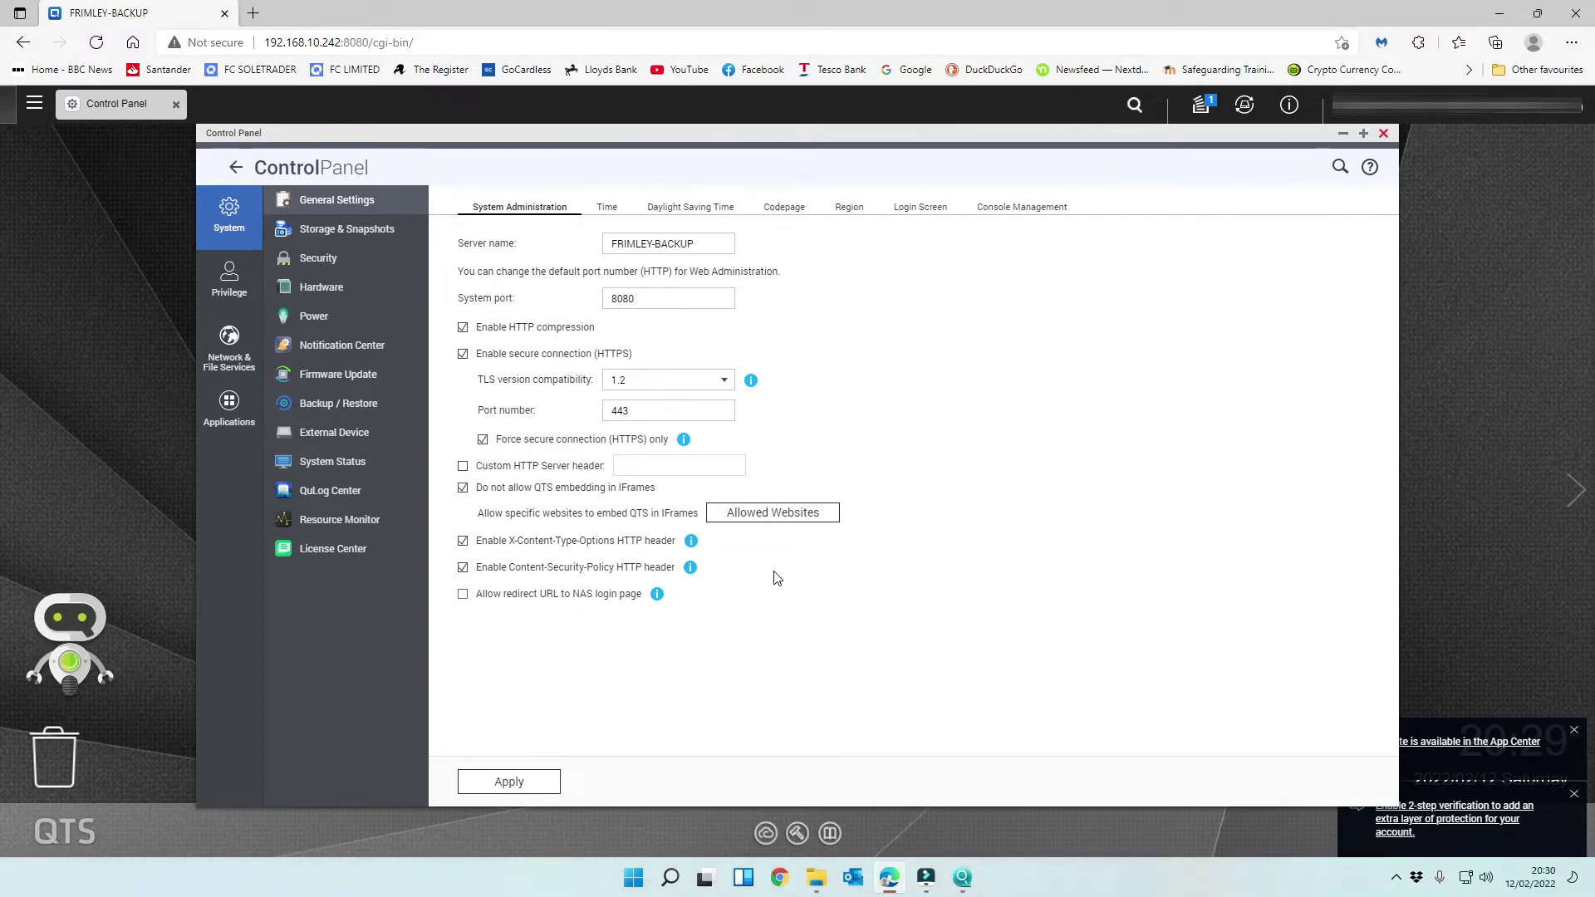
- Review the Time, Daylight Saving, Codepage, Region, Login Screen and Console Management tabs
{"action": "left_click", "coordinate": [613, 209]}
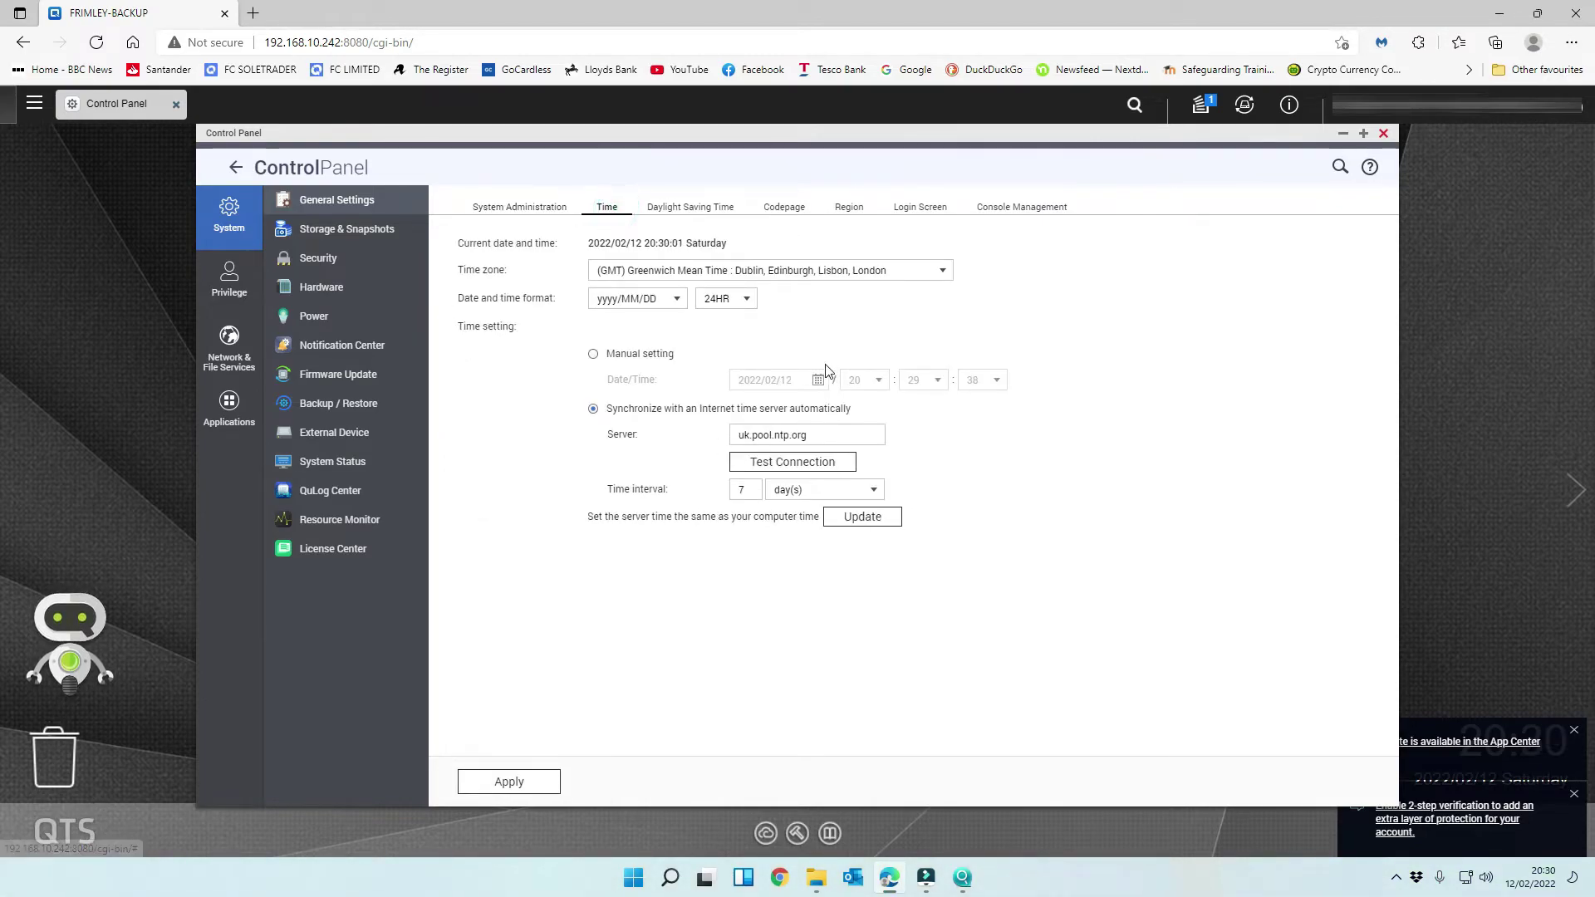
{"action": "left_click", "coordinate": [719, 209]}
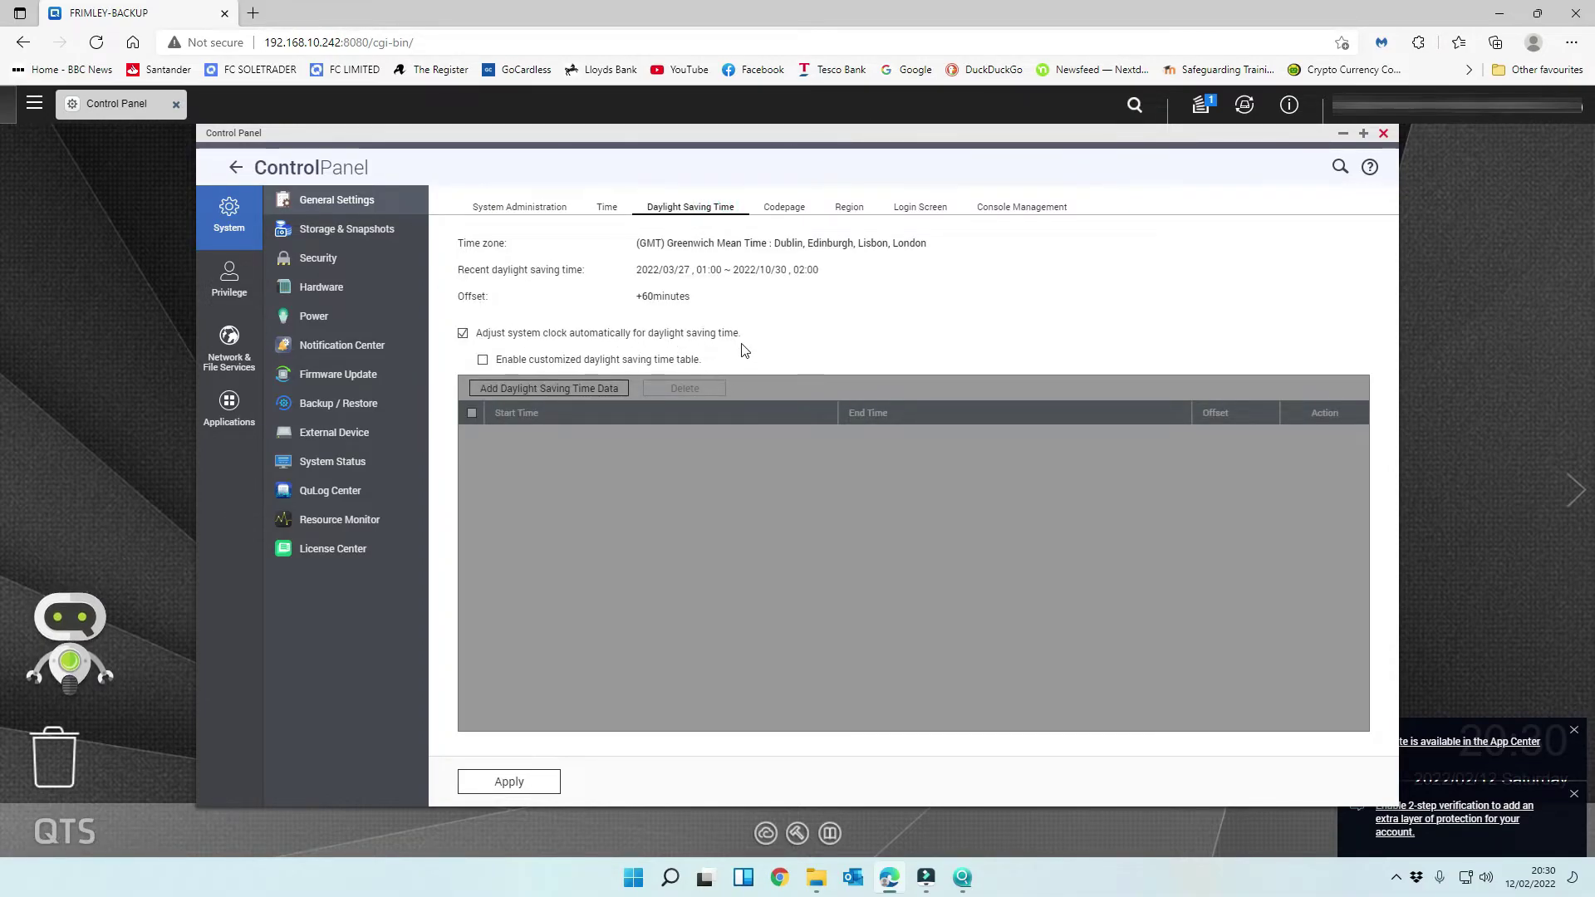
{"action": "left_click", "coordinate": [797, 215]}
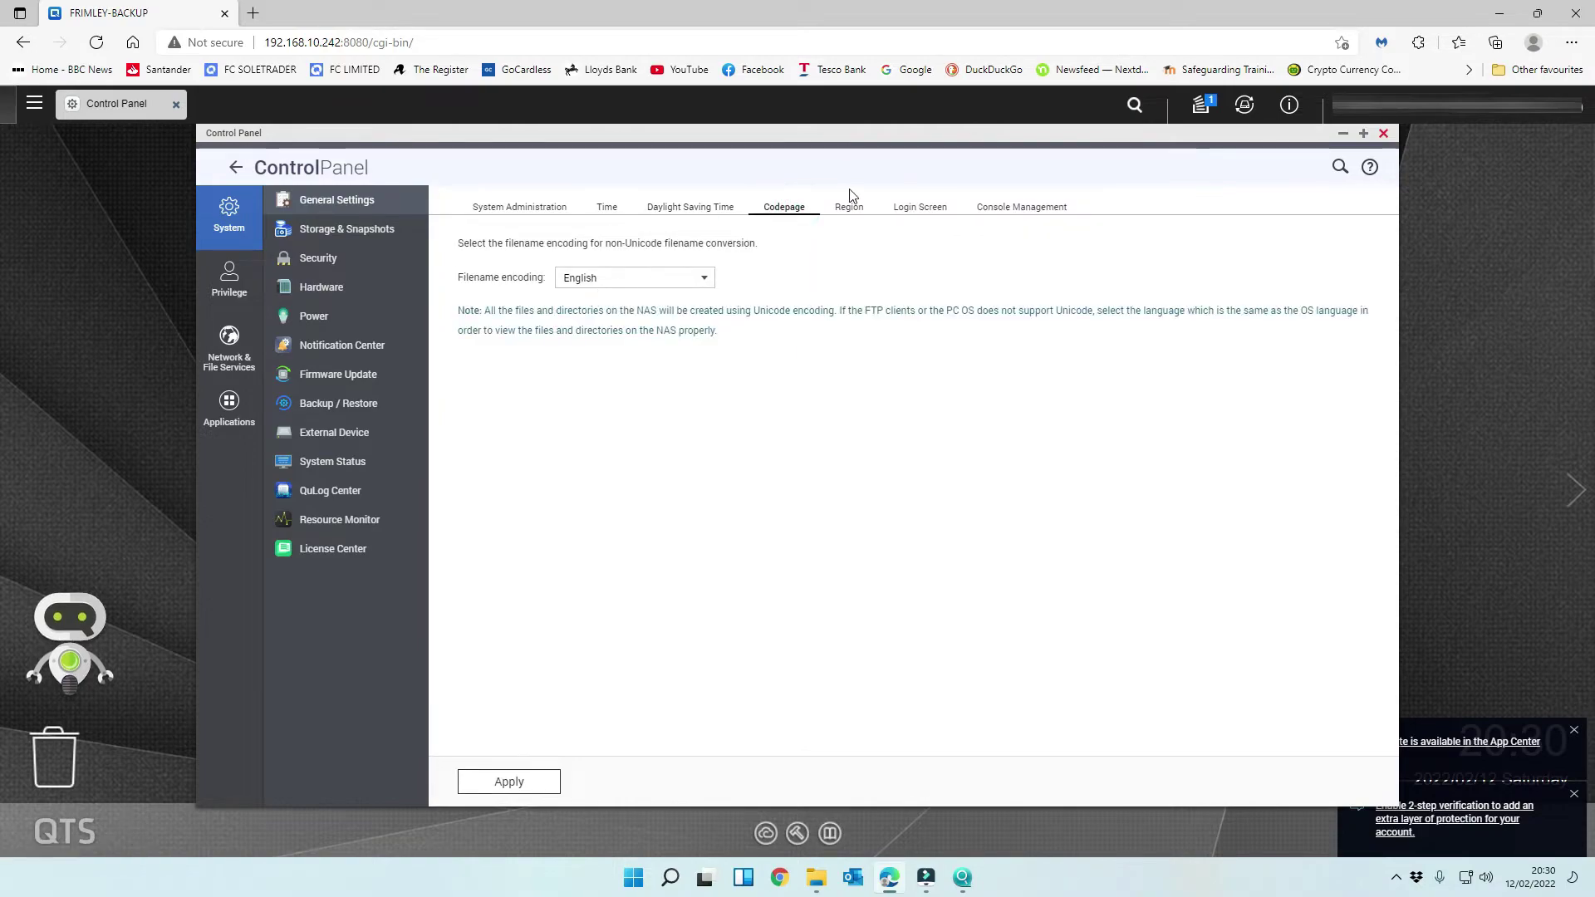
{"action": "left_click", "coordinate": [850, 212]}
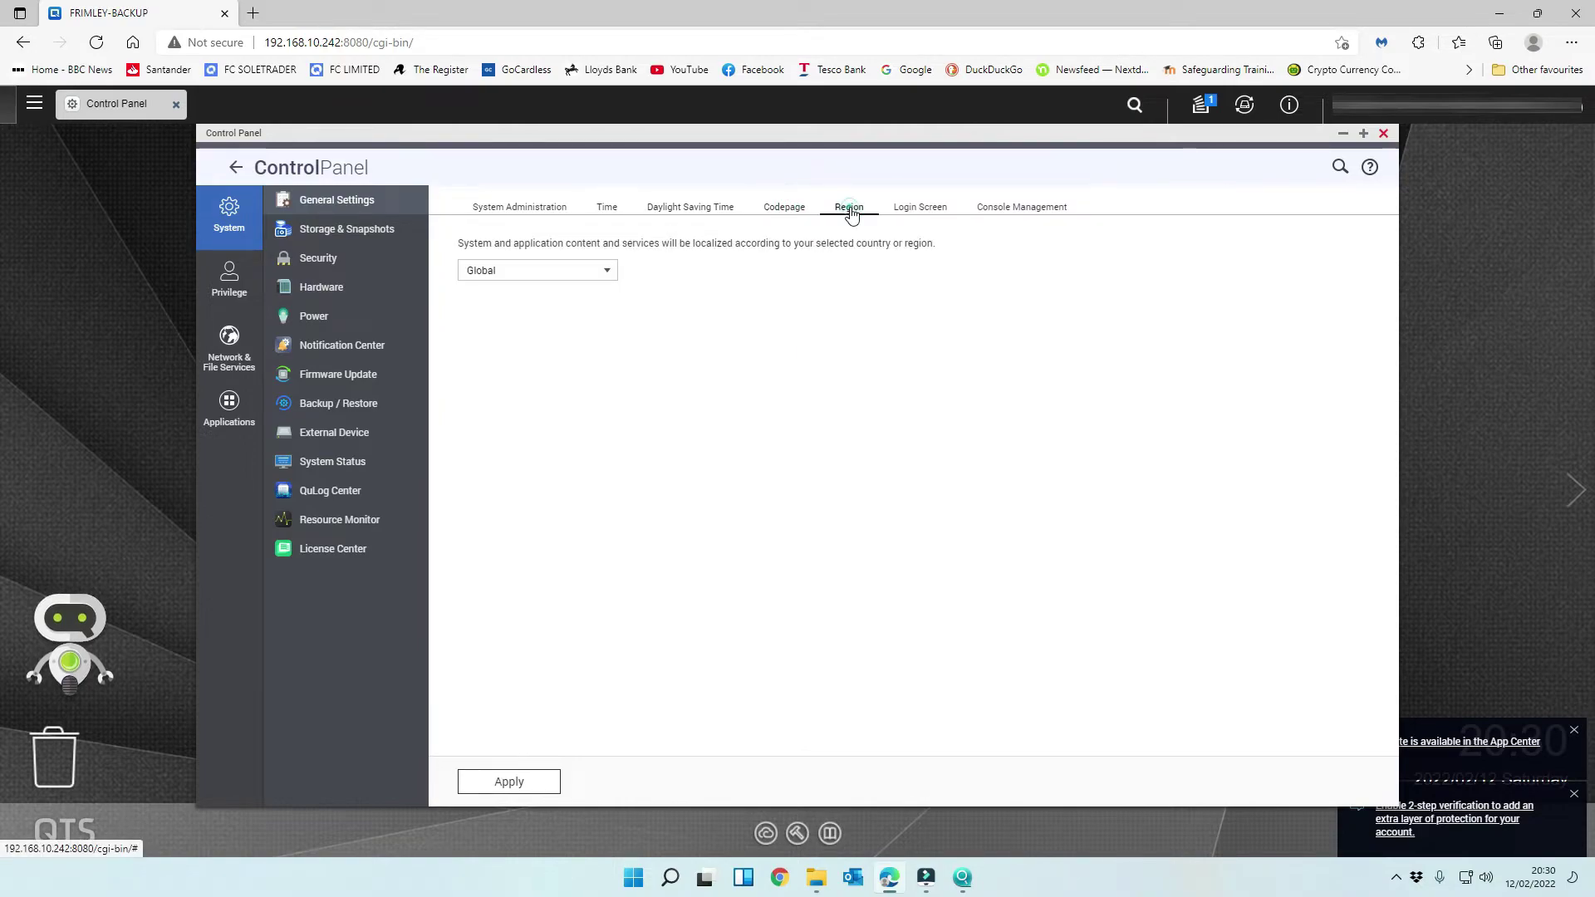
{"action": "left_click", "coordinate": [919, 209]}
{"action": "left_click", "coordinate": [1034, 213]}
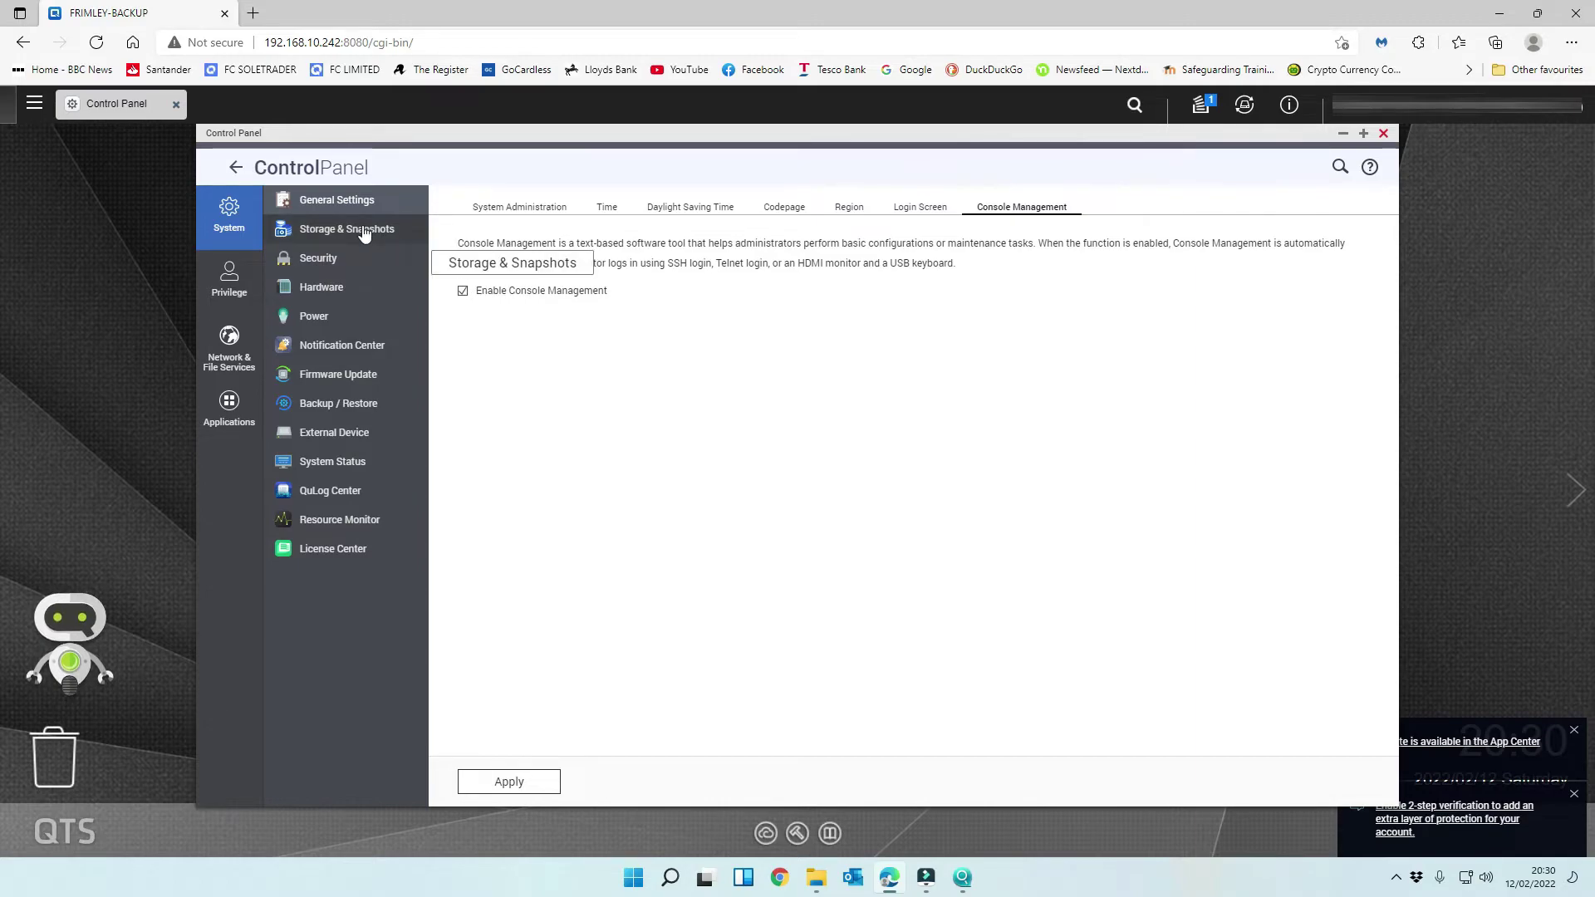
- Apply the pending HTTPS change and log out of the NAS
{"action": "left_click", "coordinate": [345, 260]}
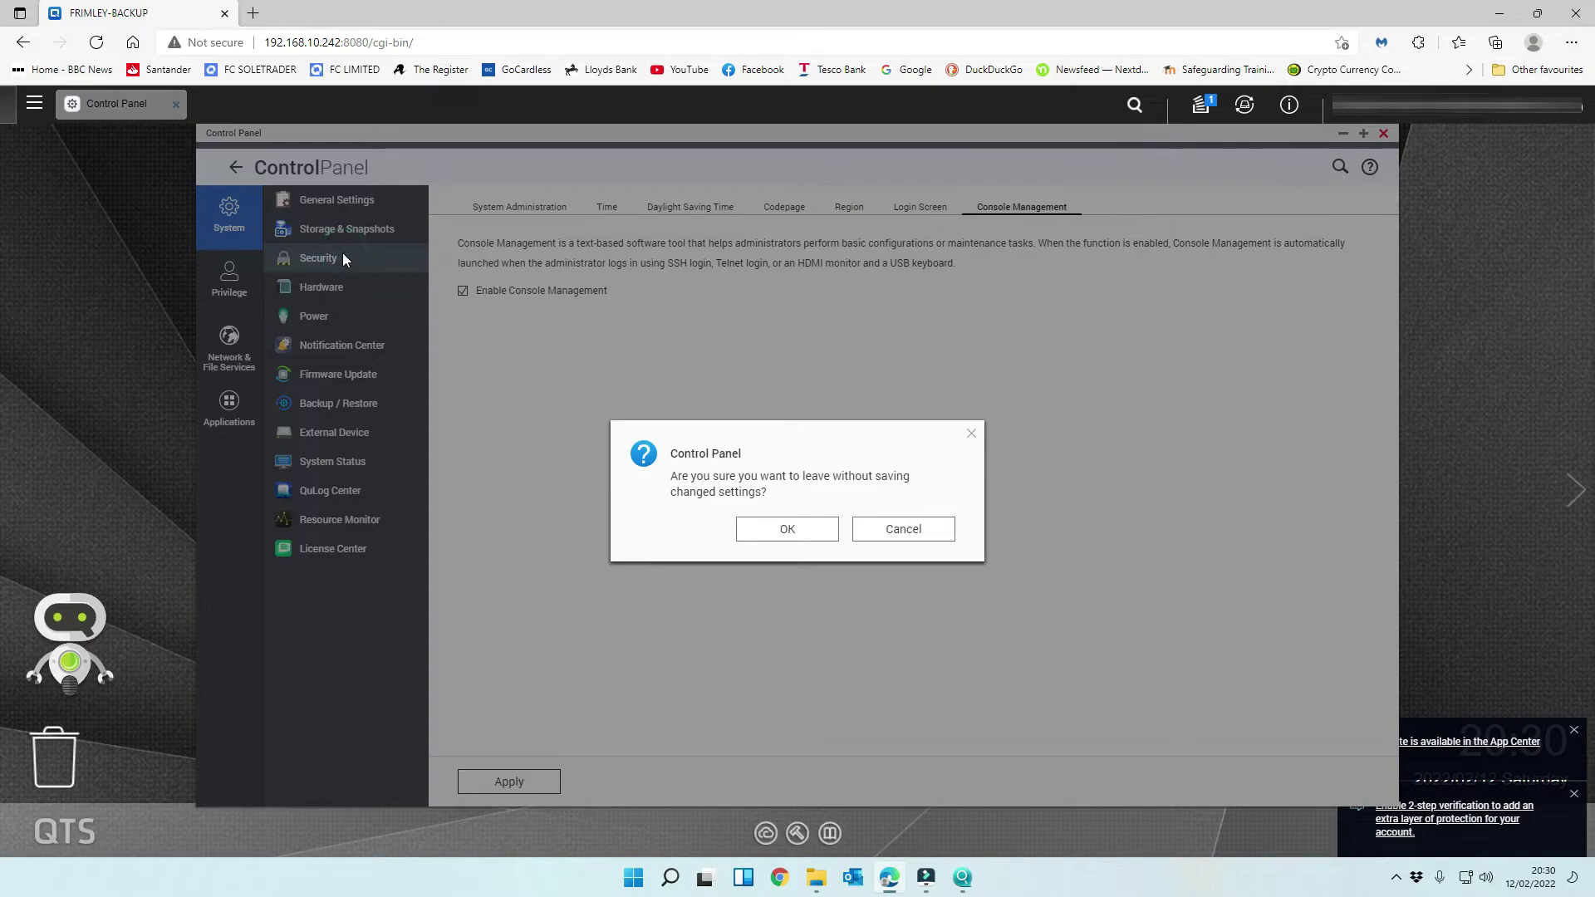
{"action": "left_click", "coordinate": [905, 528]}
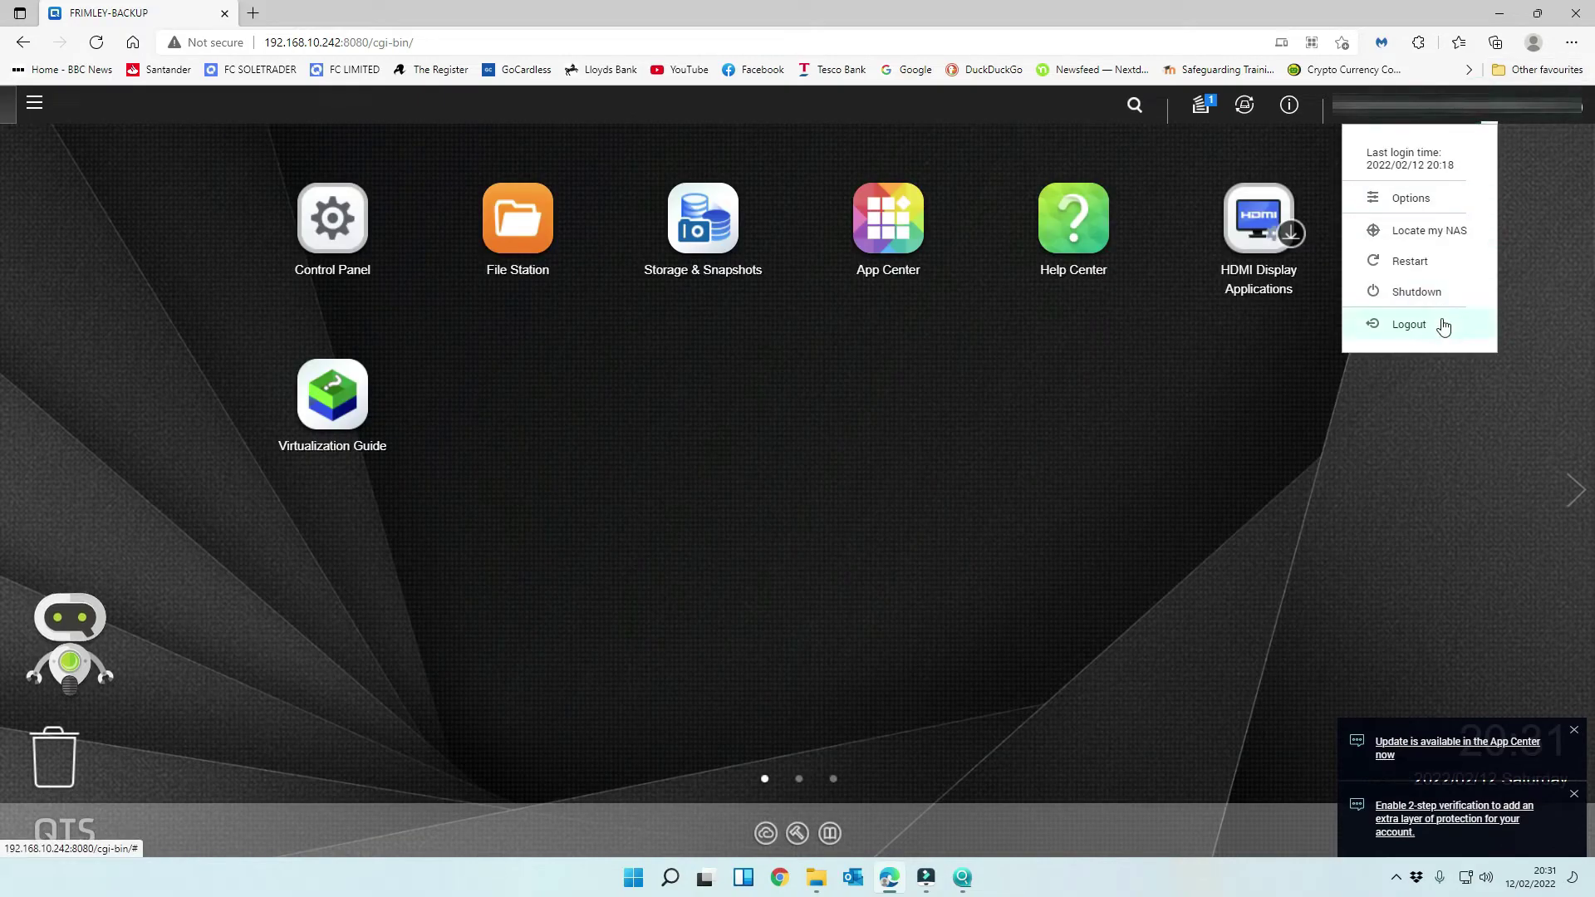
{"action": "left_click", "coordinate": [1442, 327]}
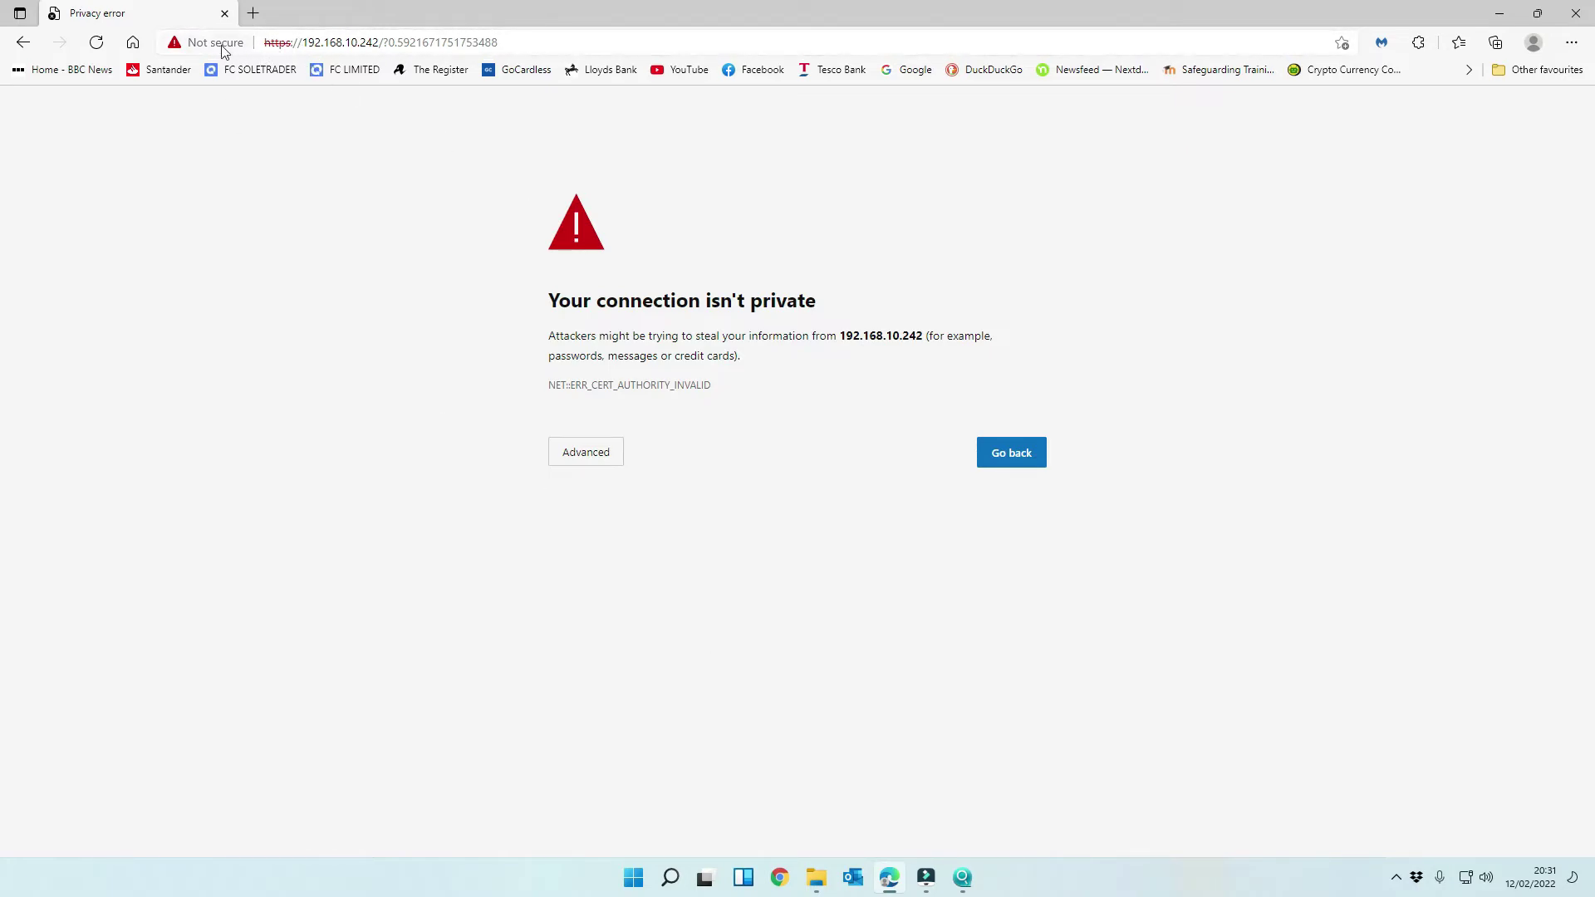
- Proceed past the certificate warning to 192.168.10.242 (unsafe)
{"action": "left_click", "coordinate": [612, 453]}
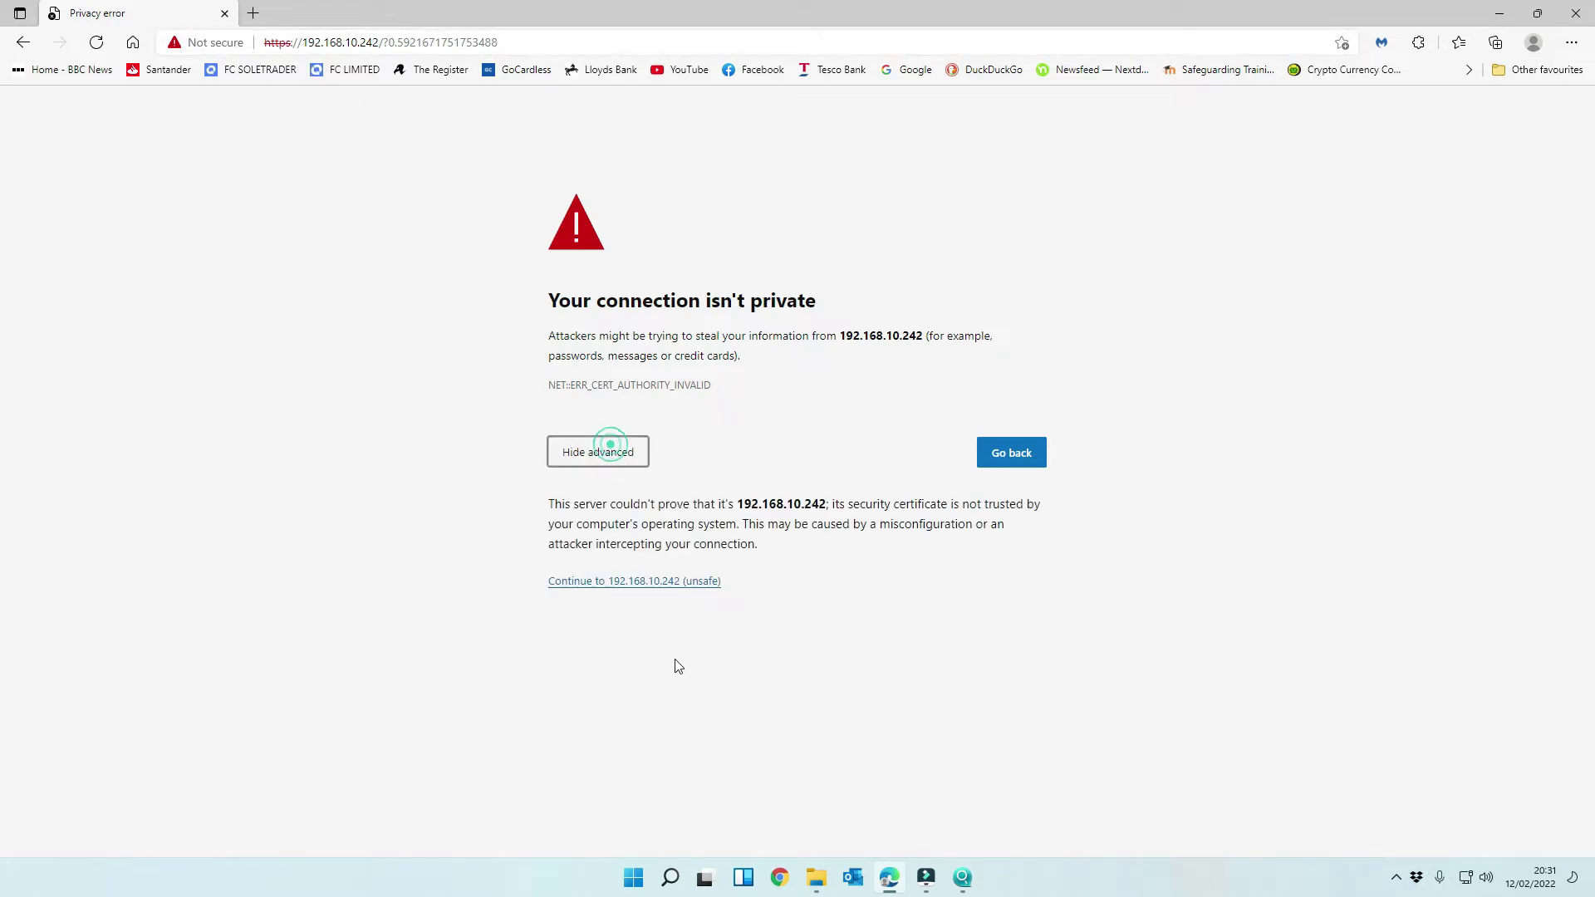
{"action": "left_click", "coordinate": [669, 580]}
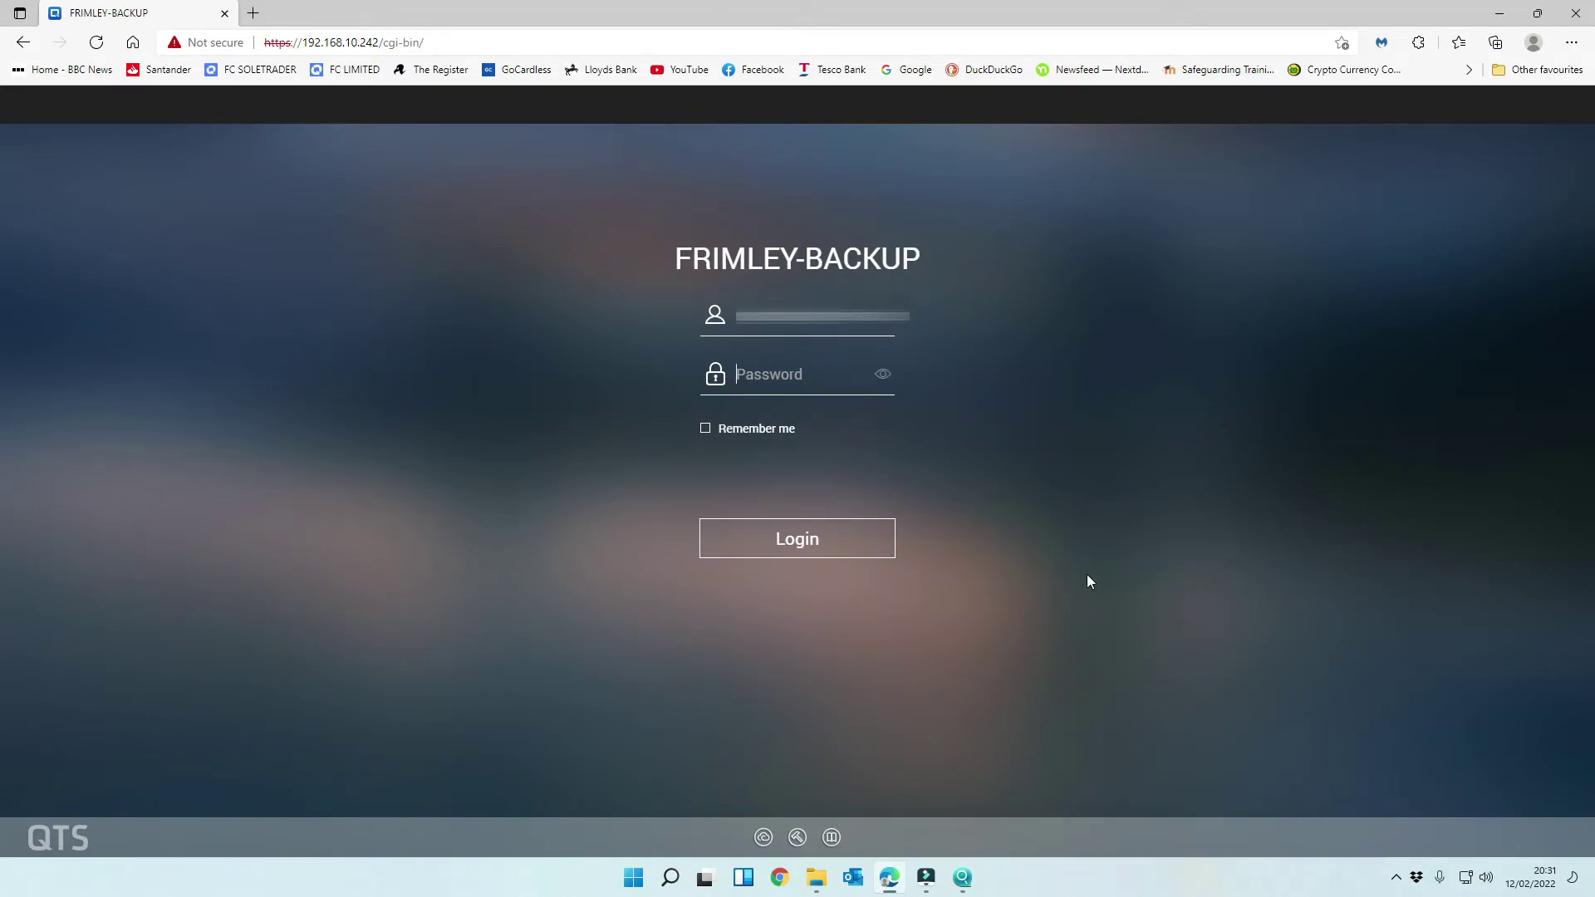
- Log in with the account password and stop Help Center launching automatically
{"action": "type", "text": "•"}
{"action": "key", "text": "Return"}
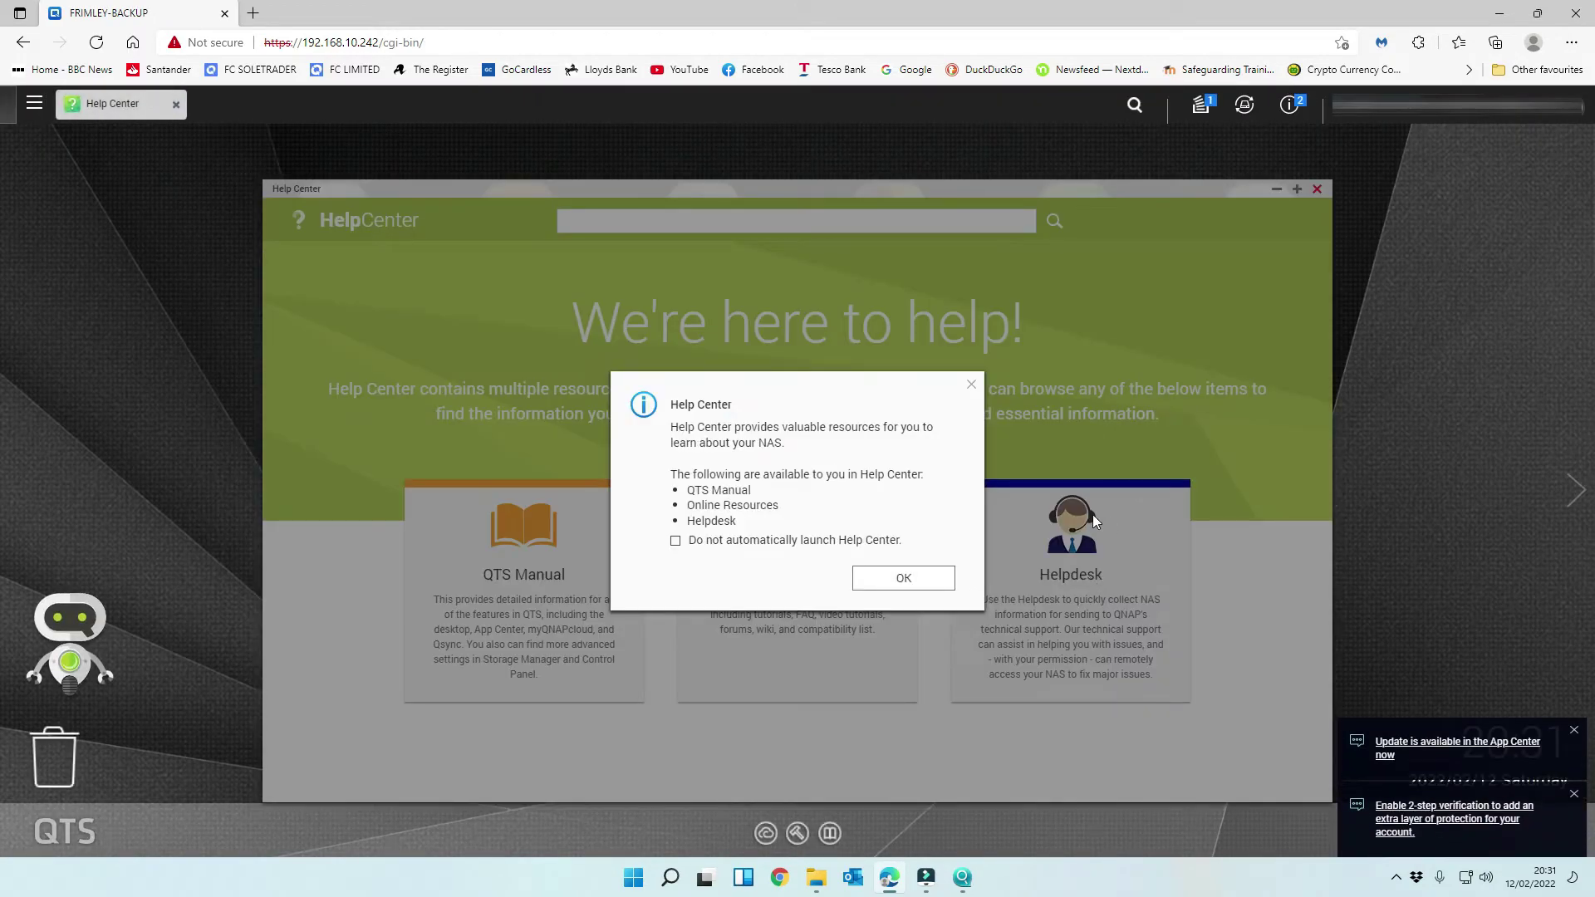
{"action": "left_click", "coordinate": [709, 538]}
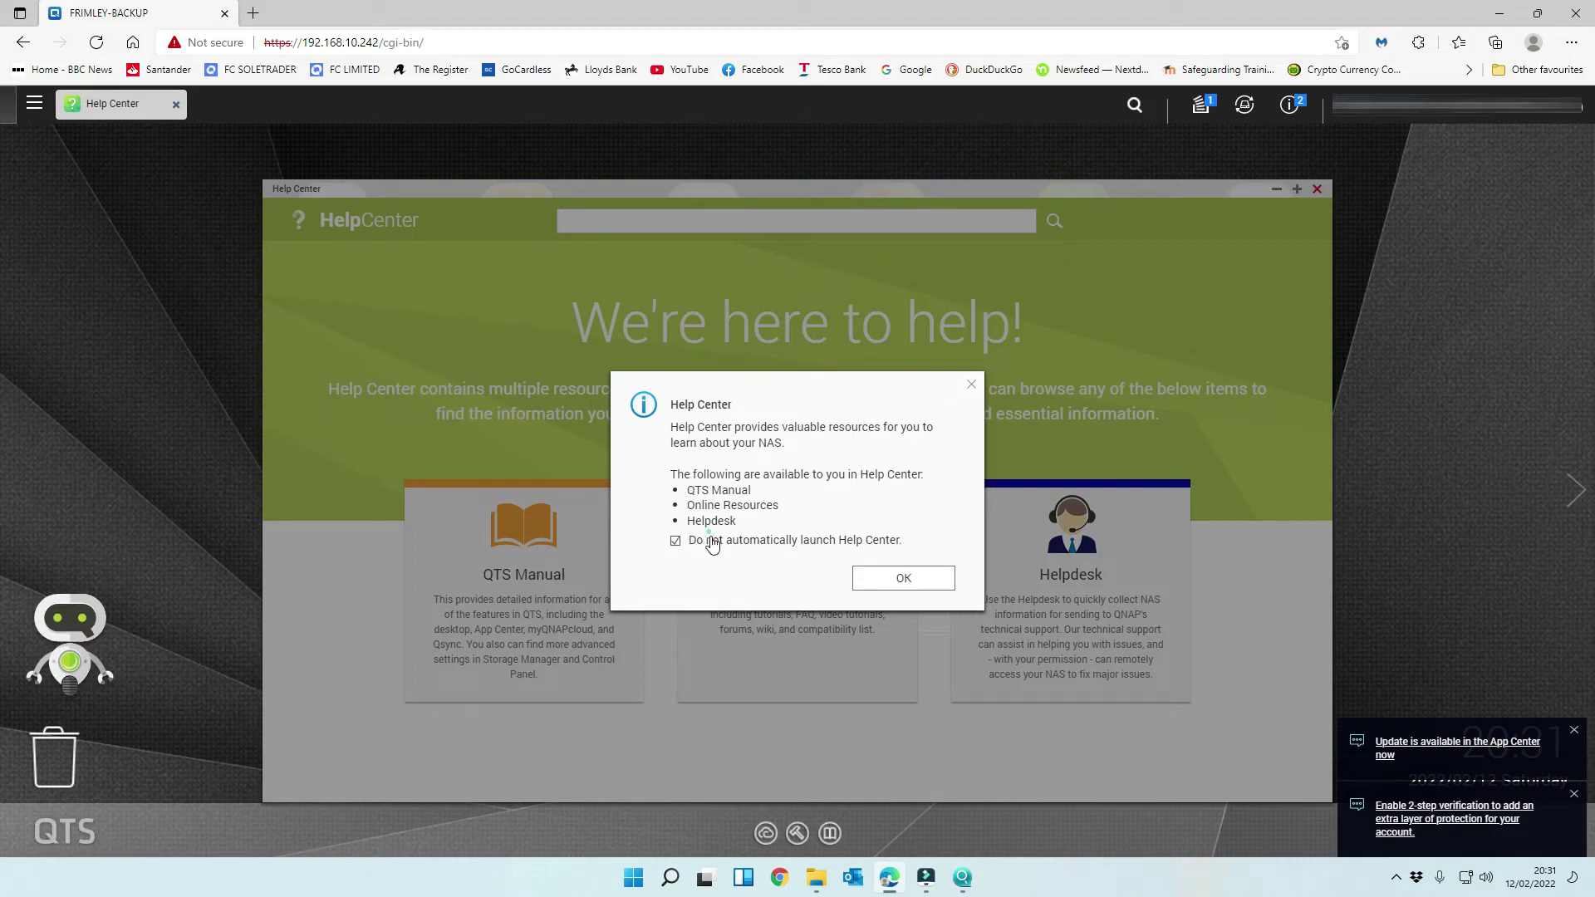
{"action": "left_click", "coordinate": [884, 579]}
- Close Help Center, License Store and Storage & Snapshots notices, then open Control Panel
{"action": "left_click", "coordinate": [1317, 190]}
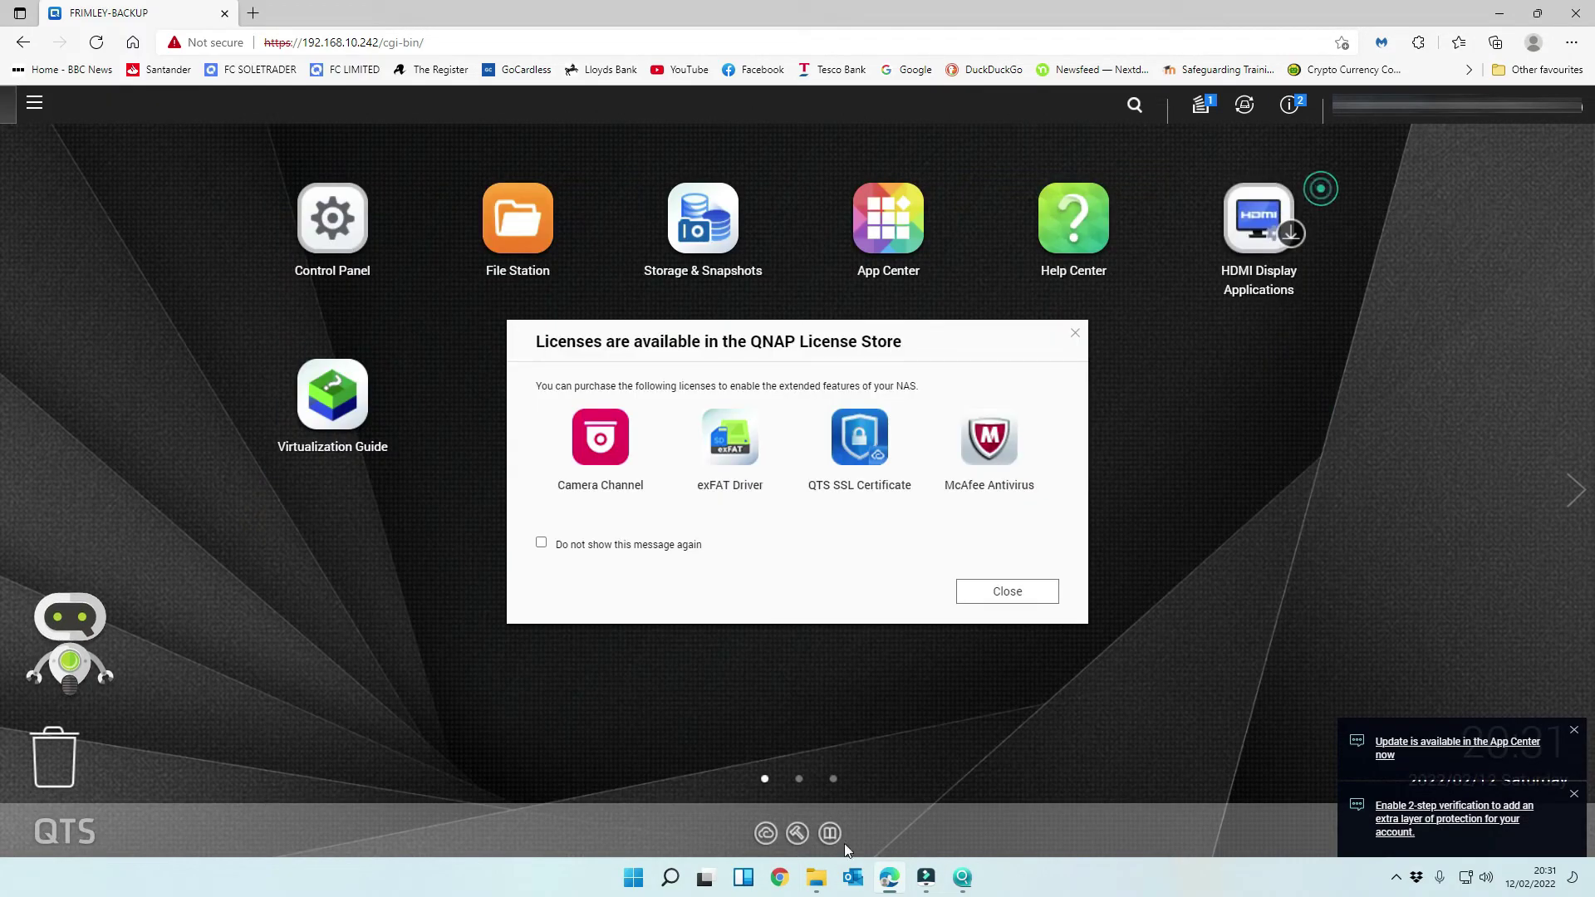
{"action": "left_click", "coordinate": [1075, 335]}
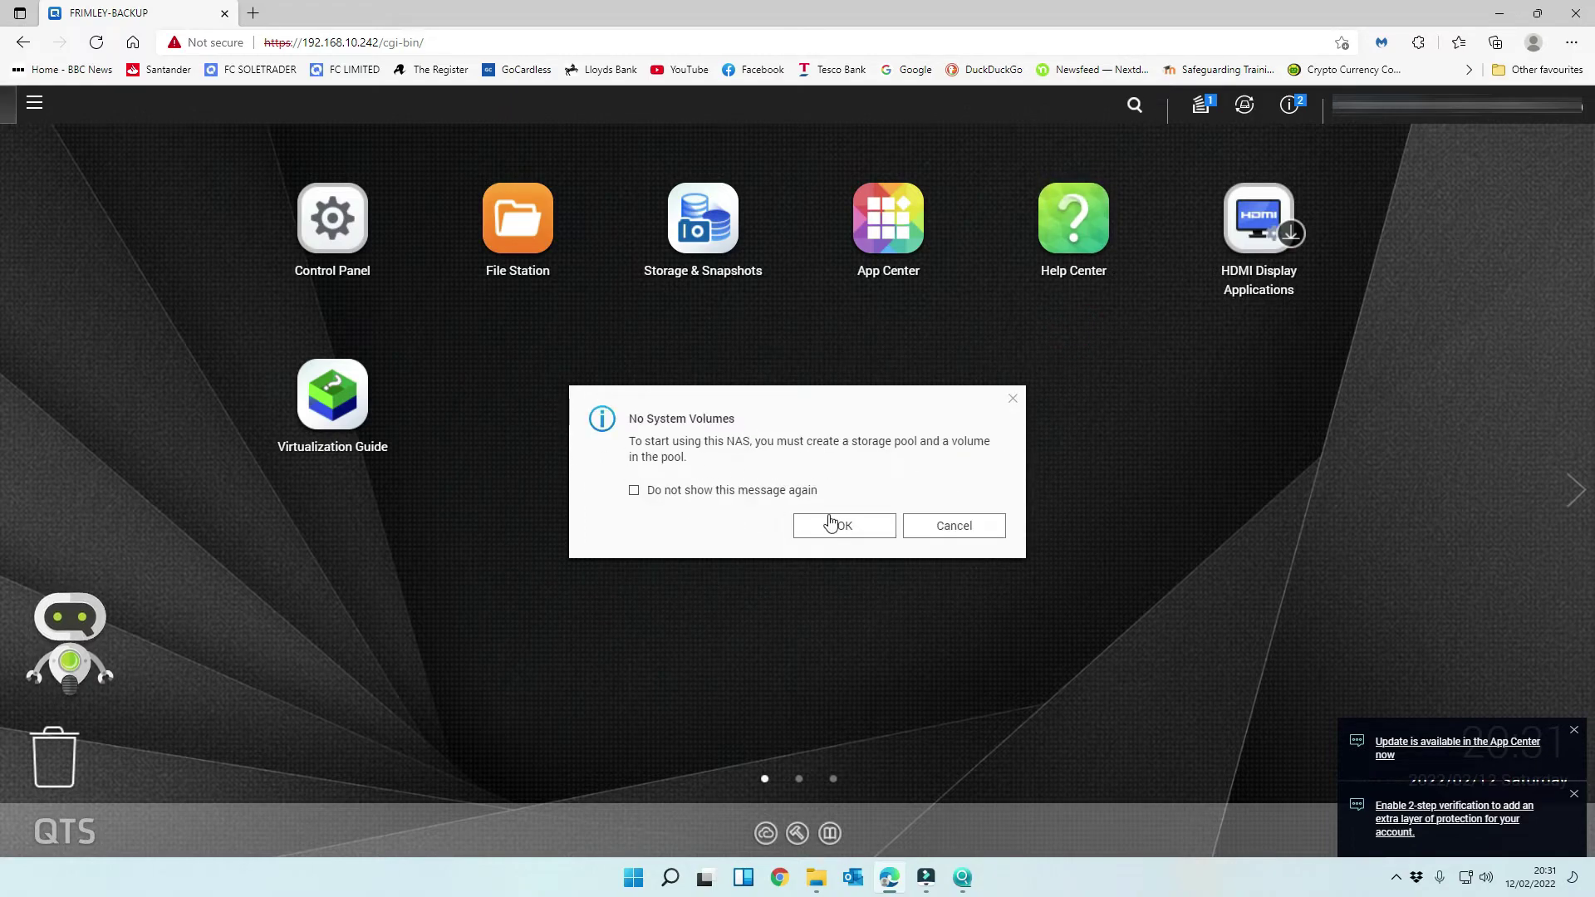
{"action": "left_click", "coordinate": [867, 534]}
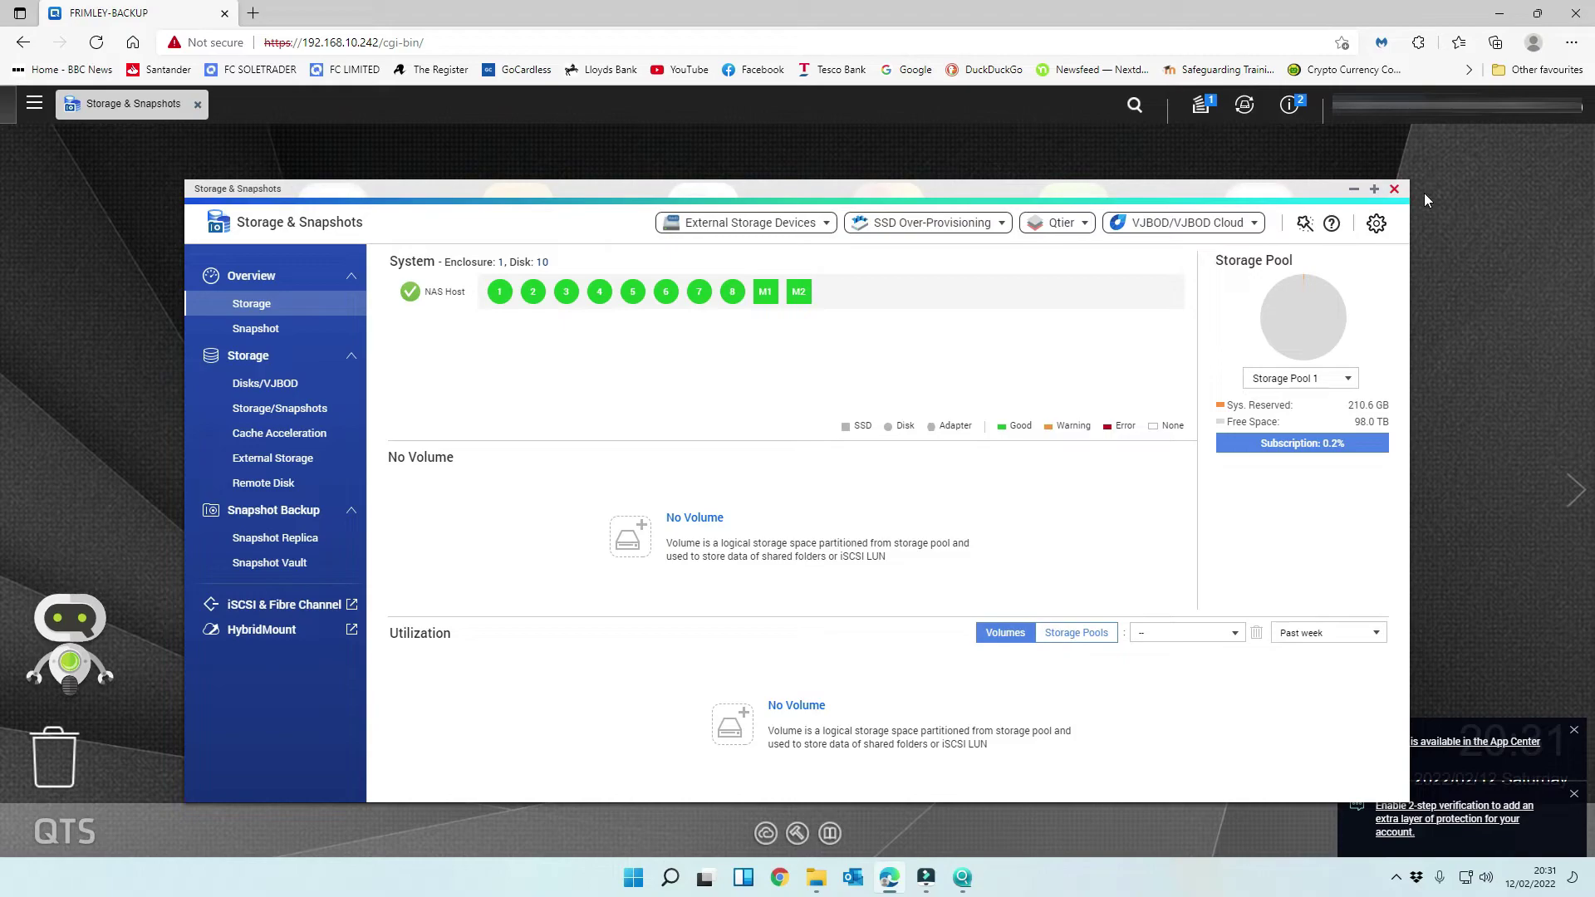
{"action": "left_click", "coordinate": [1394, 189]}
{"action": "left_click", "coordinate": [314, 238]}
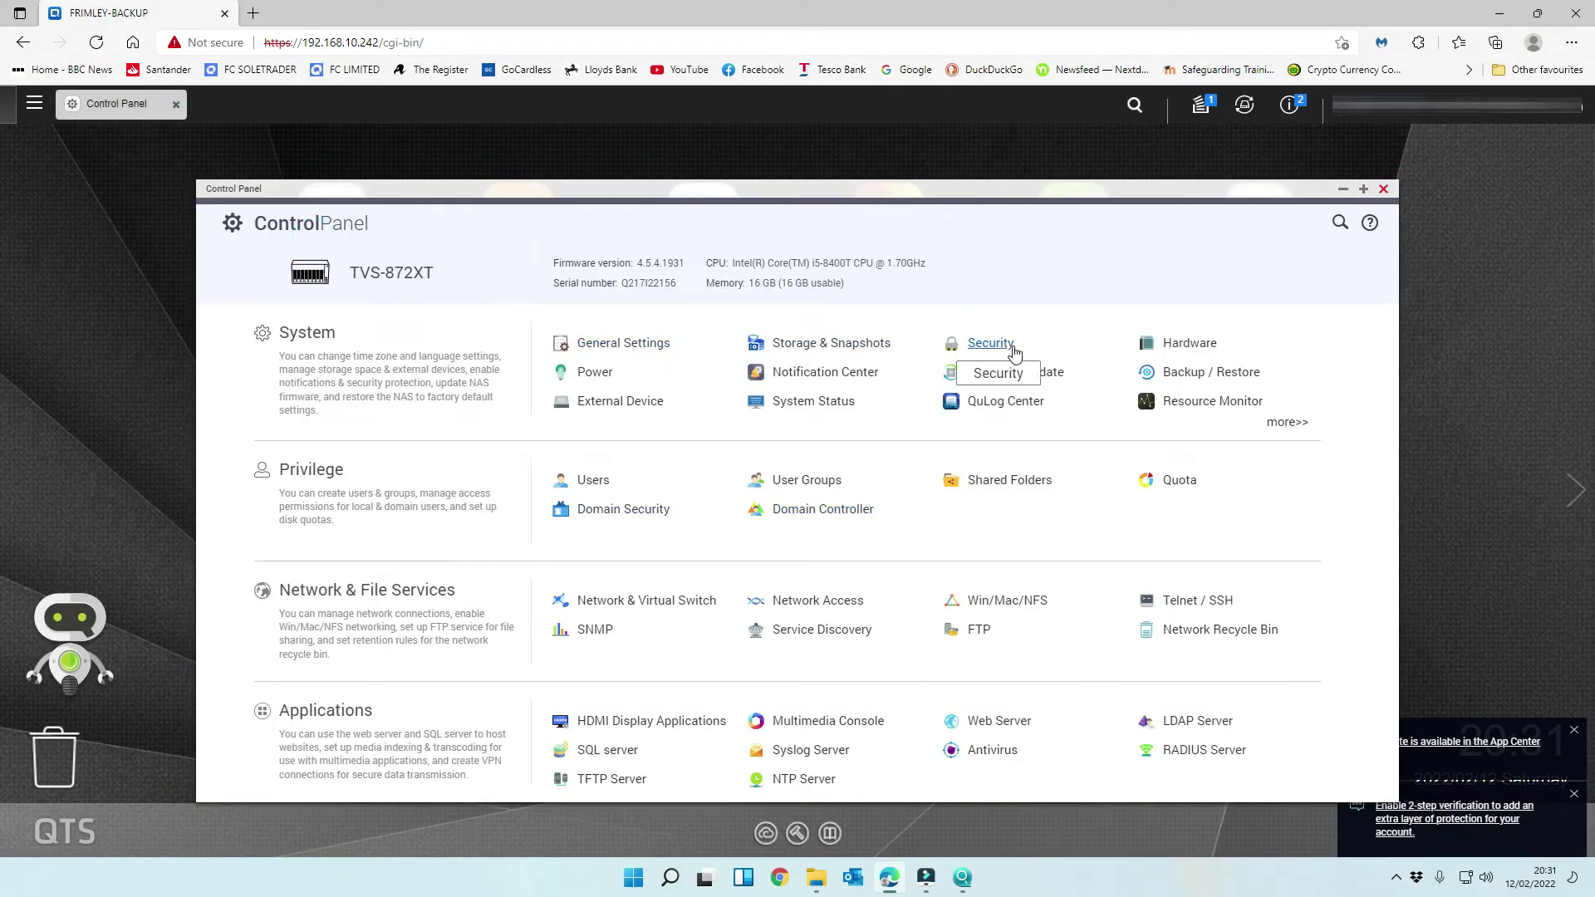
- Enable SSH connections in the Network & File Services Telnet/SSH settings
{"action": "left_click", "coordinate": [817, 600]}
{"action": "left_click", "coordinate": [333, 342]}
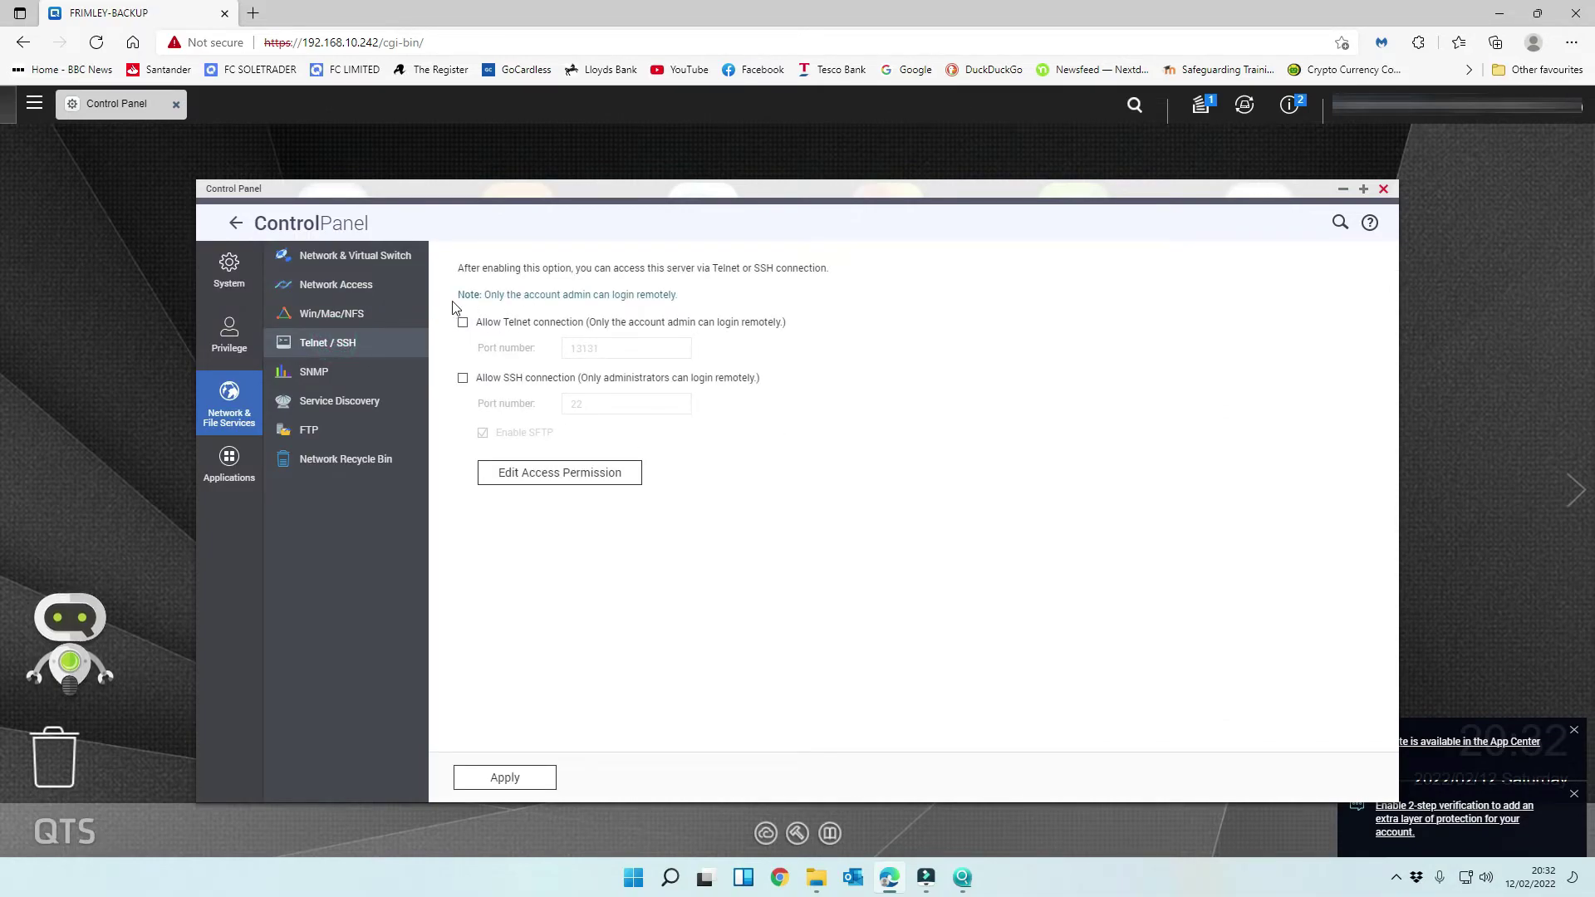
{"action": "left_click", "coordinate": [463, 379]}
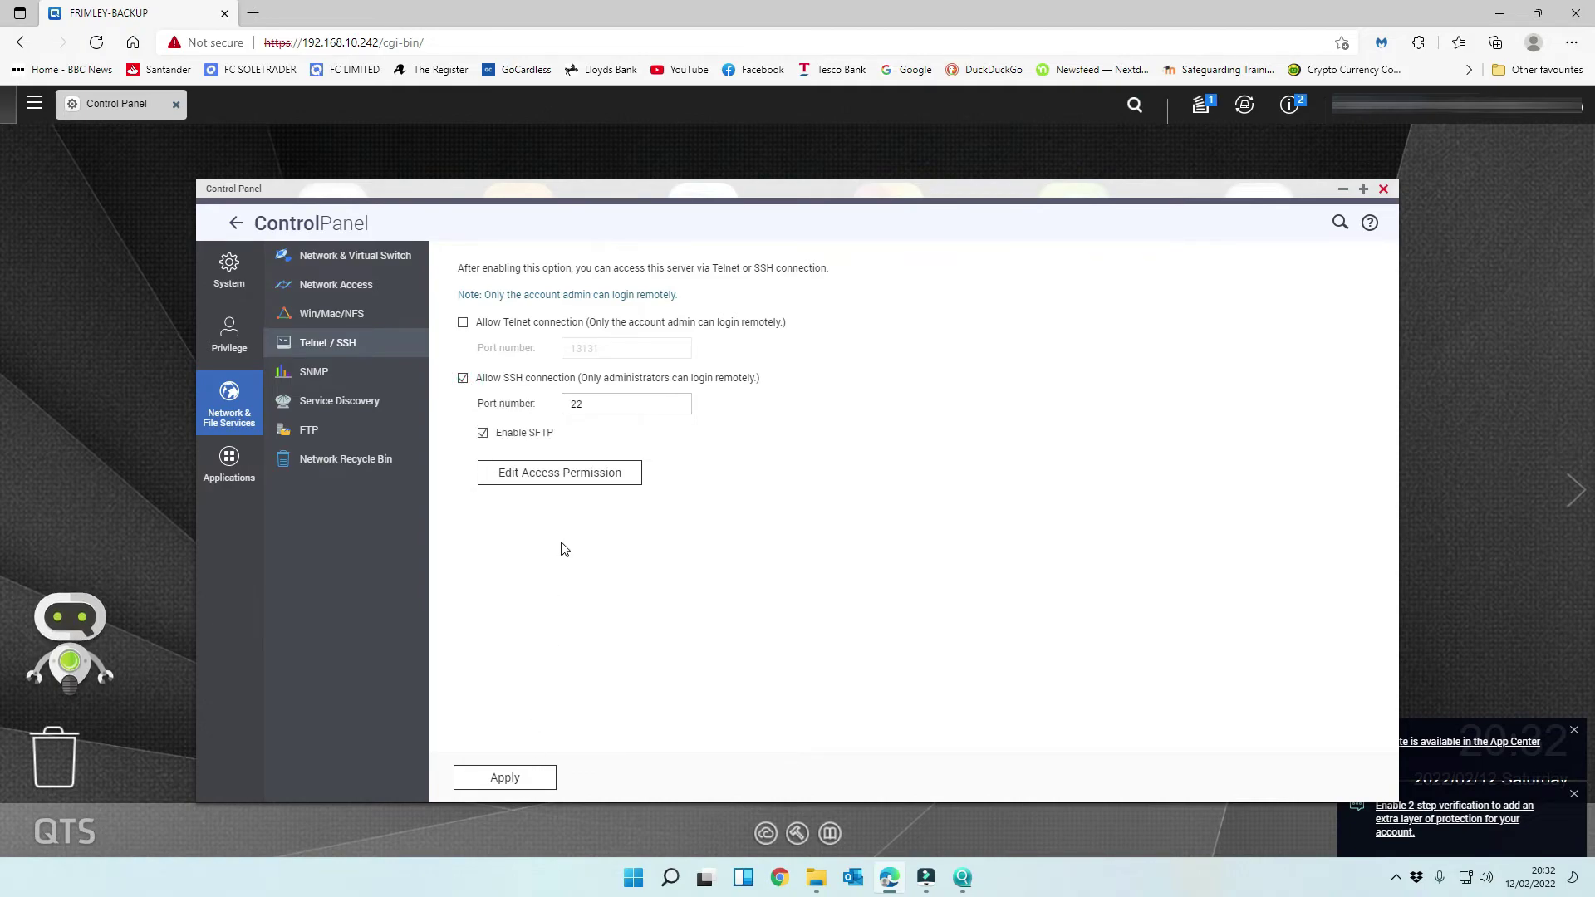
- Limit SSH access to the first administrator account, apply, then show Win/Mac/NFS settings
{"action": "left_click", "coordinate": [561, 474]}
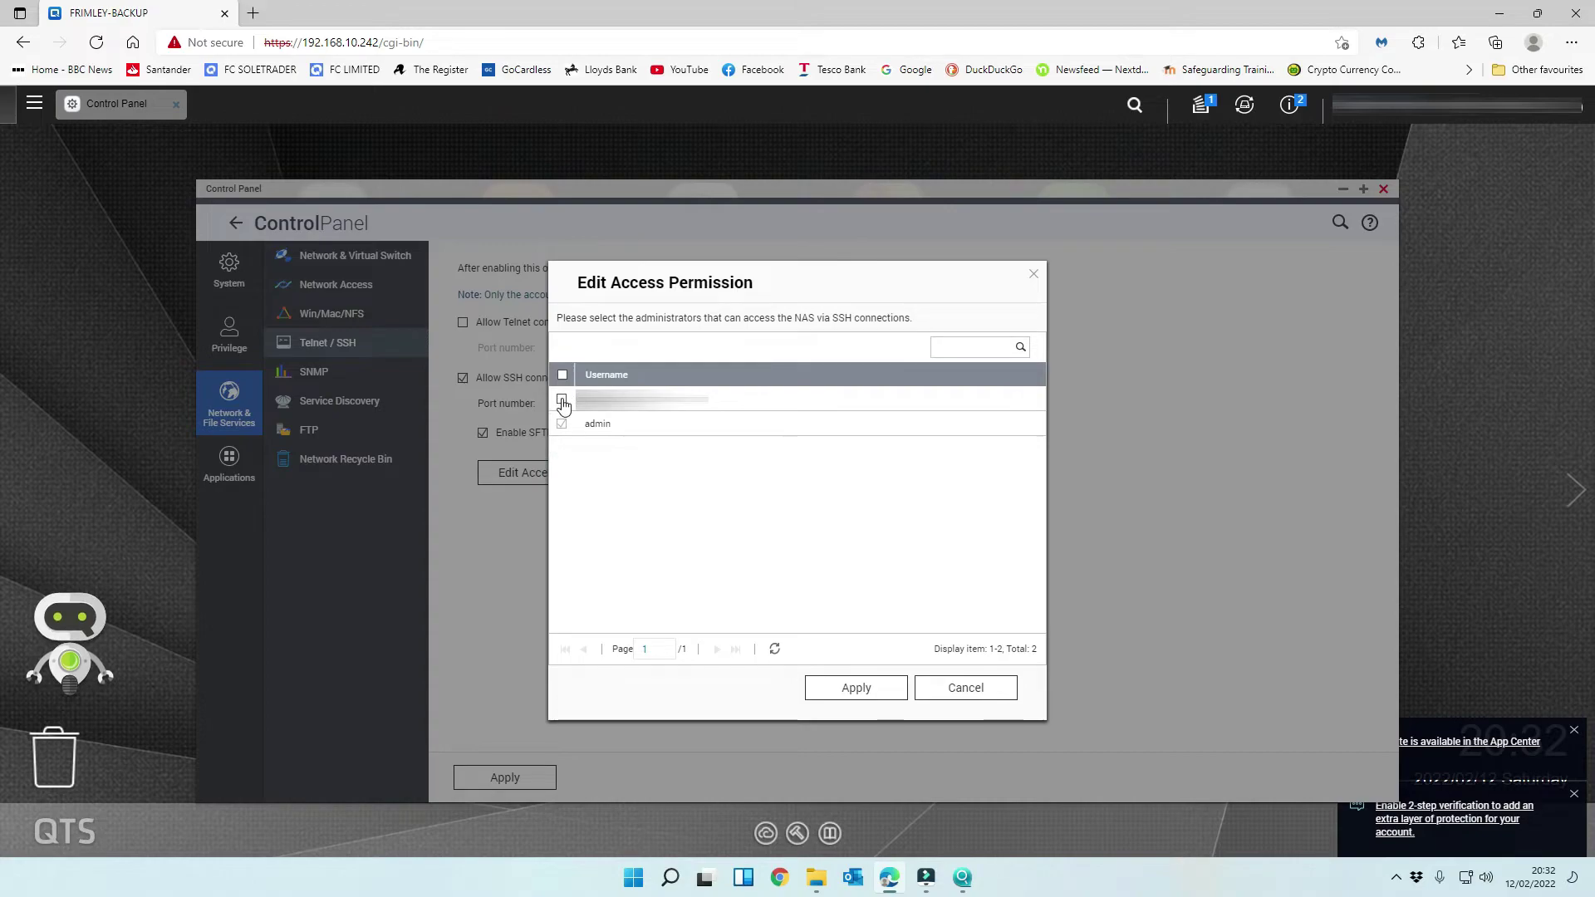
{"action": "left_click", "coordinate": [561, 399]}
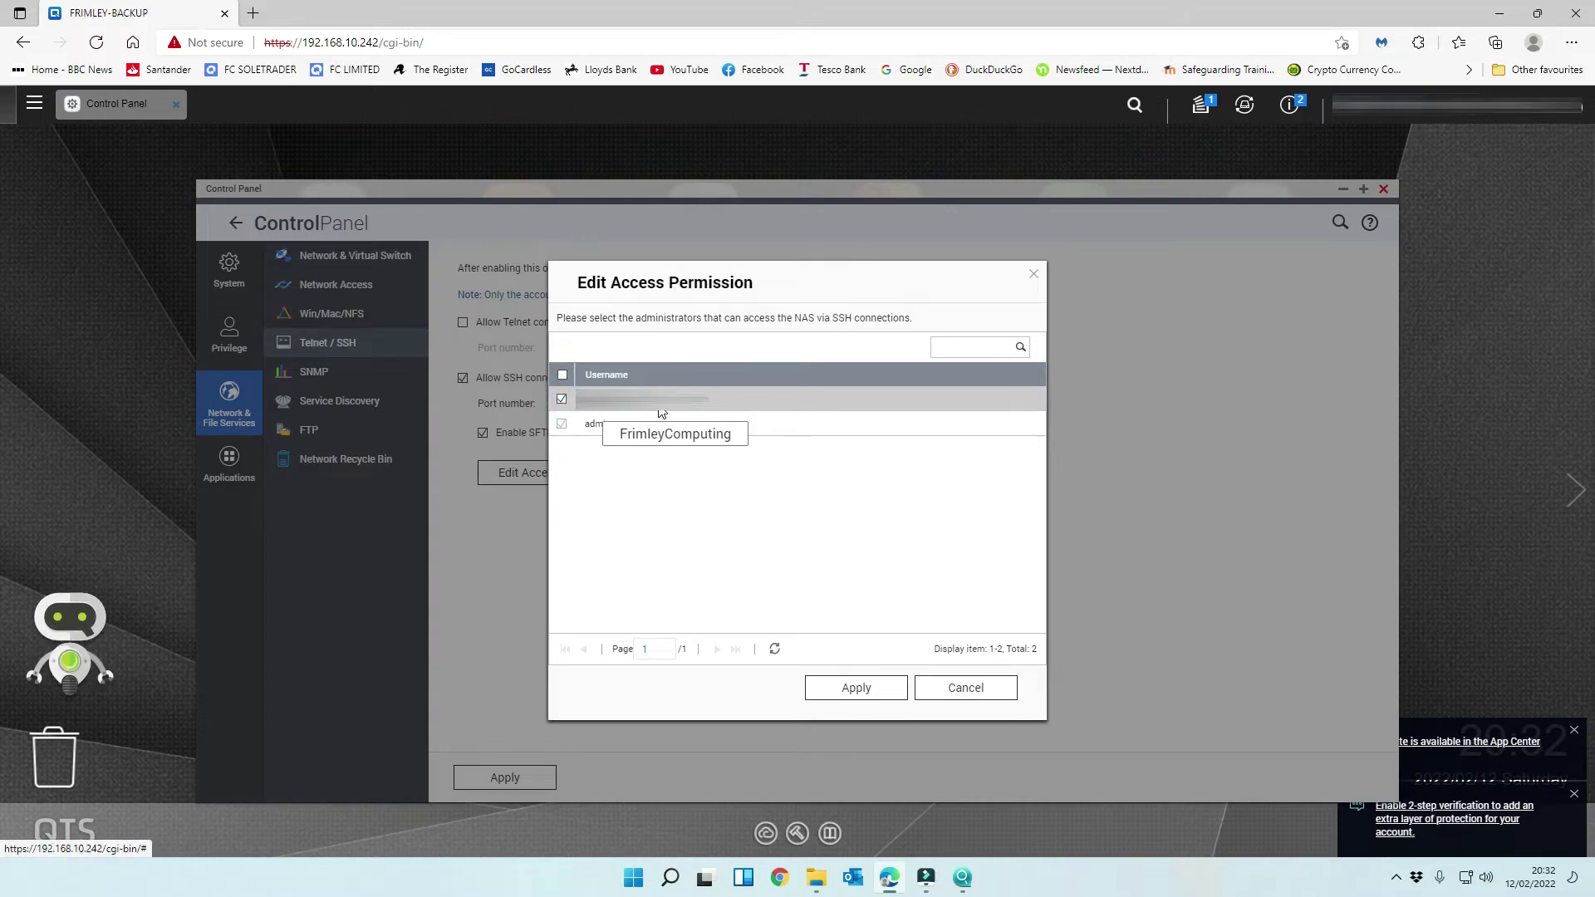
{"action": "left_click", "coordinate": [856, 690]}
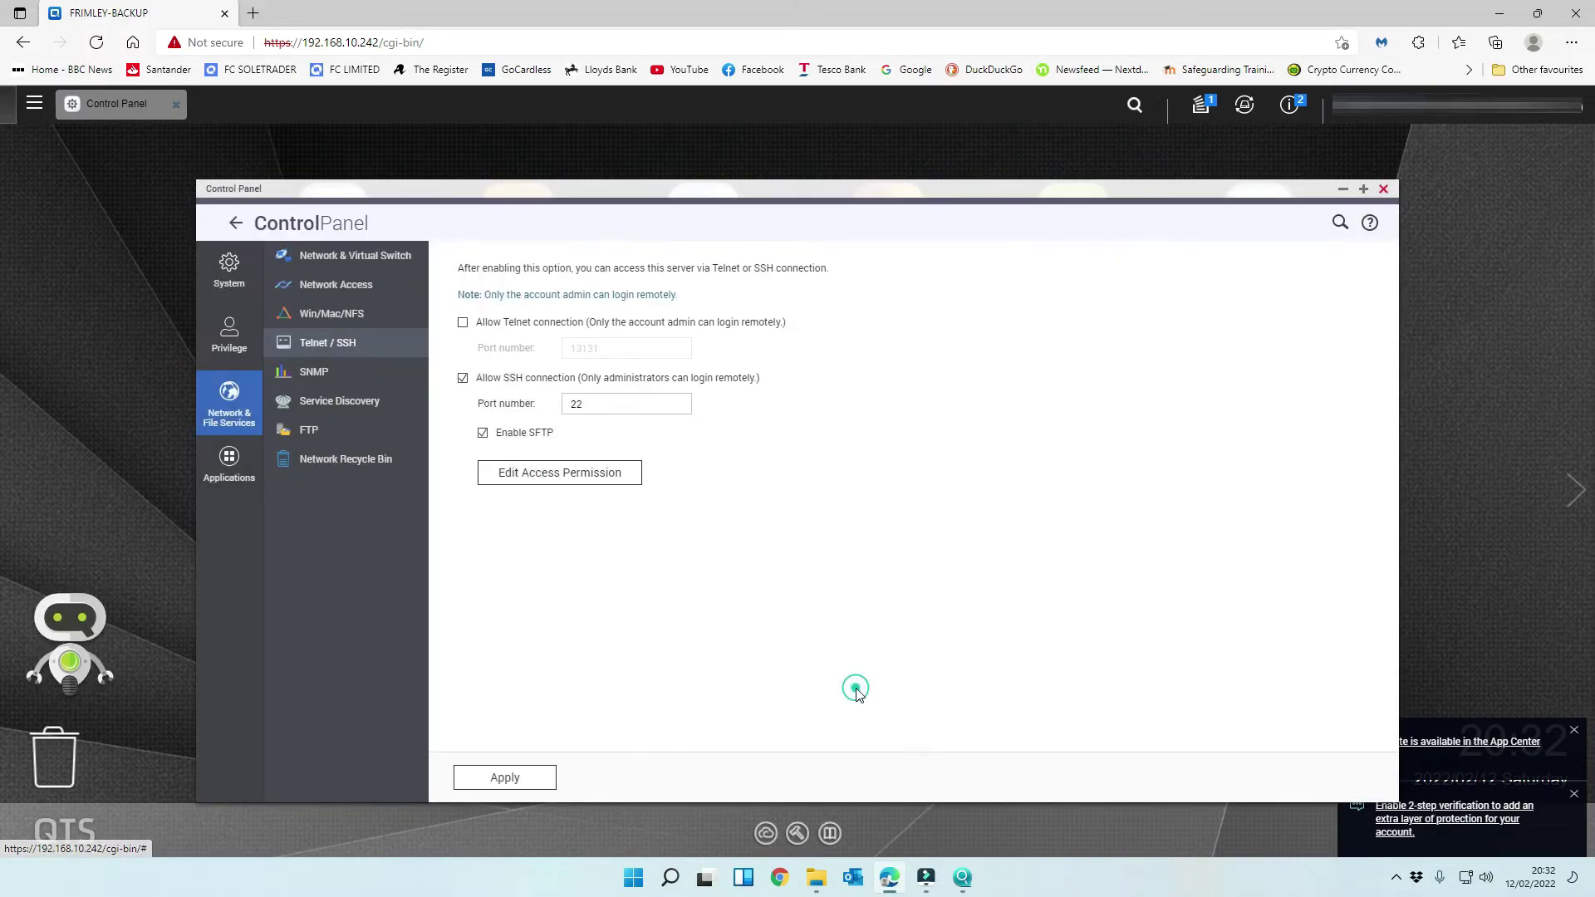
{"action": "left_click", "coordinate": [501, 783]}
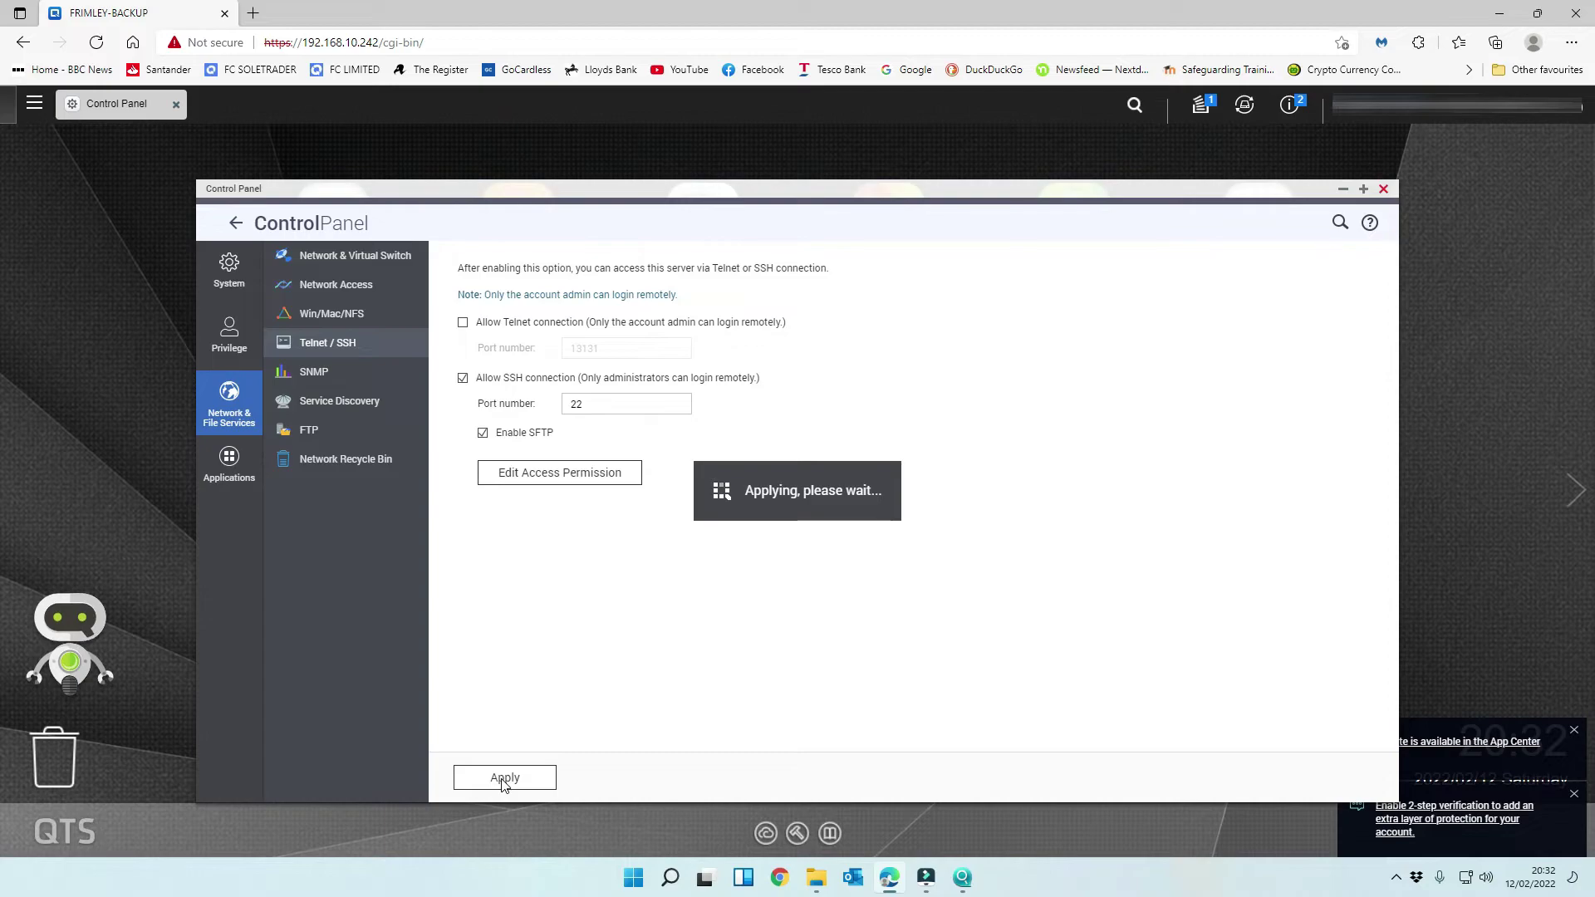
{"action": "left_click", "coordinate": [316, 313]}
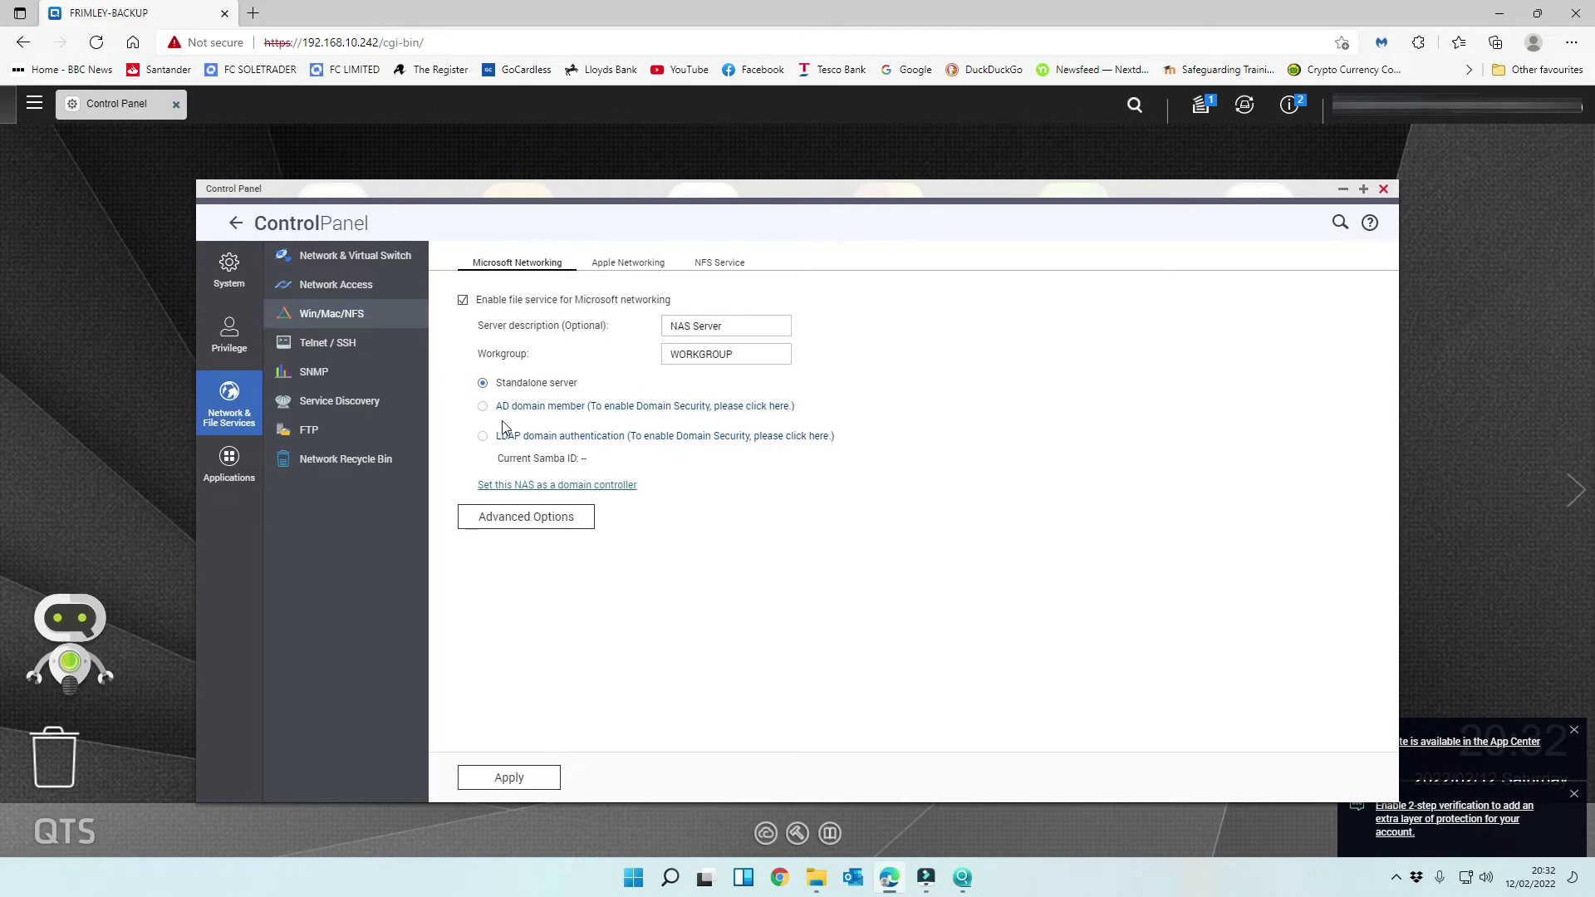
- Set the lowest SMB version to SMB 2 in the advanced Microsoft Networking options and save
{"action": "left_click", "coordinate": [525, 516]}
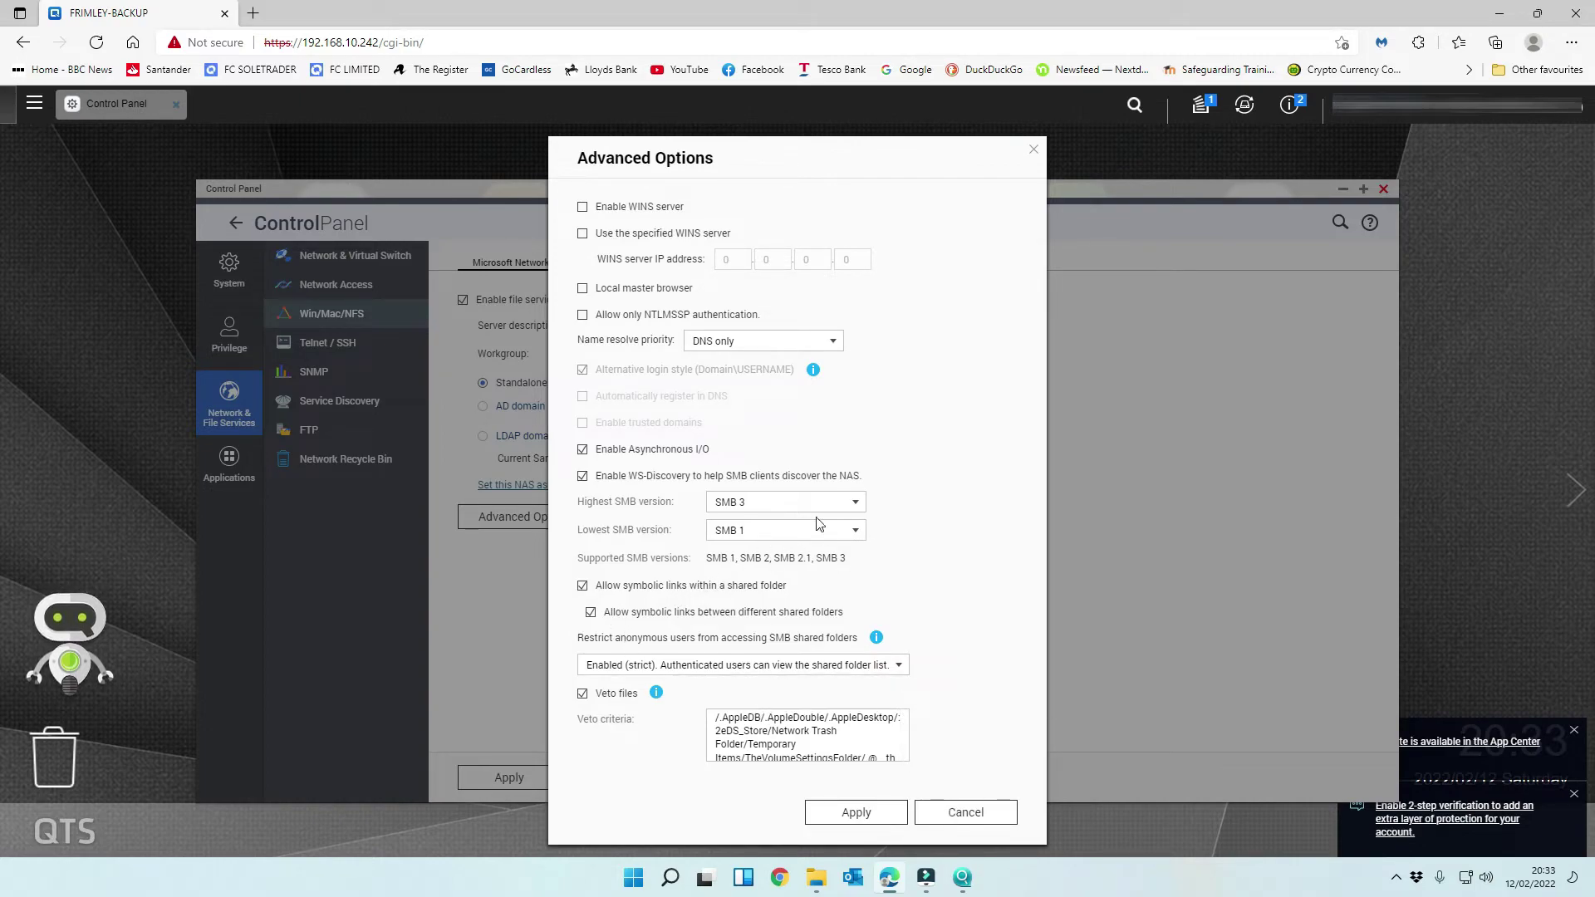
{"action": "left_click", "coordinate": [789, 537]}
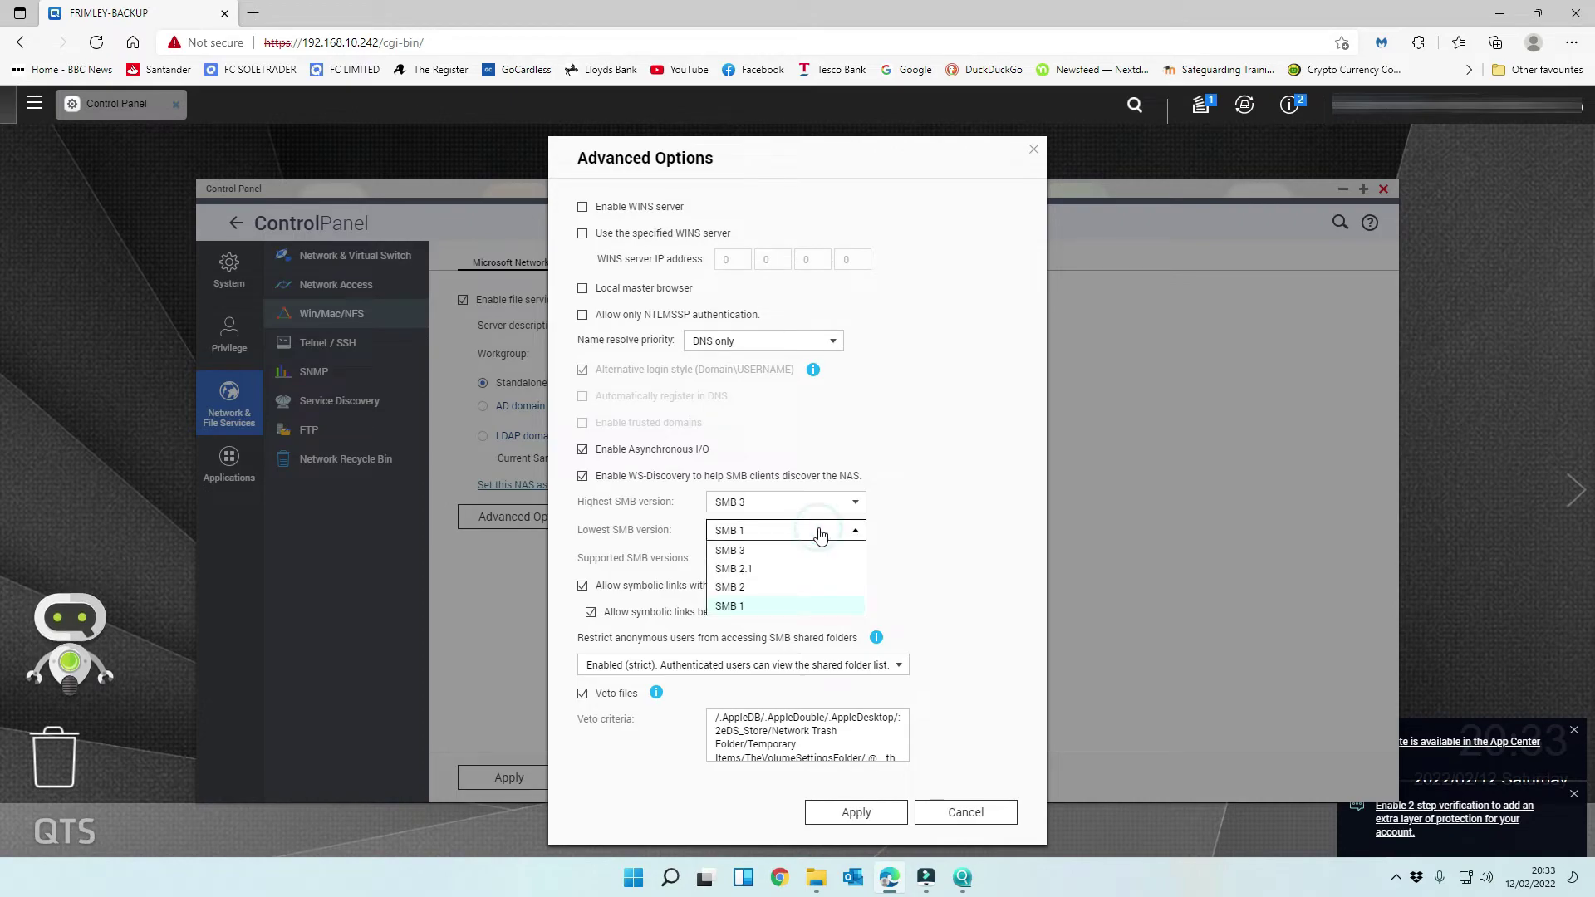
{"action": "left_click", "coordinate": [799, 592]}
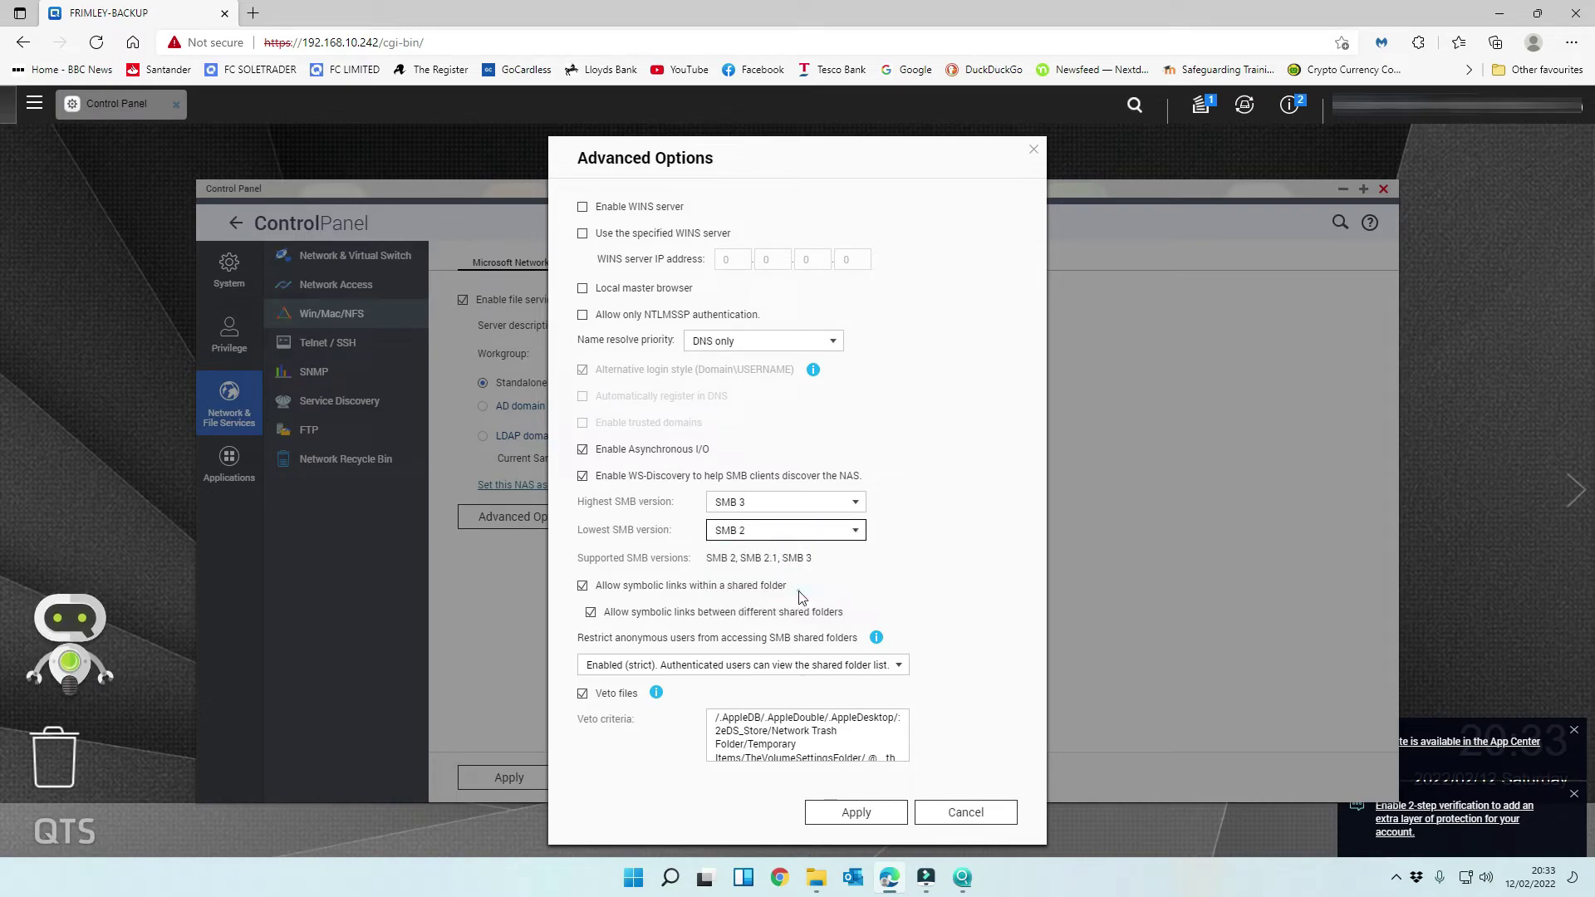
{"action": "left_click", "coordinate": [884, 818]}
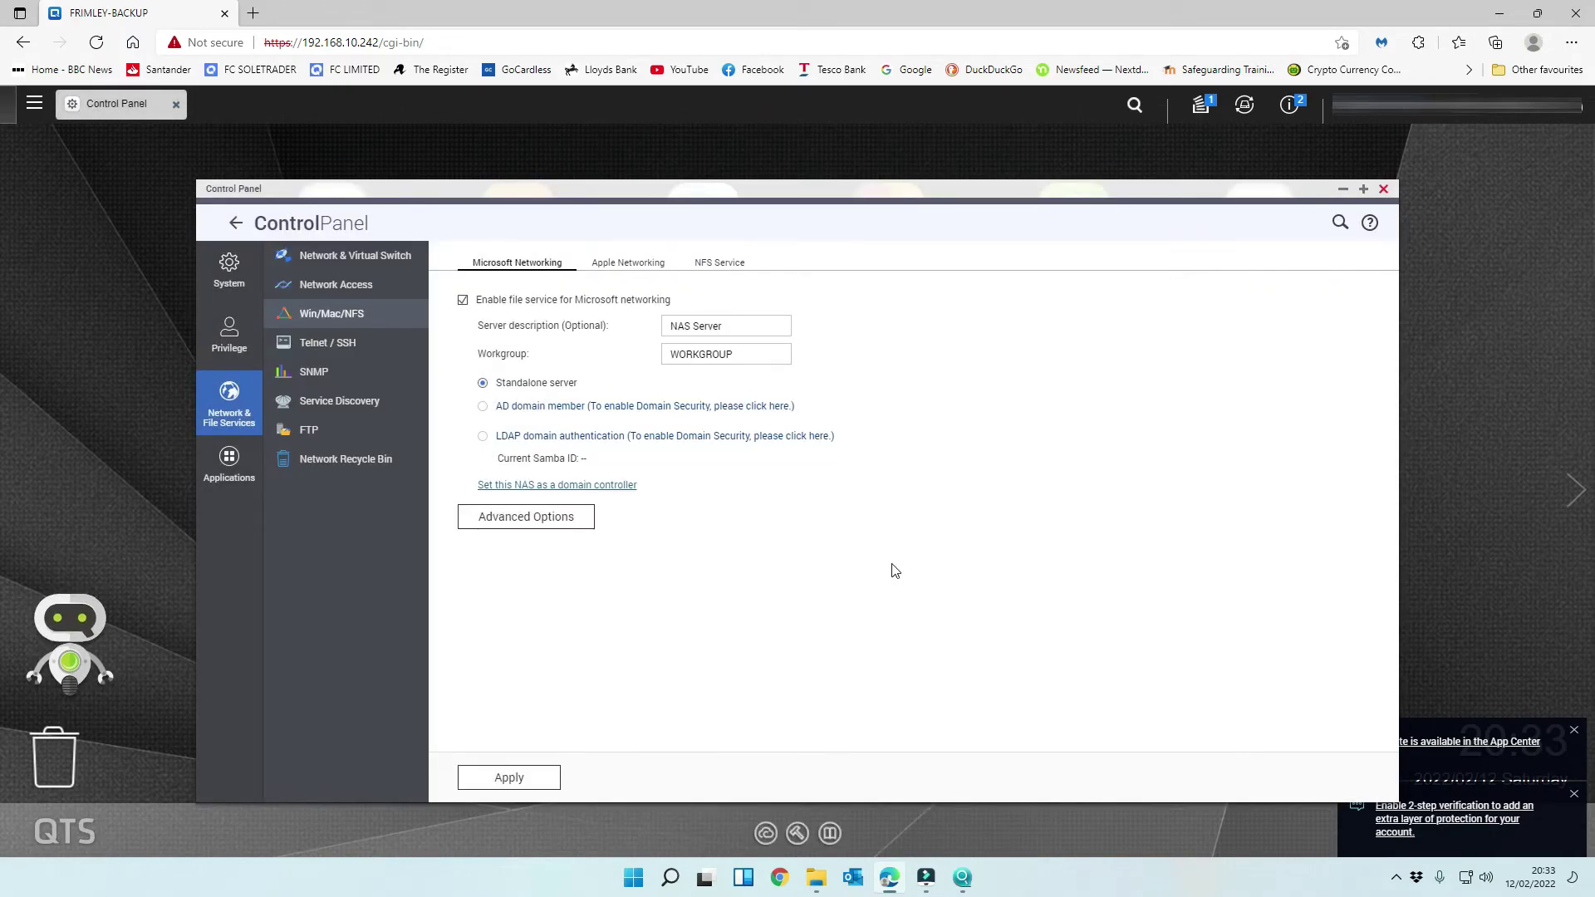
- Enable the NFS v4 service on the NFS Service tab and apply it
{"action": "left_click", "coordinate": [652, 261]}
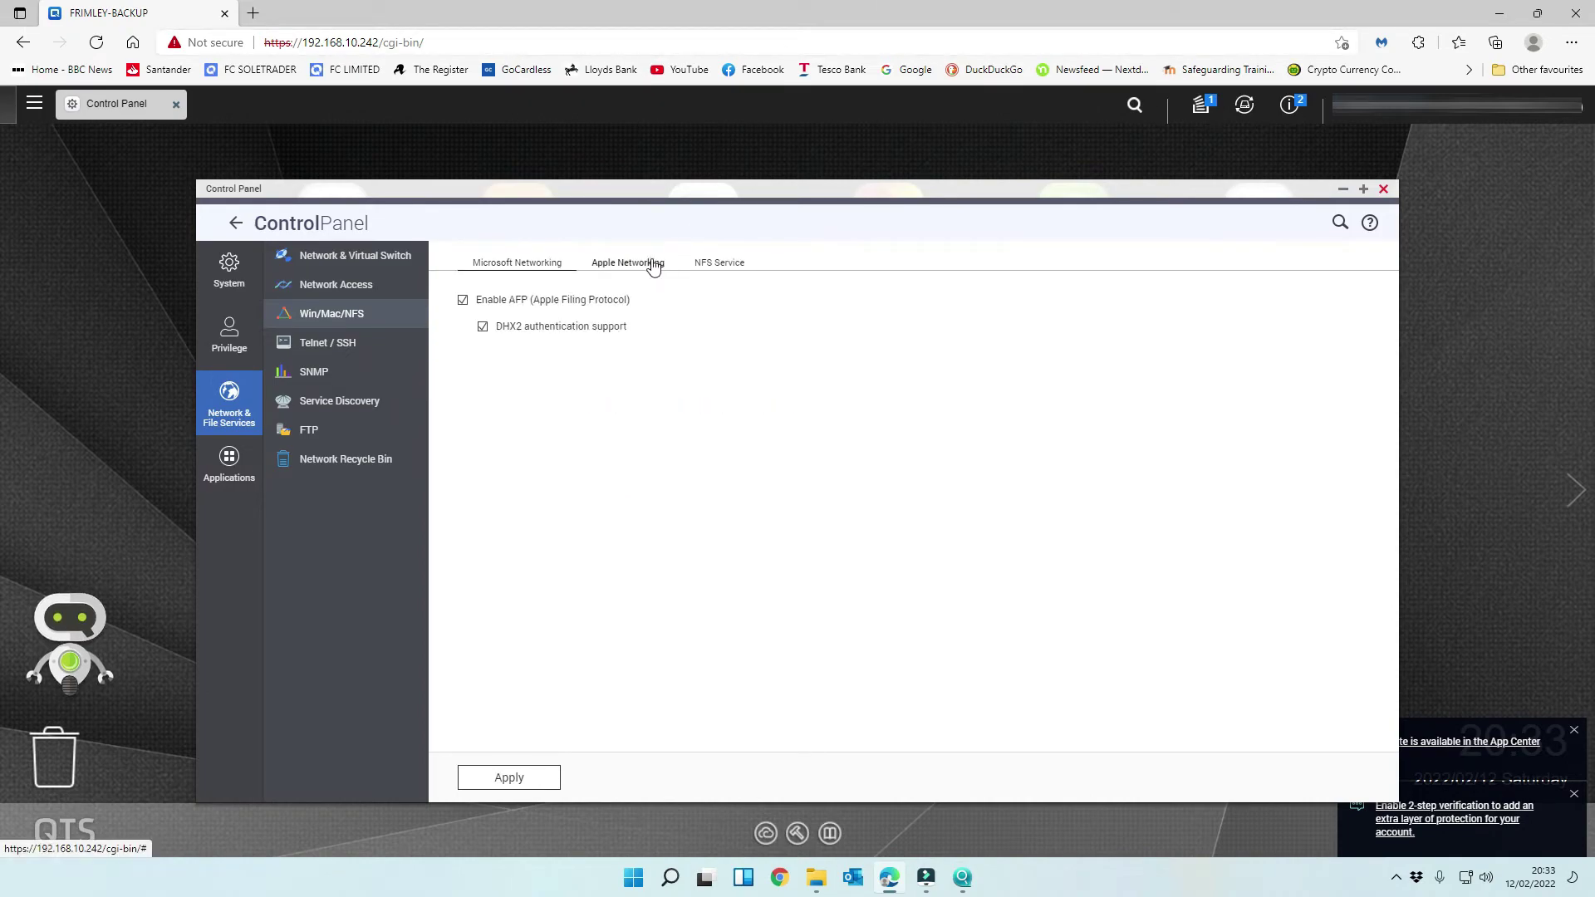
{"action": "left_click", "coordinate": [733, 264]}
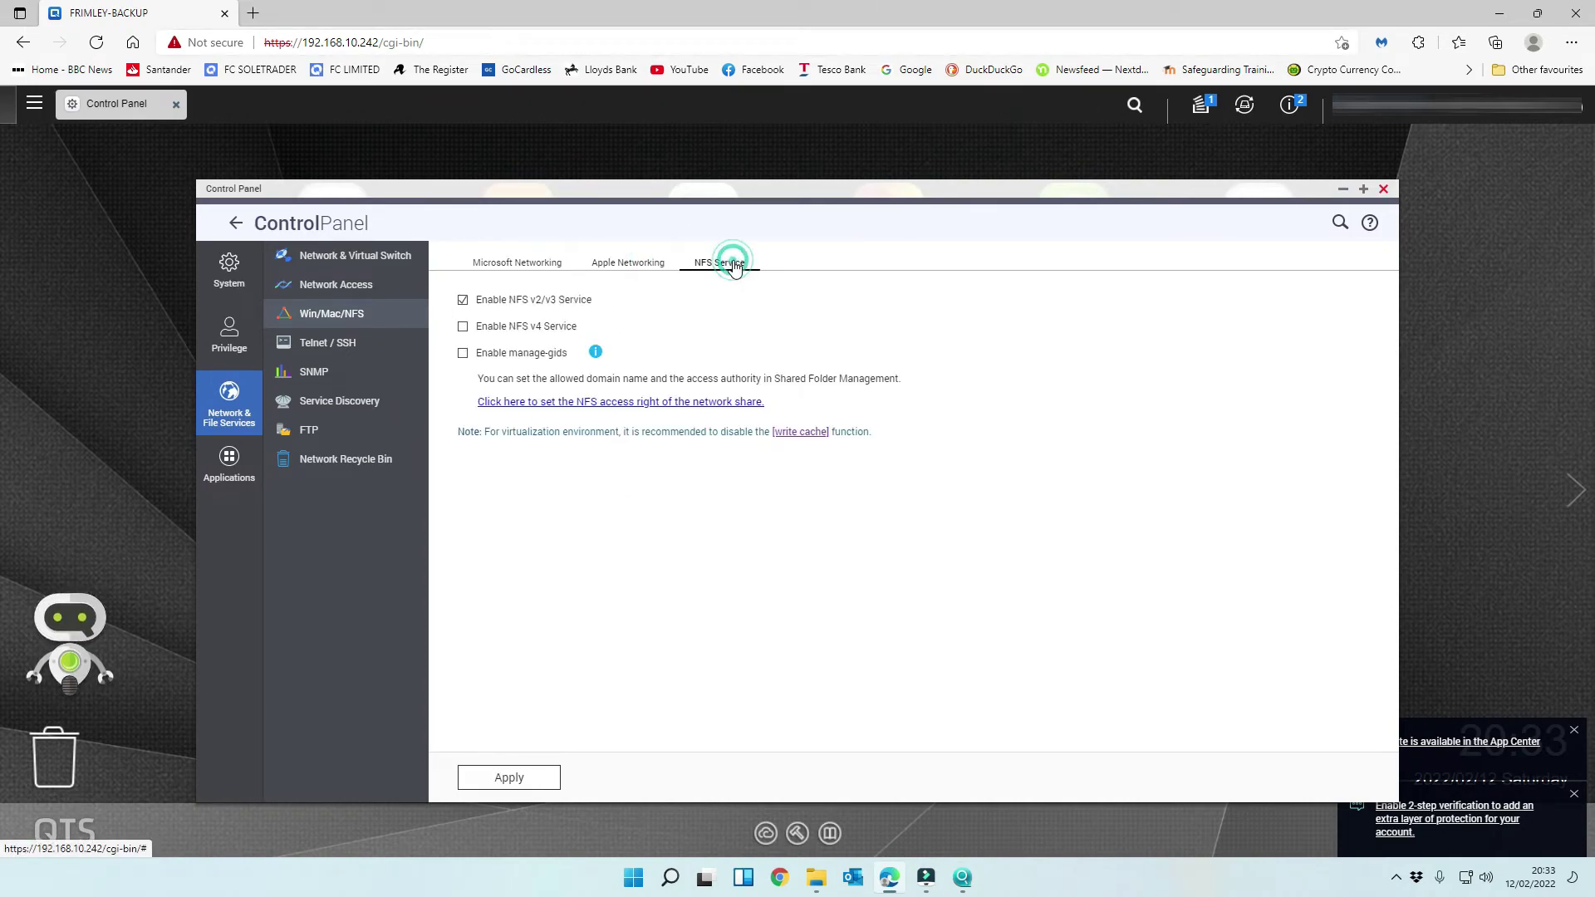
{"action": "left_click", "coordinate": [463, 326]}
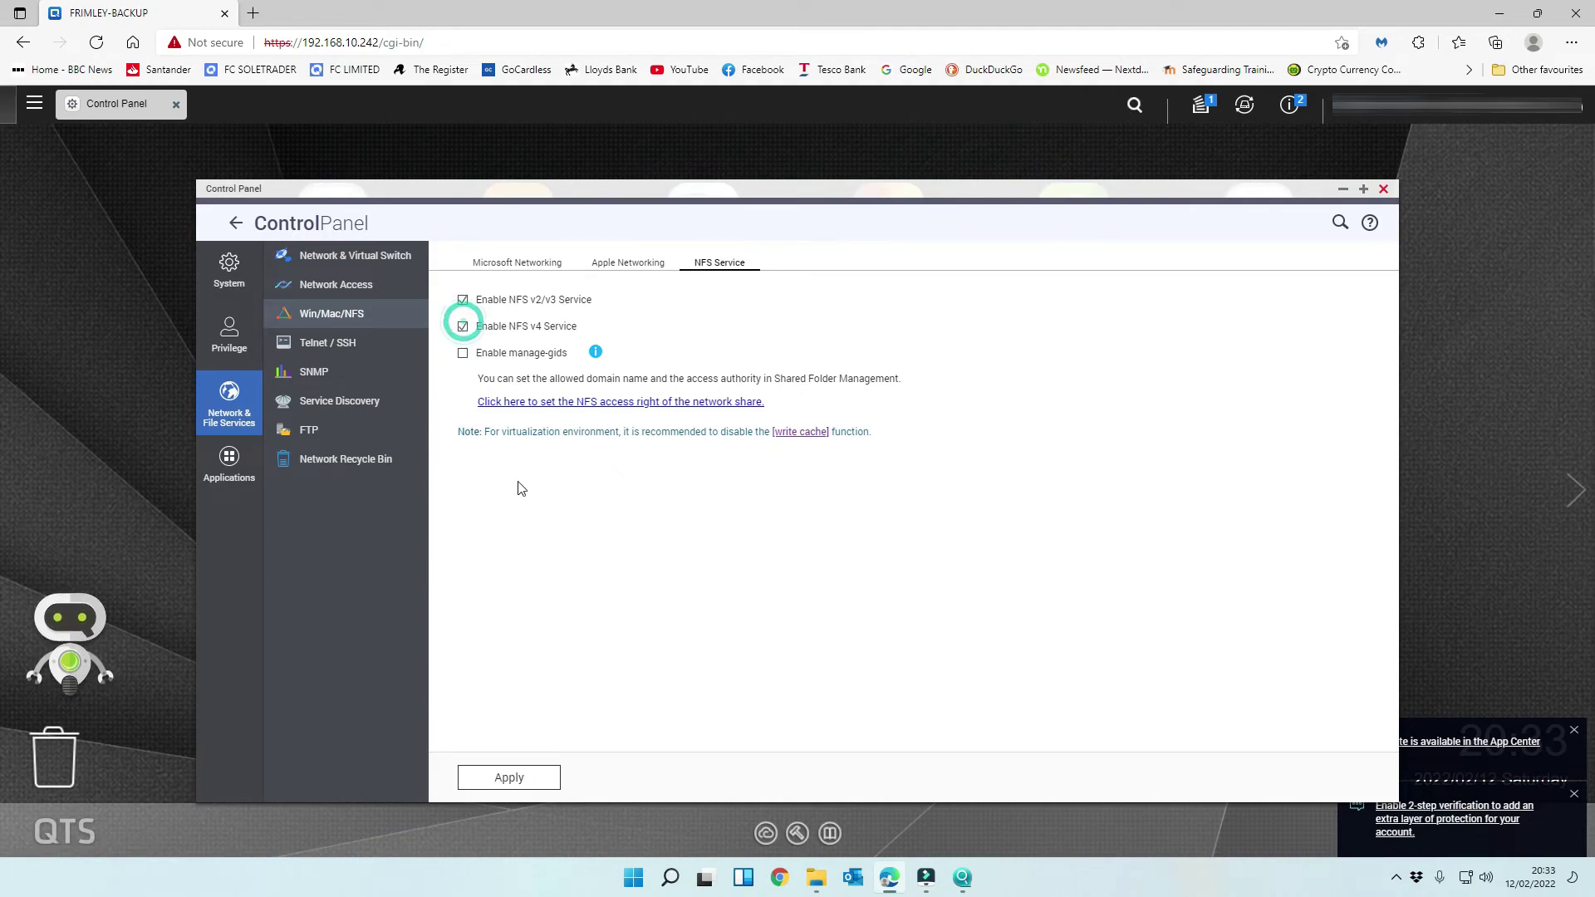
{"action": "left_click", "coordinate": [501, 778]}
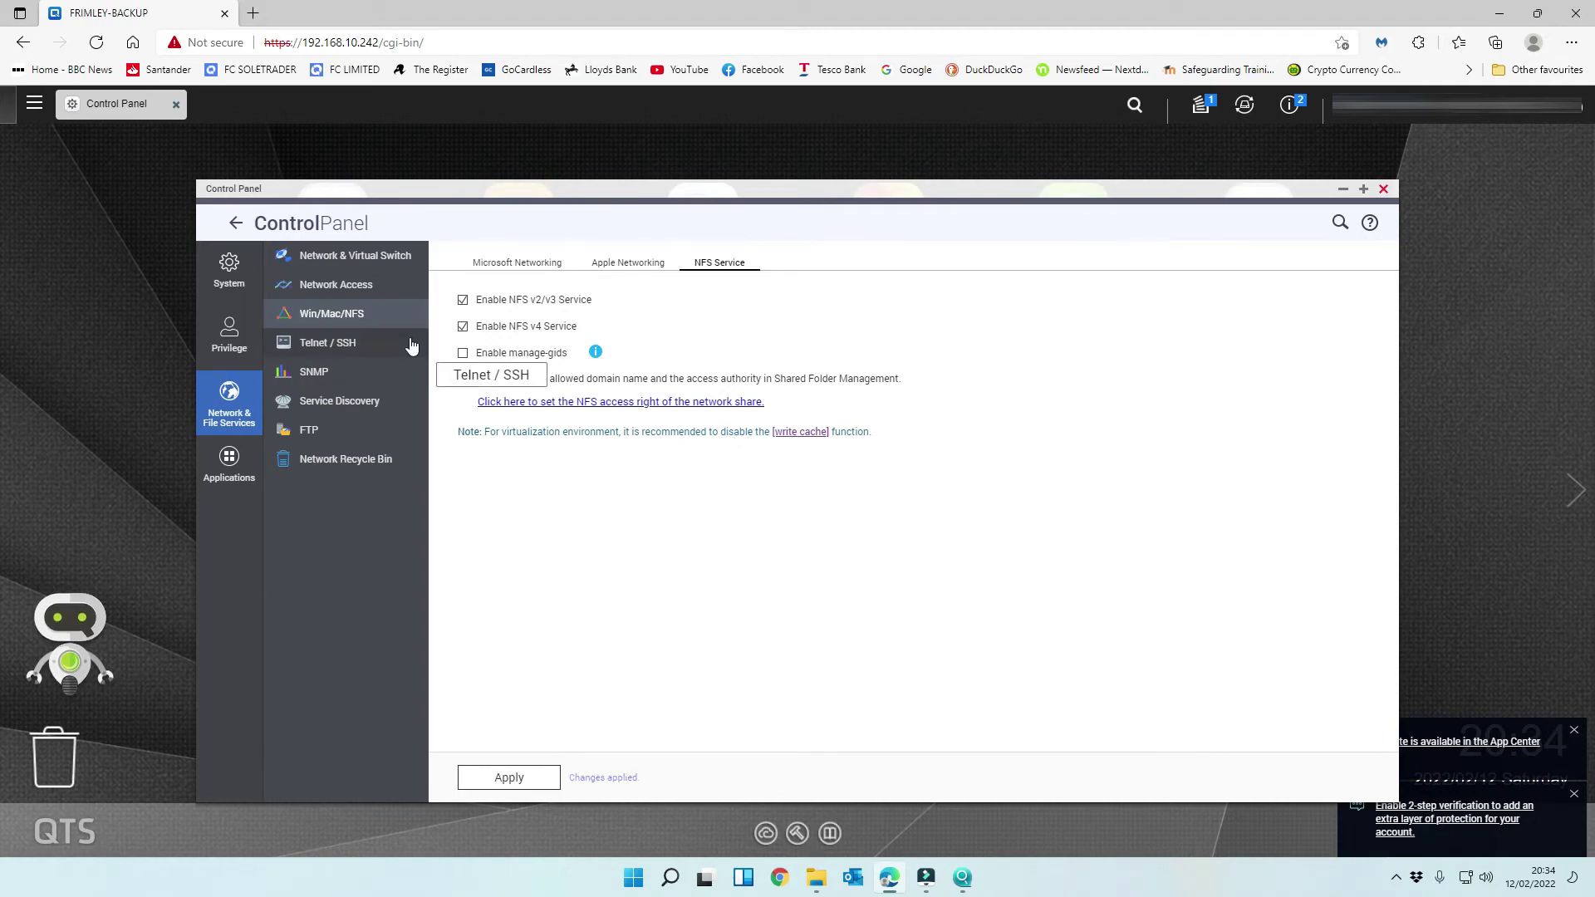
- Look over the FTP service and advanced FTP settings, then the Privilege user list
{"action": "left_click", "coordinate": [353, 427]}
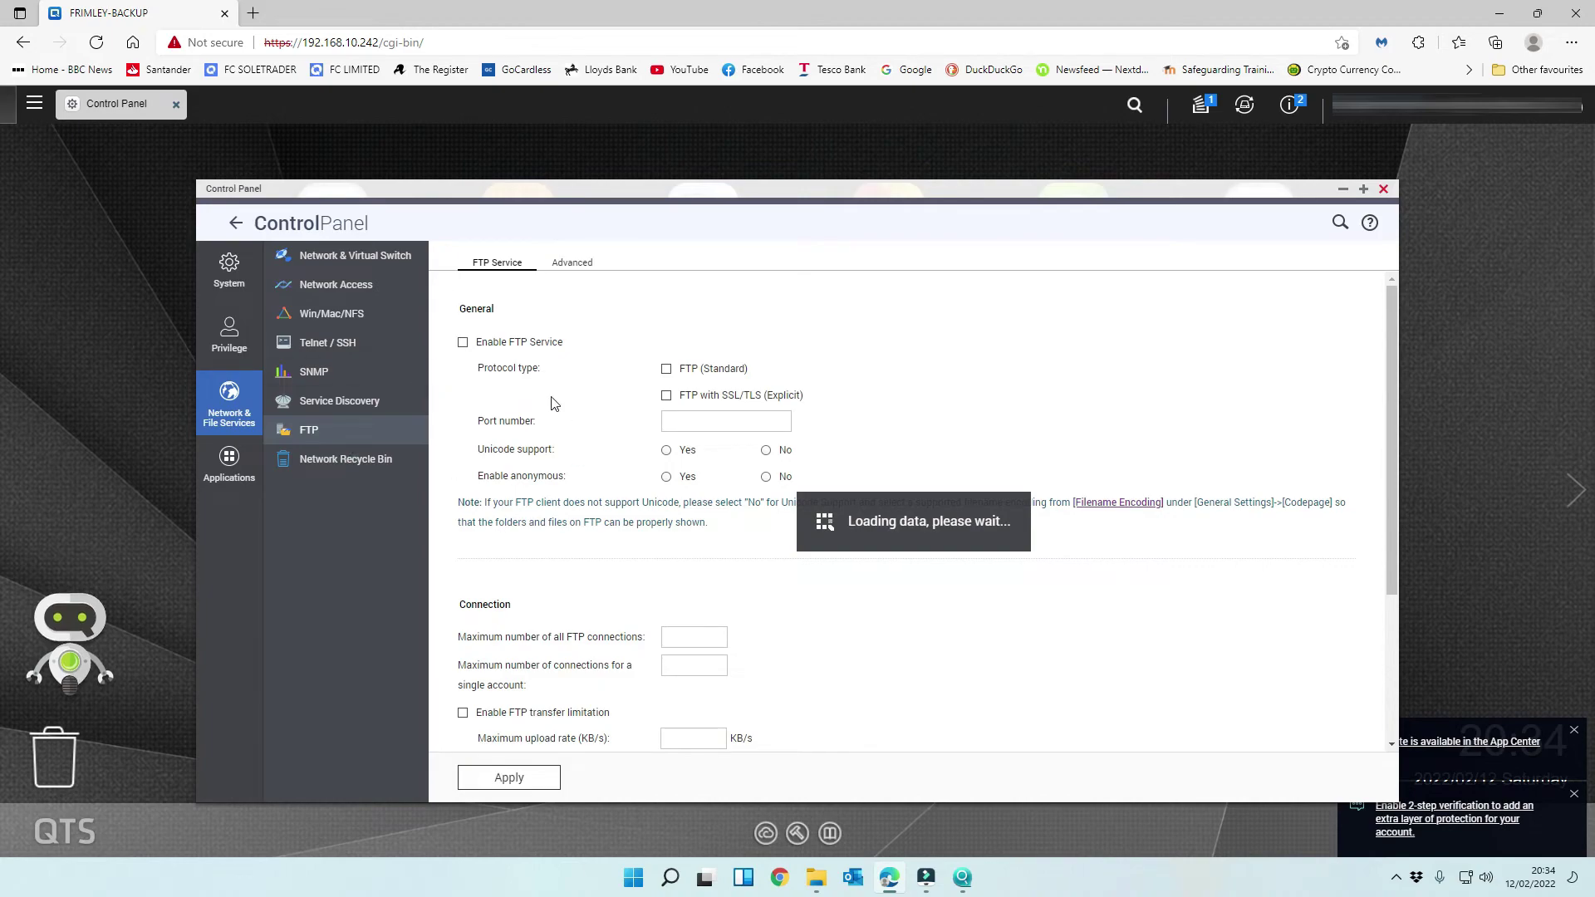
{"action": "scroll", "coordinate": [591, 352], "scroll_direction": "down", "scroll_amount": 4}
{"action": "left_click", "coordinate": [571, 262]}
{"action": "left_click", "coordinate": [228, 267]}
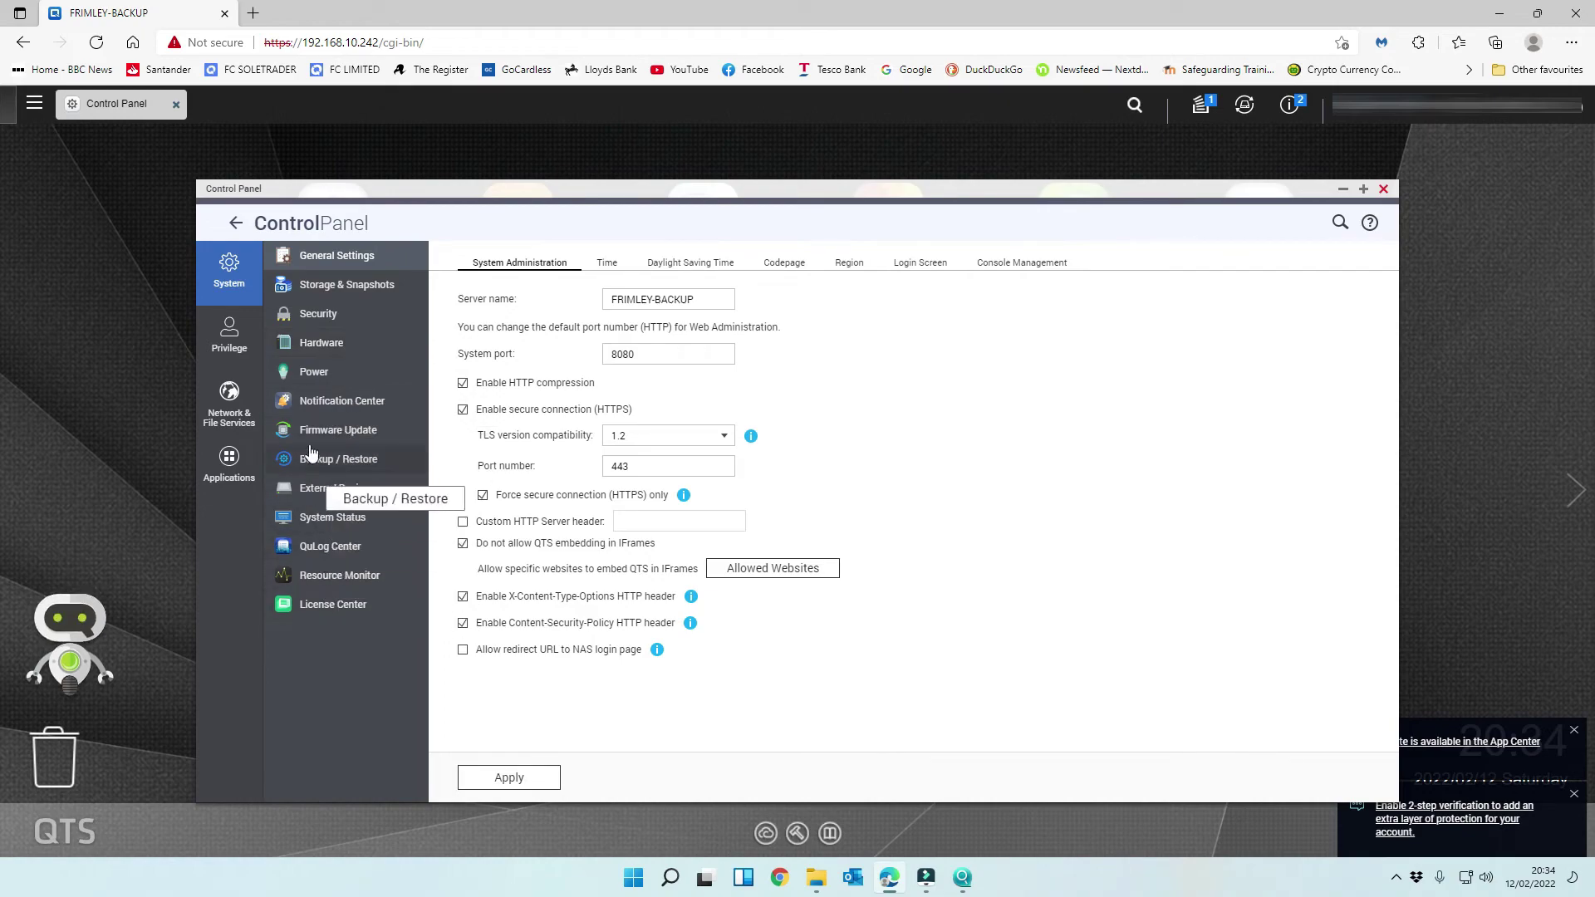
{"action": "left_click", "coordinate": [241, 329]}
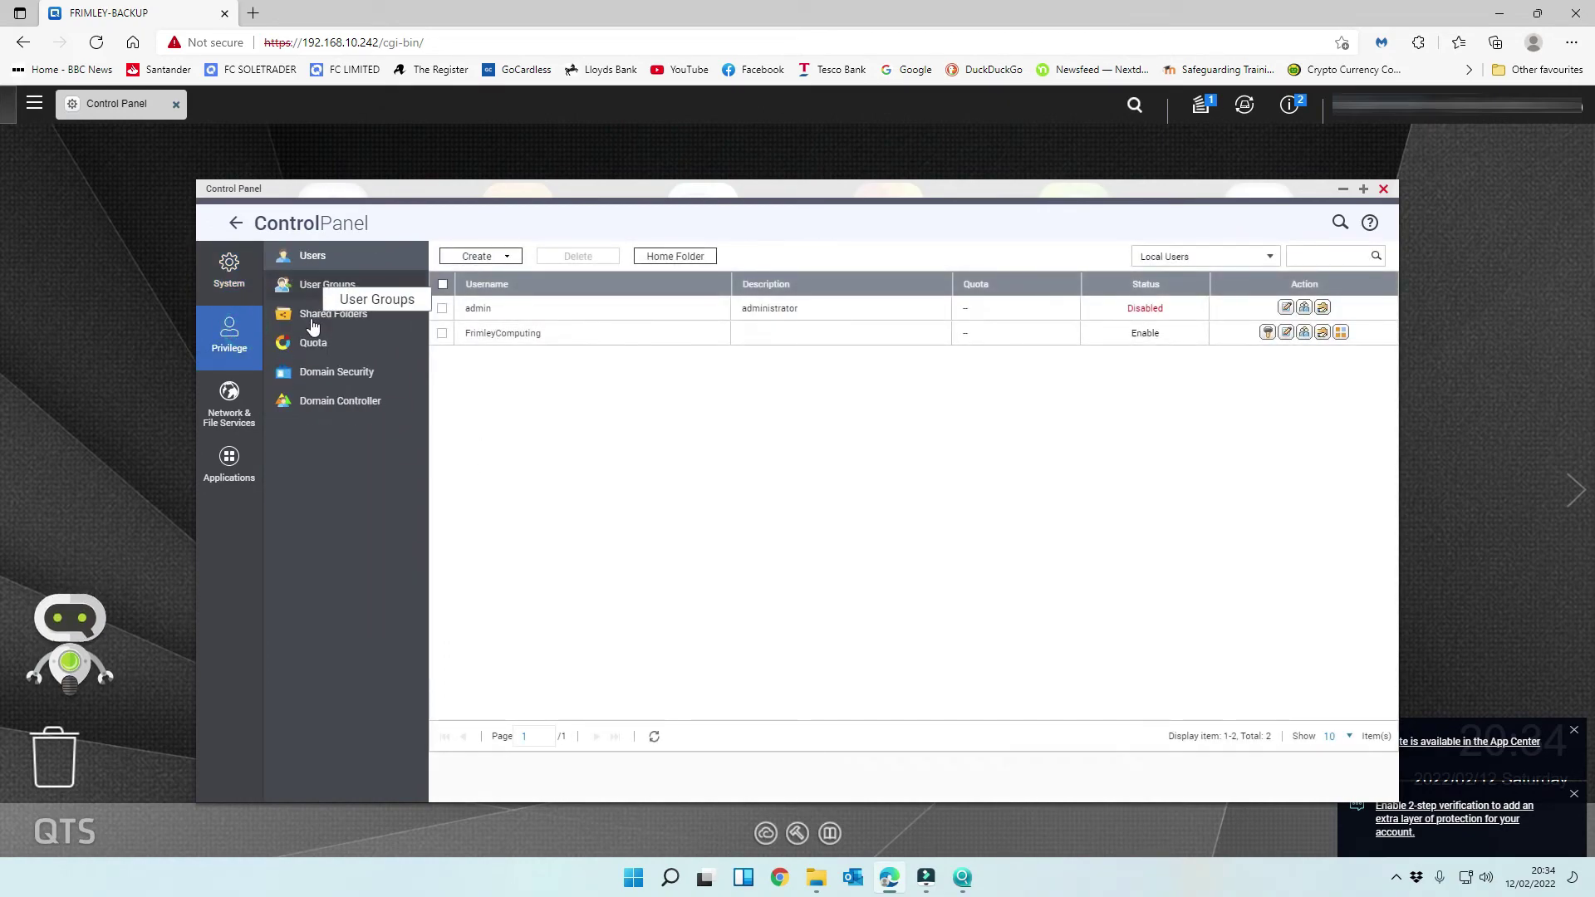
- Browse the Web Server and Virtual Host settings under Applications, returning to System
{"action": "left_click", "coordinate": [230, 405]}
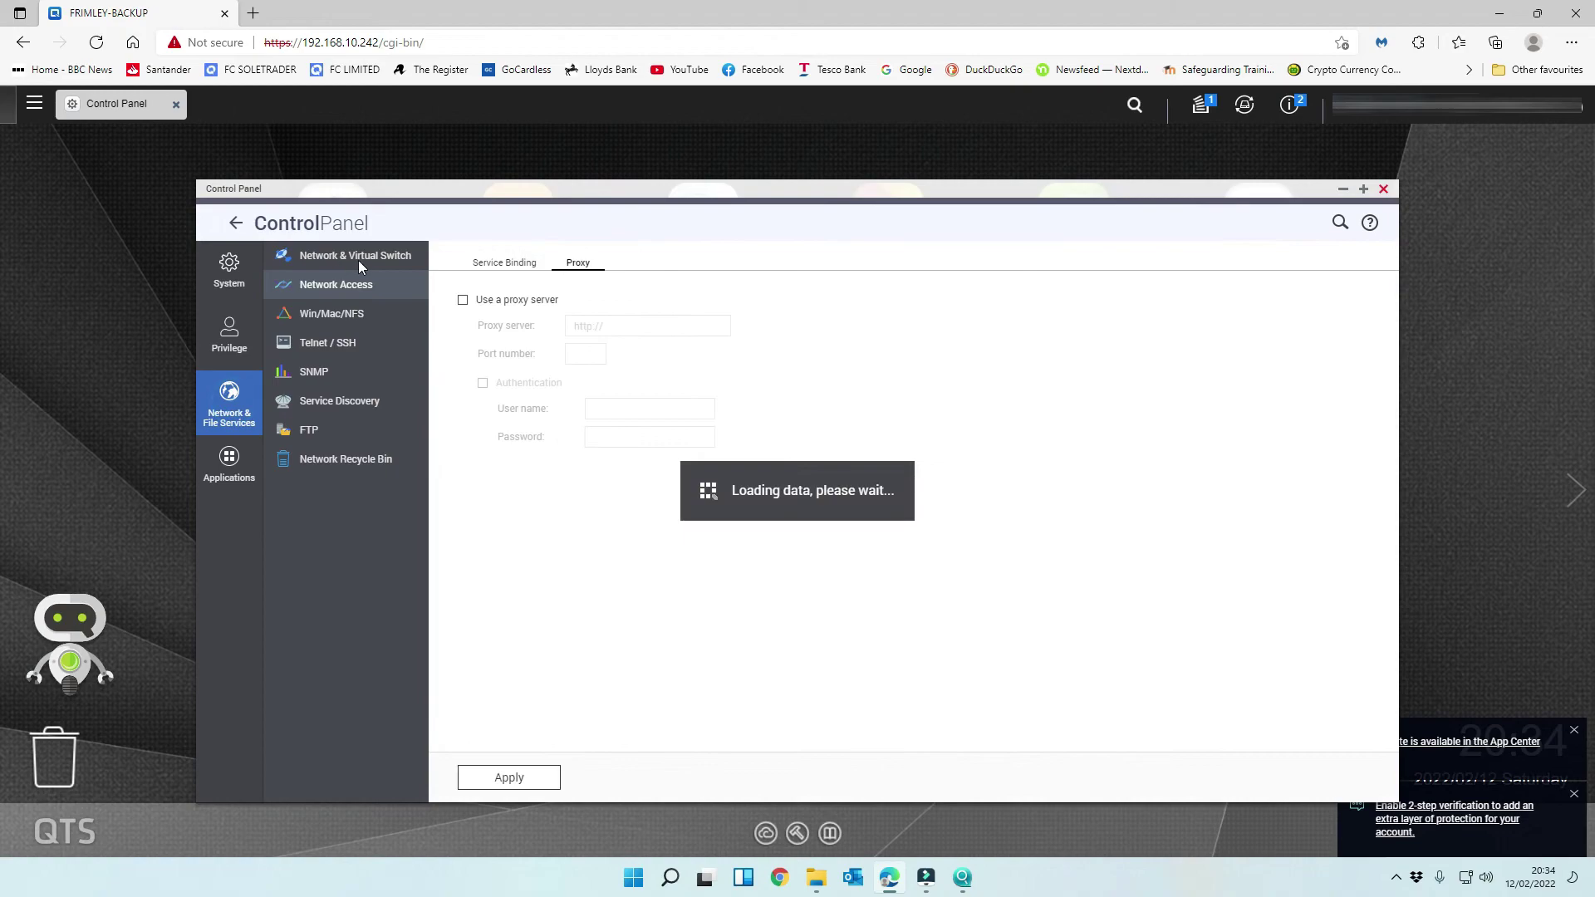
{"action": "left_click", "coordinate": [230, 461]}
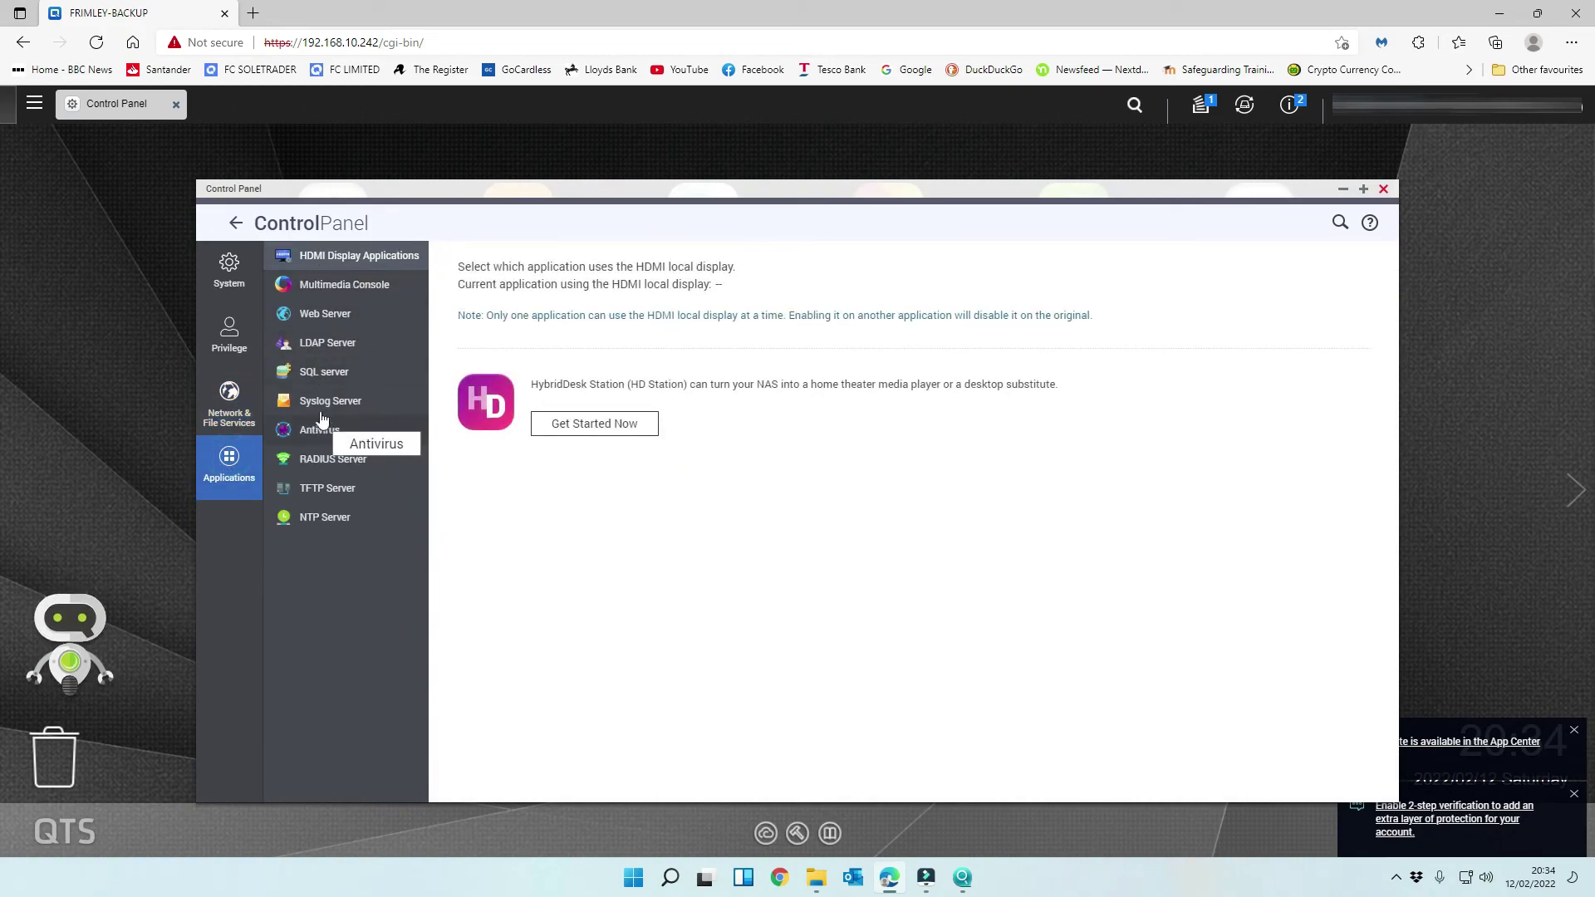
{"action": "left_click", "coordinate": [328, 313]}
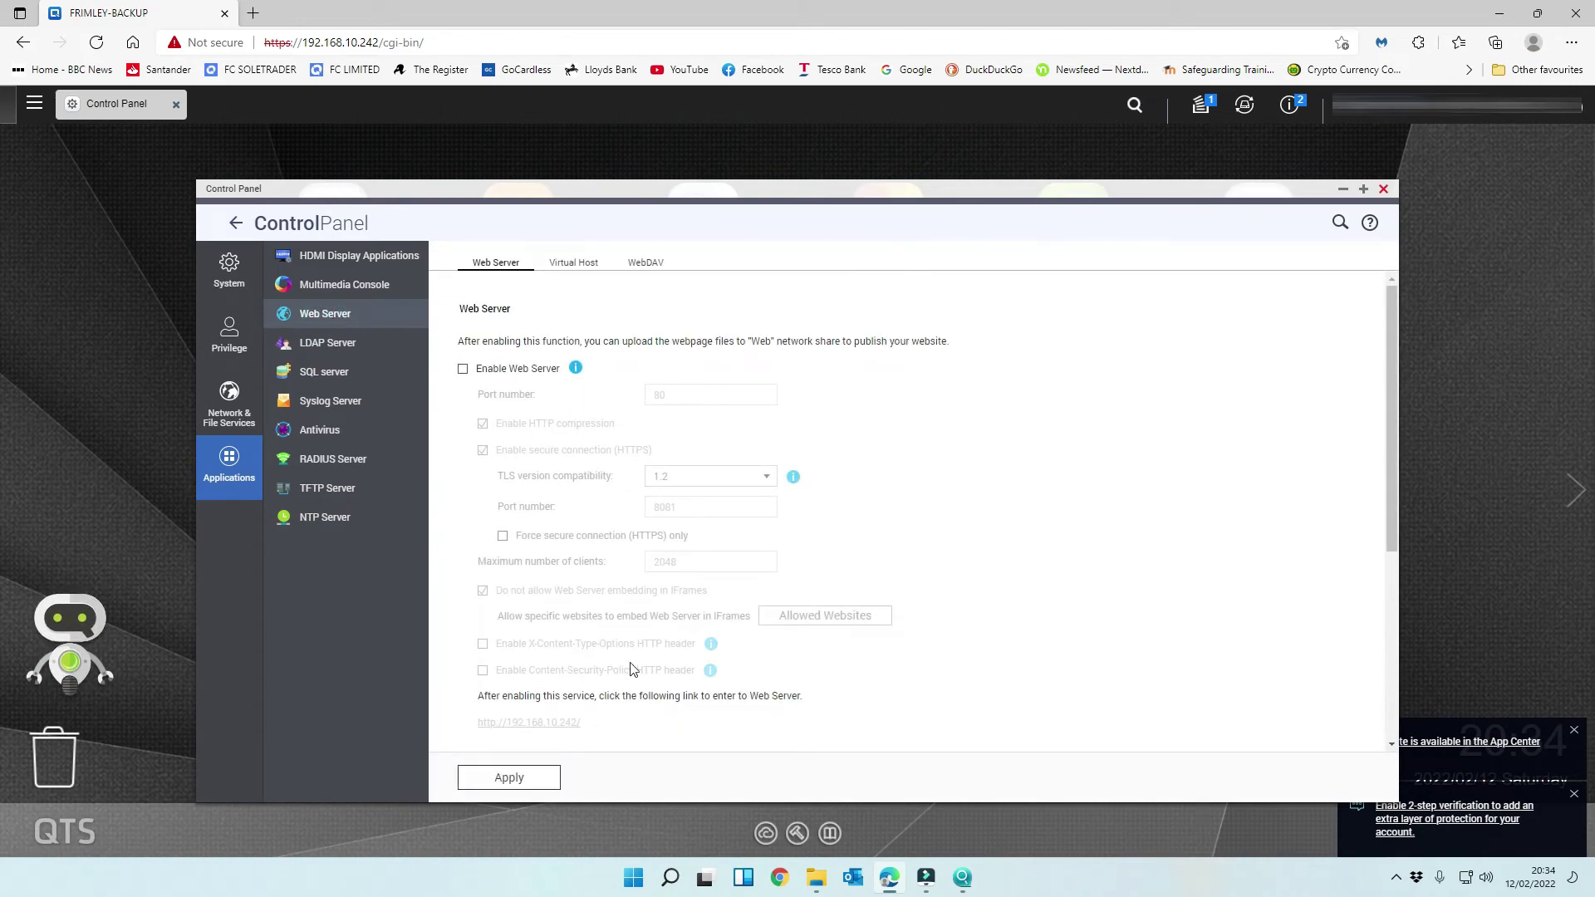
{"action": "scroll", "coordinate": [627, 658], "scroll_direction": "down", "scroll_amount": 4}
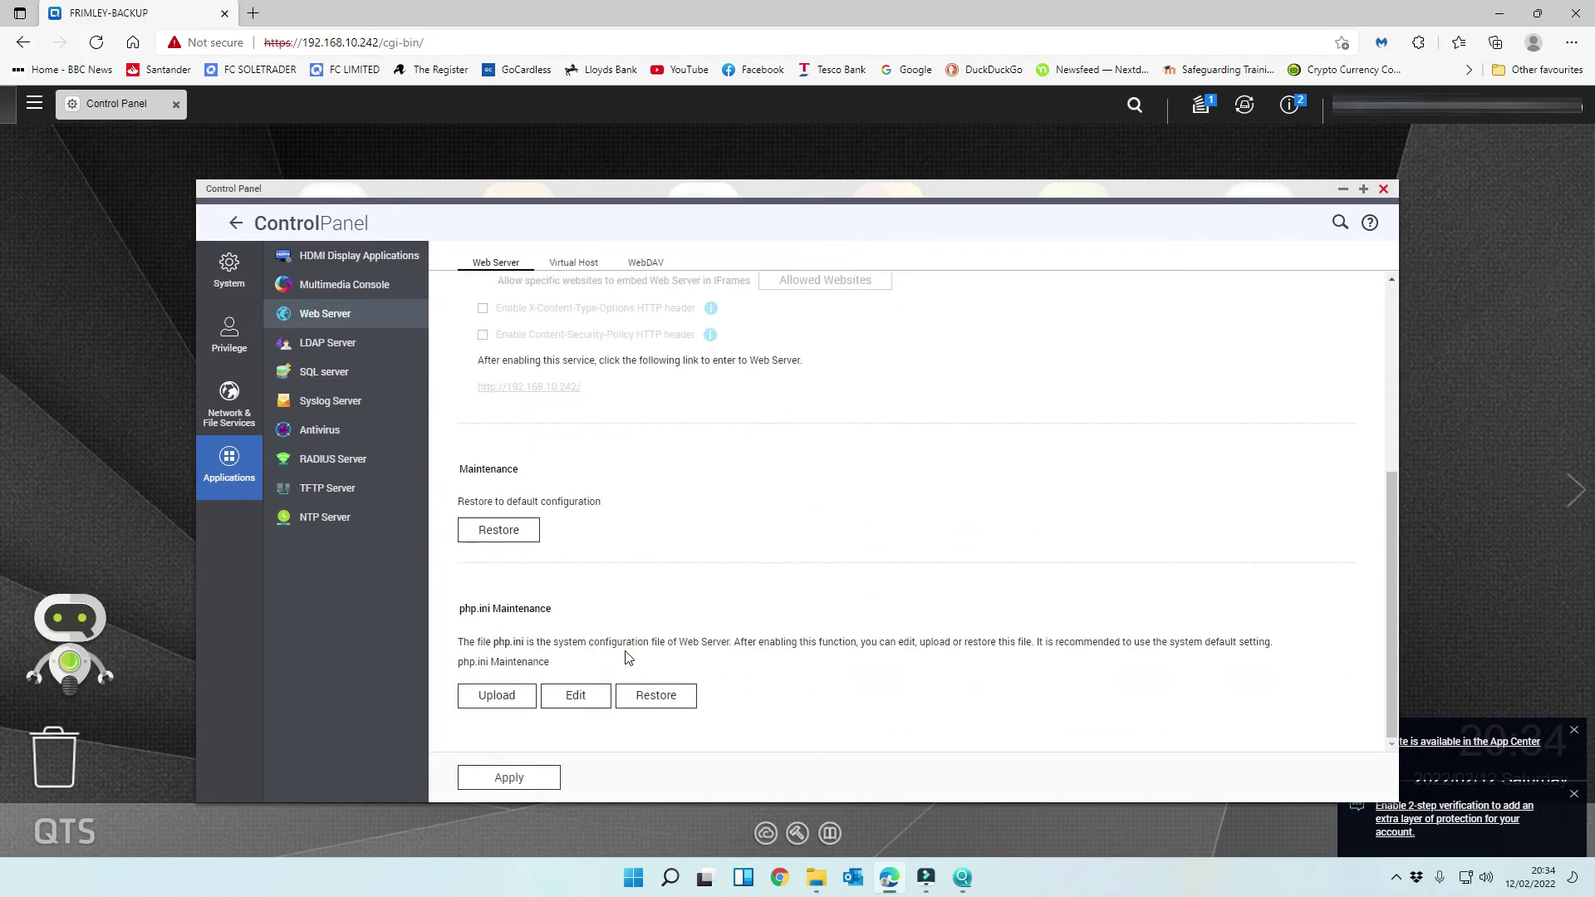
{"action": "scroll", "coordinate": [627, 658], "scroll_direction": "up", "scroll_amount": 4}
{"action": "left_click", "coordinate": [592, 266]}
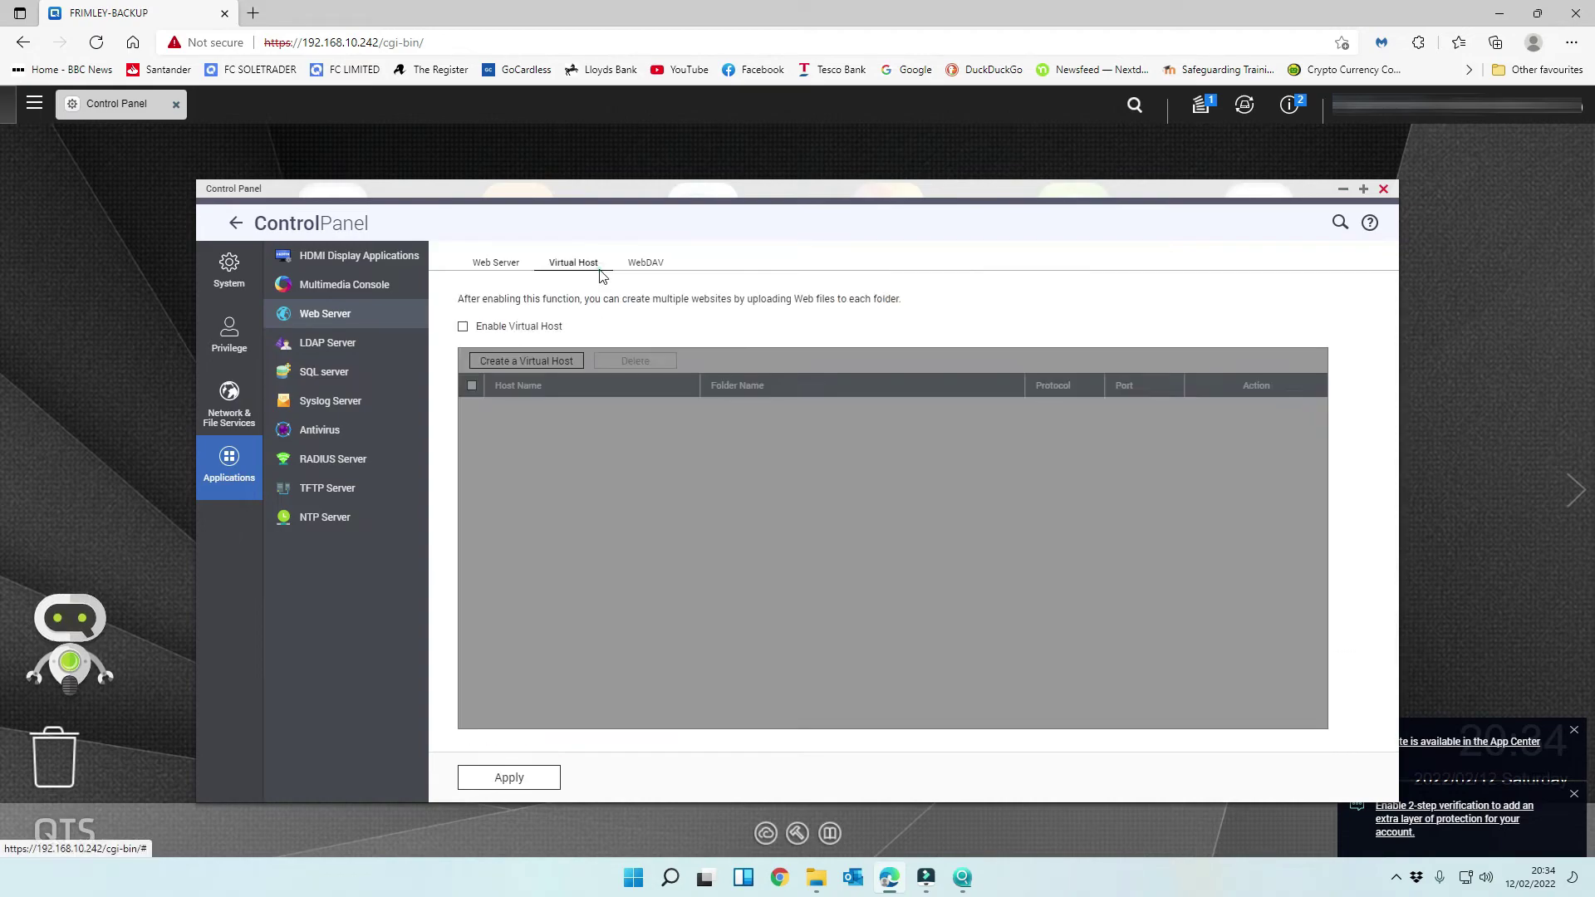
{"action": "left_click", "coordinate": [230, 267]}
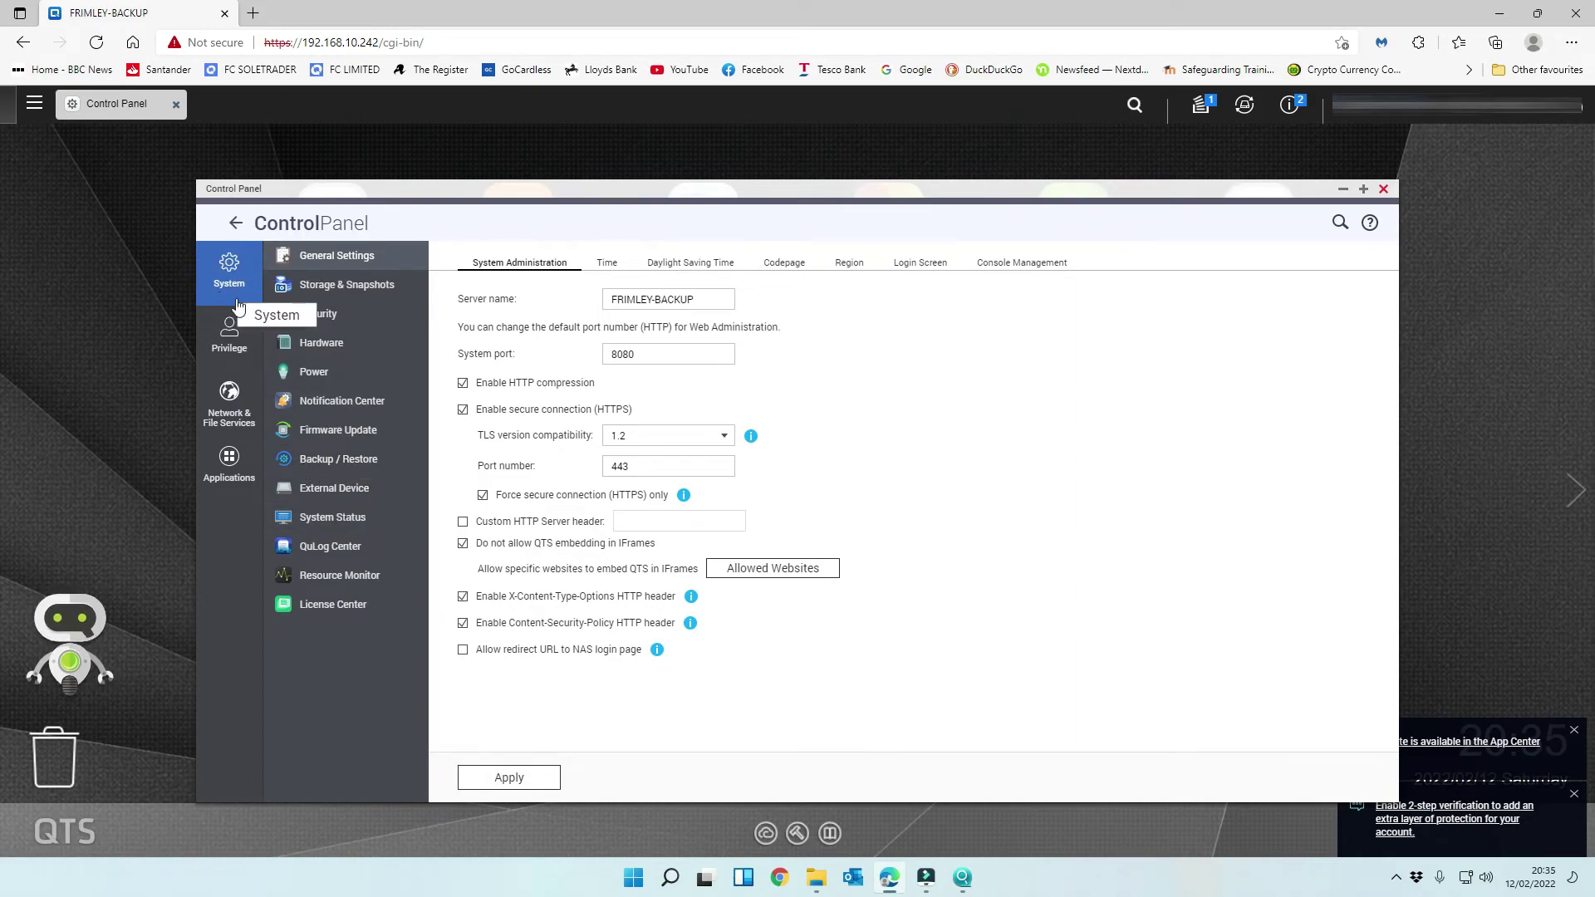
- In Security's Allow/Deny List, choose to allow connections from the list only
{"action": "left_click", "coordinate": [325, 324]}
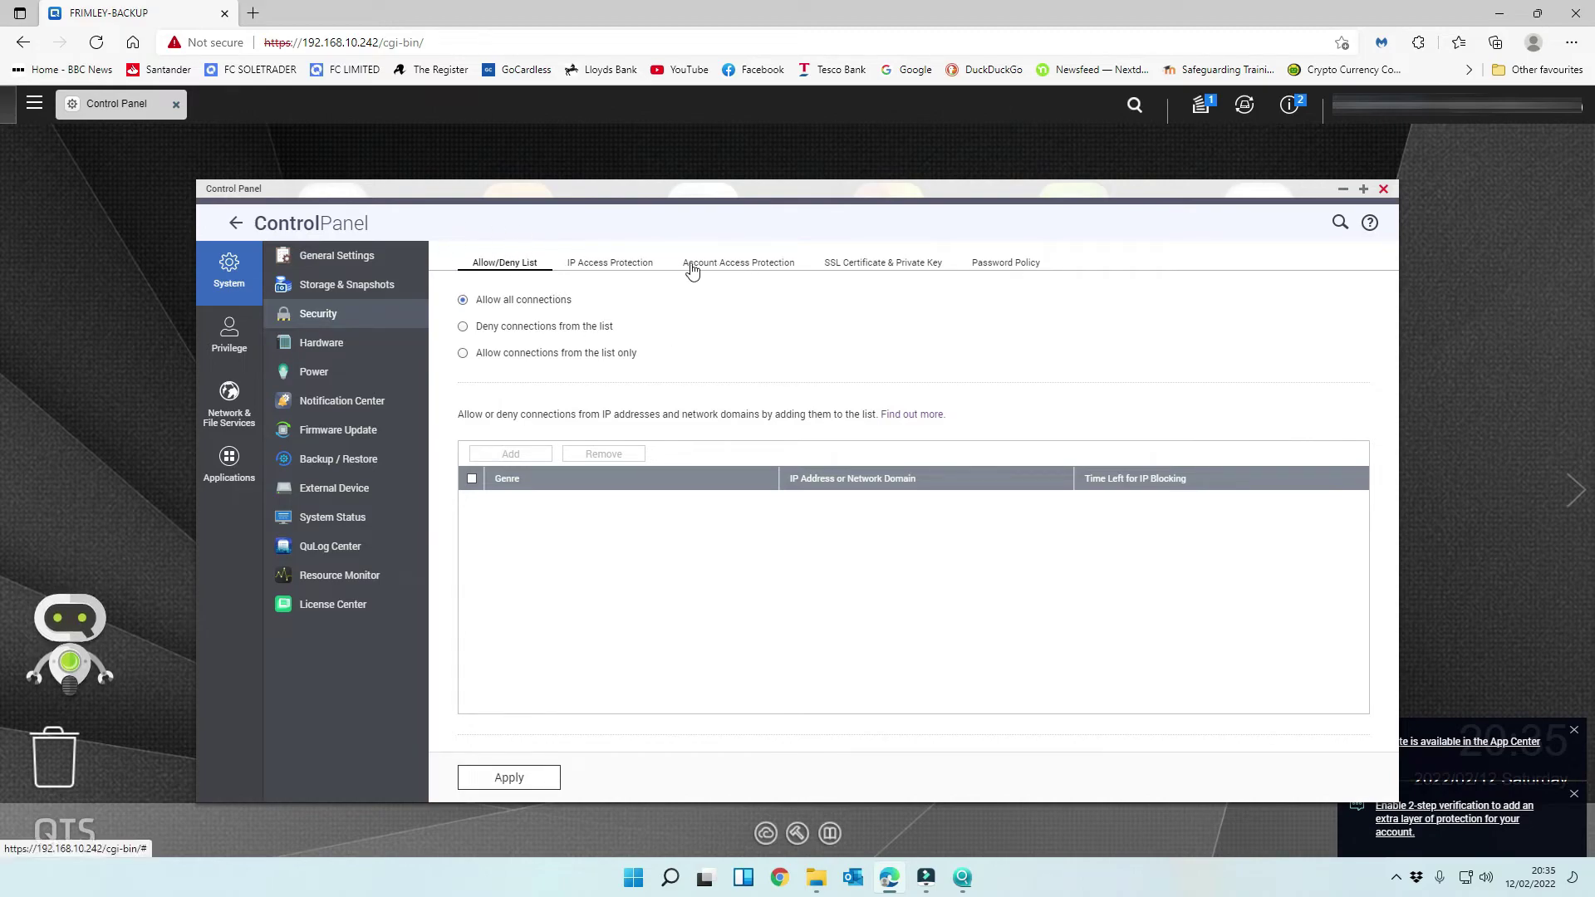
{"action": "left_click", "coordinate": [604, 265]}
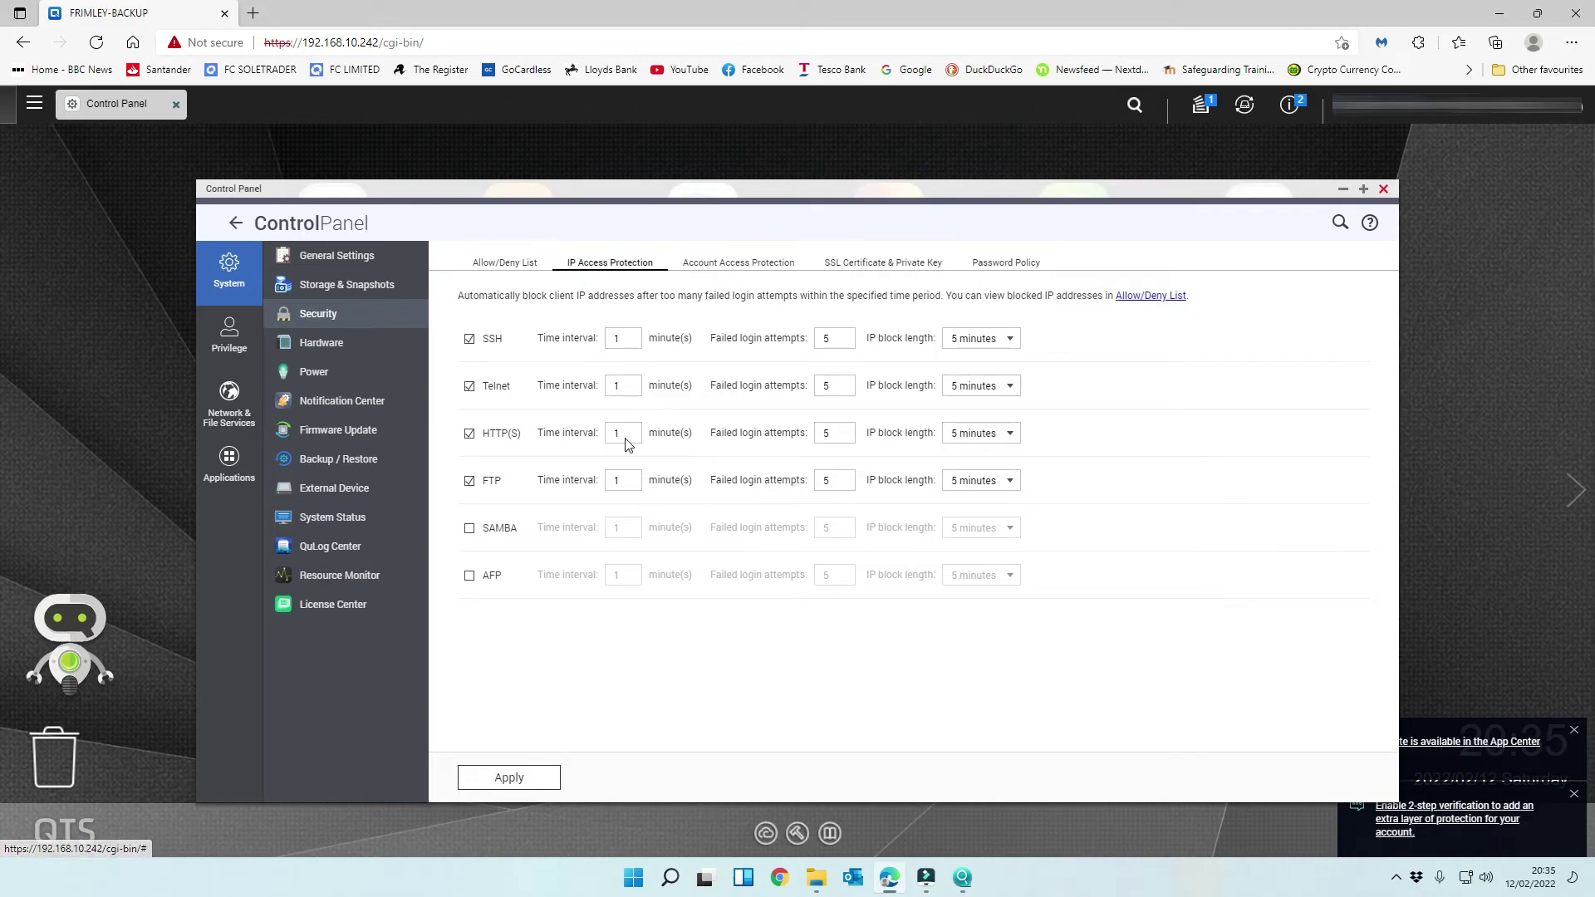
{"action": "left_click", "coordinate": [508, 268]}
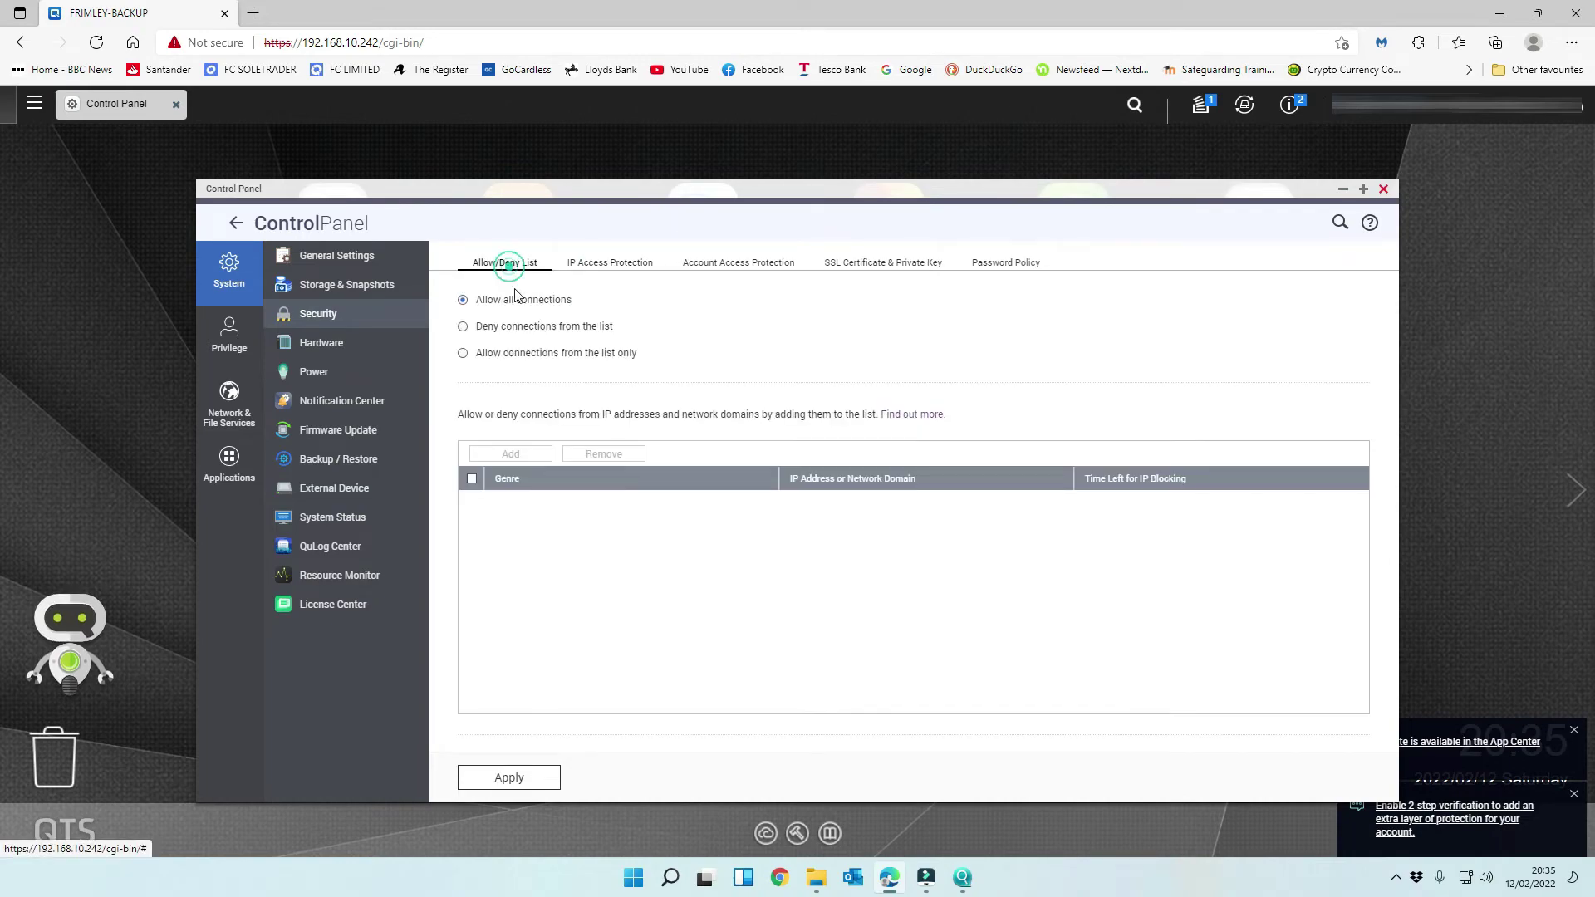
{"action": "left_click", "coordinate": [462, 353]}
- Add network 192.168.10.0 with netmask 255.255.255.0 to the allow list and apply it
{"action": "left_click", "coordinate": [510, 453]}
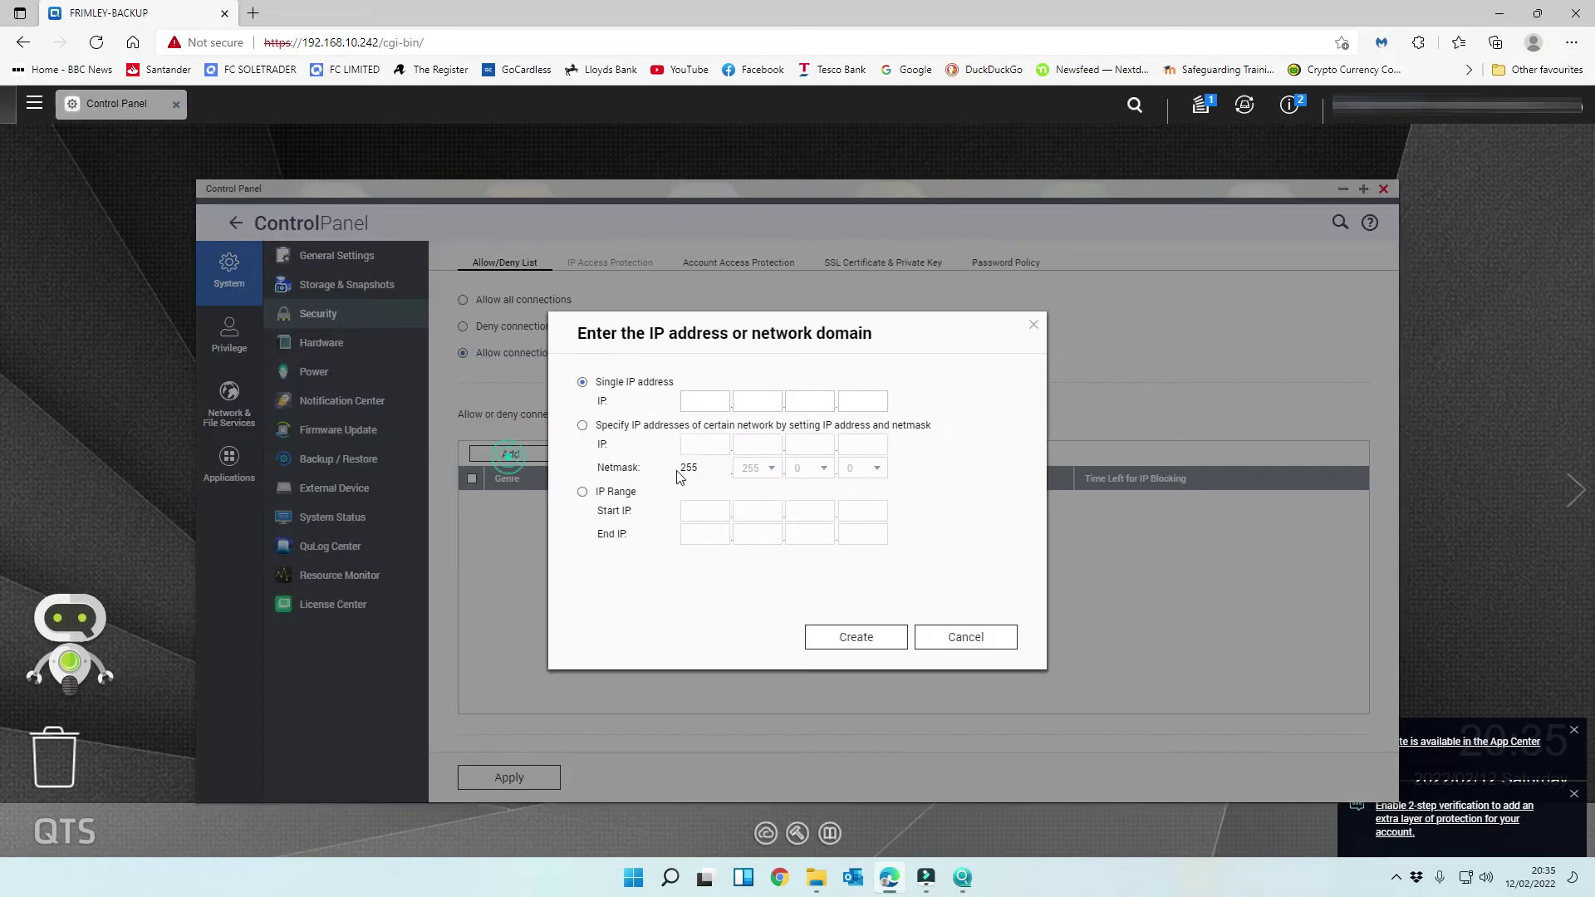
{"action": "left_click", "coordinate": [582, 425]}
{"action": "left_click", "coordinate": [715, 442]}
{"action": "type", "text": "192"}
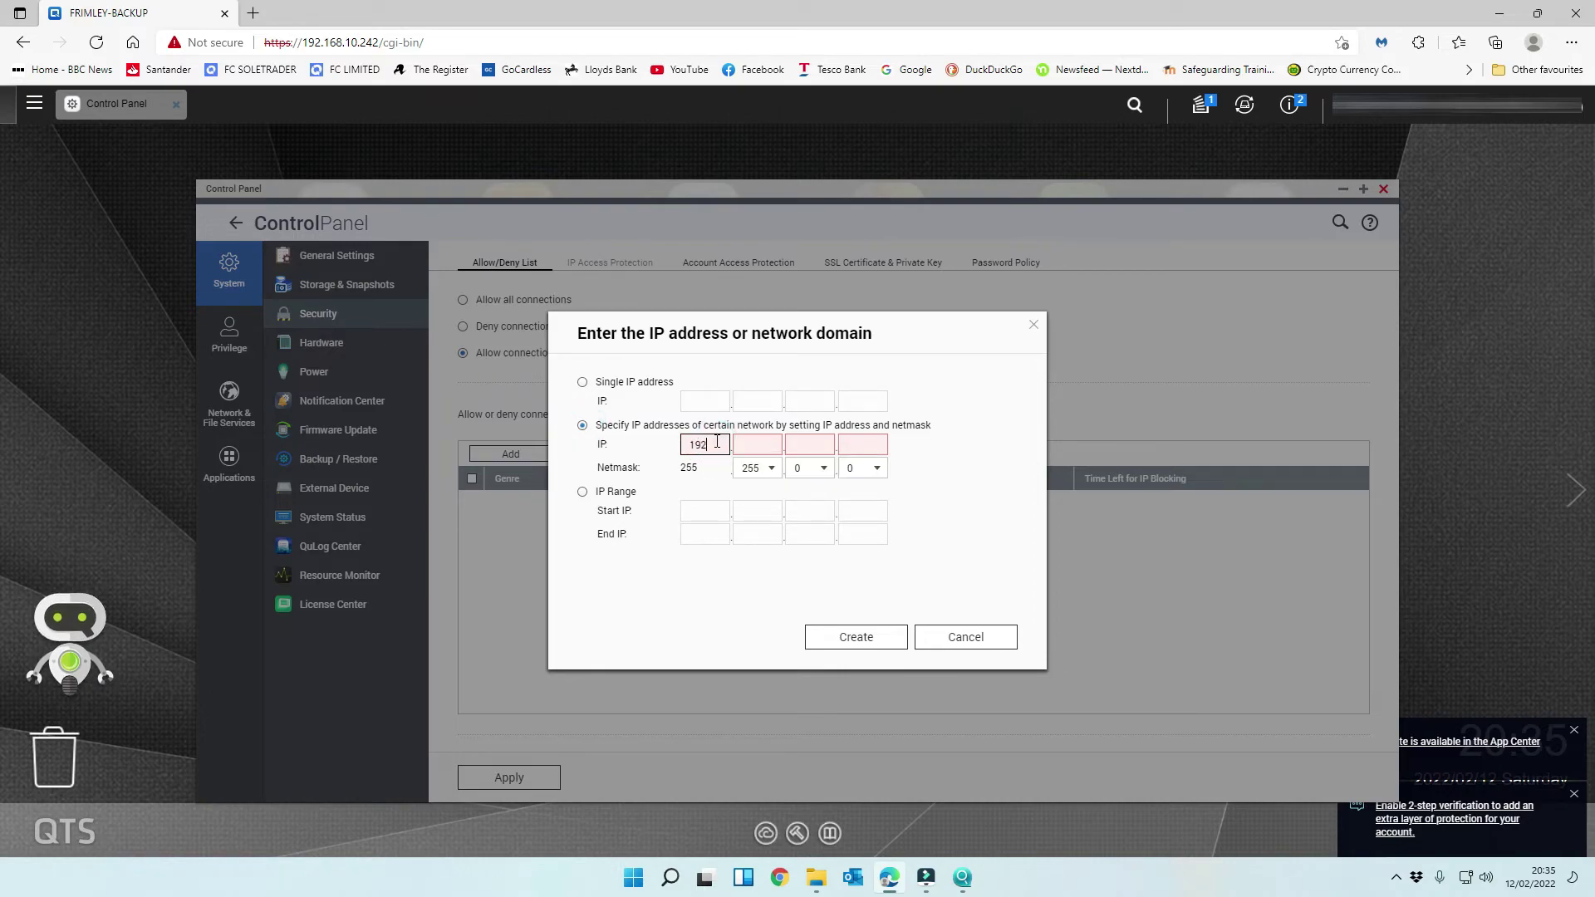
{"action": "key", "text": "Tab"}
{"action": "type", "text": "168"}
{"action": "key", "text": "Tab"}
{"action": "key", "text": "Tab"}
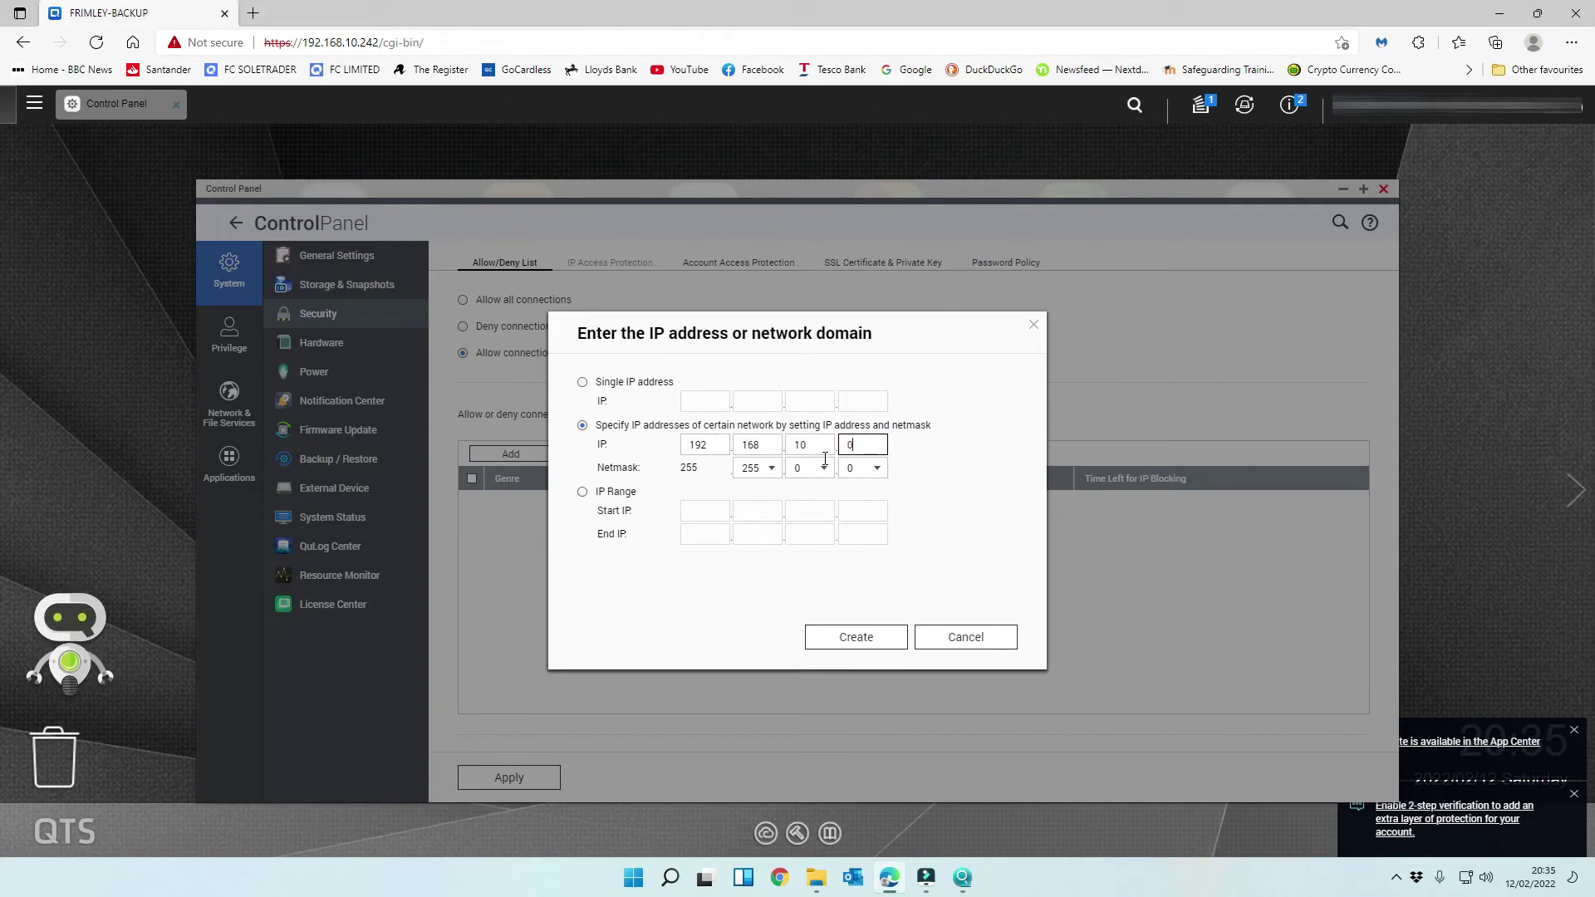
{"action": "left_click", "coordinate": [826, 469]}
{"action": "left_click", "coordinate": [813, 508]}
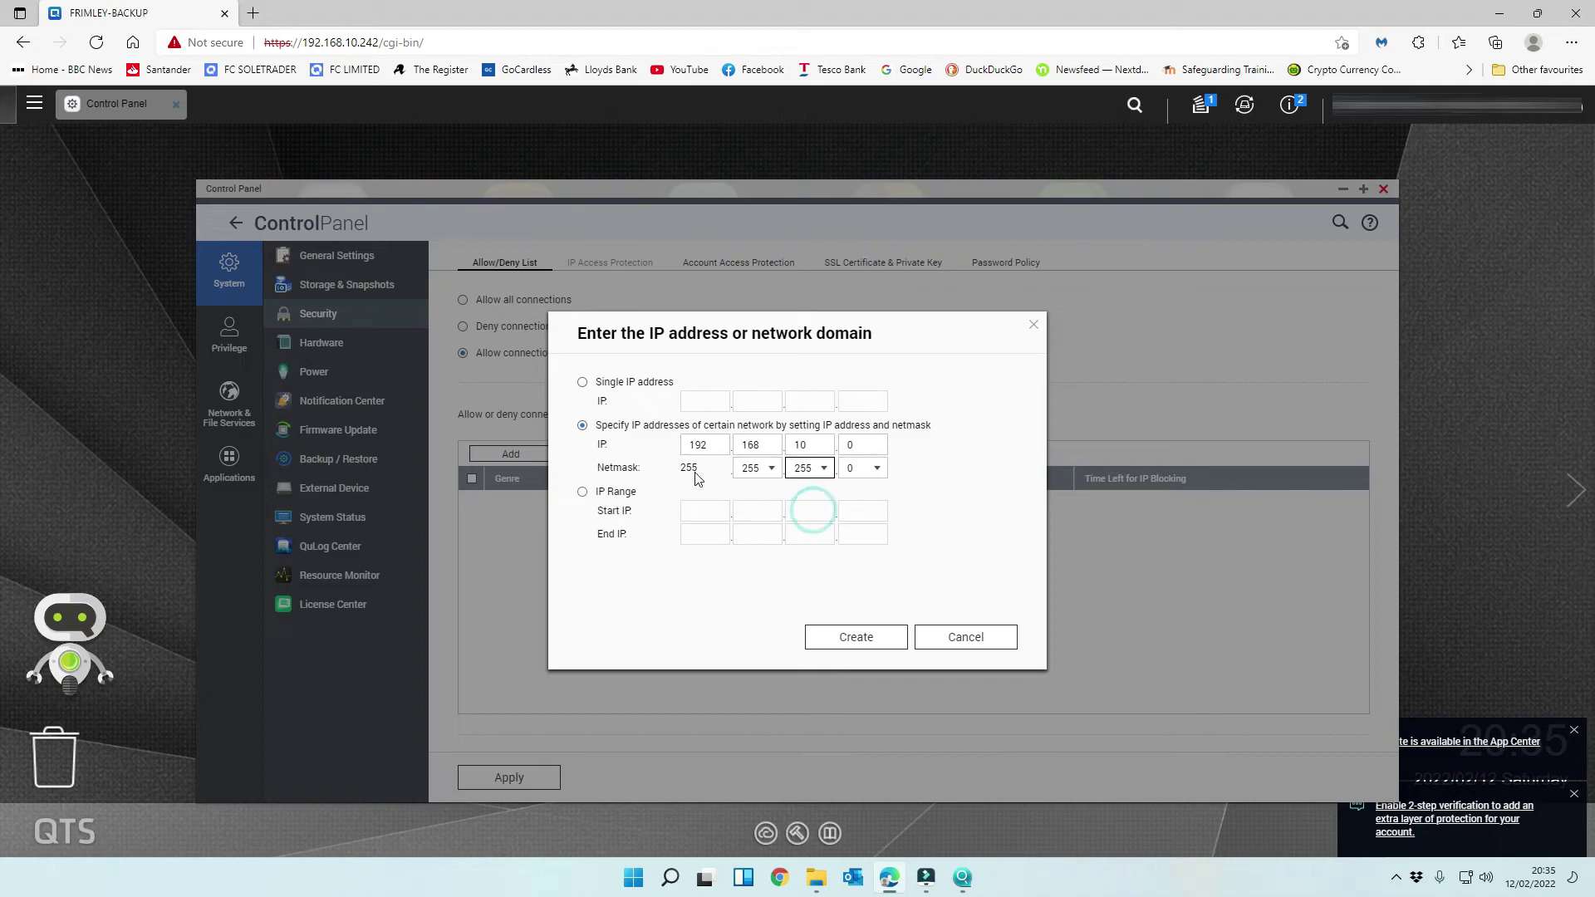
{"action": "left_click", "coordinate": [844, 636]}
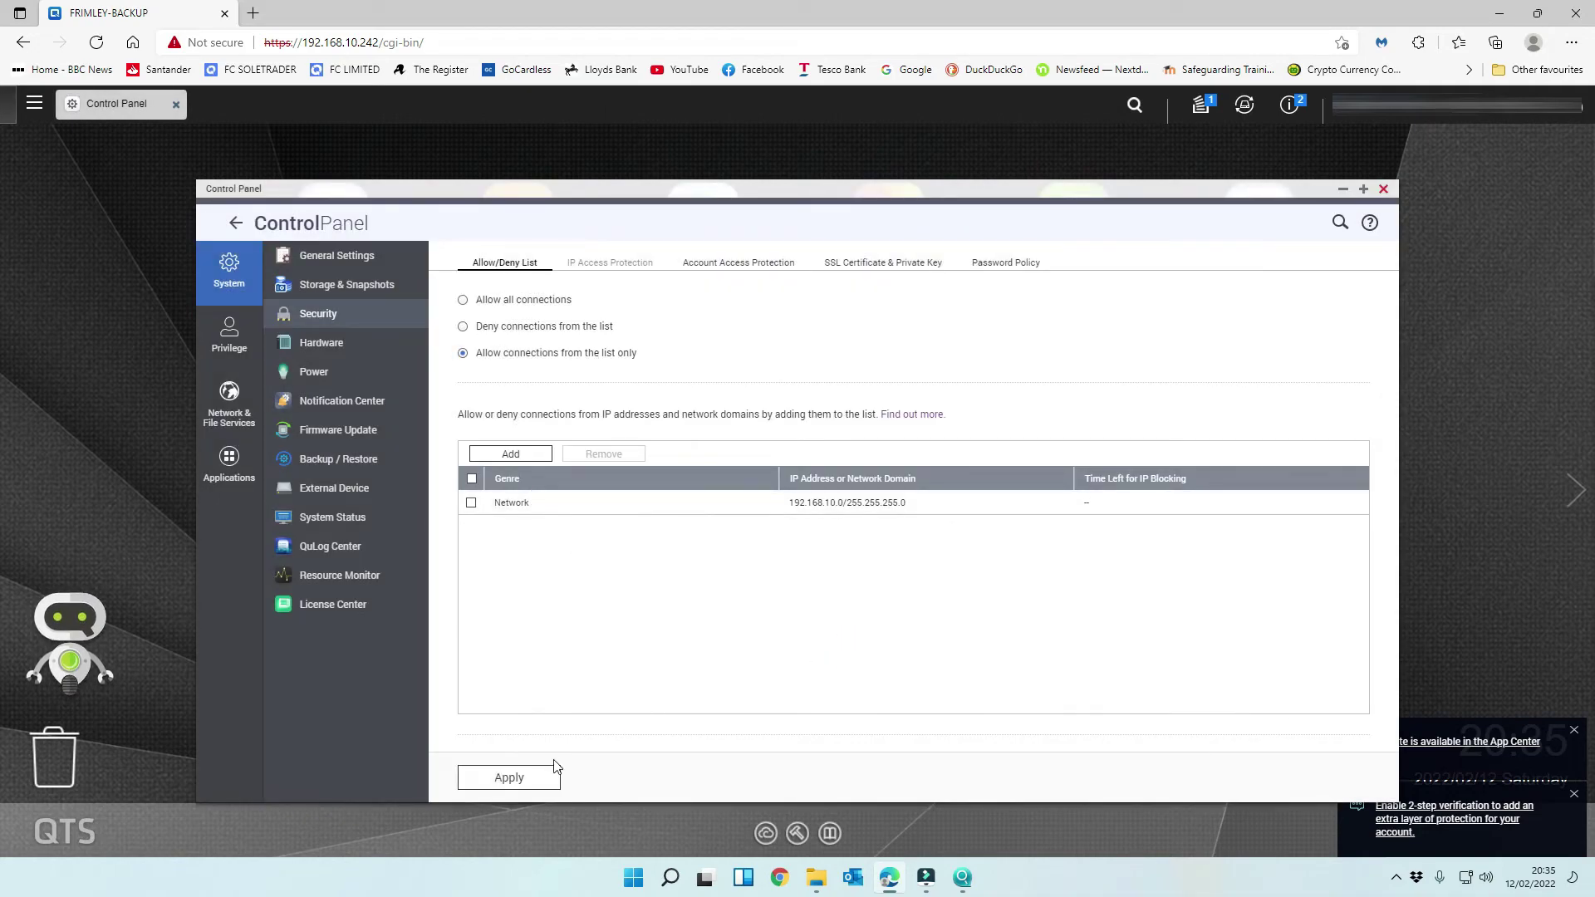
{"action": "left_click", "coordinate": [501, 784]}
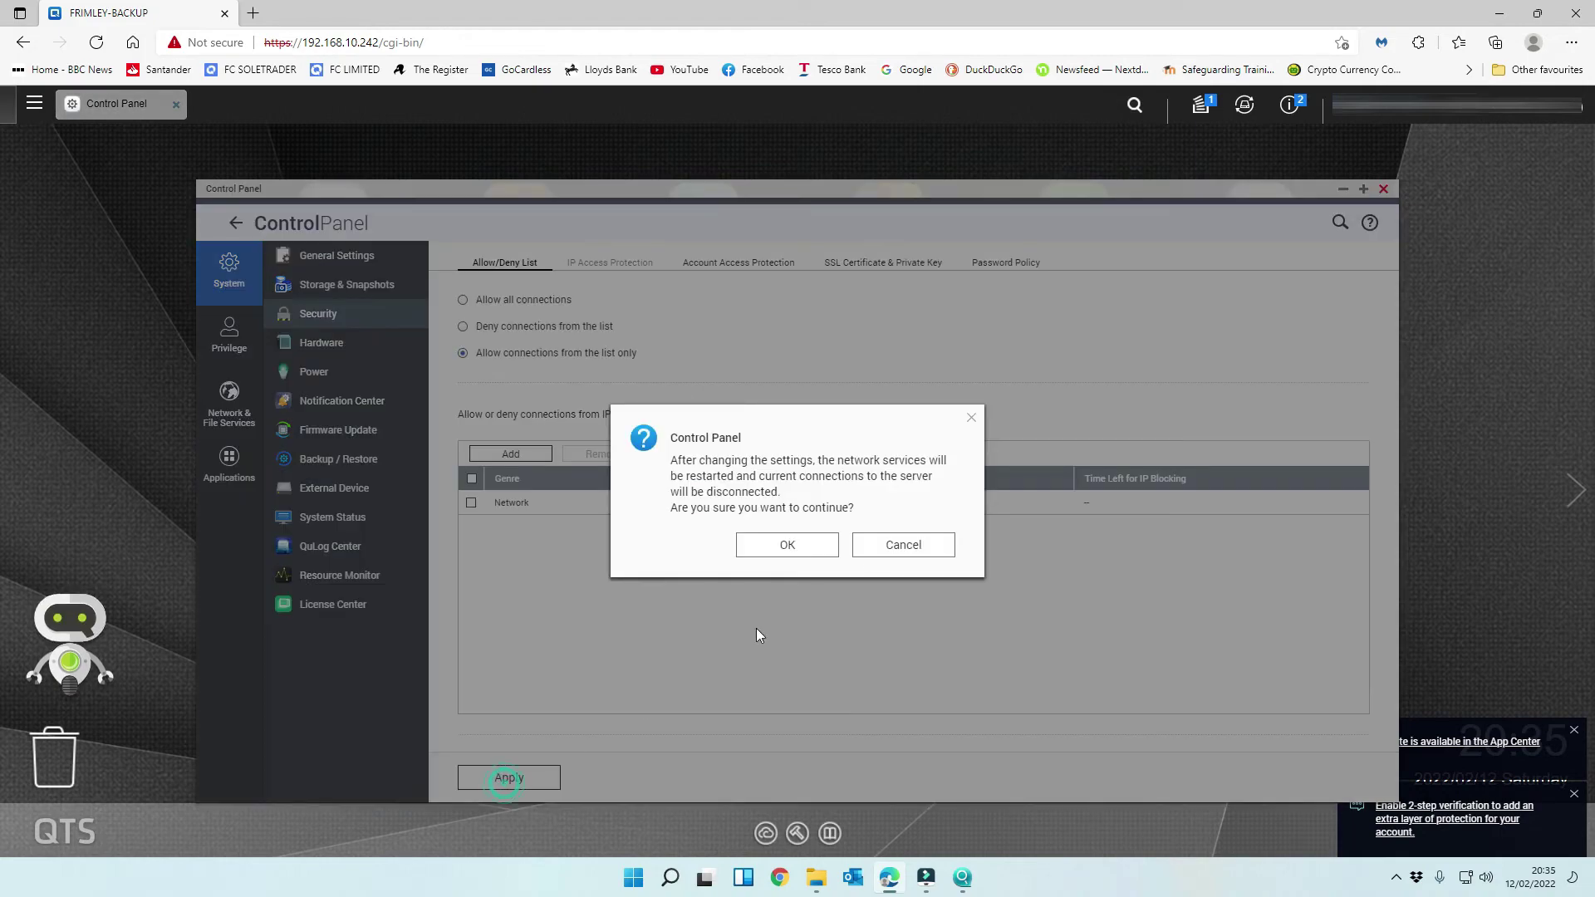
{"action": "left_click", "coordinate": [799, 560]}
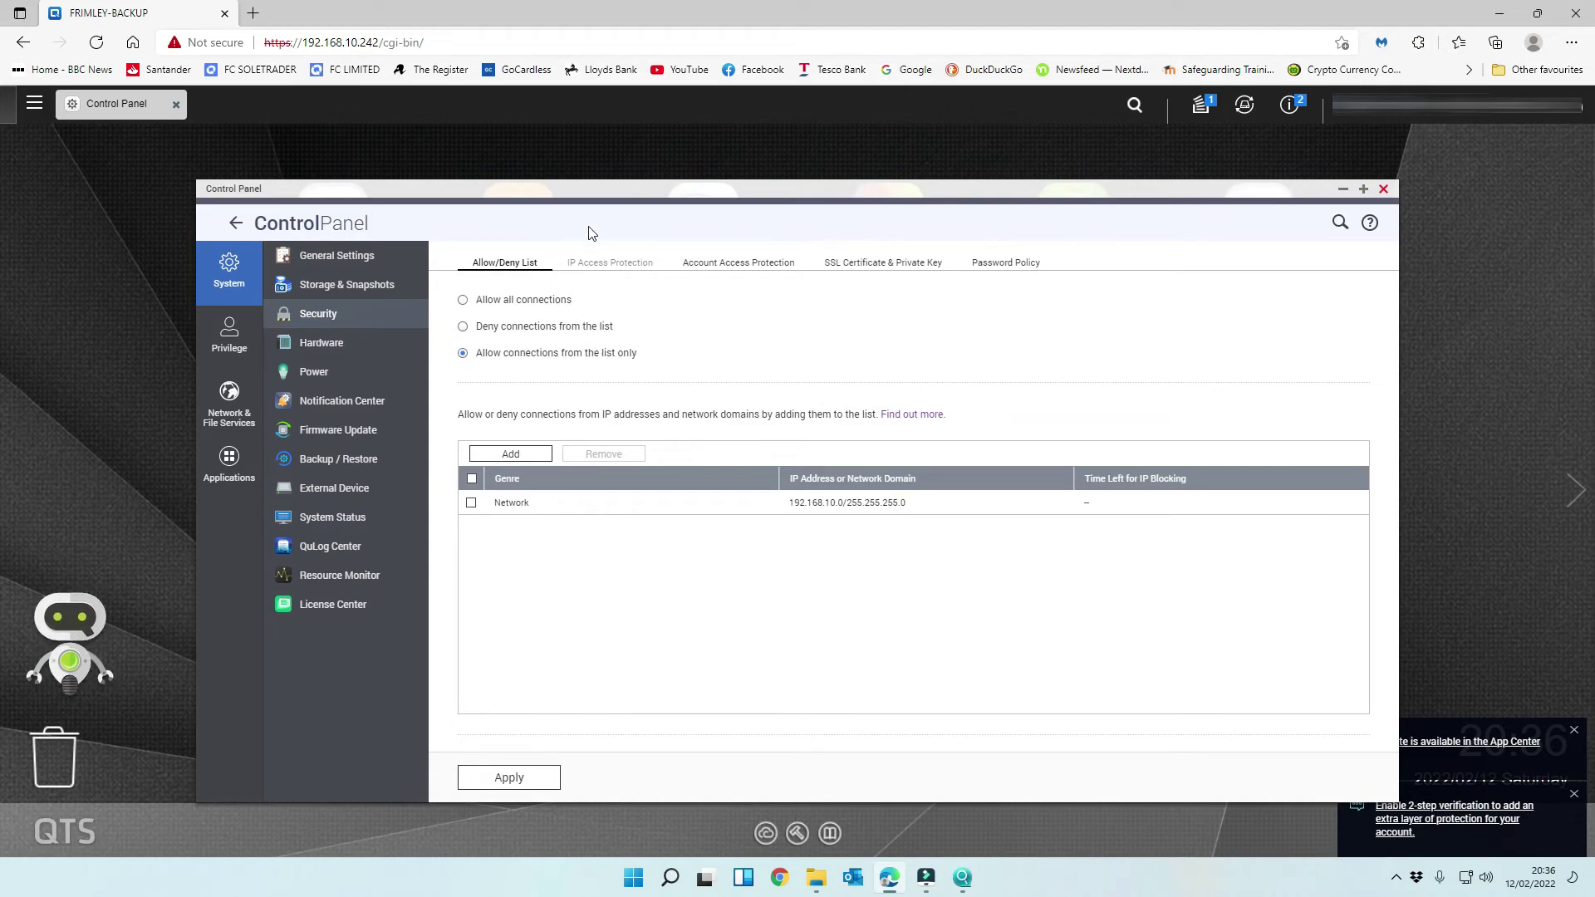
- Apply account access protection targeting all non-administrators group users
{"action": "left_click", "coordinate": [730, 266]}
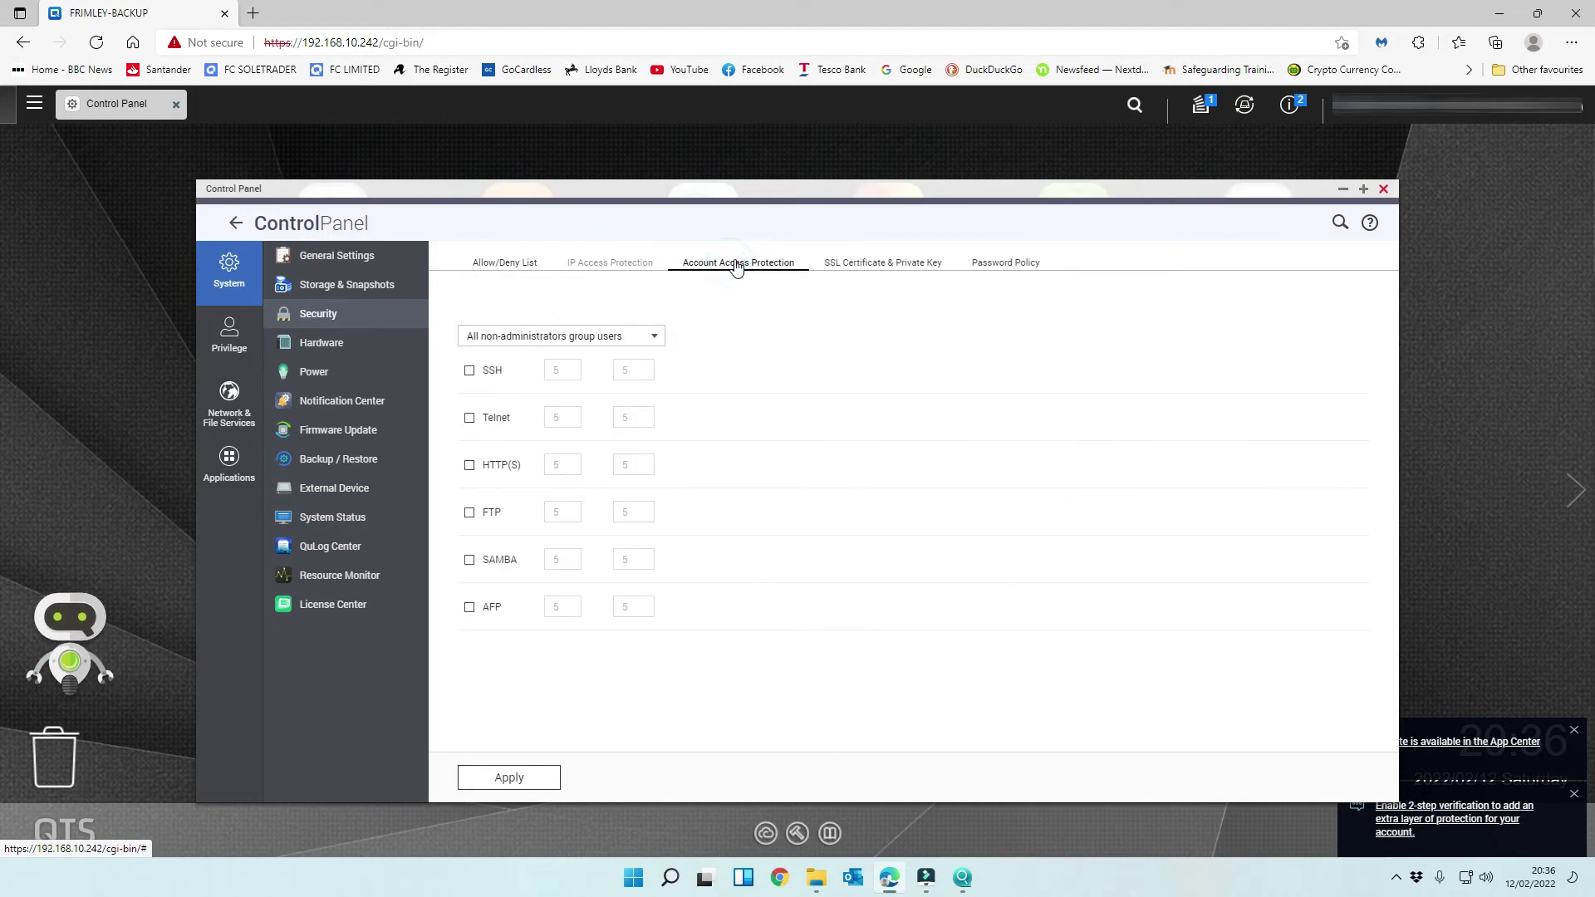
{"action": "left_click", "coordinate": [586, 343]}
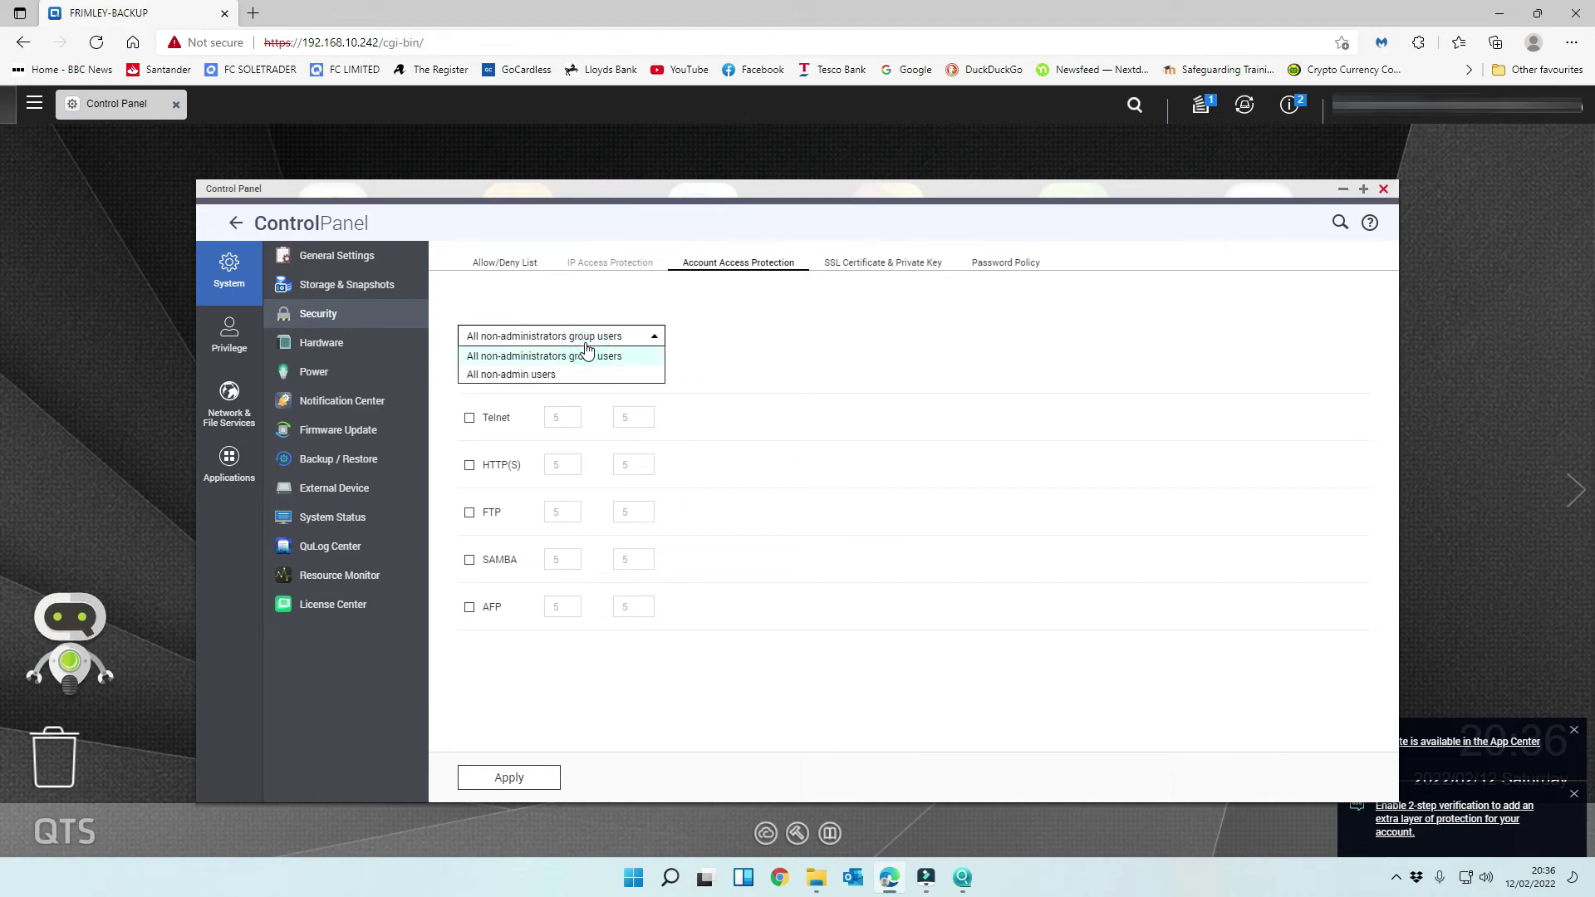
{"action": "left_click", "coordinate": [586, 353]}
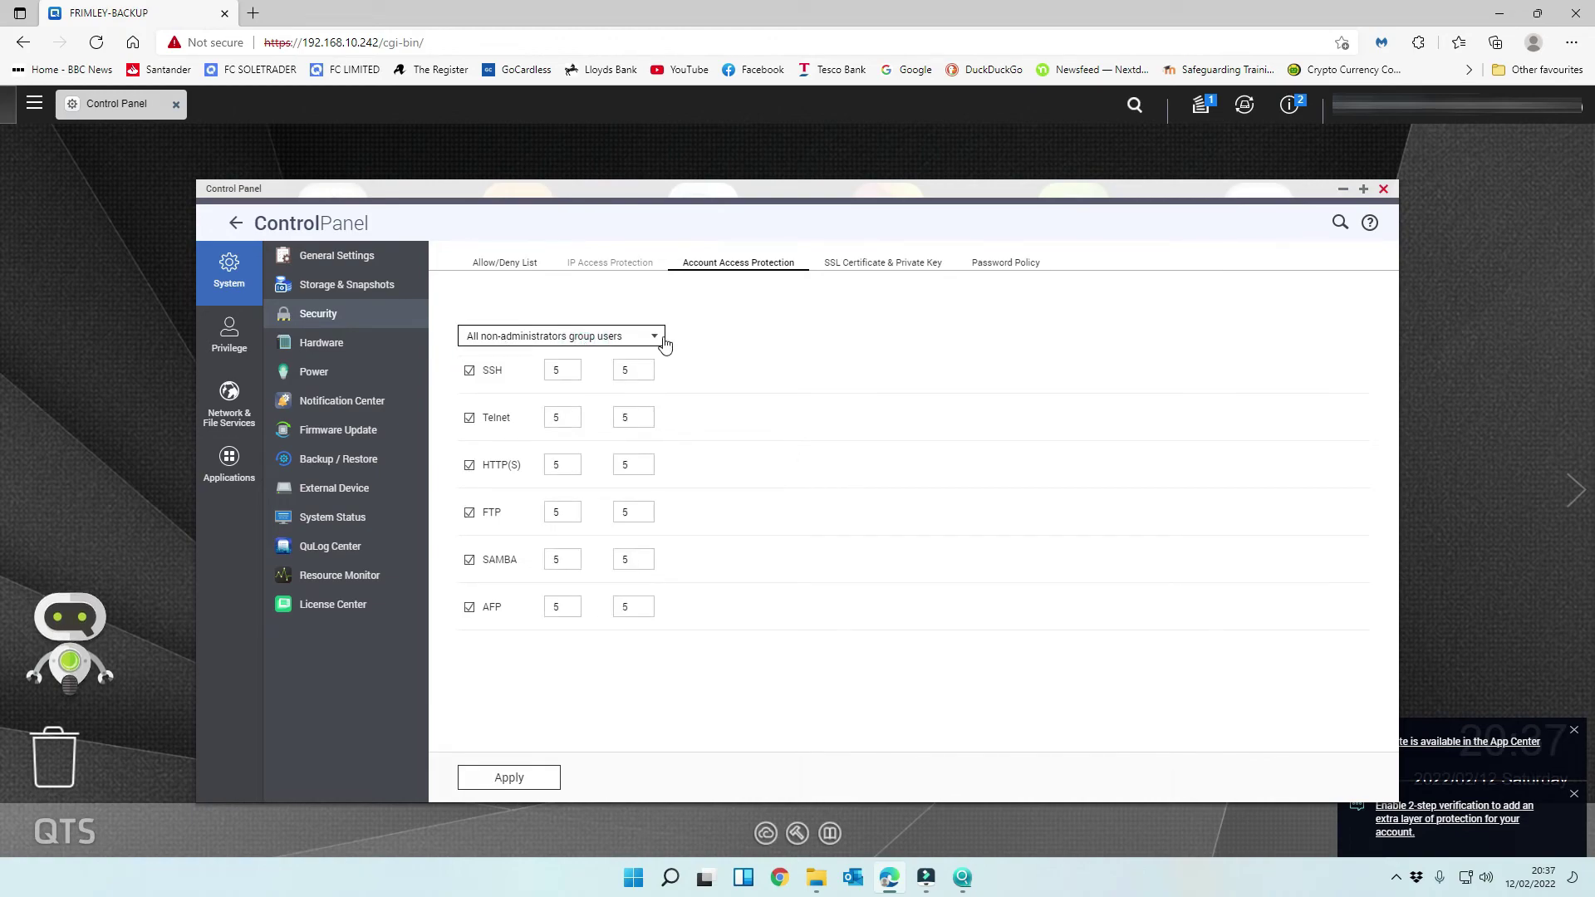
{"action": "left_click", "coordinate": [532, 785]}
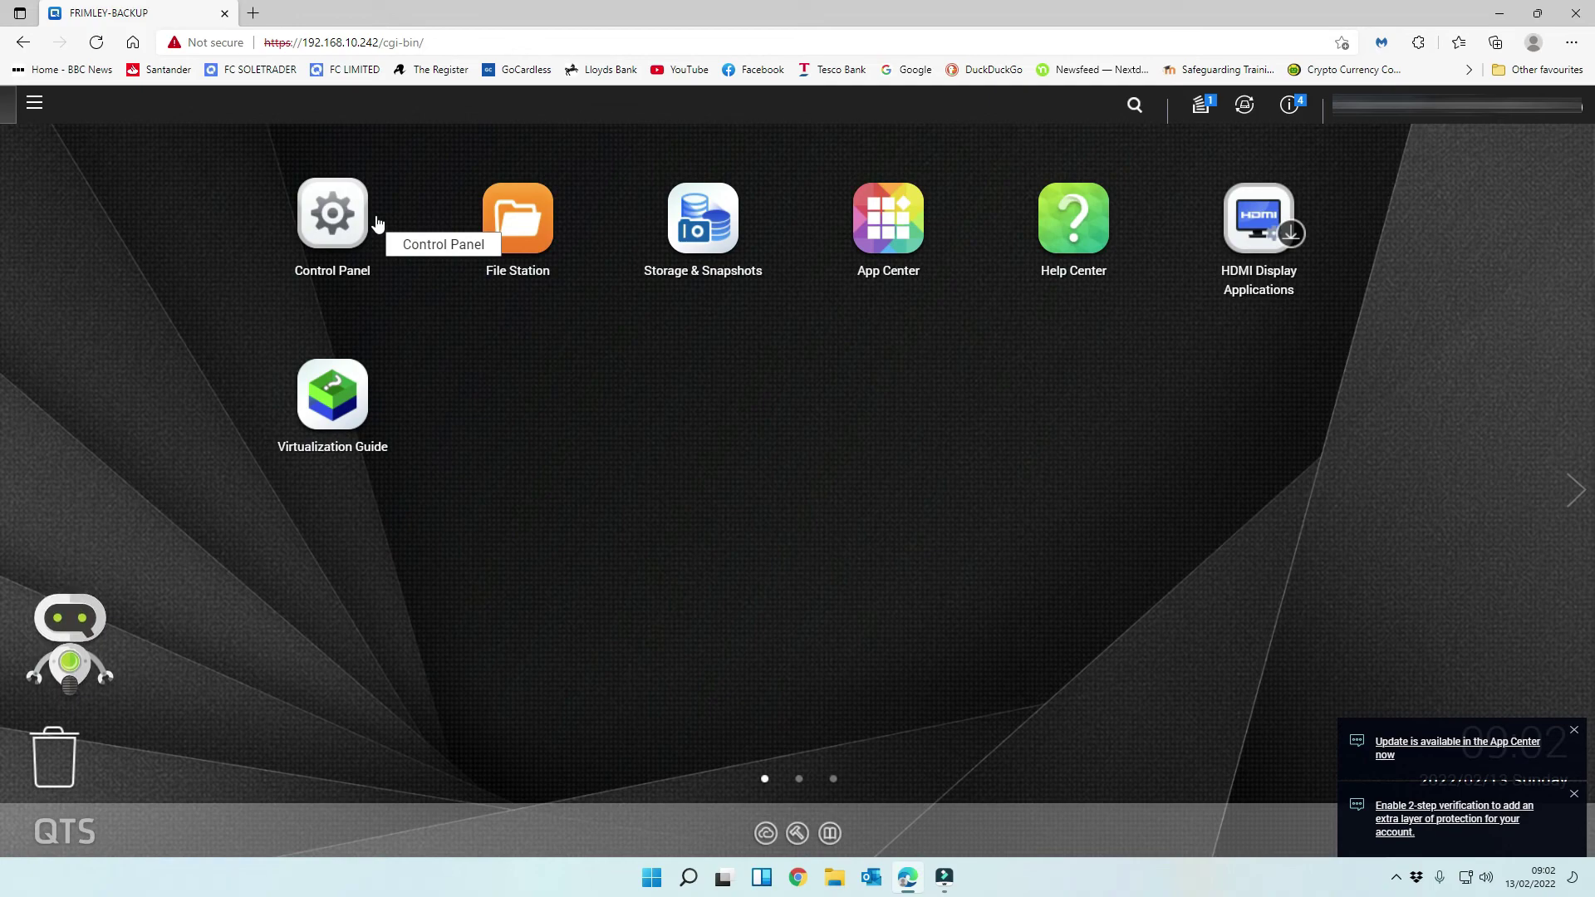
- Launch Resource Monitor from the top-bar dashboard and review its Overview page
{"action": "left_click", "coordinate": [1572, 116]}
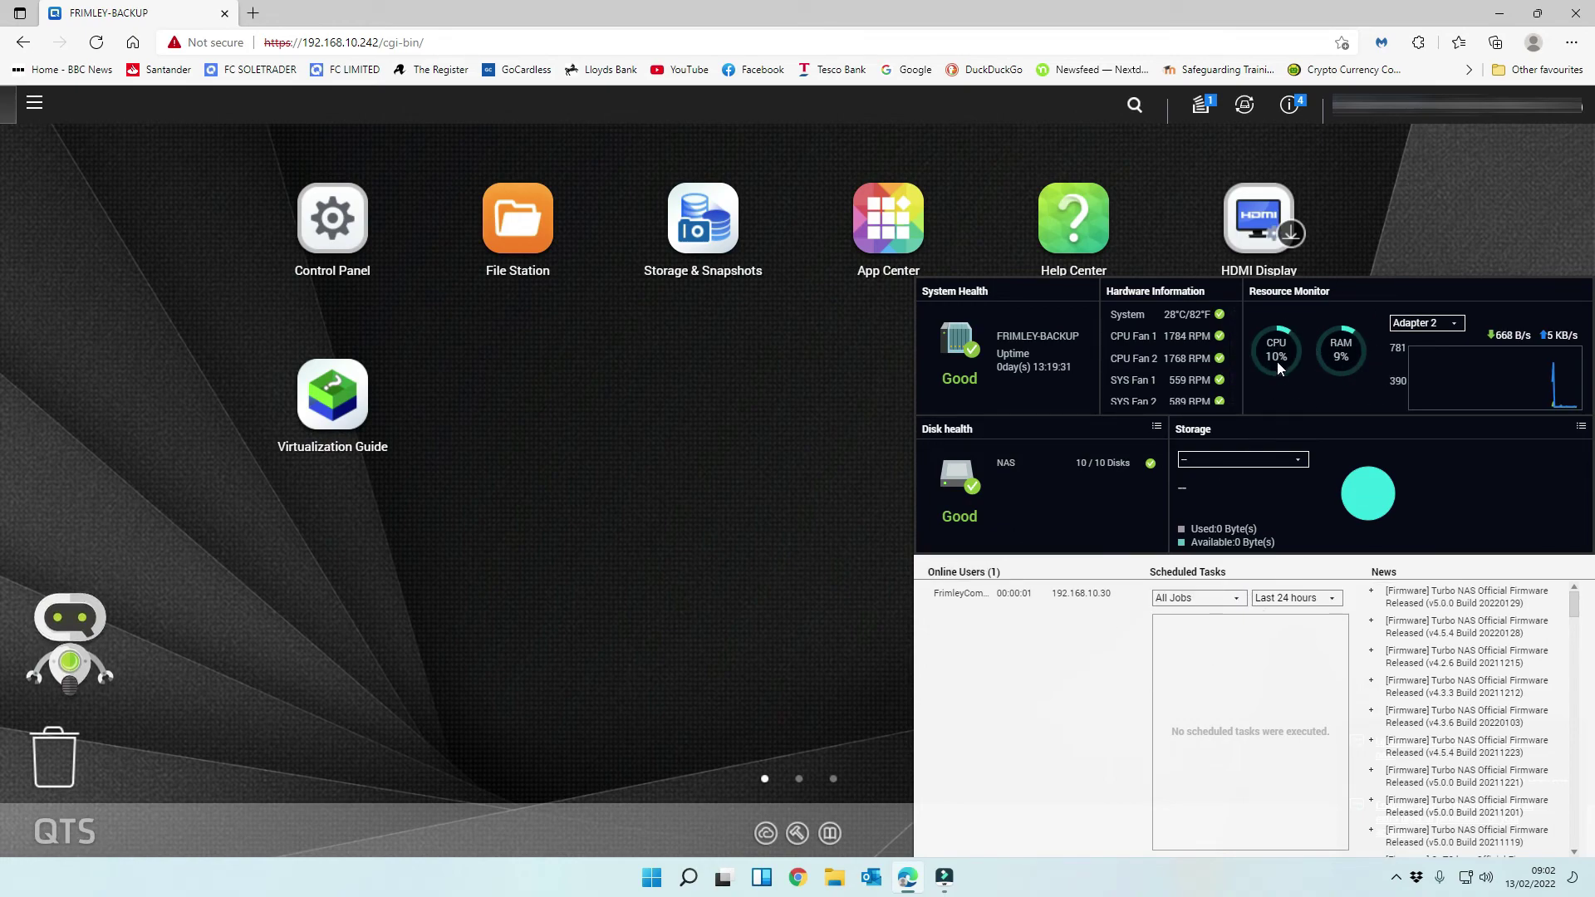
{"action": "left_click", "coordinate": [1279, 291]}
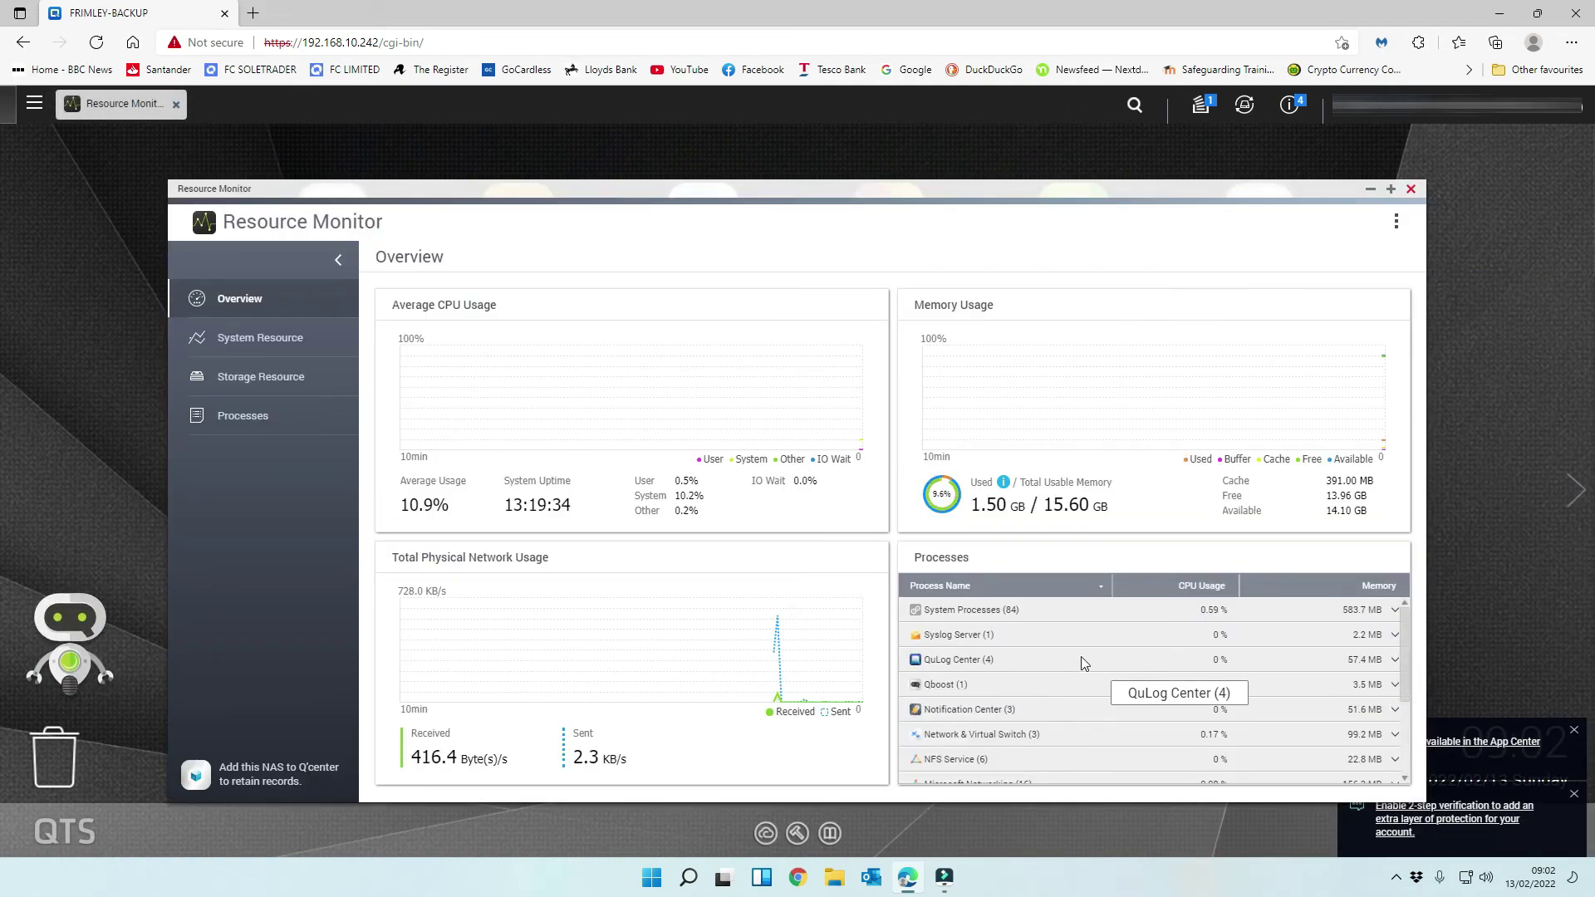
{"action": "scroll", "coordinate": [1235, 673], "scroll_direction": "down", "scroll_amount": 3}
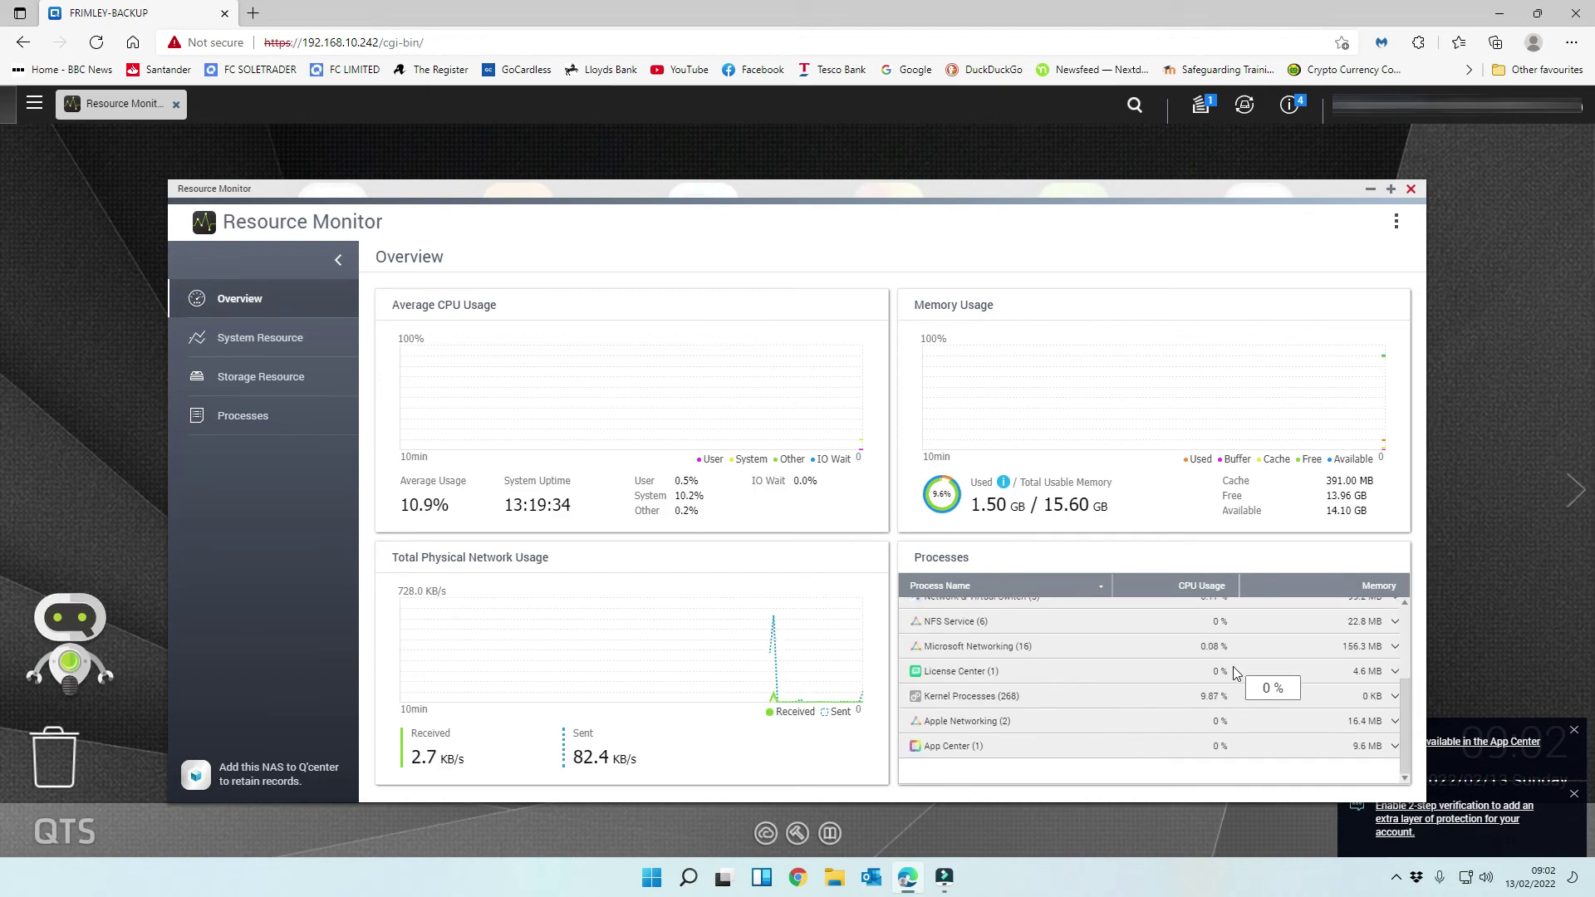
{"action": "scroll", "coordinate": [1235, 673], "scroll_direction": "up", "scroll_amount": 5}
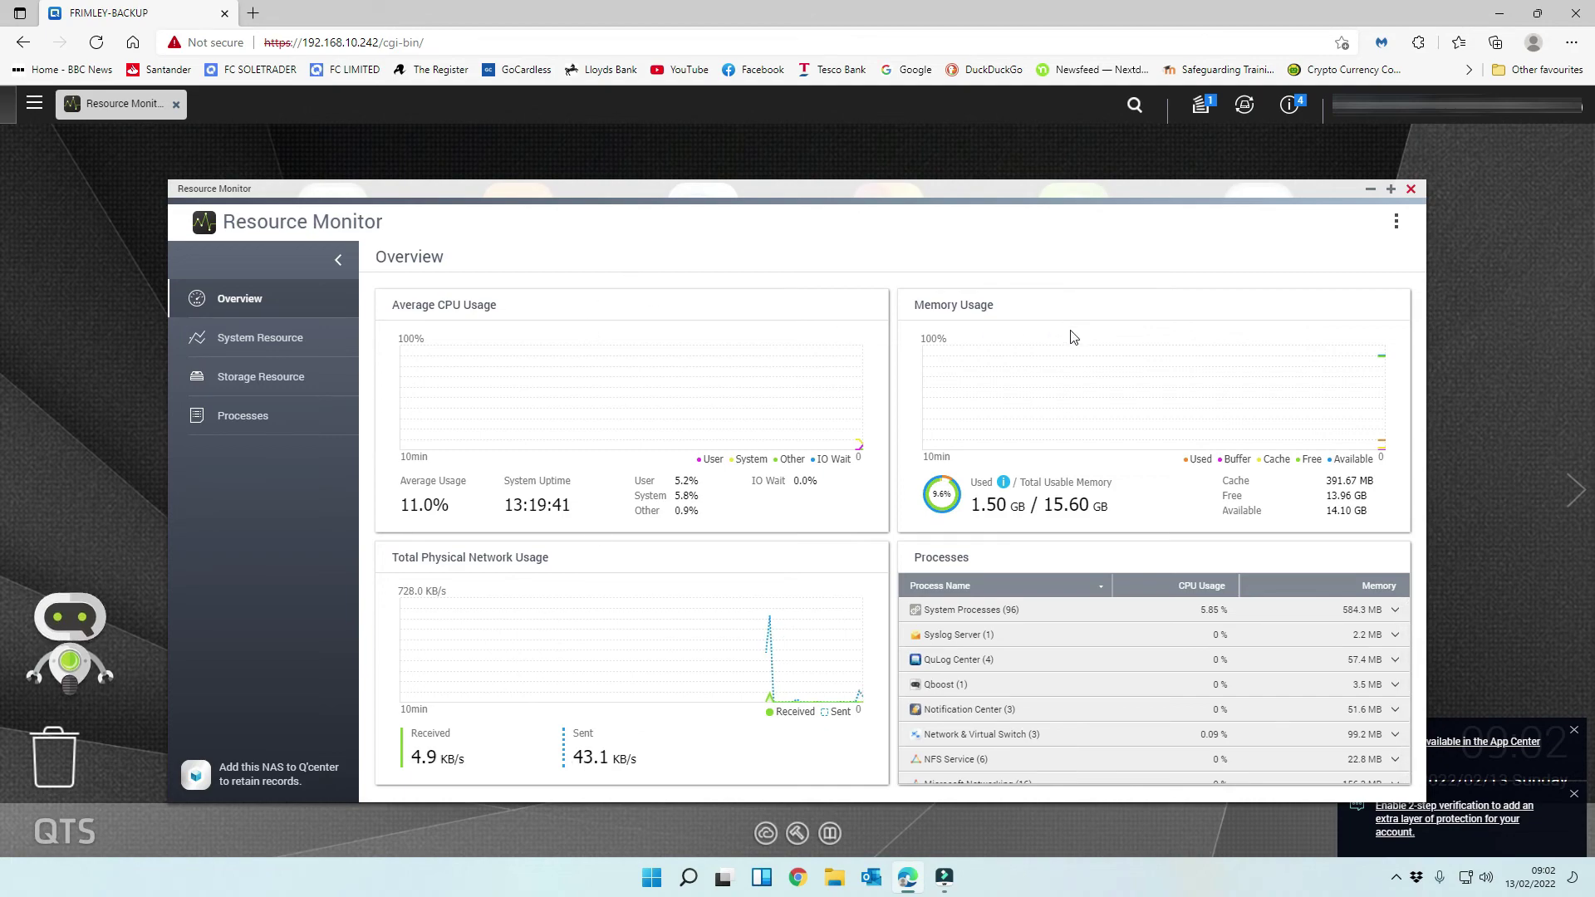
- Check System Resource's Memory, Network and Graphics Card views, then Storage Resource's Pool and RAID activity
{"action": "left_click", "coordinate": [268, 348]}
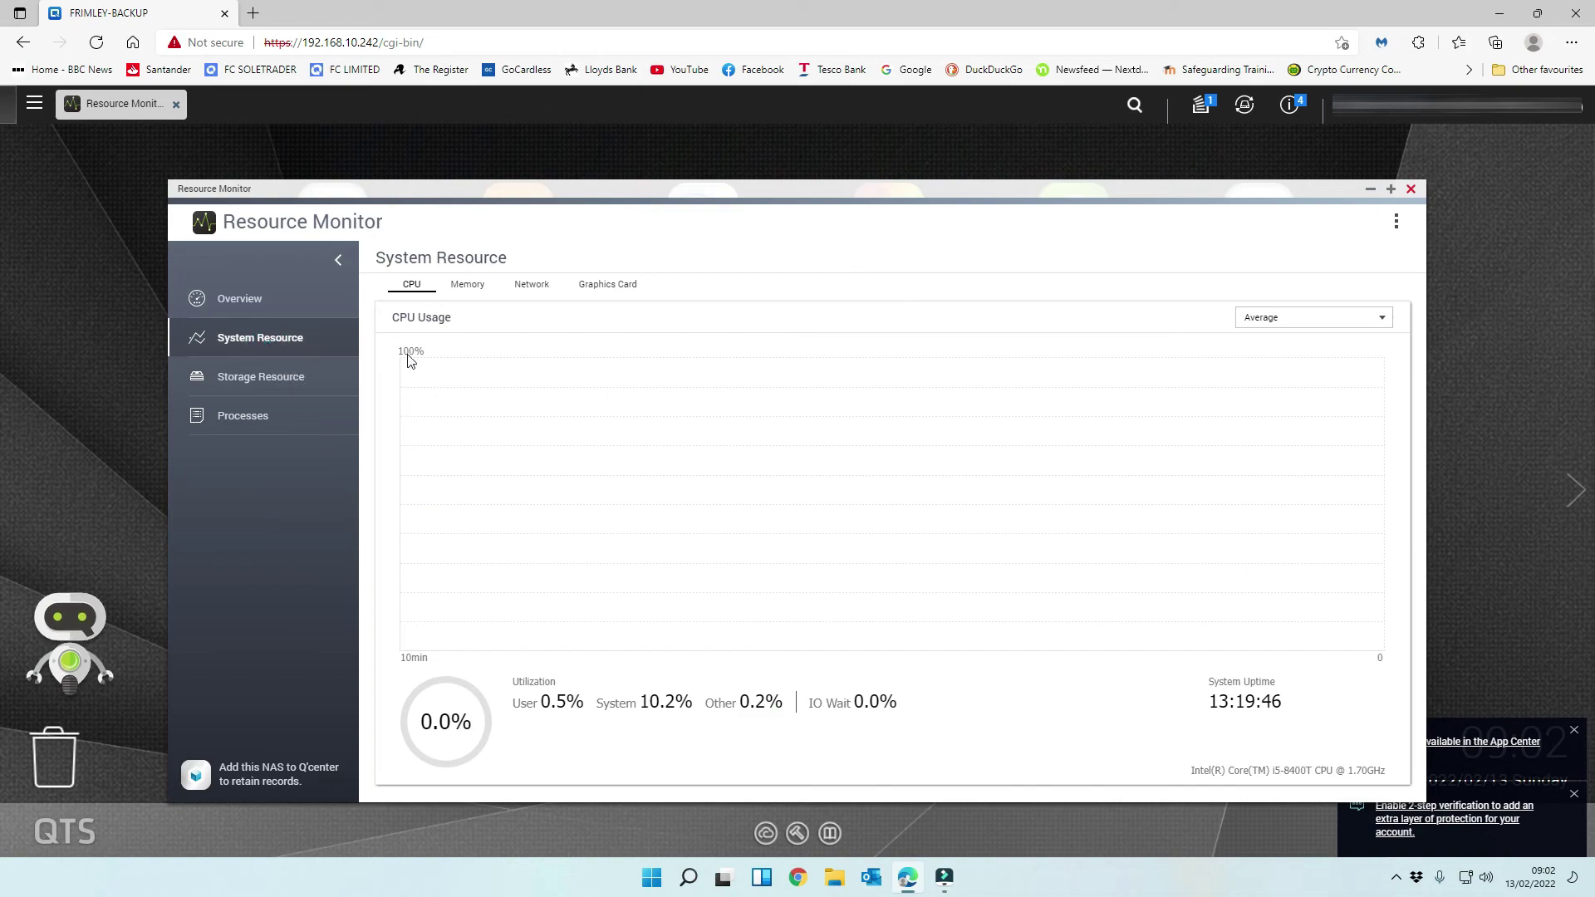
{"action": "left_click", "coordinate": [455, 287]}
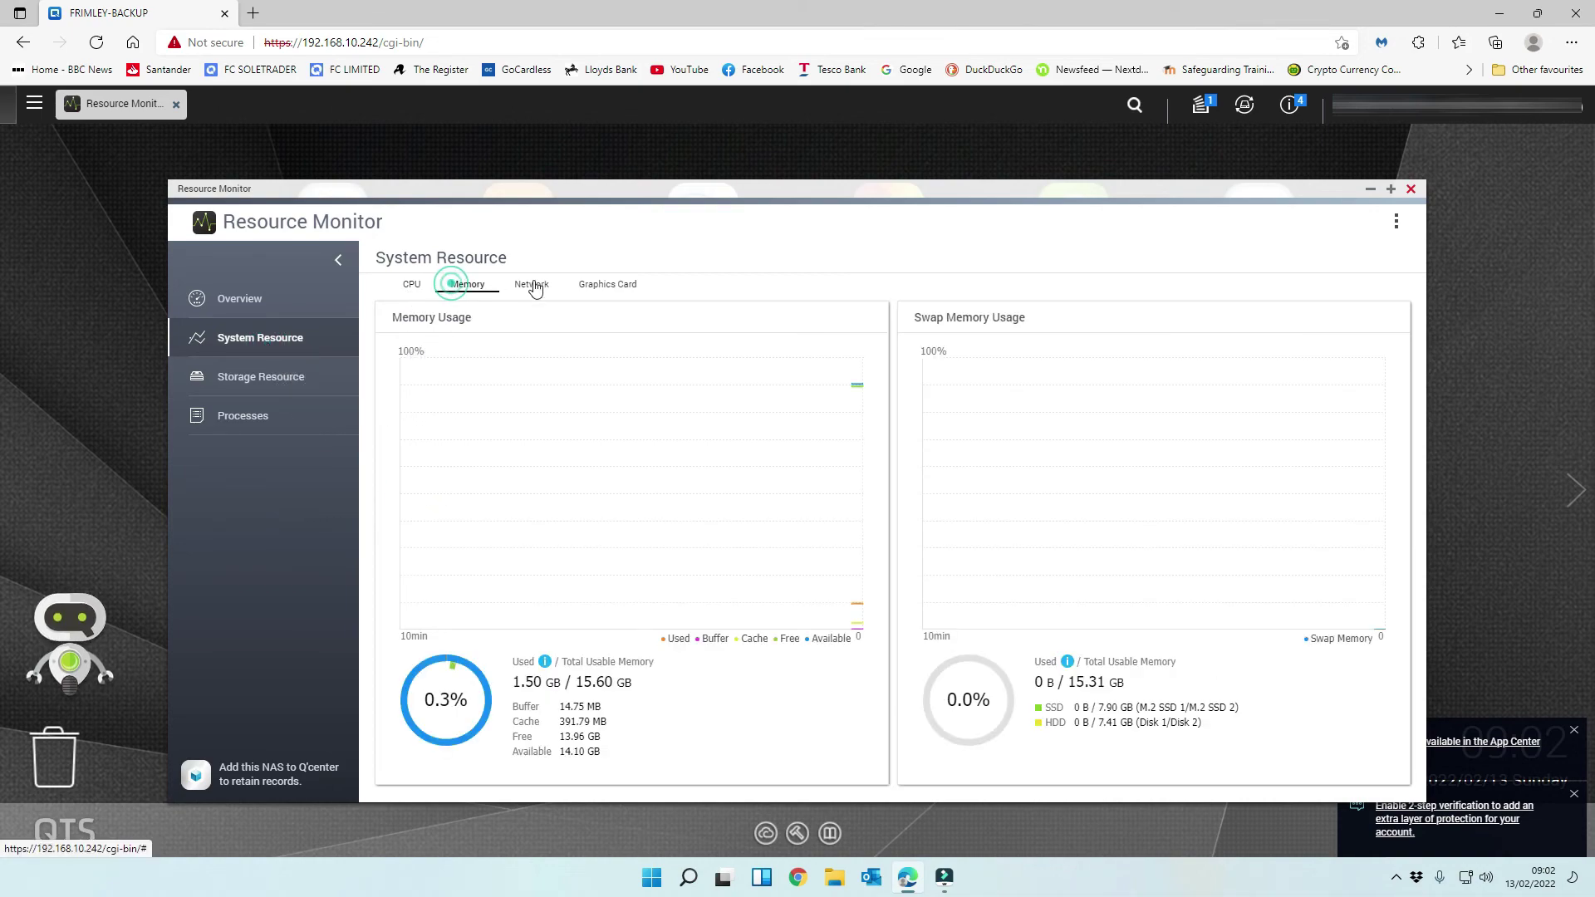
{"action": "left_click", "coordinate": [532, 285]}
{"action": "left_click", "coordinate": [610, 287]}
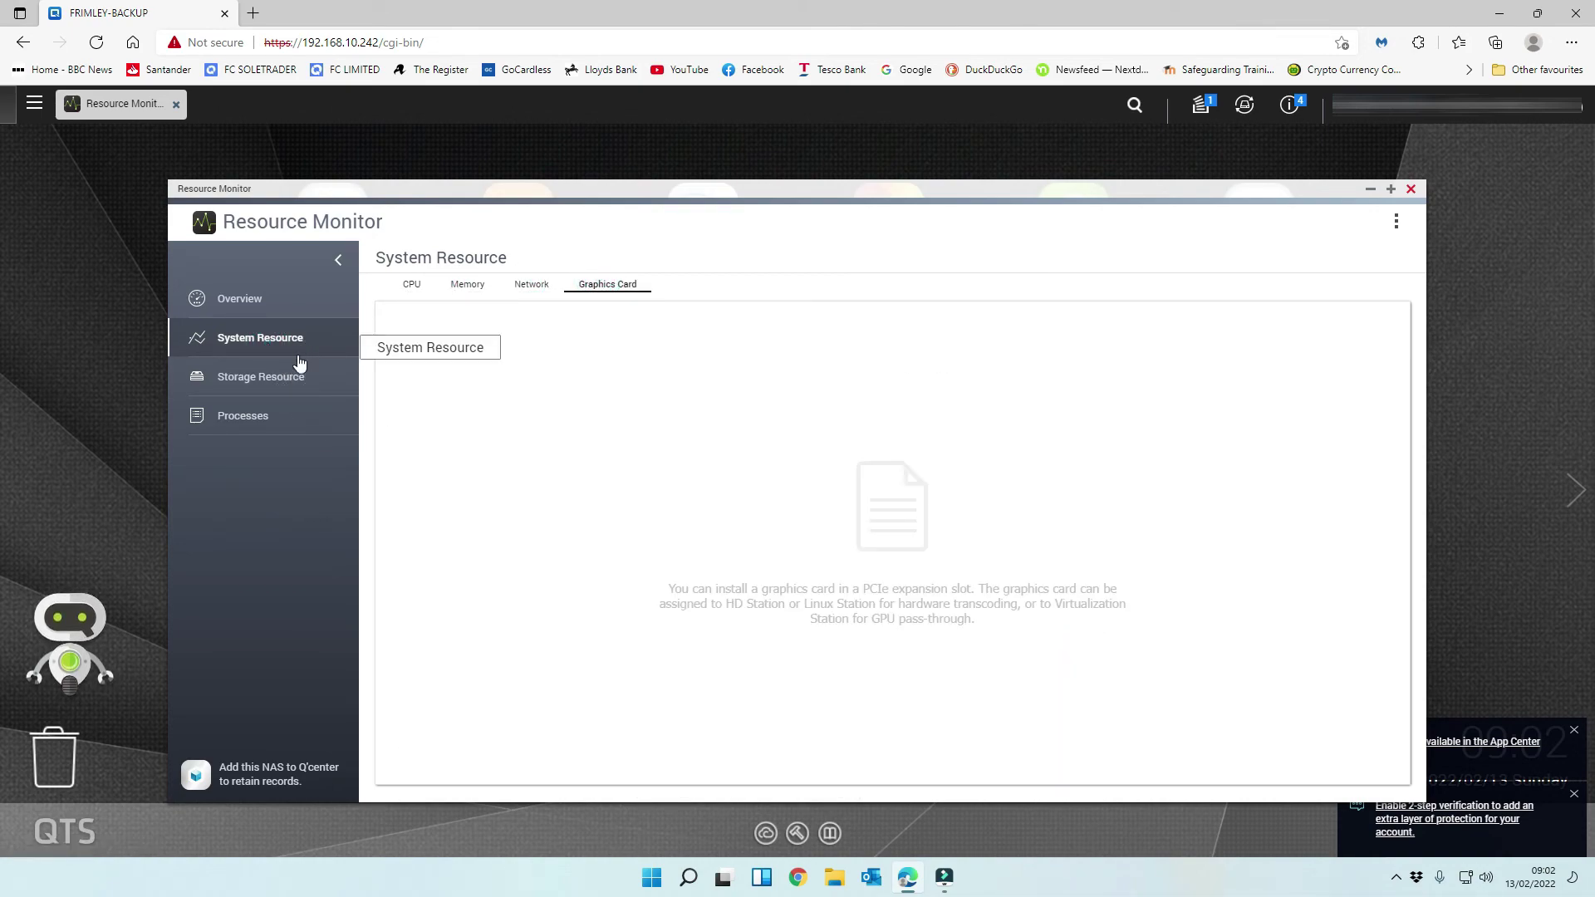
{"action": "left_click", "coordinate": [299, 384]}
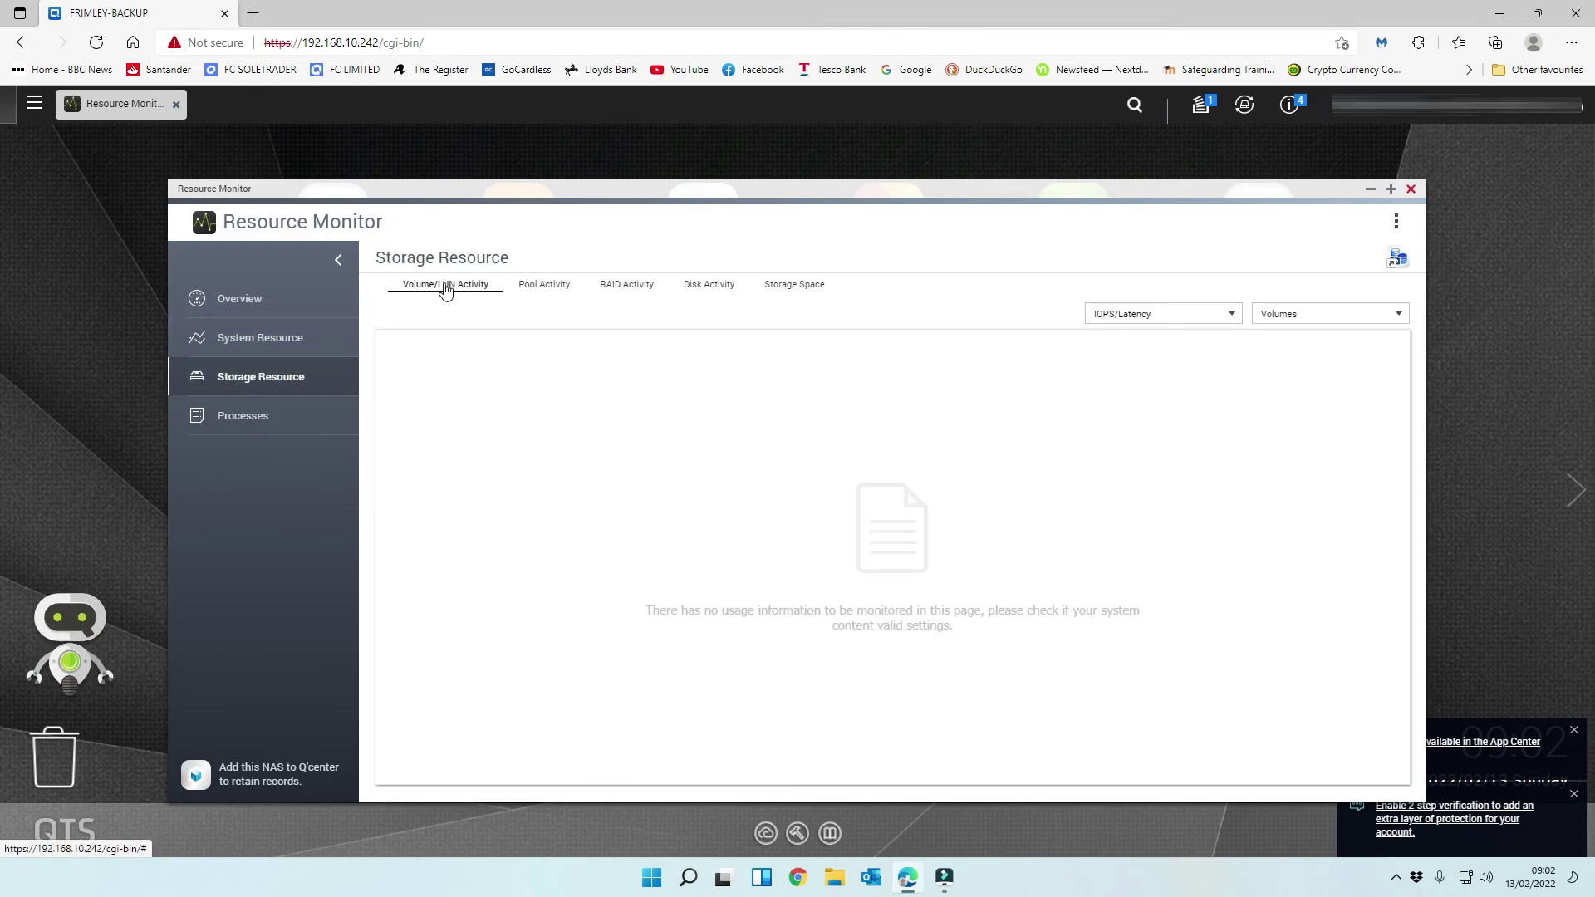
{"action": "left_click", "coordinate": [555, 286]}
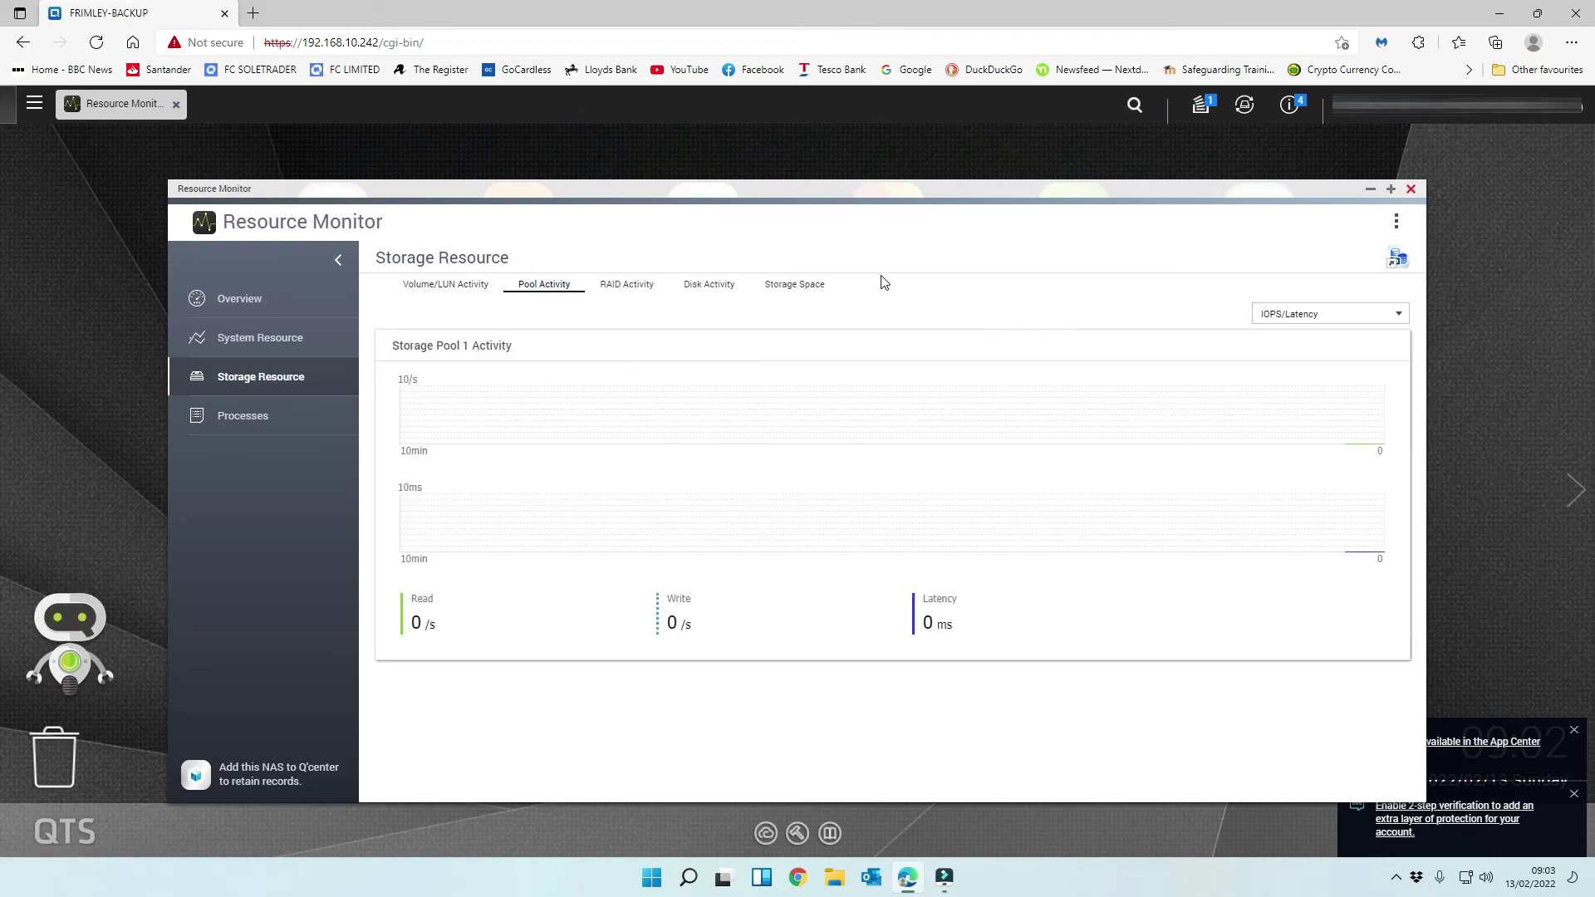
{"action": "left_click", "coordinate": [614, 286]}
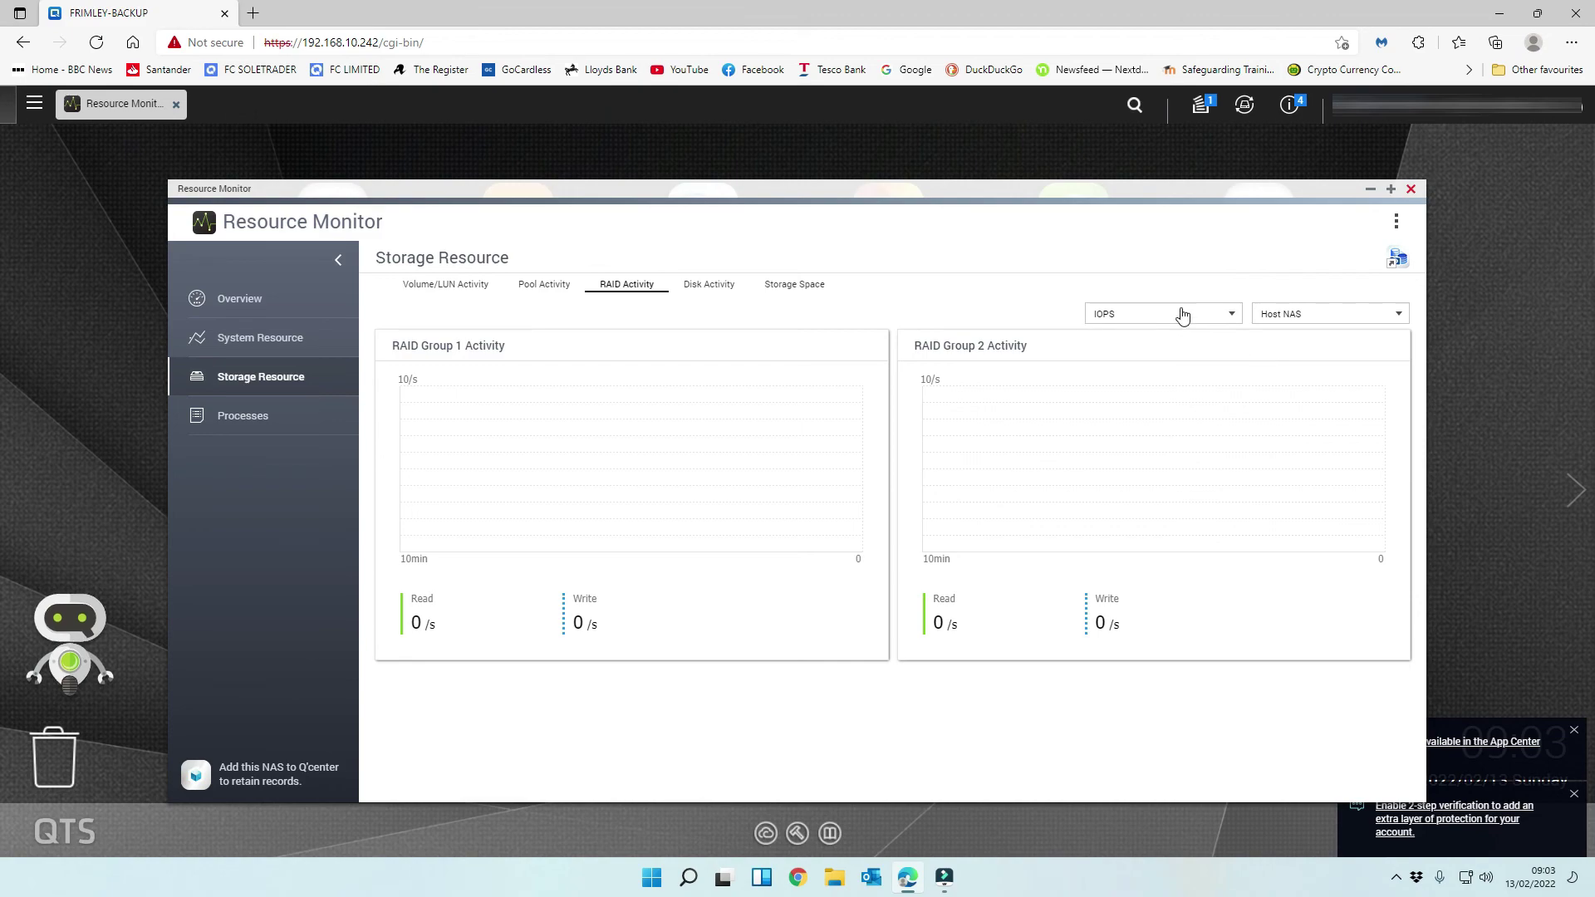
- Review per-disk activity charts down to M.2 SSD 1 and 2, then view Storage Space
{"action": "left_click", "coordinate": [708, 285]}
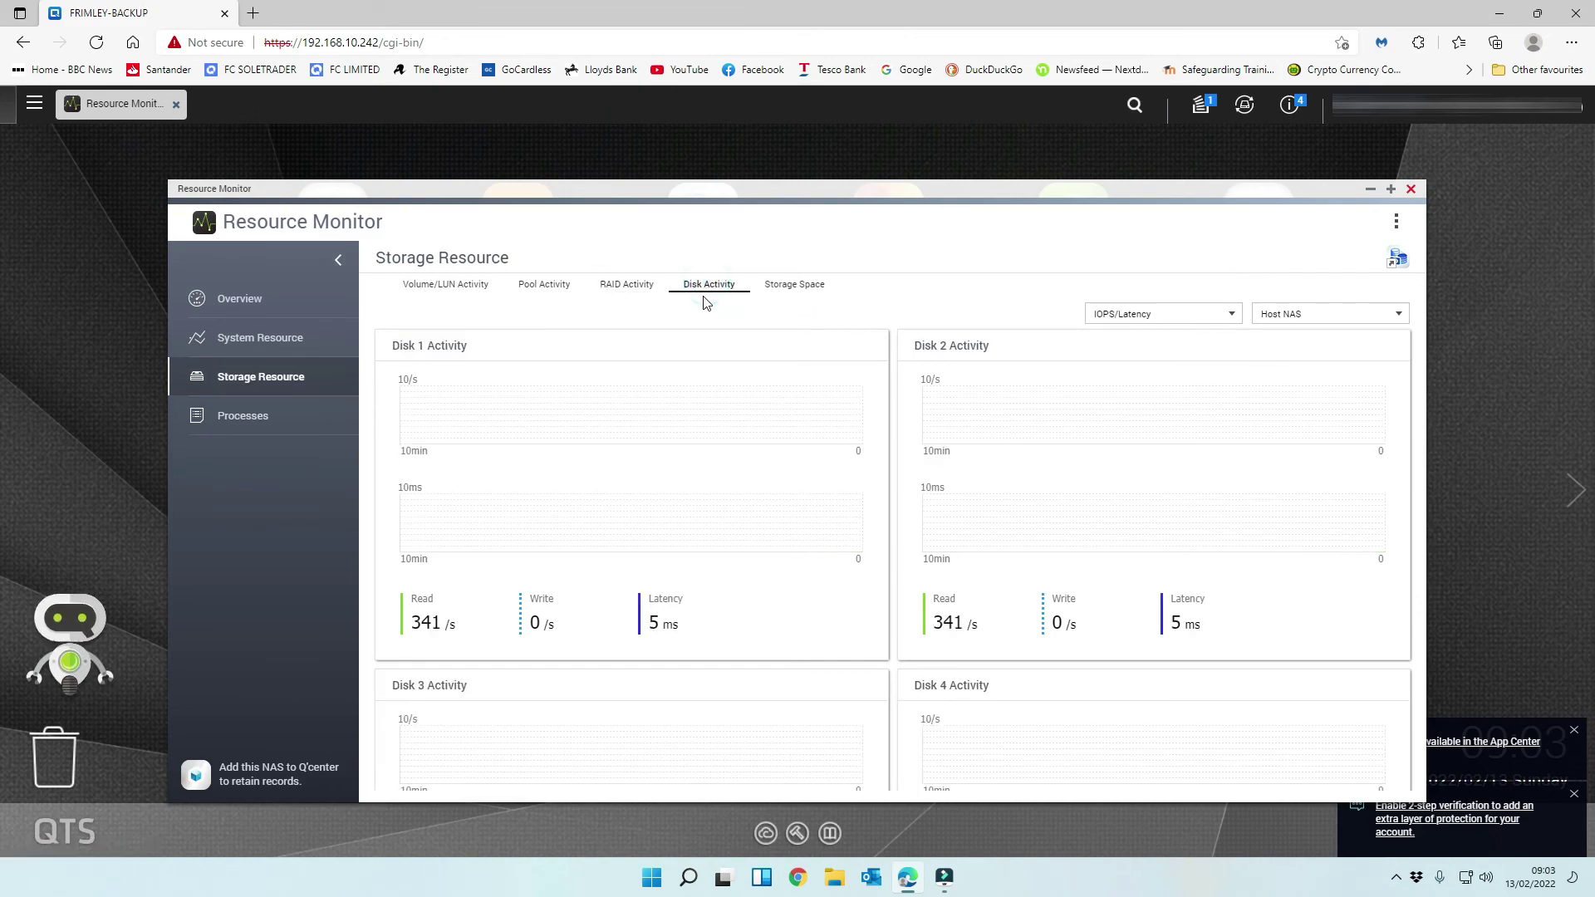
{"action": "scroll", "coordinate": [1144, 458], "scroll_direction": "down", "scroll_amount": 2}
{"action": "scroll", "coordinate": [1146, 458], "scroll_direction": "down", "scroll_amount": 3}
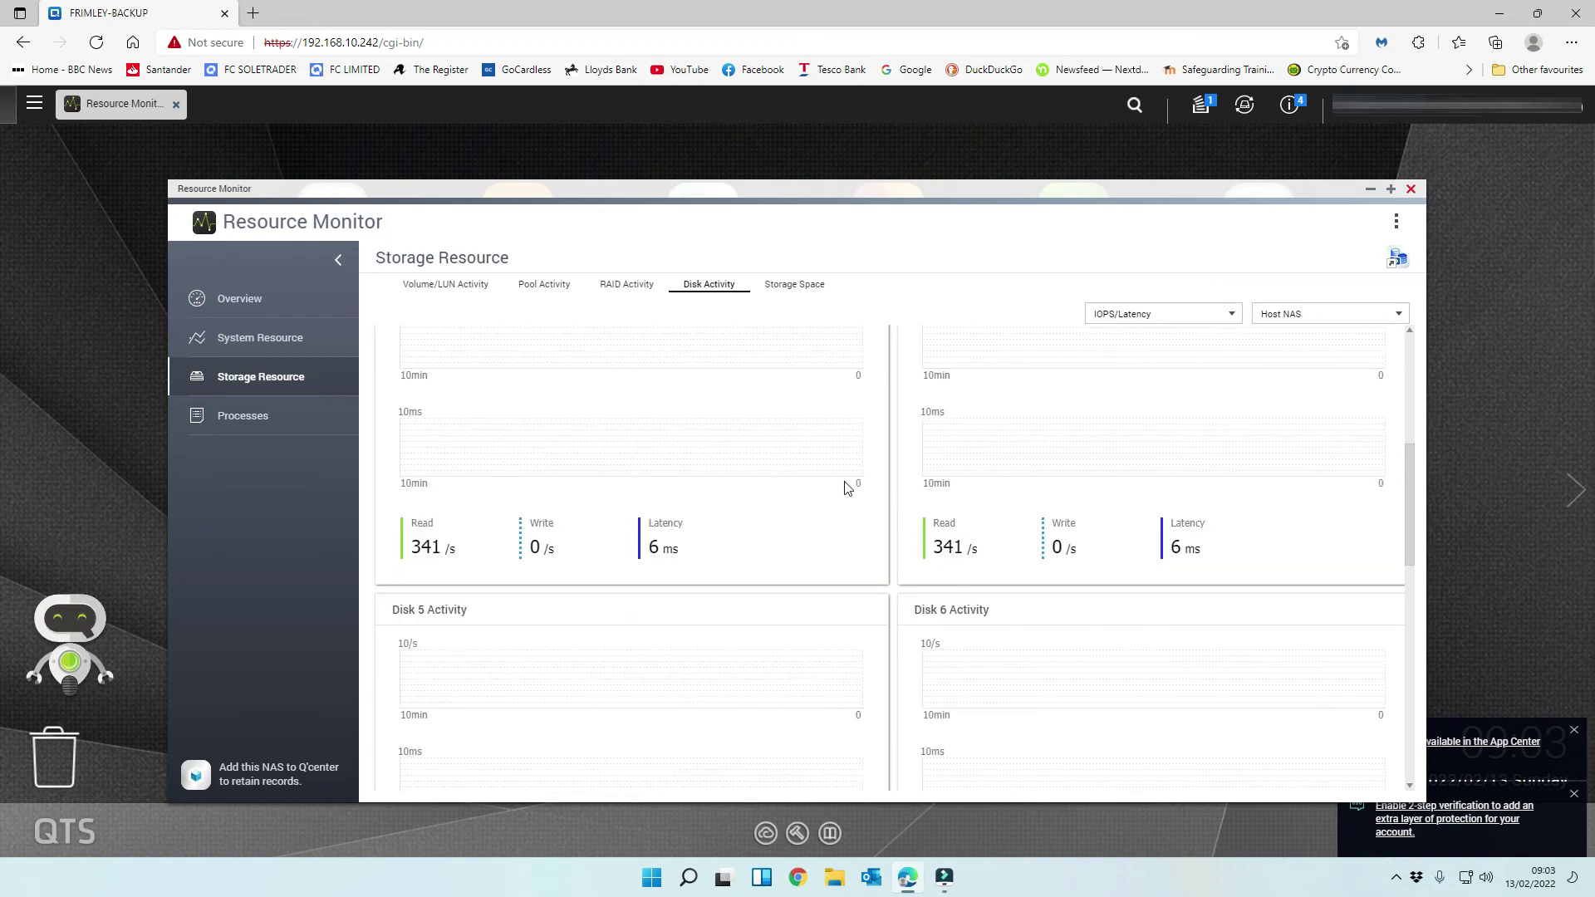
{"action": "scroll", "coordinate": [848, 488], "scroll_direction": "down", "scroll_amount": 10}
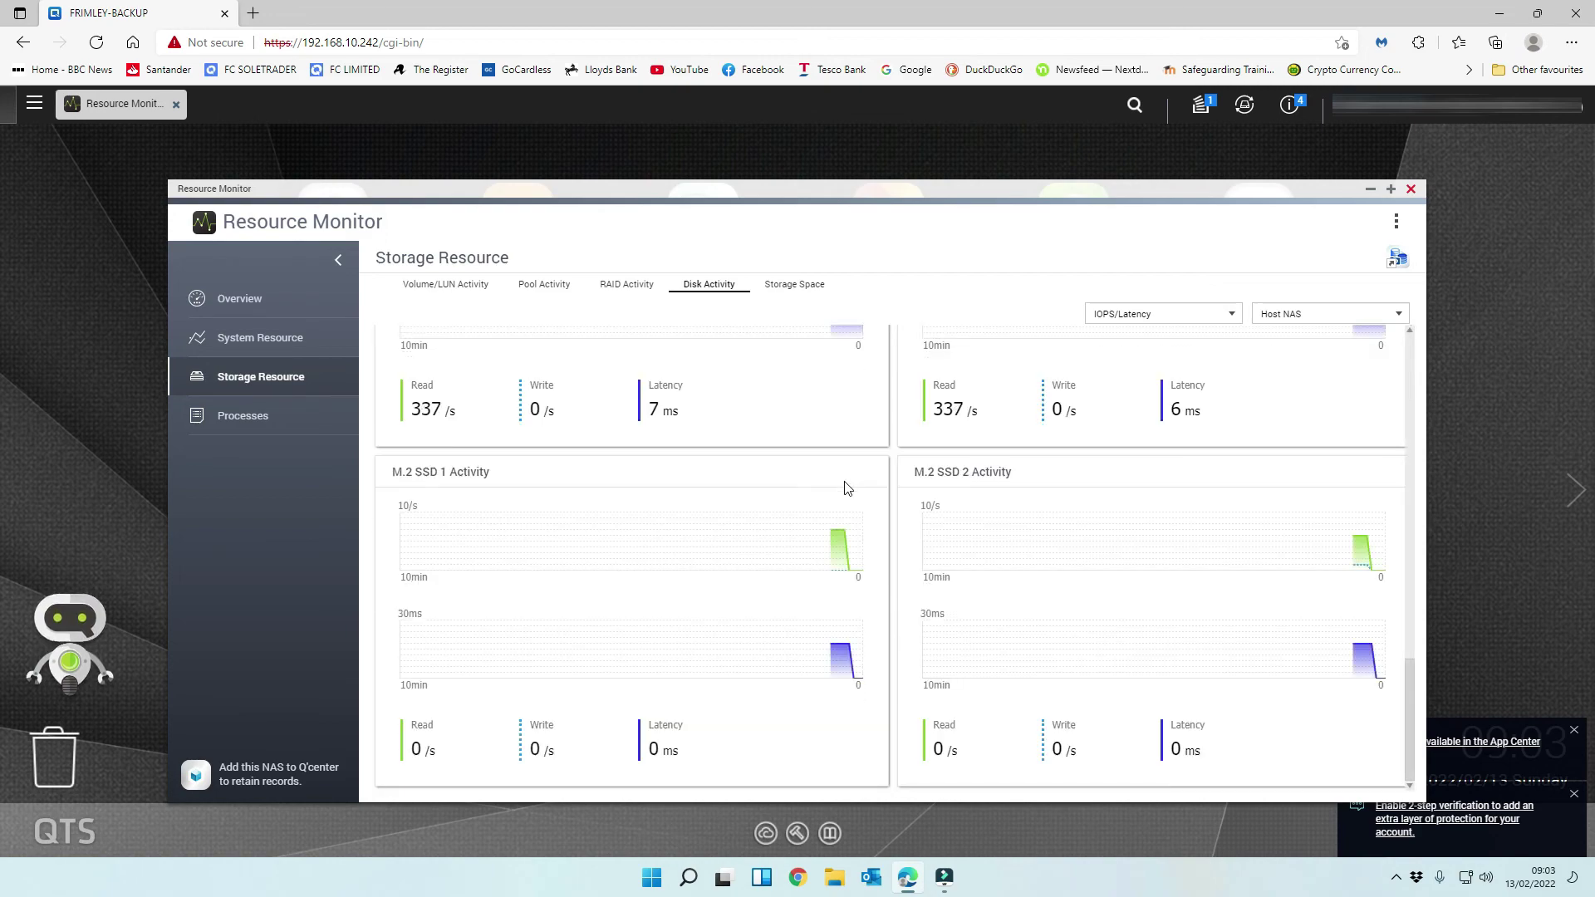
{"action": "scroll", "coordinate": [784, 591], "scroll_direction": "up", "scroll_amount": 4}
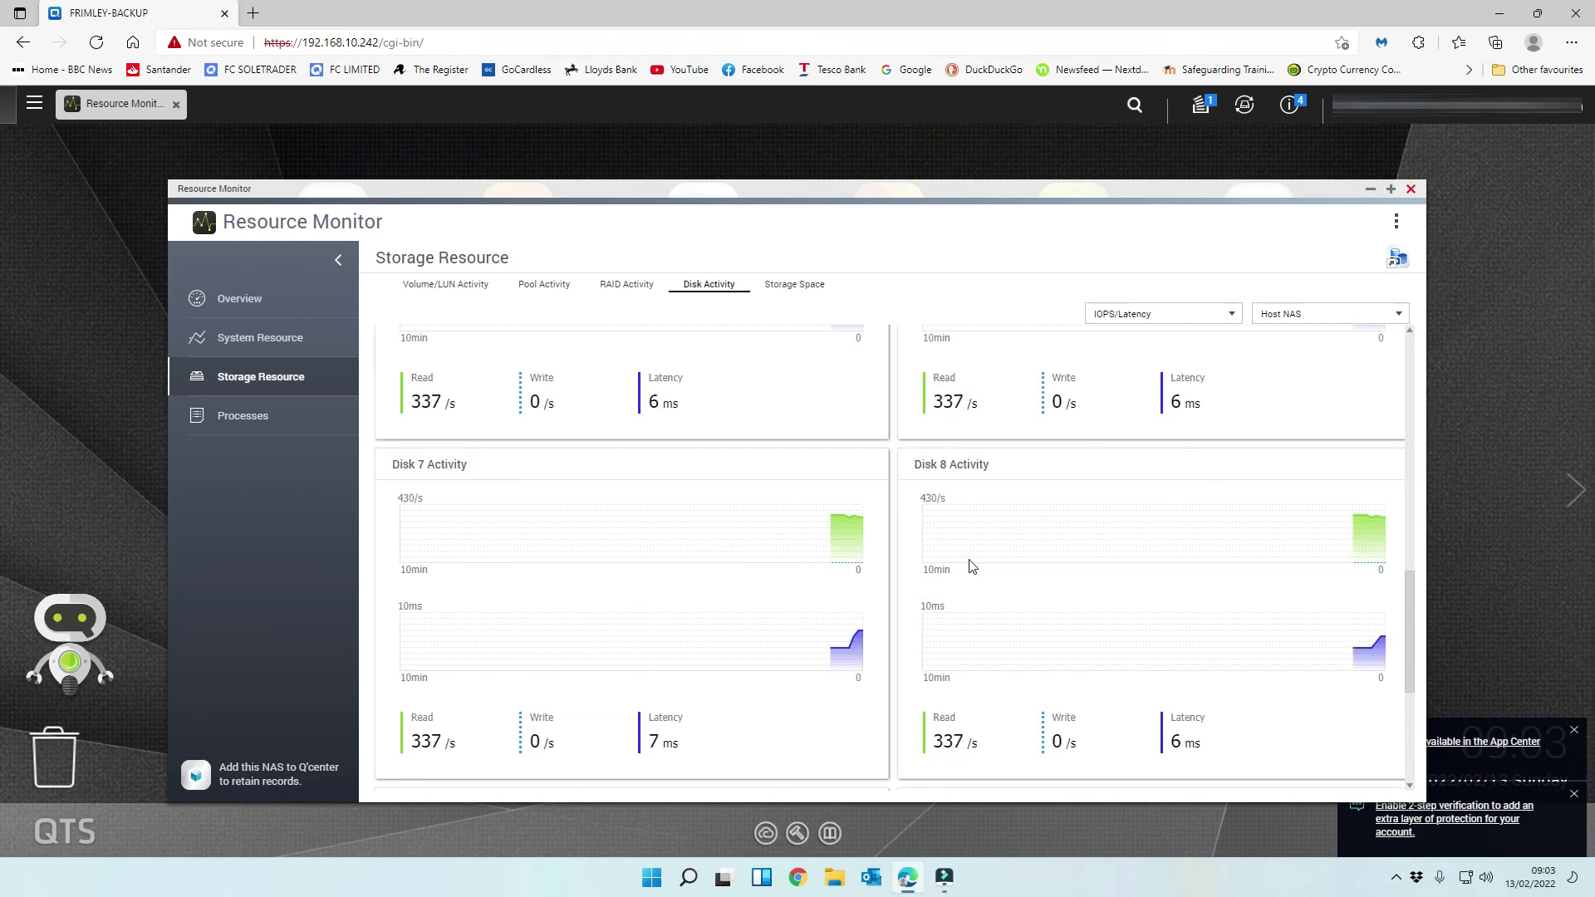
{"action": "scroll", "coordinate": [972, 566], "scroll_direction": "up", "scroll_amount": 10}
{"action": "scroll", "coordinate": [817, 416], "scroll_direction": "down", "scroll_amount": 14}
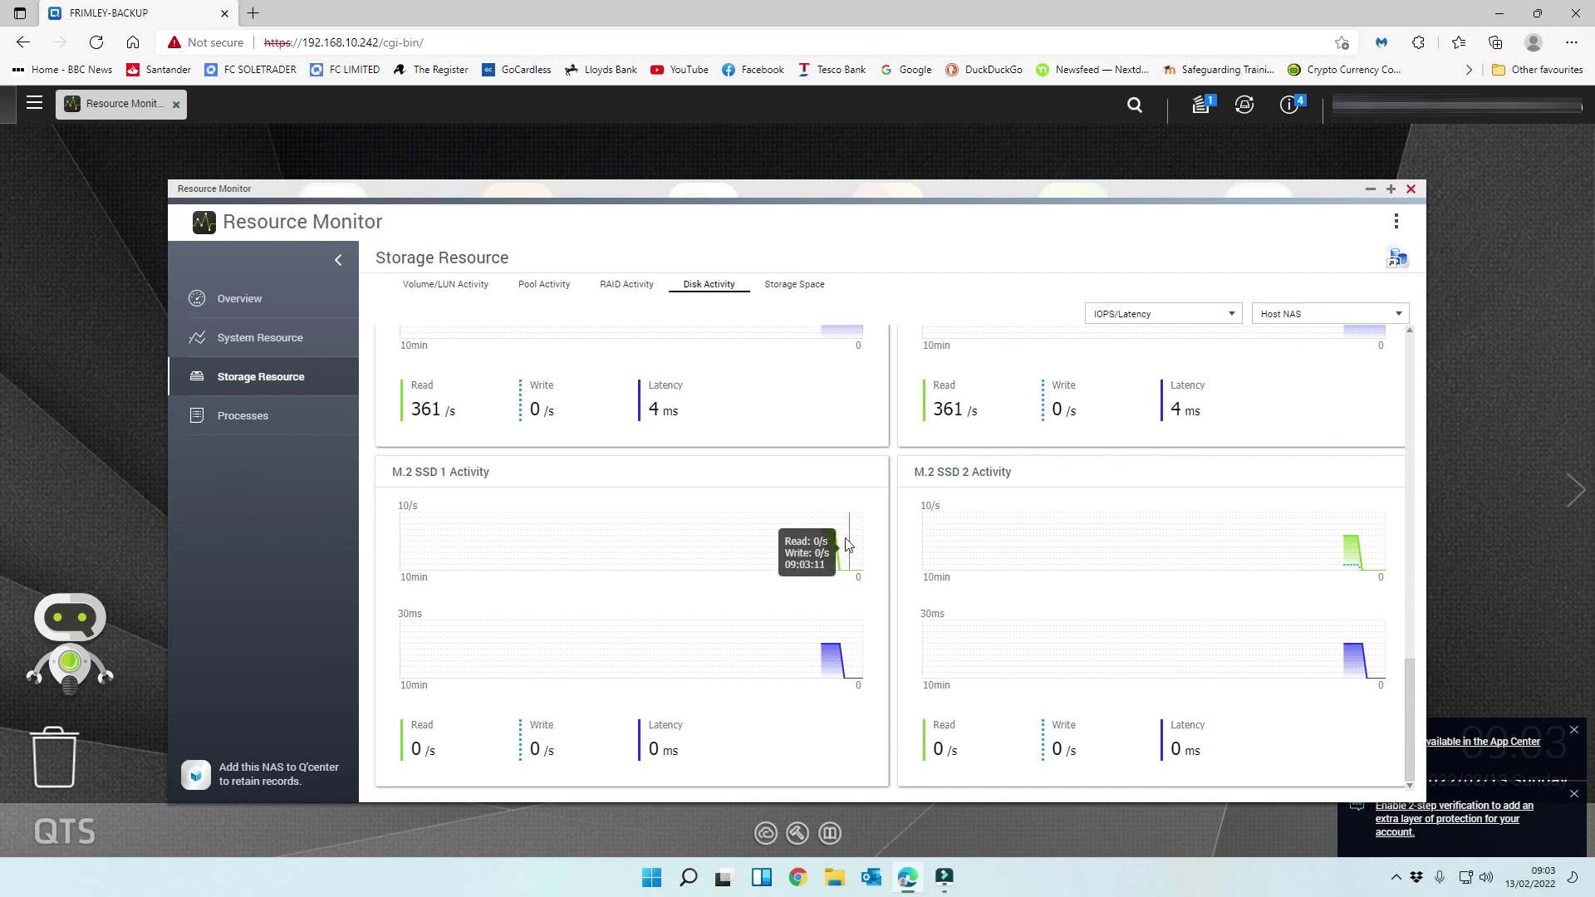
{"action": "scroll", "coordinate": [826, 534], "scroll_direction": "up", "scroll_amount": 14}
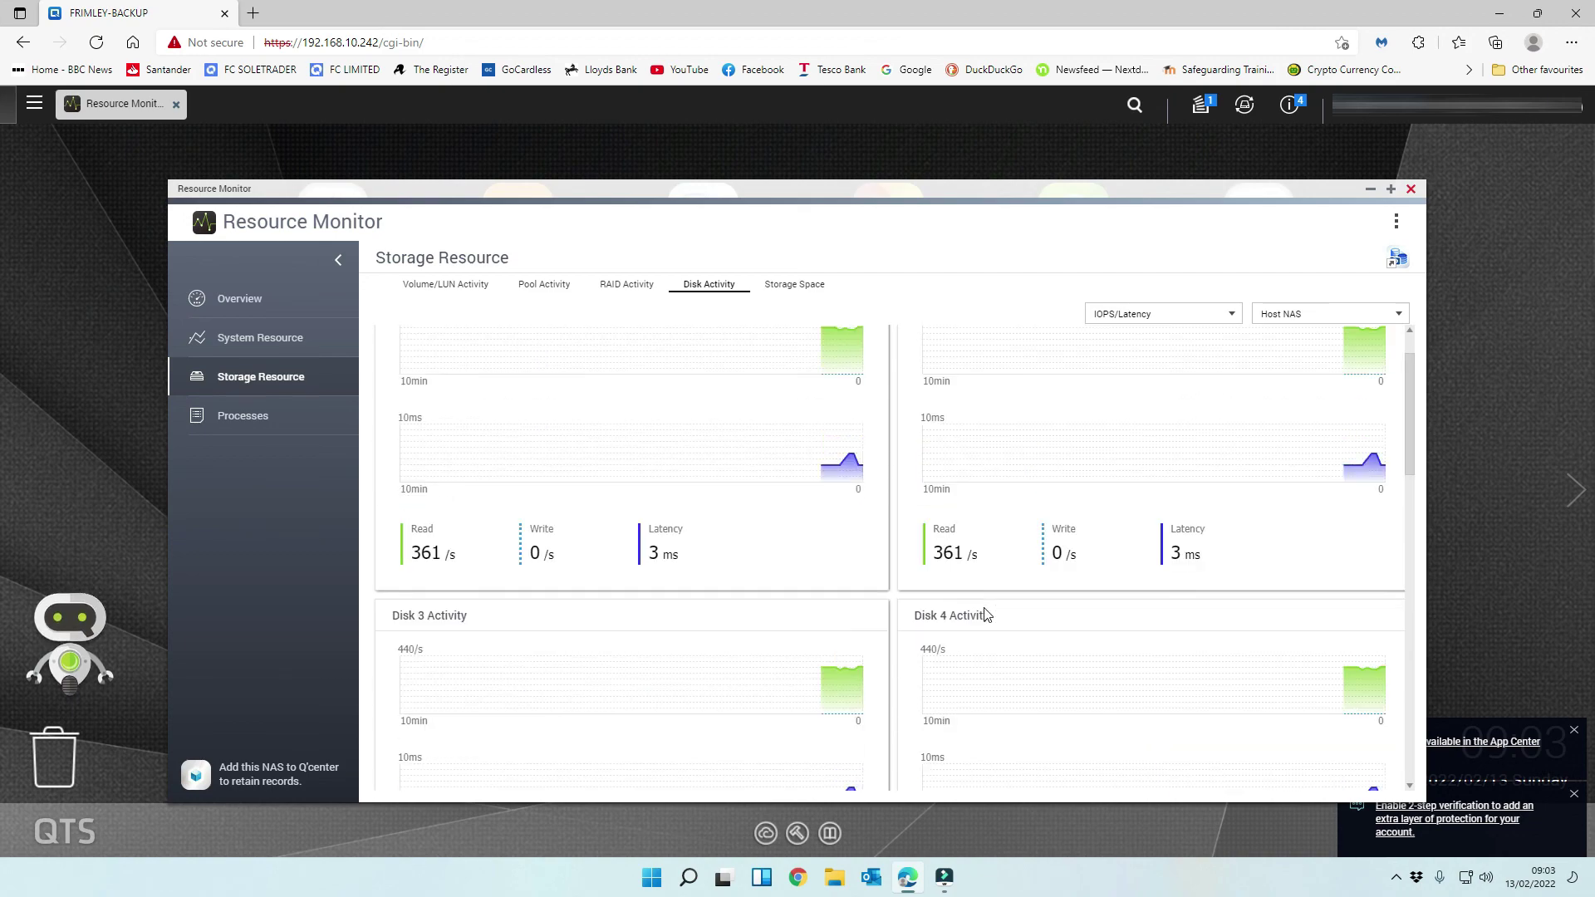
{"action": "left_click", "coordinate": [814, 285]}
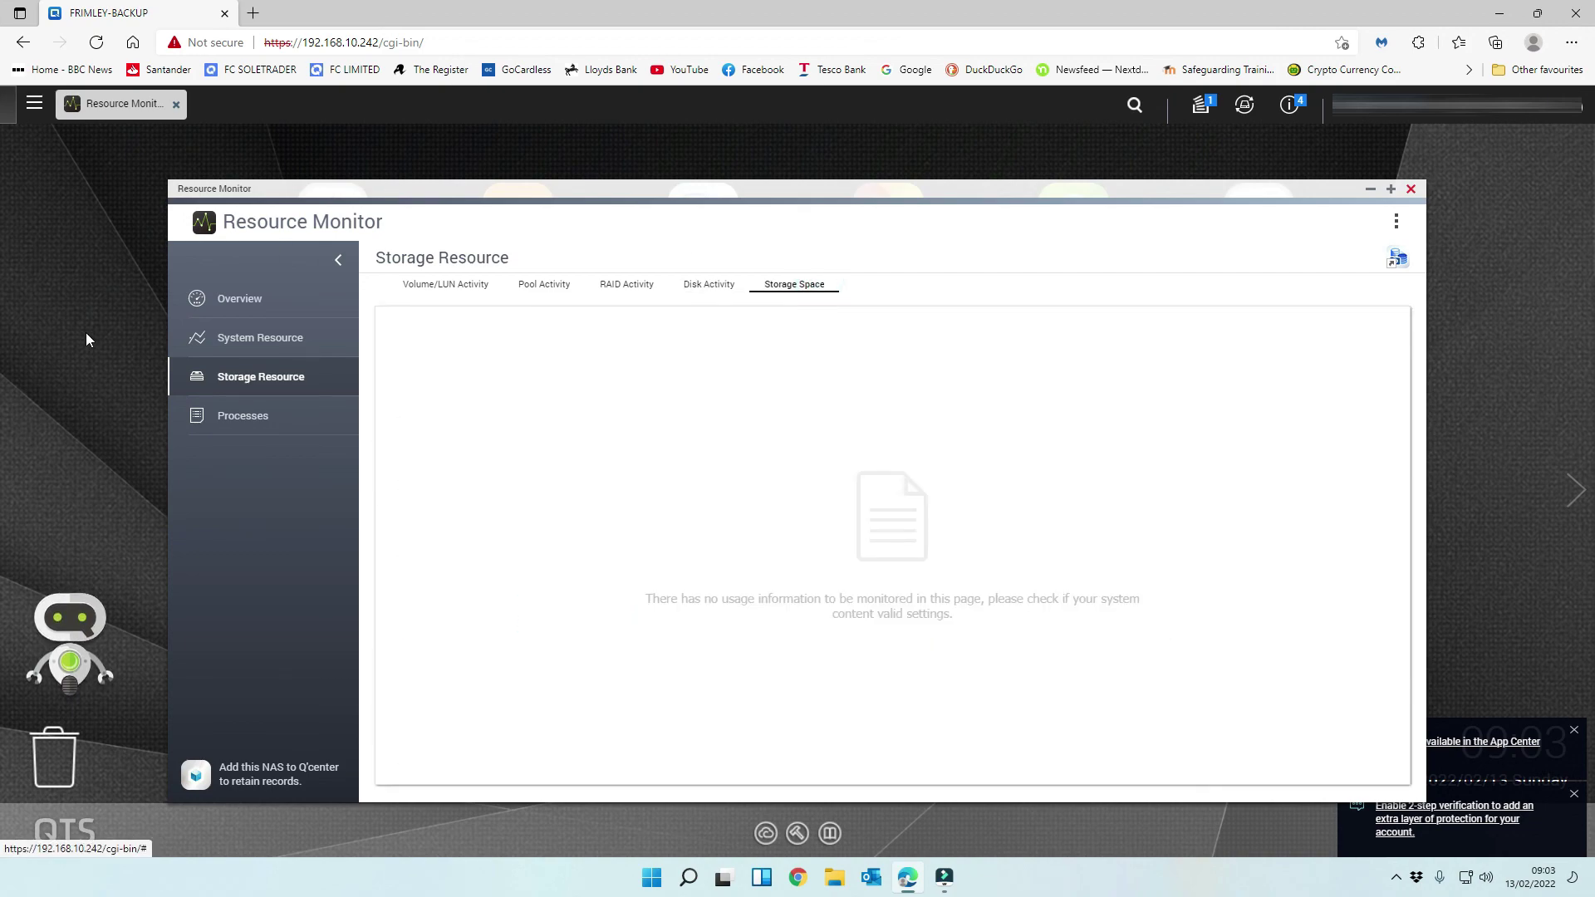